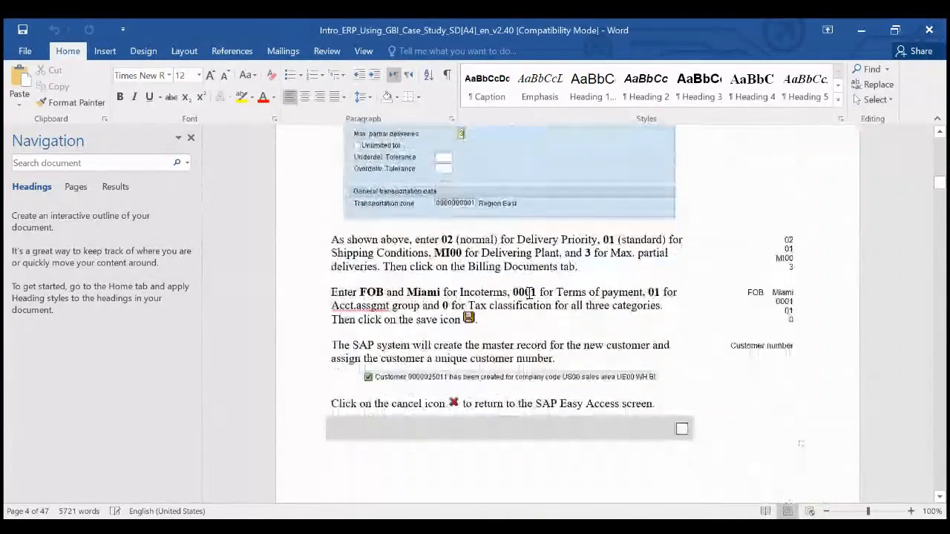
# - In Word, find 'Step 2: Create Contact Person for Customer' and copy its menu path
pyautogui.scroll(1, 530, 293)
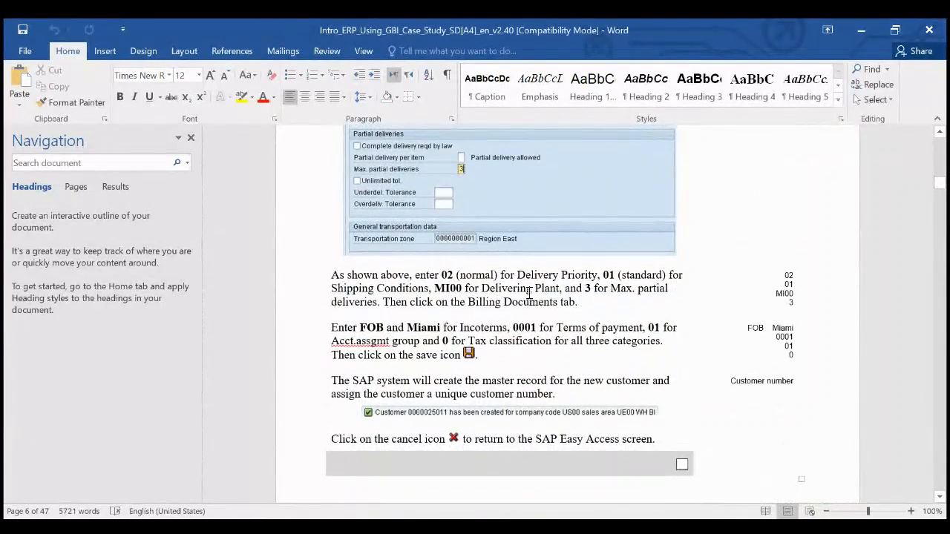
pyautogui.scroll(-17, 529, 291)
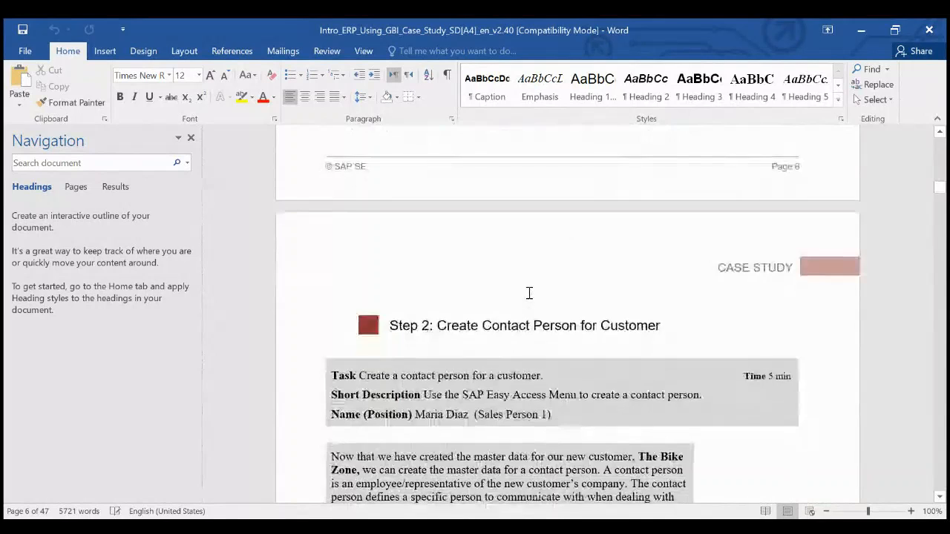
pyautogui.scroll(-1, 530, 293)
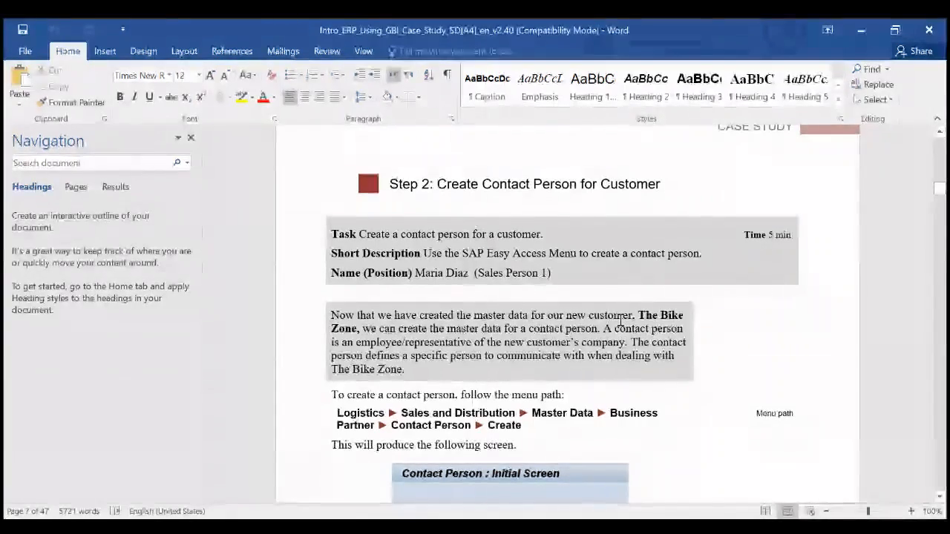
pyautogui.scroll(-2, 621, 319)
pyautogui.scroll(1, 620, 319)
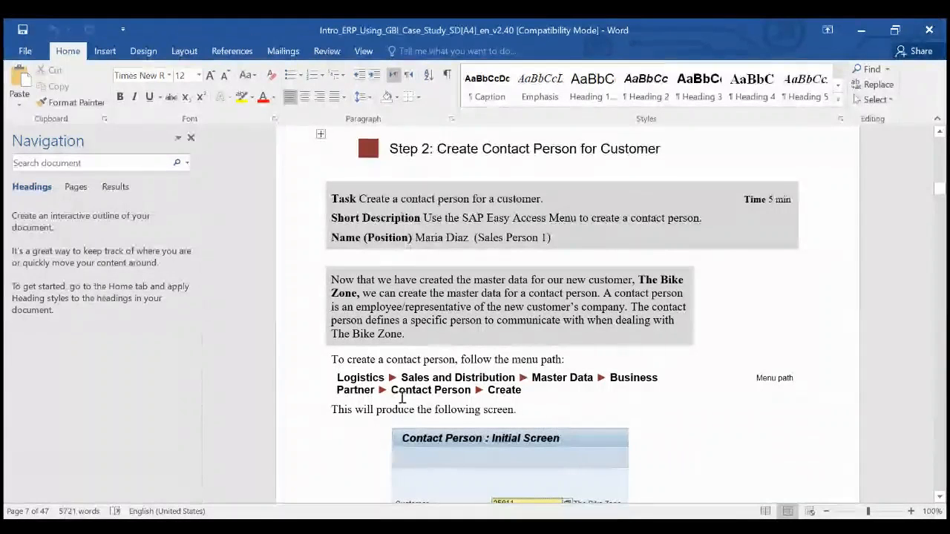
pyautogui.moveTo(337, 378); pyautogui.dragTo(524, 391)
pyautogui.hotkey('ctrl', 'c')
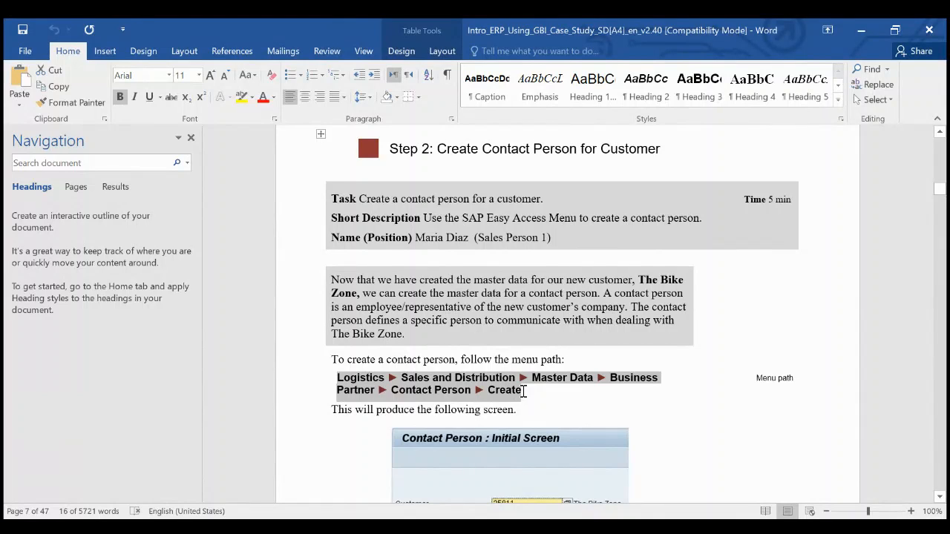
# - Switch back and forth between Word and SAP, ending in the SAP Easy Access menu
pyautogui.hotkey('alt', 'Tab')
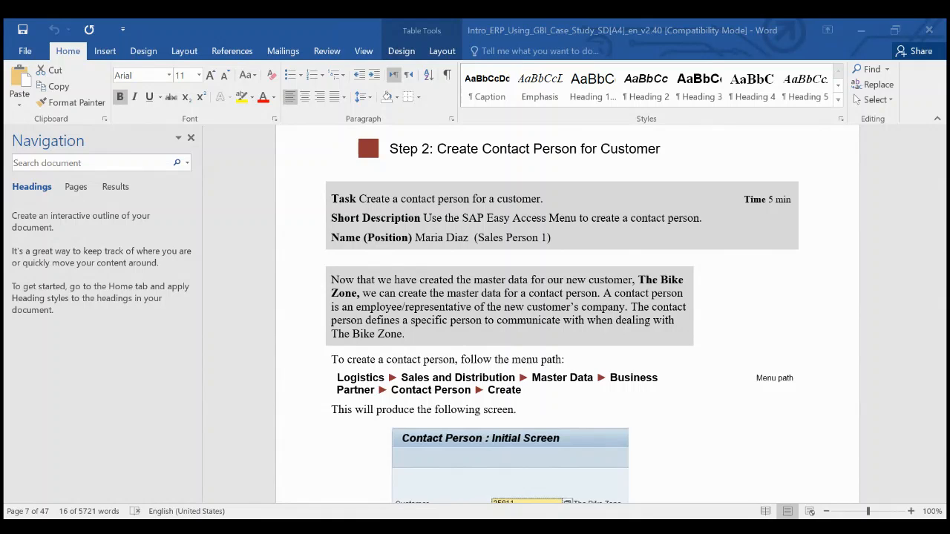
pyautogui.hotkey('alt', 'Tab')
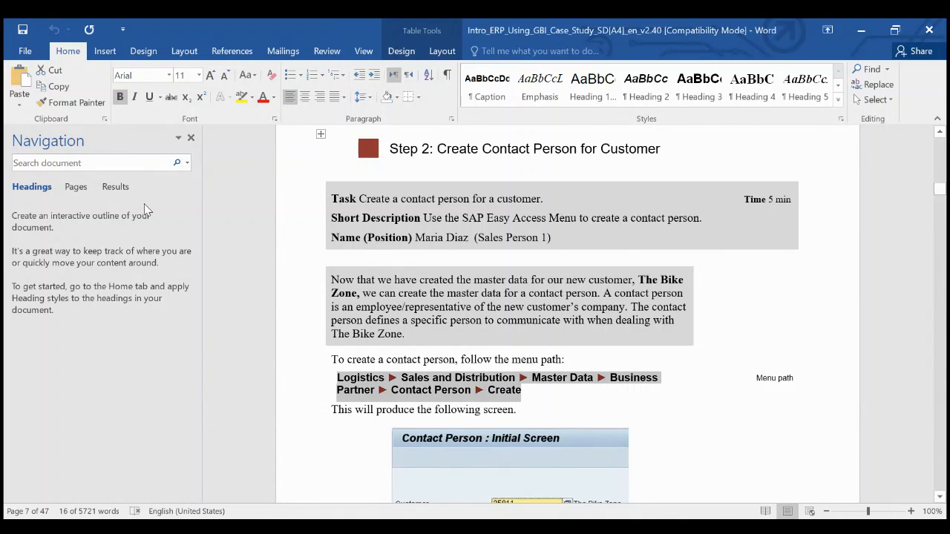
pyautogui.hotkey('alt', 'Tab')
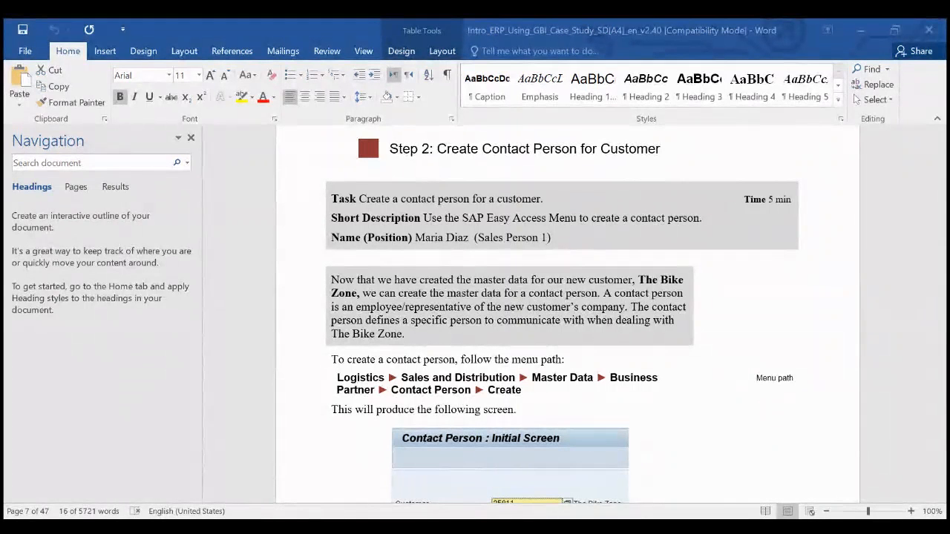
pyautogui.hotkey('alt', 'Tab')
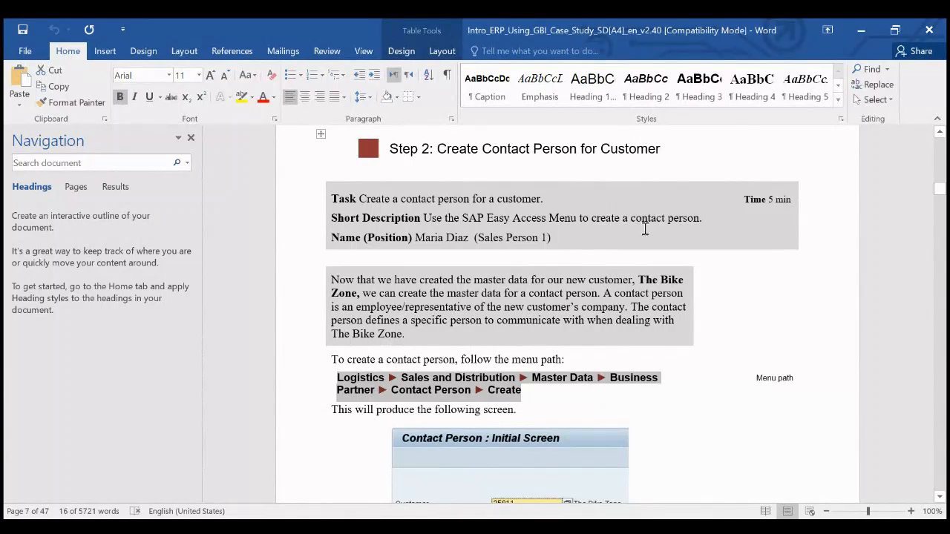
pyautogui.hotkey('alt', 'Tab')
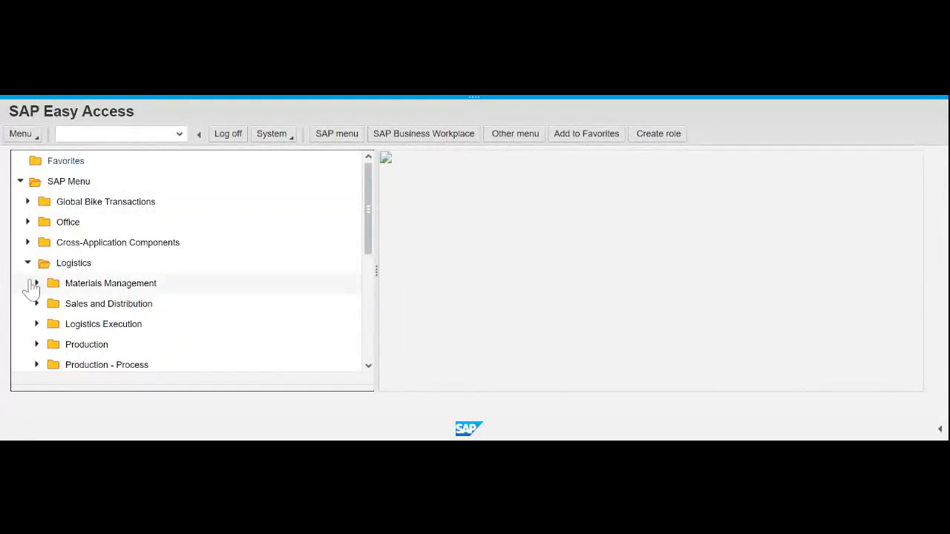
# - Launch VAP1 - Create via Sales and Distribution > Master Data > Business Partner > Contact Person
pyautogui.scroll(-1, 181, 300)
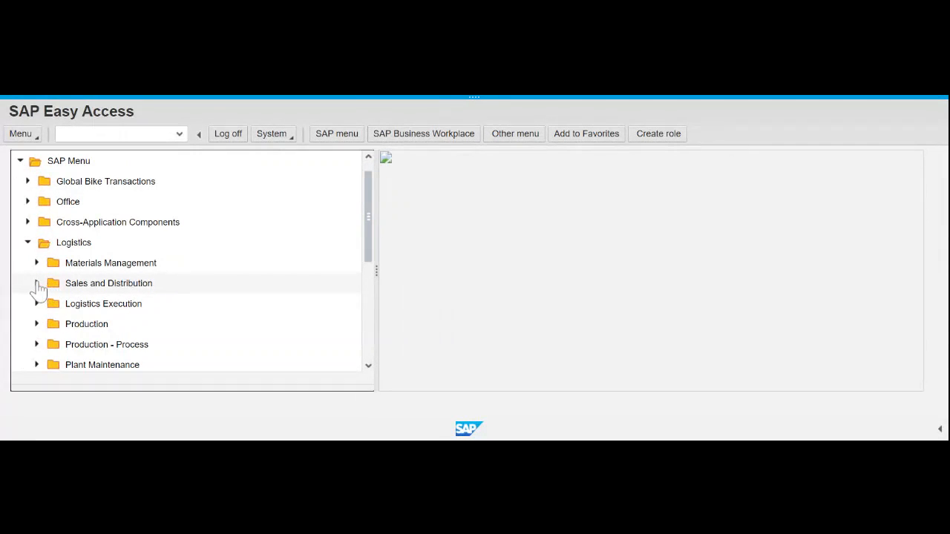
pyautogui.click(237, 291)
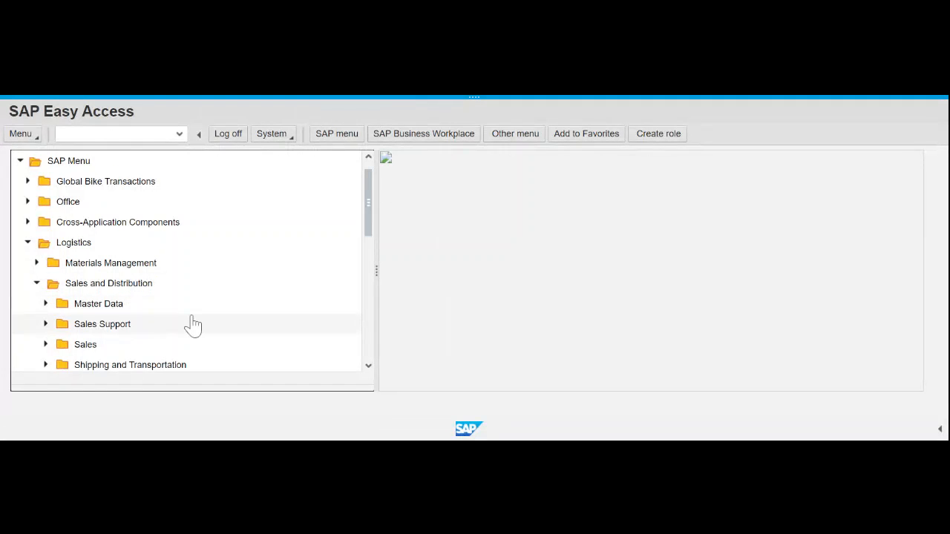
pyautogui.click(46, 305)
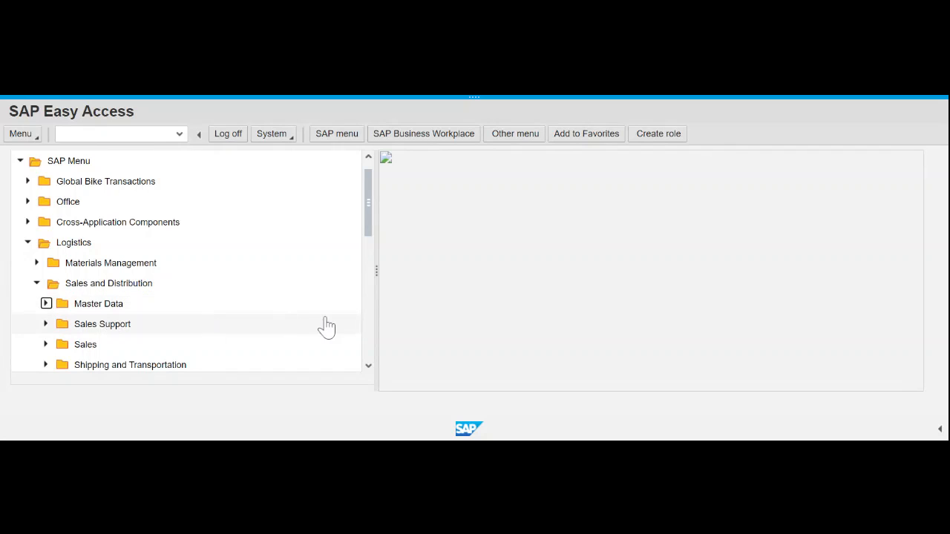
pyautogui.click(55, 324)
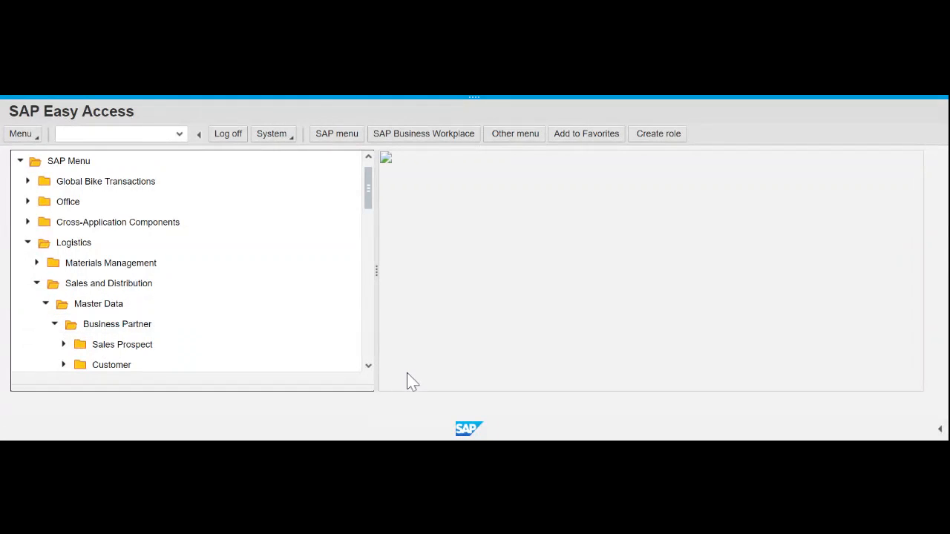
pyautogui.scroll(-1, 362, 354)
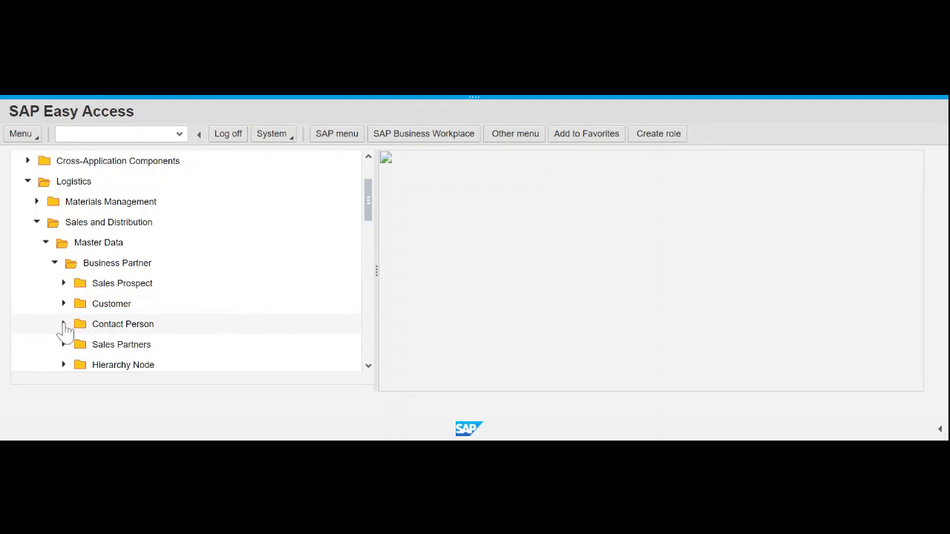
pyautogui.click(64, 324)
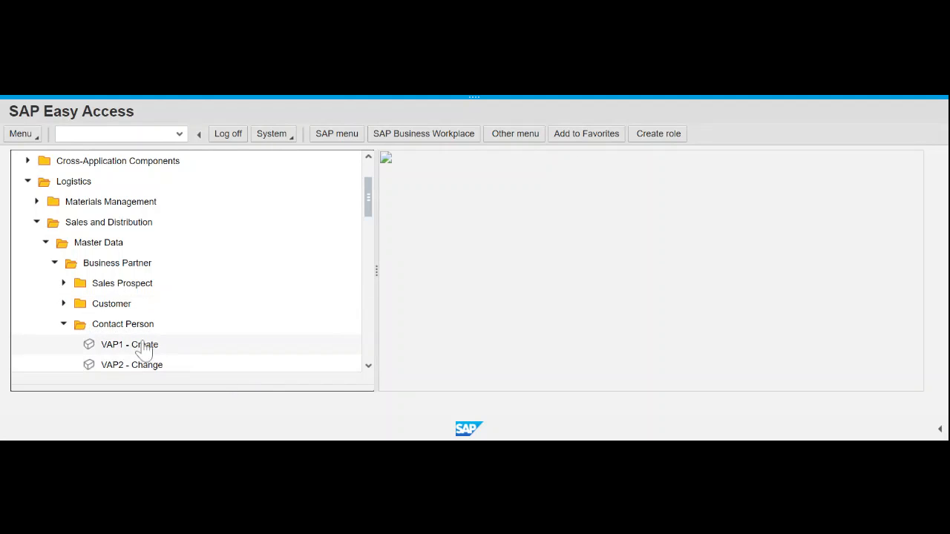
pyautogui.click(145, 349)
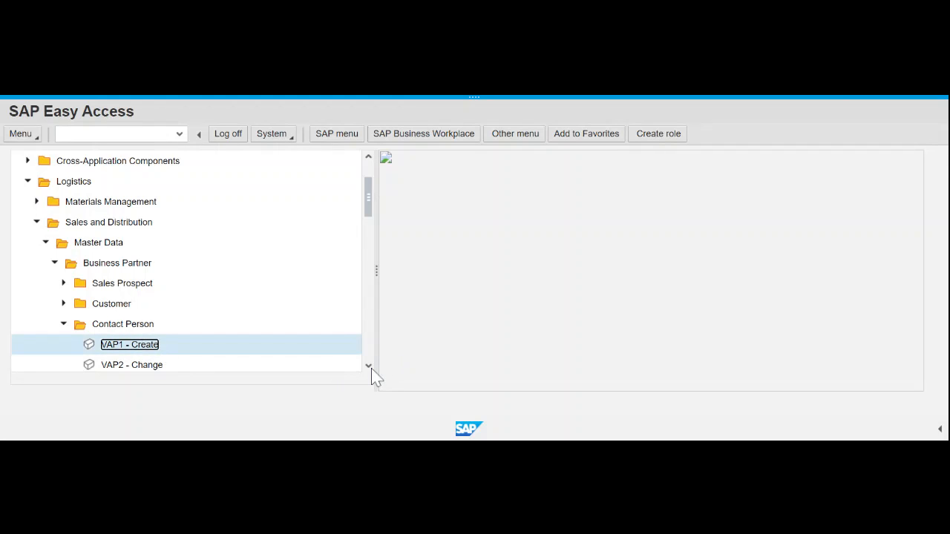
pyautogui.click(371, 368)
pyautogui.doubleClick(132, 325)
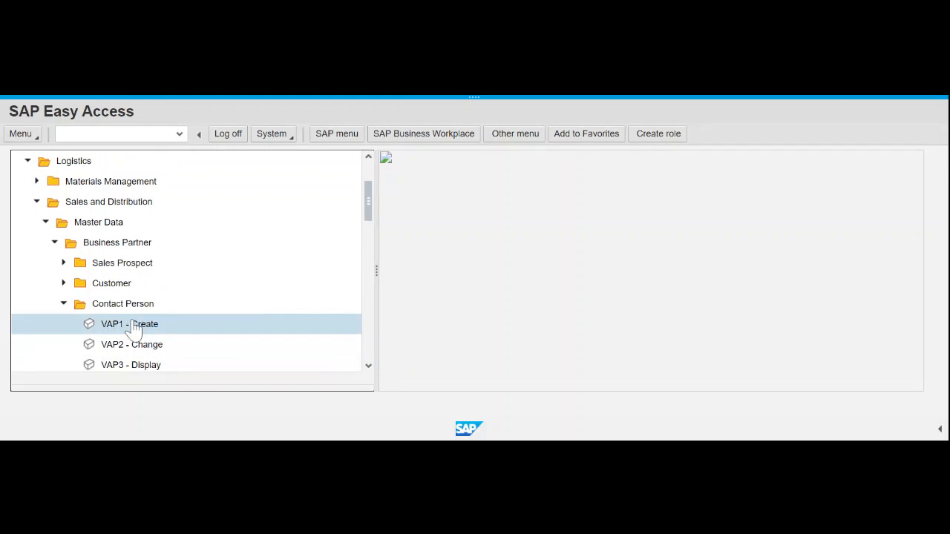
pyautogui.moveTo(463, 101)
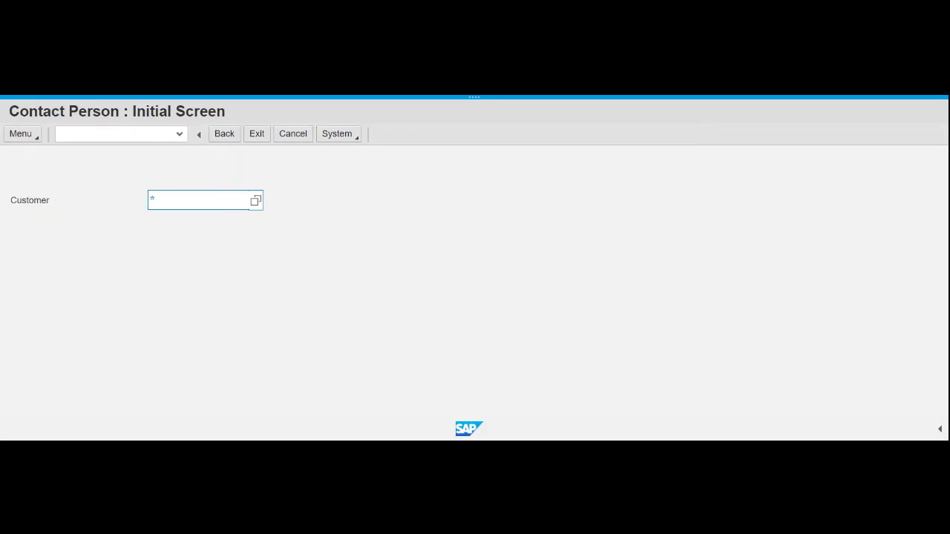
# - Enter customer 25009, pick The Bike Zone from the results, and open the blank creation form
pyautogui.write('25009')
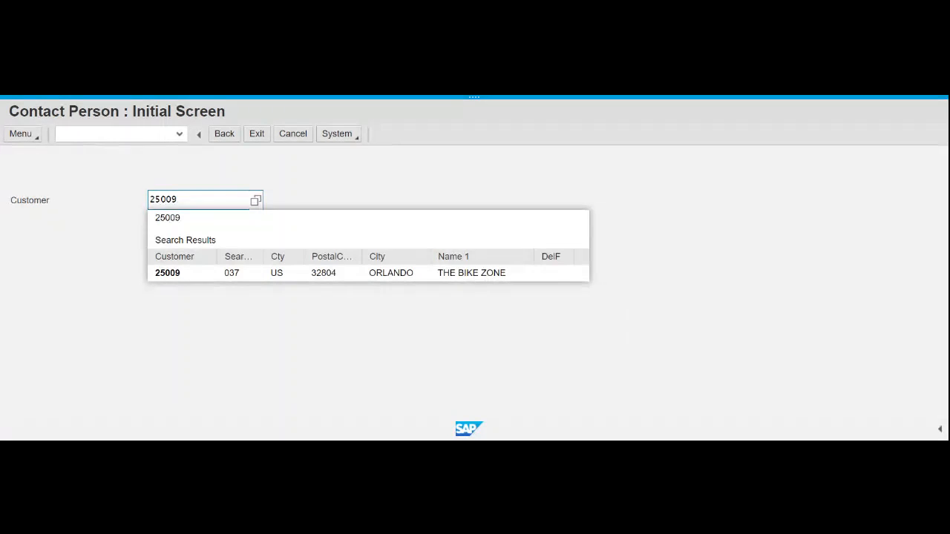
pyautogui.click(167, 275)
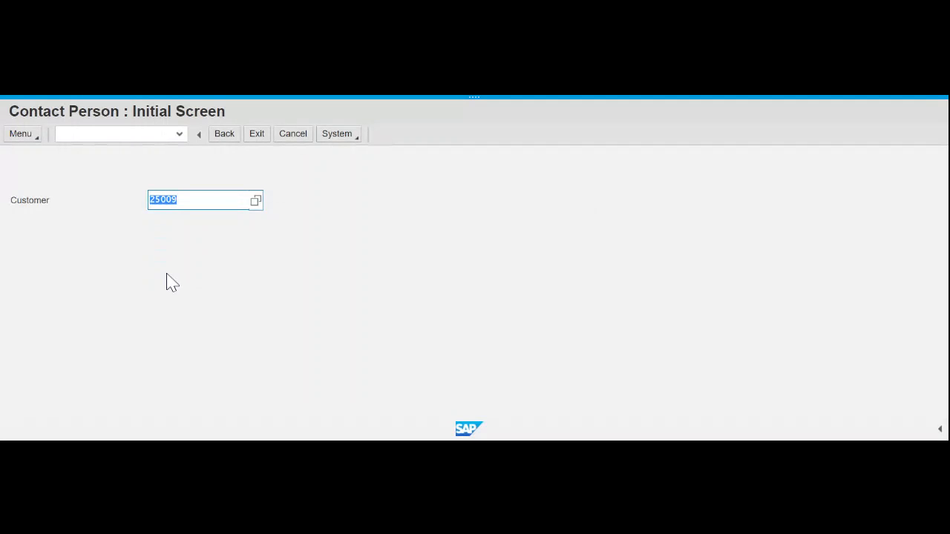
pyautogui.press('Return')
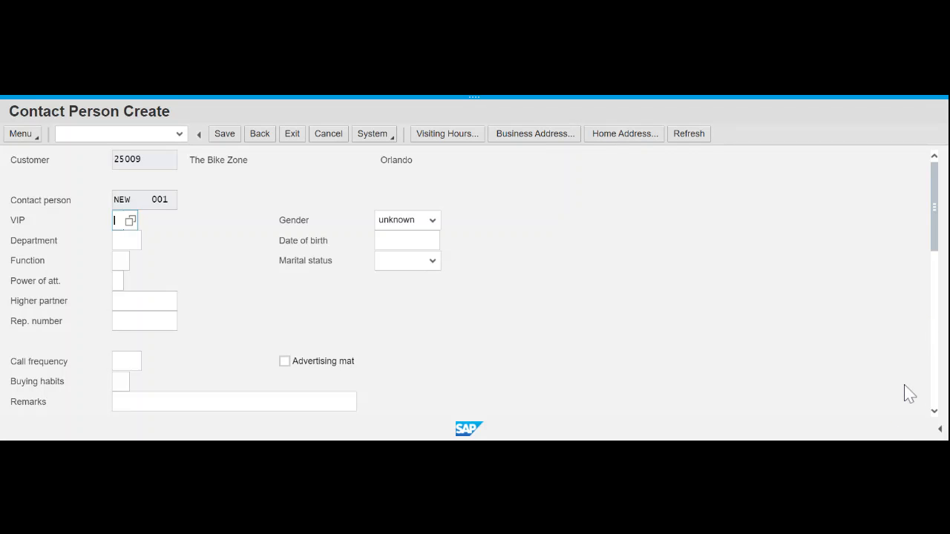
pyautogui.scroll(-10, 909, 394)
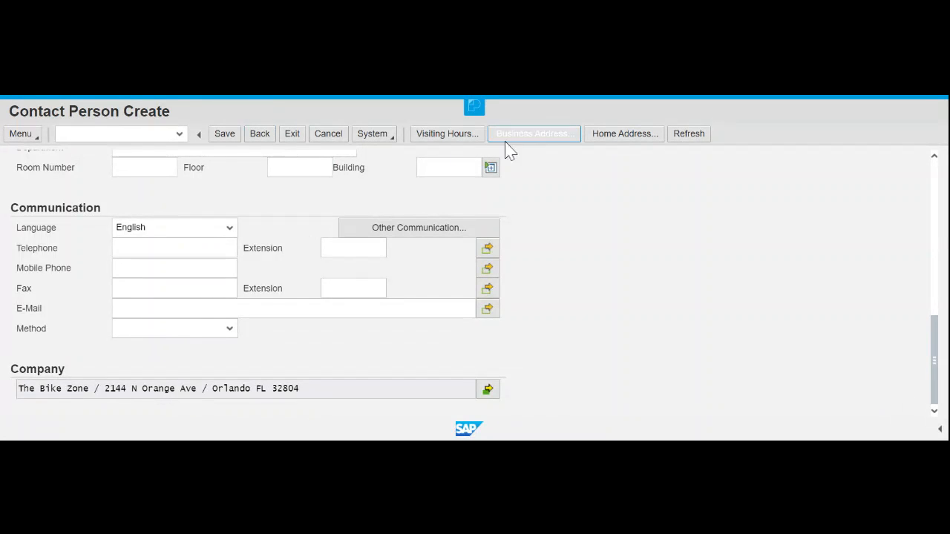
pyautogui.scroll(3, 750, 265)
pyautogui.scroll(10, 750, 265)
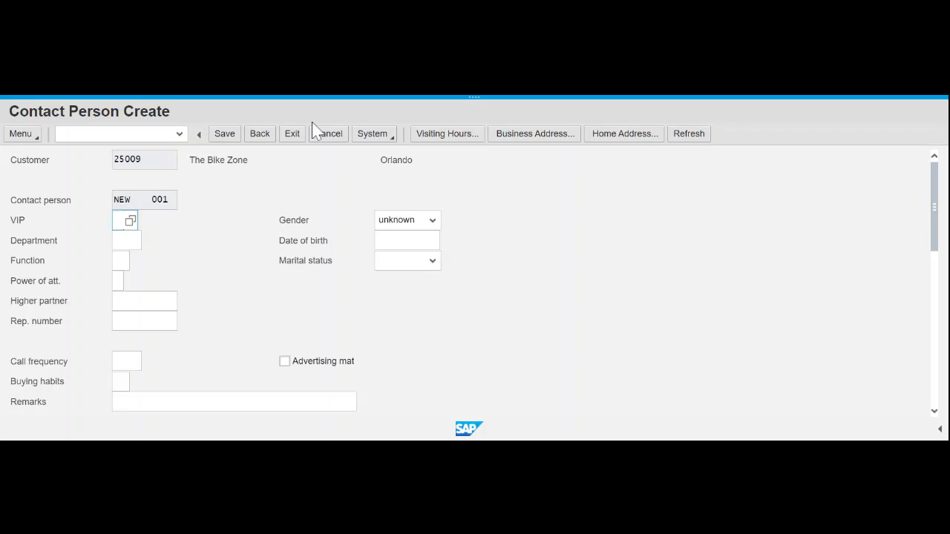
# - Set the VIP level to 1 (Management) and enter 2 in the Department field
pyautogui.write('1')
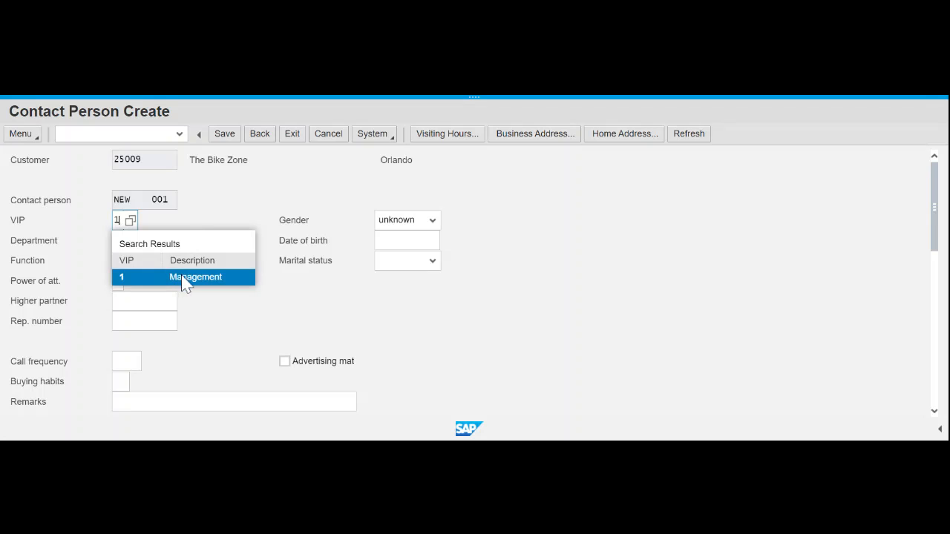
pyautogui.click(183, 281)
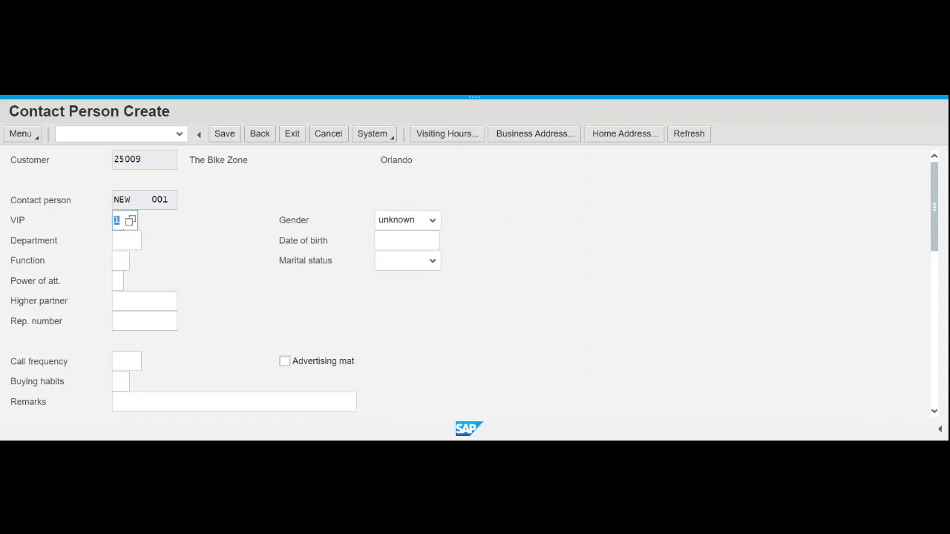
pyautogui.click(123, 239)
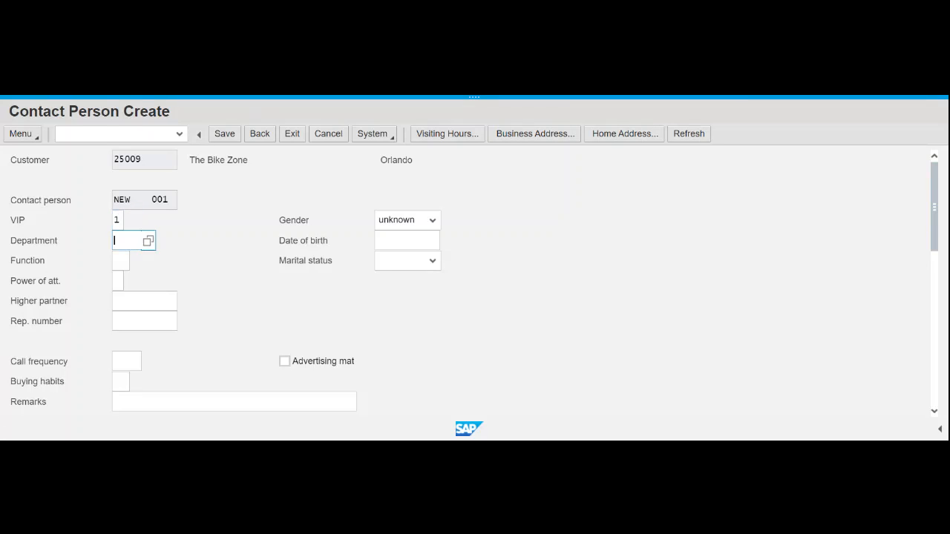
pyautogui.write('2')
# - Choose 0002 Purchasing as the department from the Department value list
pyautogui.click(199, 275)
pyautogui.click(125, 240)
pyautogui.doubleClick(116, 245)
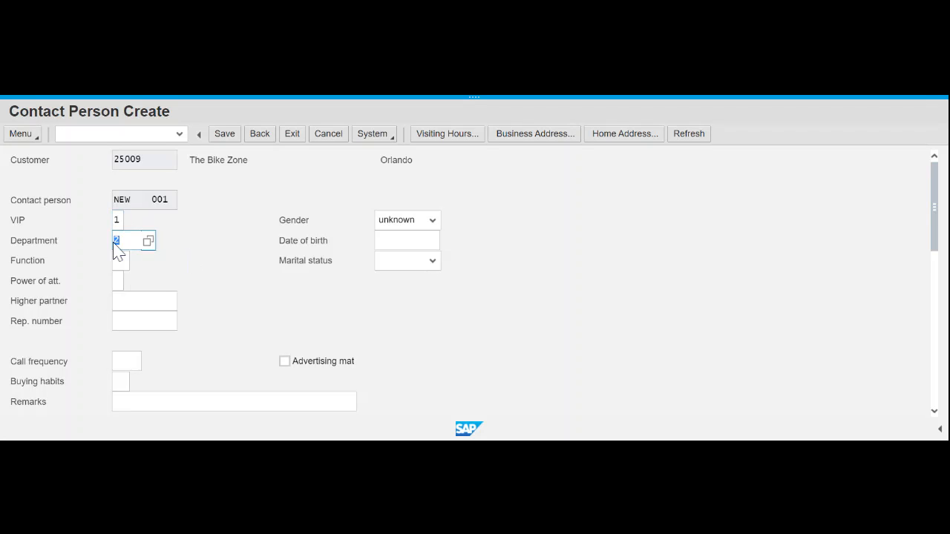
pyautogui.click(201, 256)
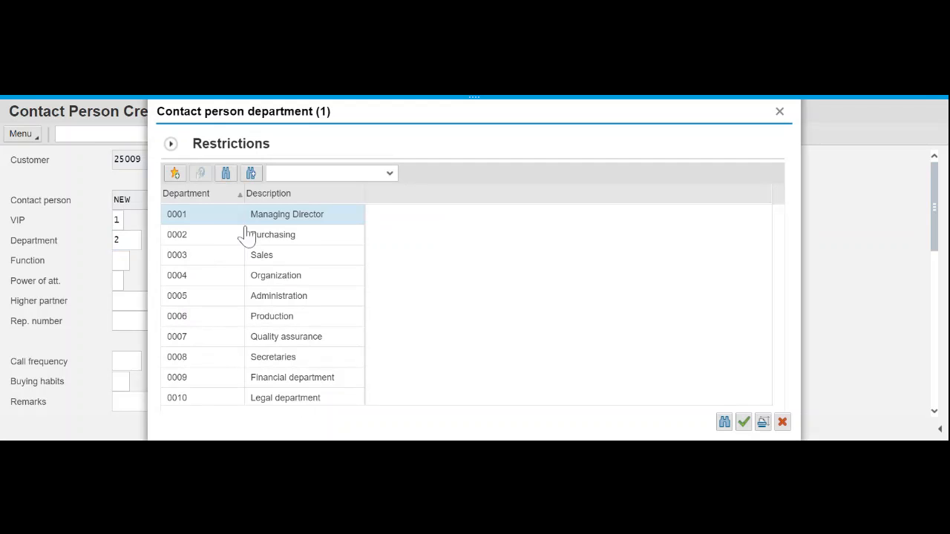
pyautogui.click(276, 239)
pyautogui.doubleClick(277, 240)
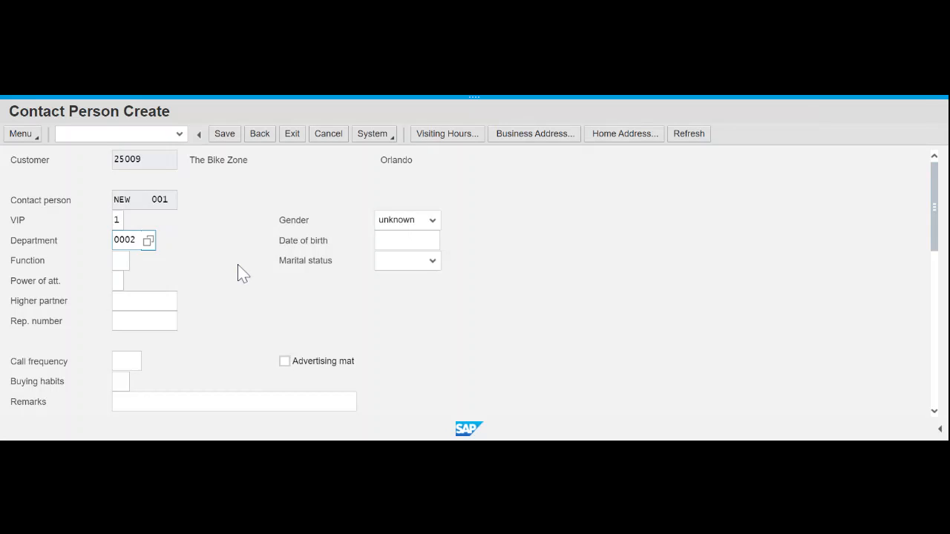
# - Set the contact's function to 02, Head of Purchasing, from the Function value list
pyautogui.click(119, 261)
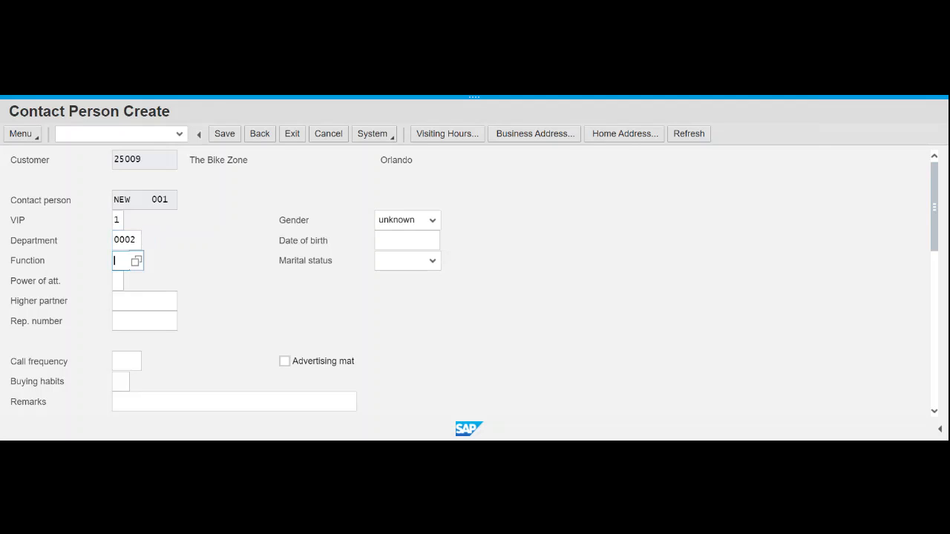
pyautogui.click(138, 264)
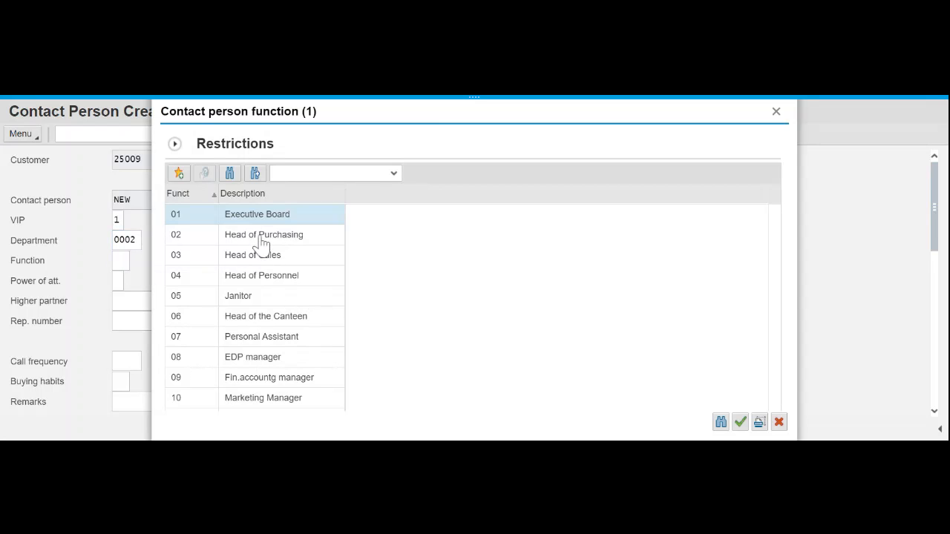
pyautogui.click(261, 239)
pyautogui.doubleClick(262, 241)
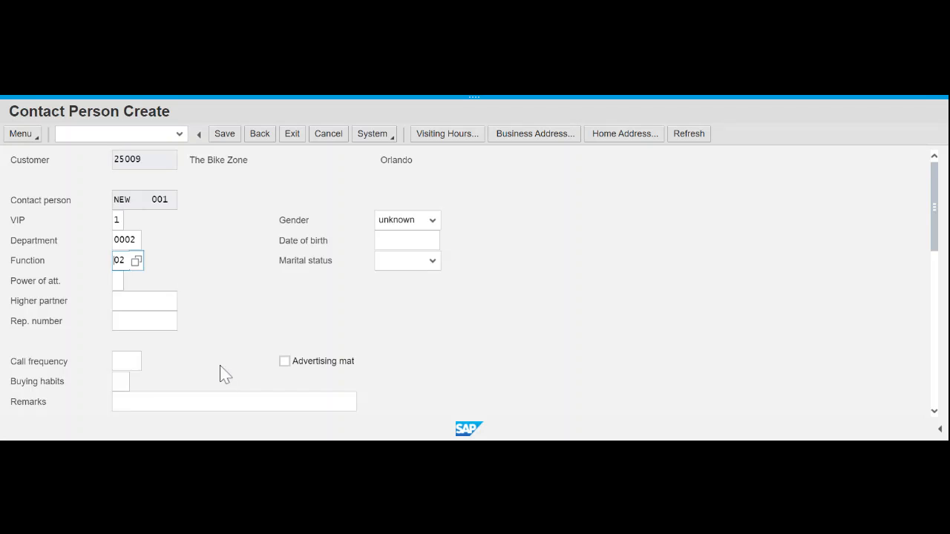
pyautogui.click(145, 361)
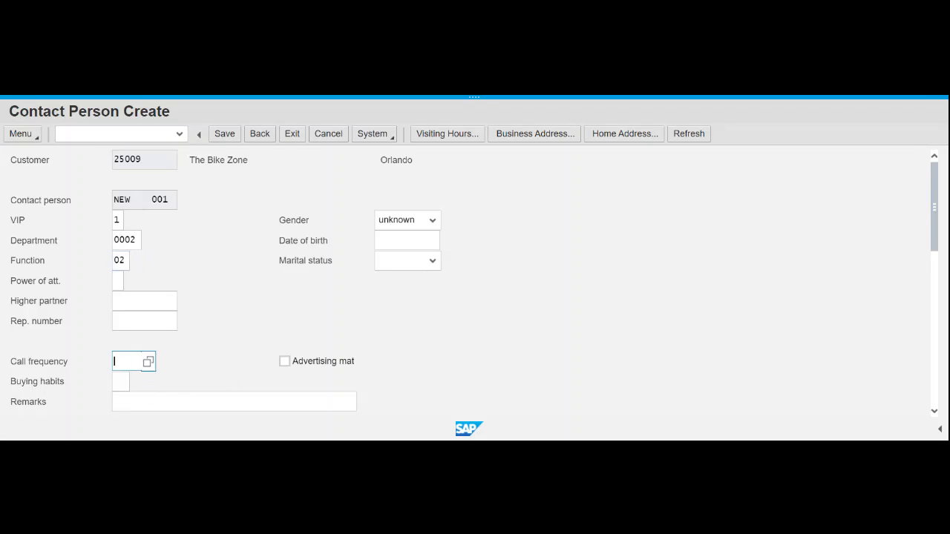
# - Select 0002 Weekly as the call frequency and confirm it
pyautogui.click(148, 362)
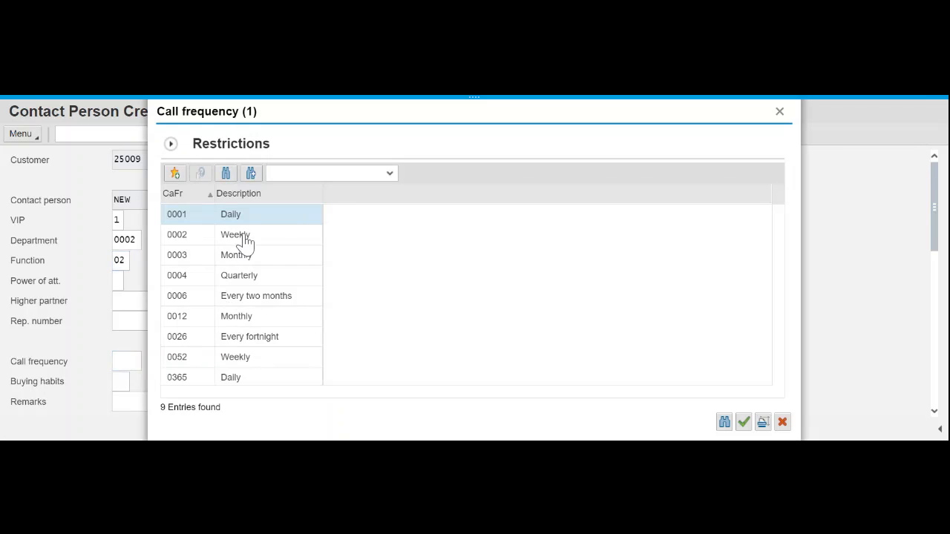
pyautogui.click(245, 238)
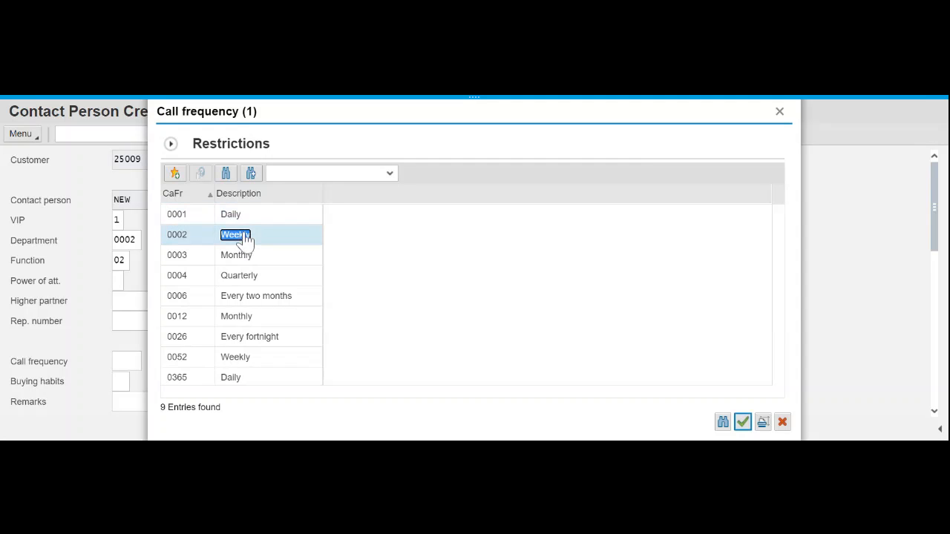
pyautogui.scroll(-2, 538, 340)
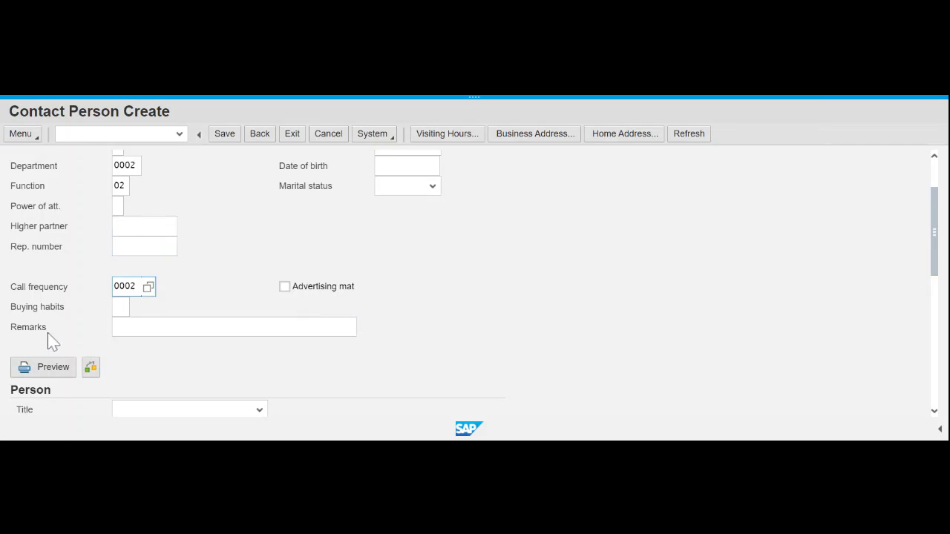
pyautogui.scroll(2, 562, 307)
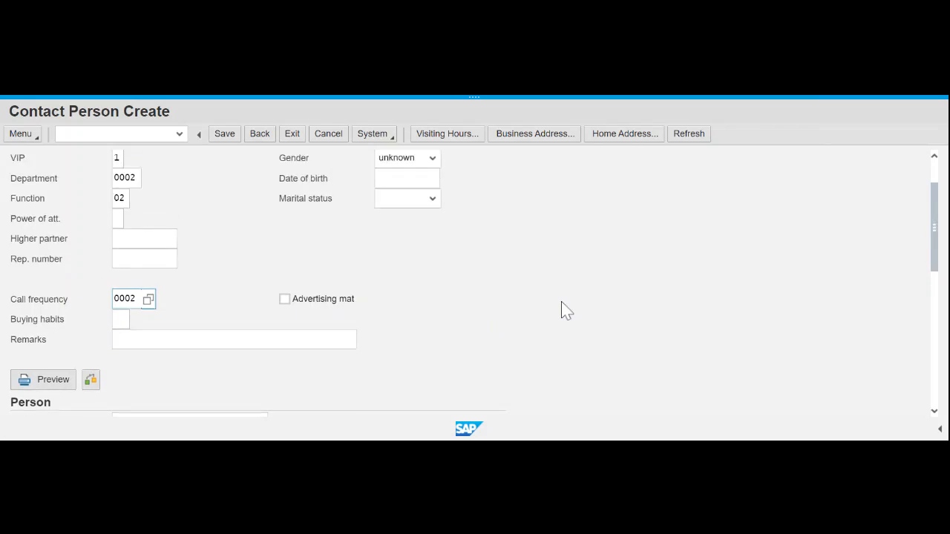
pyautogui.scroll(-2, 562, 310)
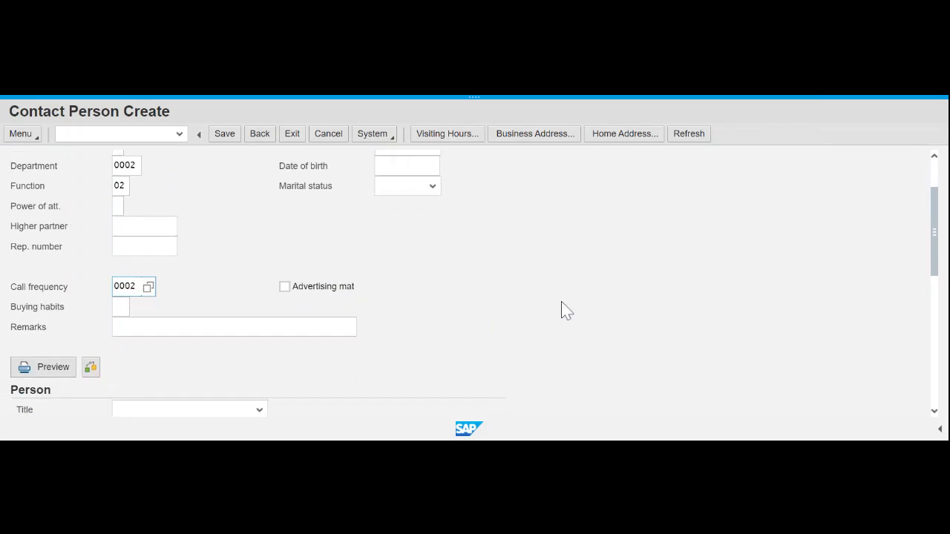
pyautogui.scroll(2, 562, 311)
pyautogui.scroll(-2, 562, 311)
pyautogui.click(449, 138)
pyautogui.scroll(-3, 609, 318)
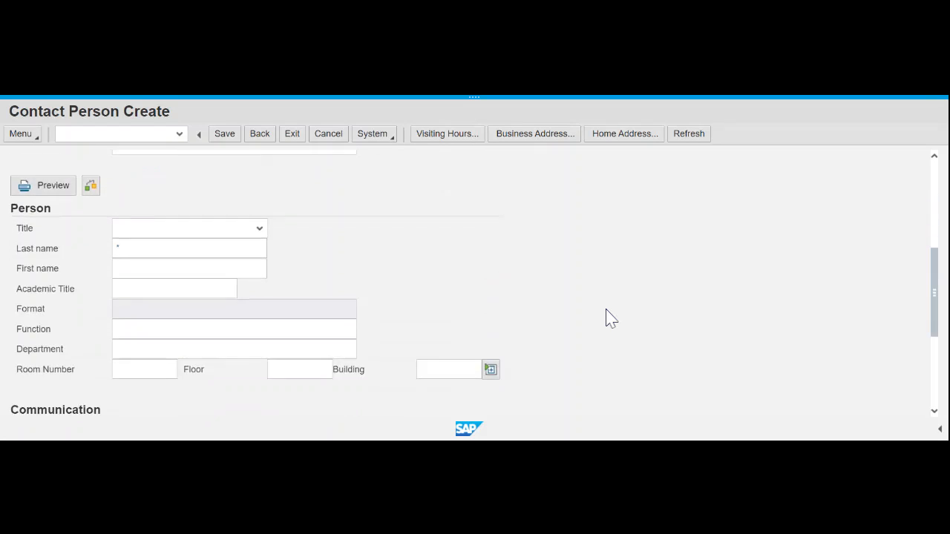
# - Set the contact's title to Mr. in the Person section
pyautogui.scroll(2, 609, 318)
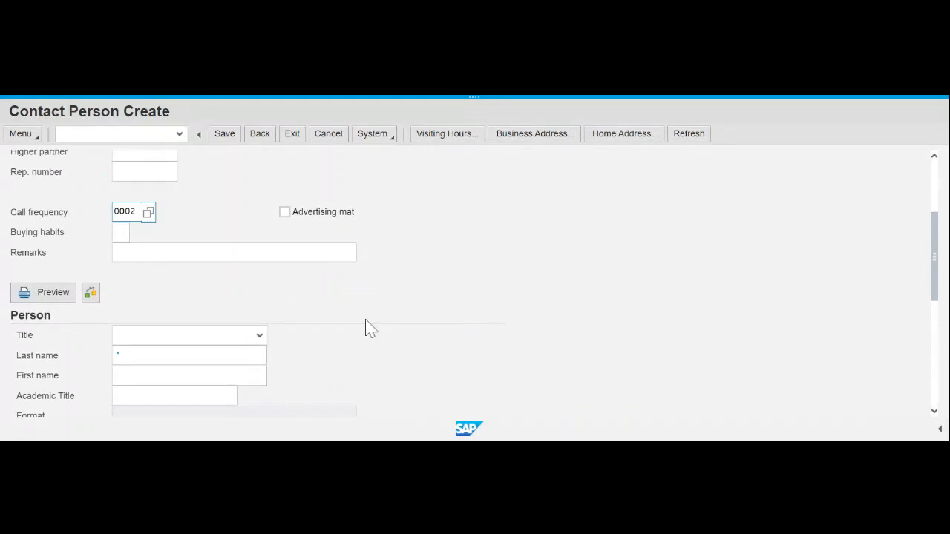
pyautogui.click(259, 338)
pyautogui.click(259, 342)
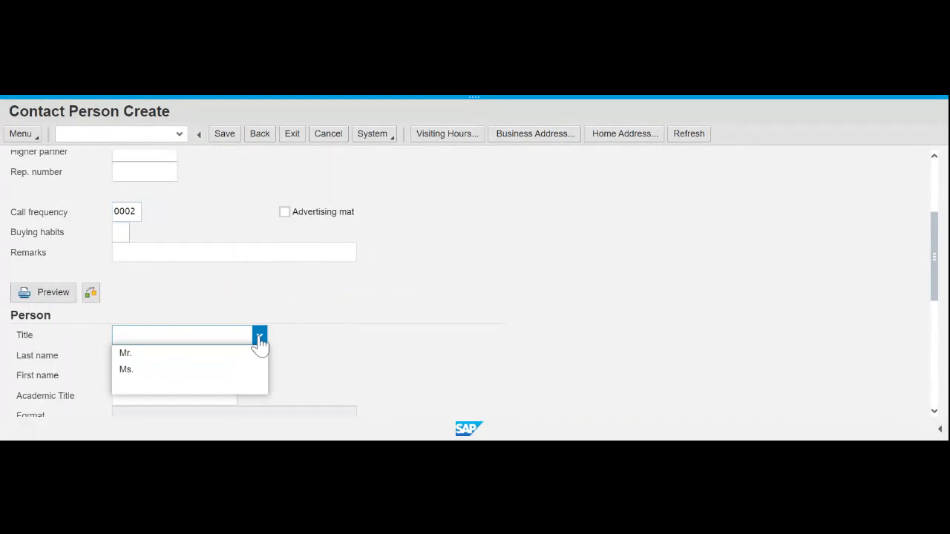
pyautogui.click(259, 342)
pyautogui.click(259, 343)
pyautogui.click(132, 354)
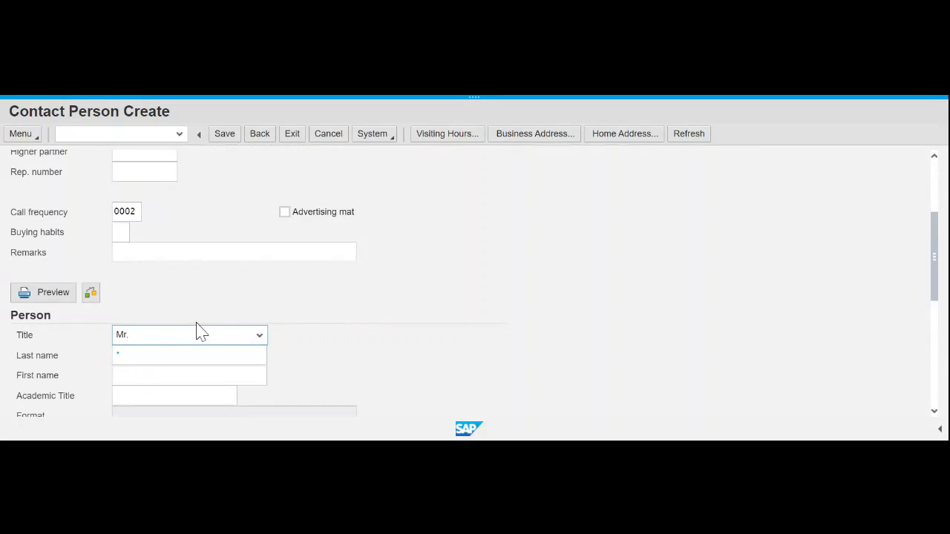
# - Enter the contact's last name and first name
pyautogui.click(155, 356)
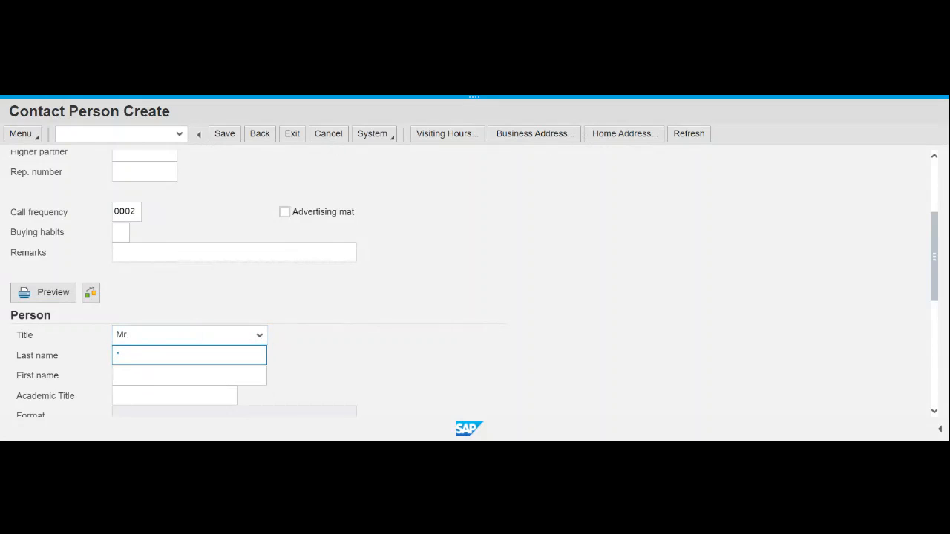
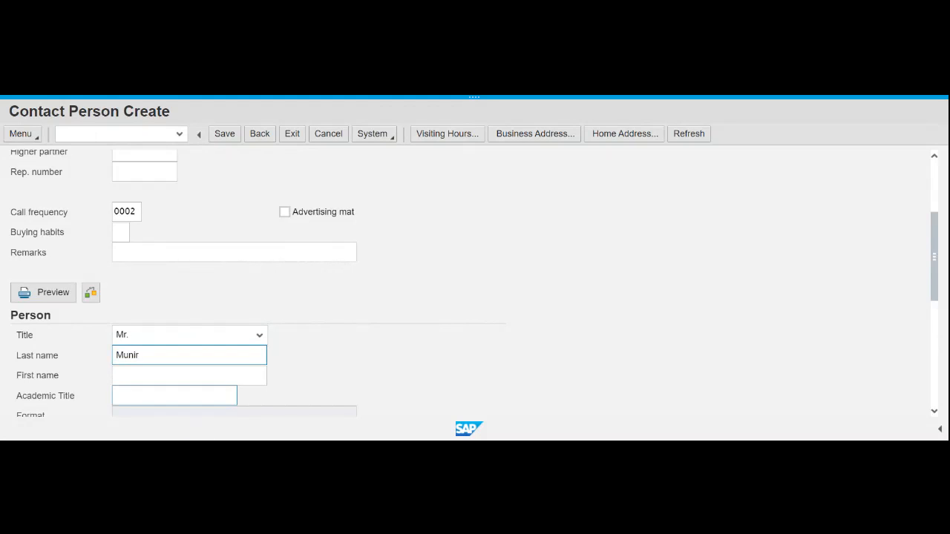
pyautogui.click(536, 351)
pyautogui.scroll(-2, 538, 349)
pyautogui.scroll(1, 568, 294)
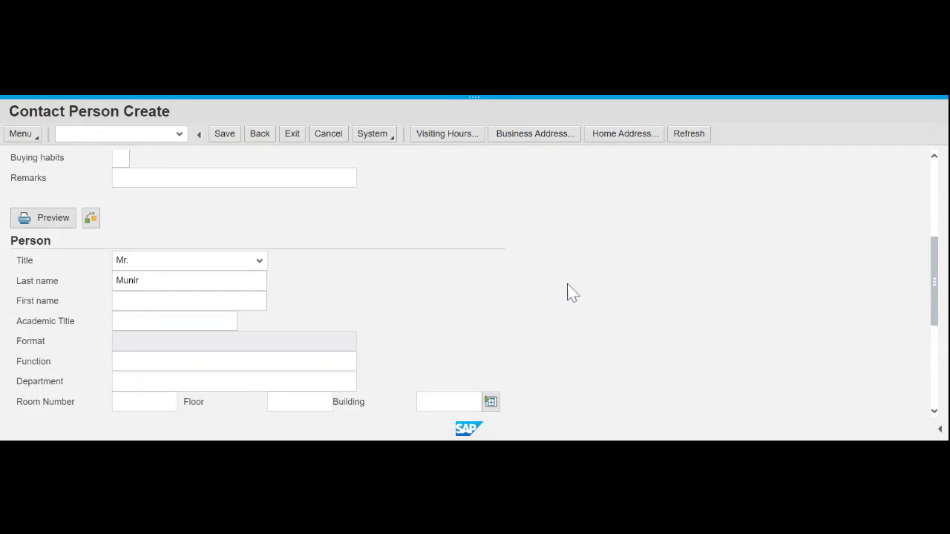
pyautogui.scroll(-1, 569, 294)
pyautogui.scroll(2, 568, 294)
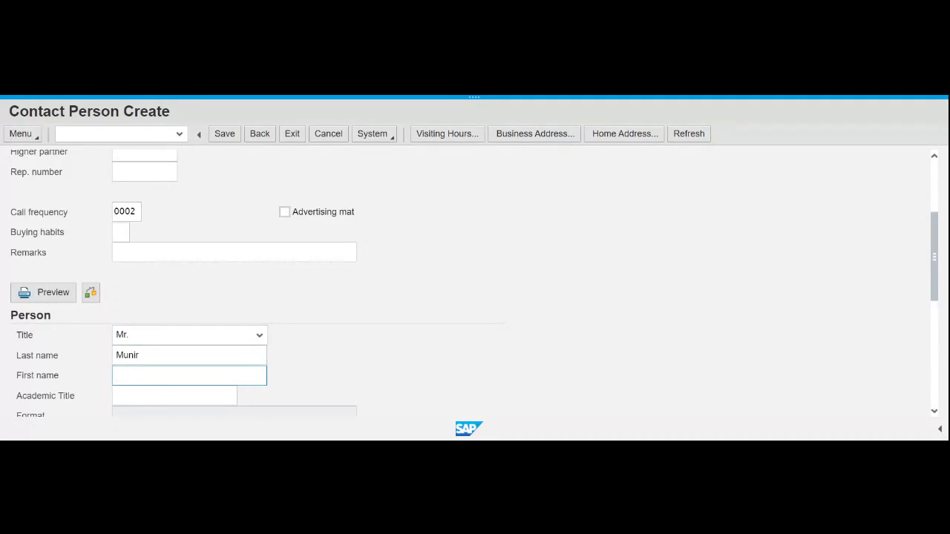
pyautogui.click(733, 347)
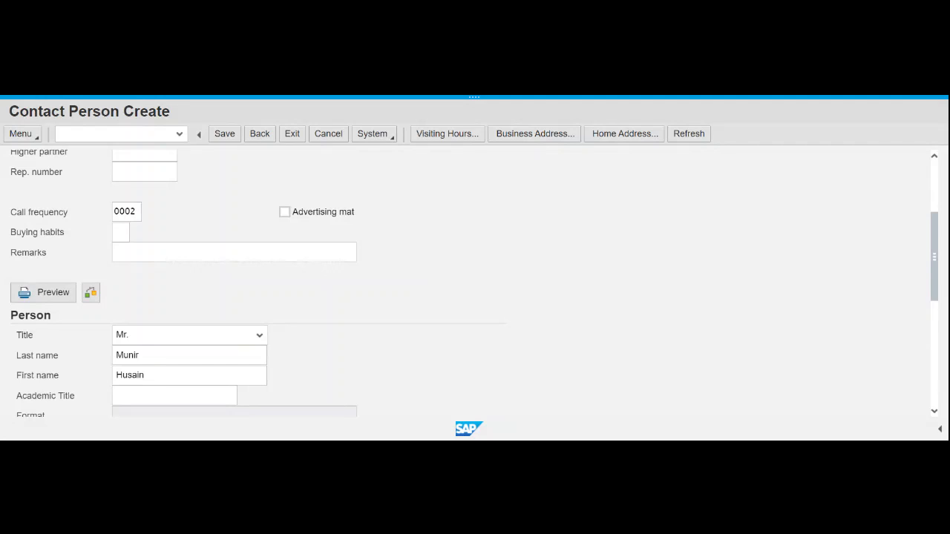
pyautogui.scroll(-3, 550, 322)
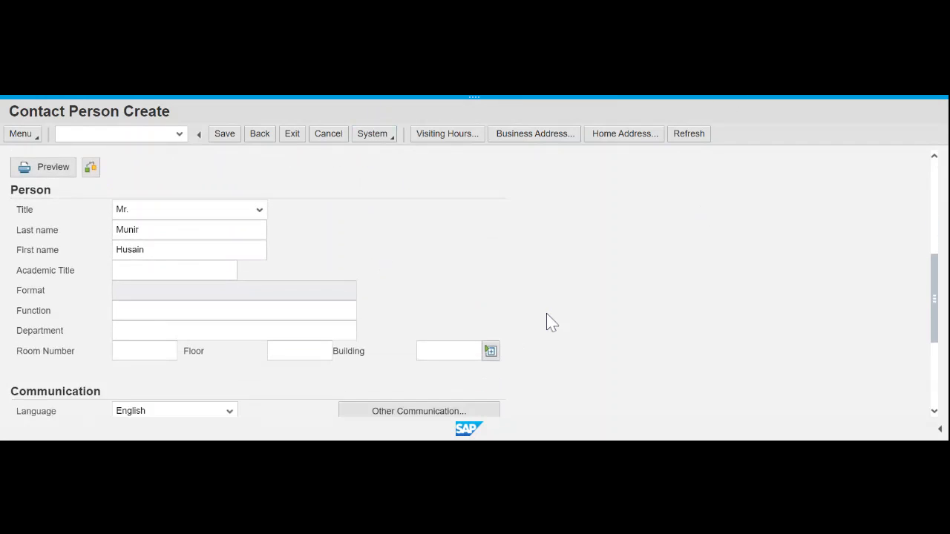
pyautogui.scroll(-2, 572, 286)
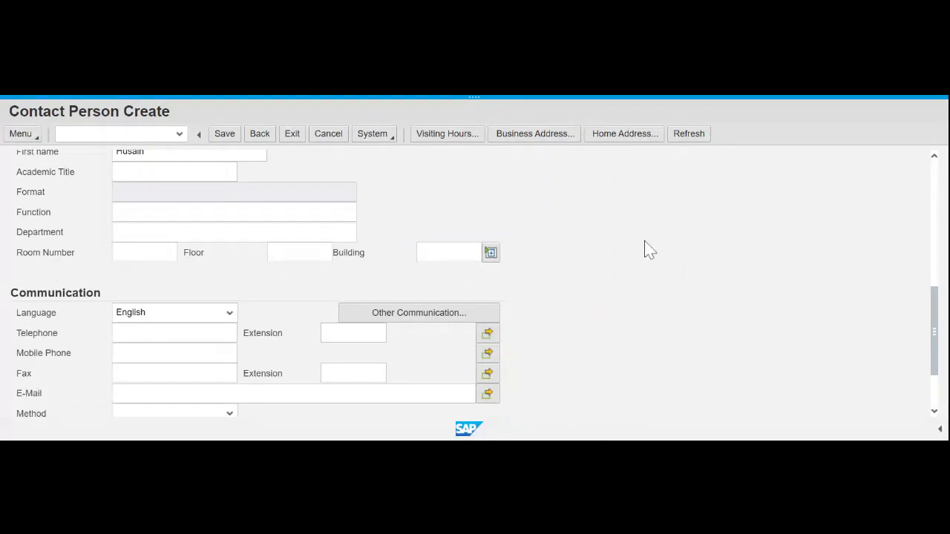
pyautogui.scroll(-2, 682, 229)
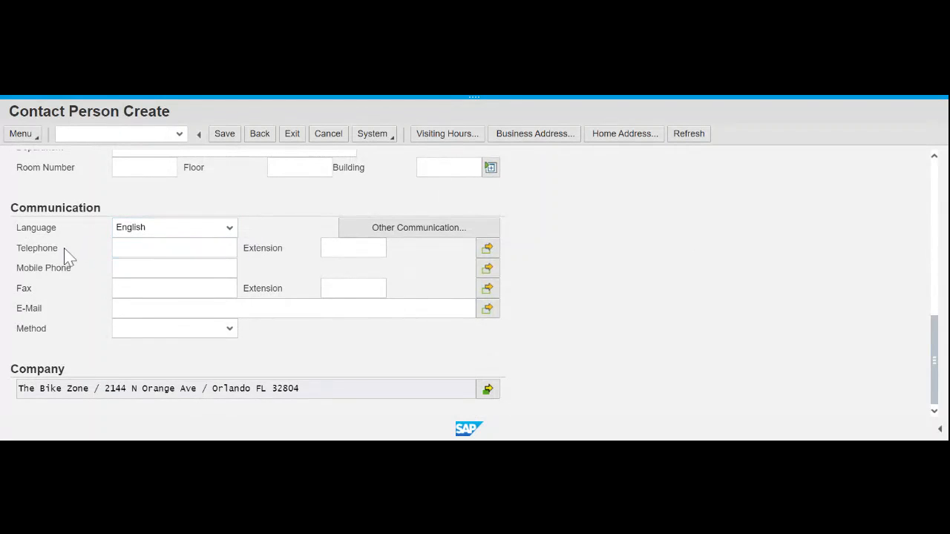
pyautogui.click(232, 230)
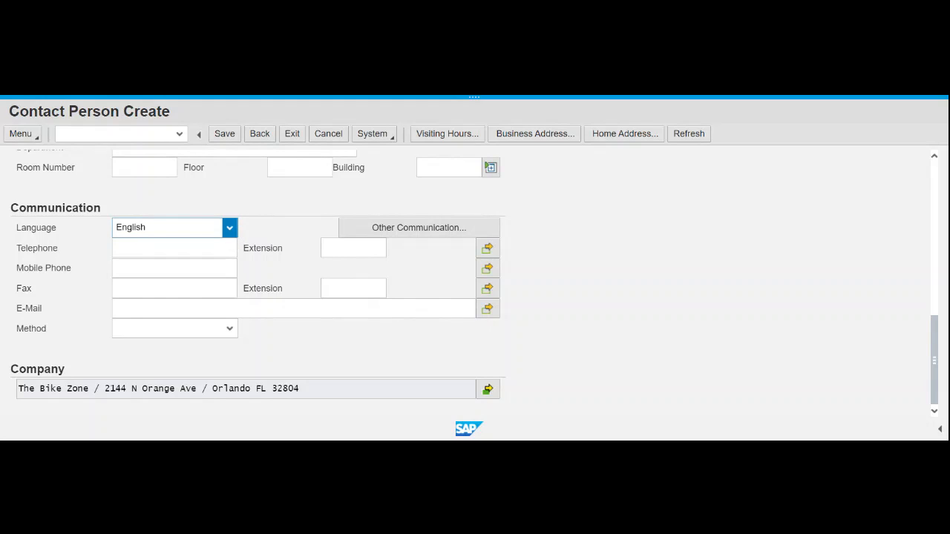
pyautogui.click(171, 248)
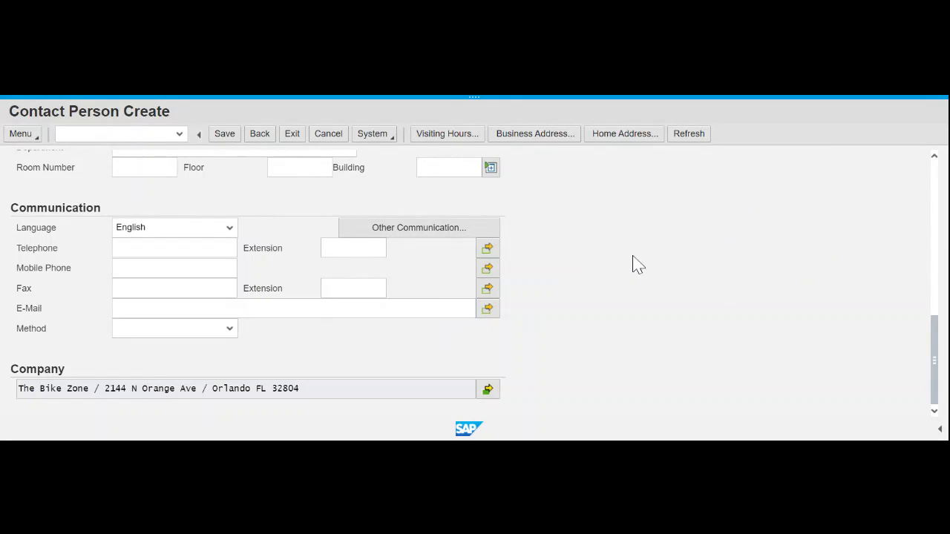
pyautogui.scroll(10, 615, 297)
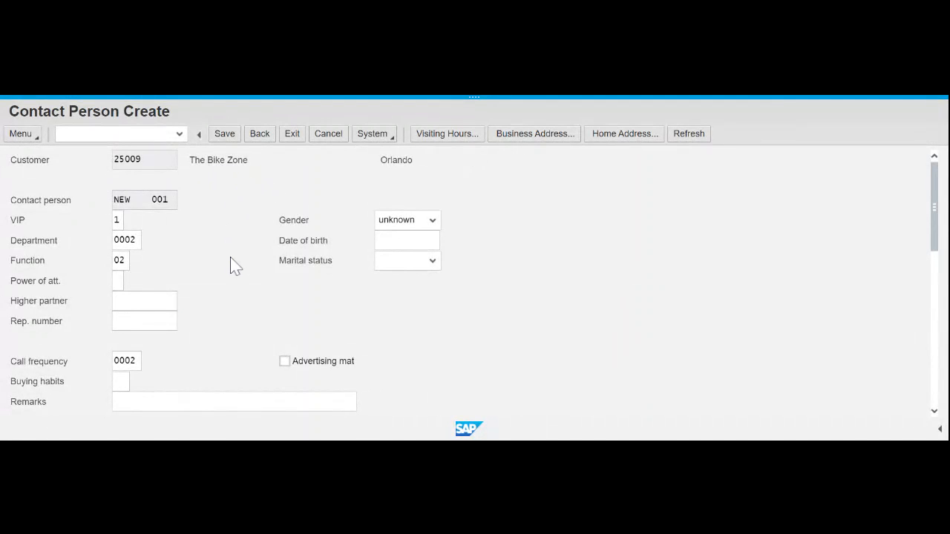
pyautogui.scroll(-2, 233, 267)
pyautogui.scroll(-6, 233, 267)
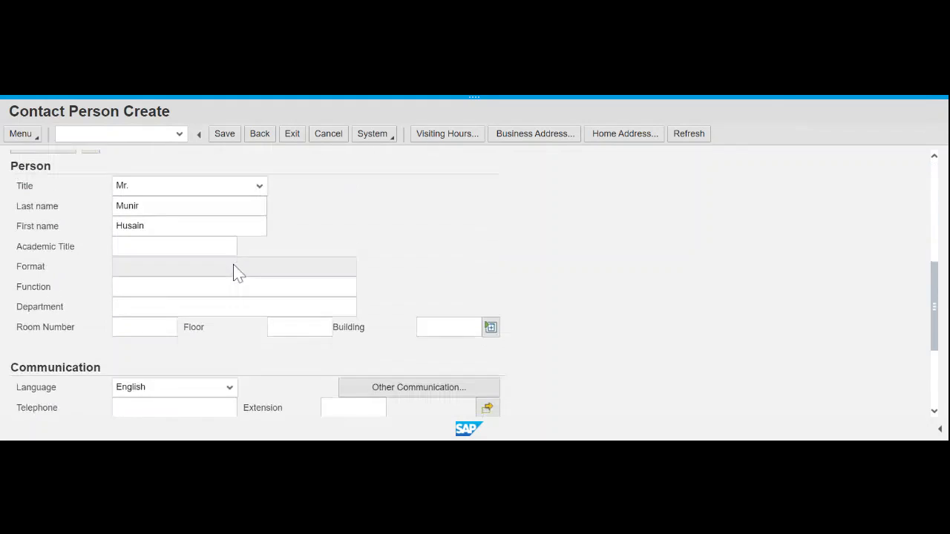
pyautogui.scroll(-4, 551, 254)
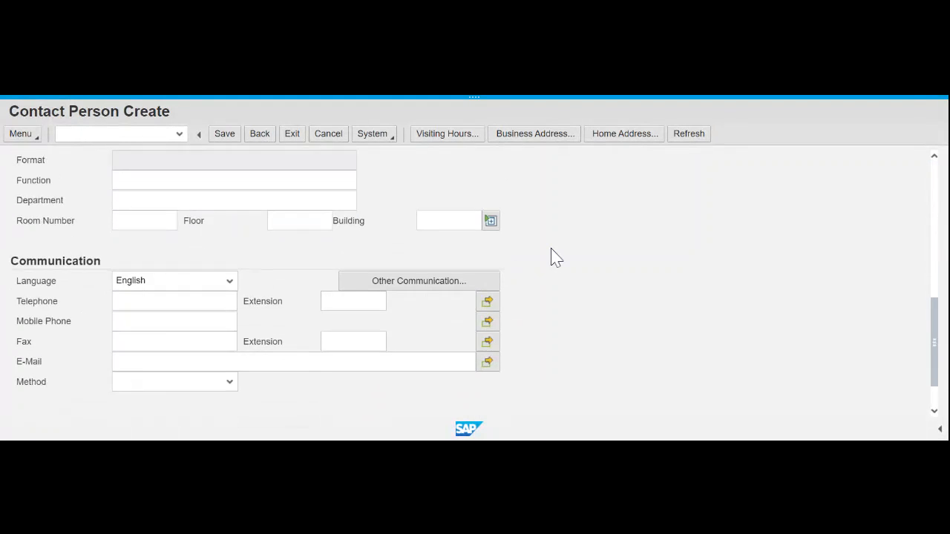
pyautogui.scroll(6, 551, 255)
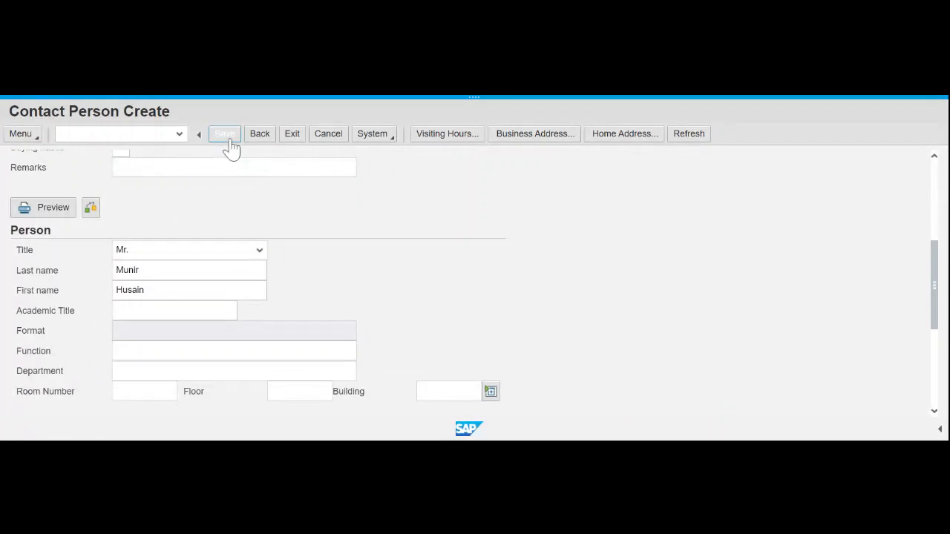
pyautogui.click(231, 141)
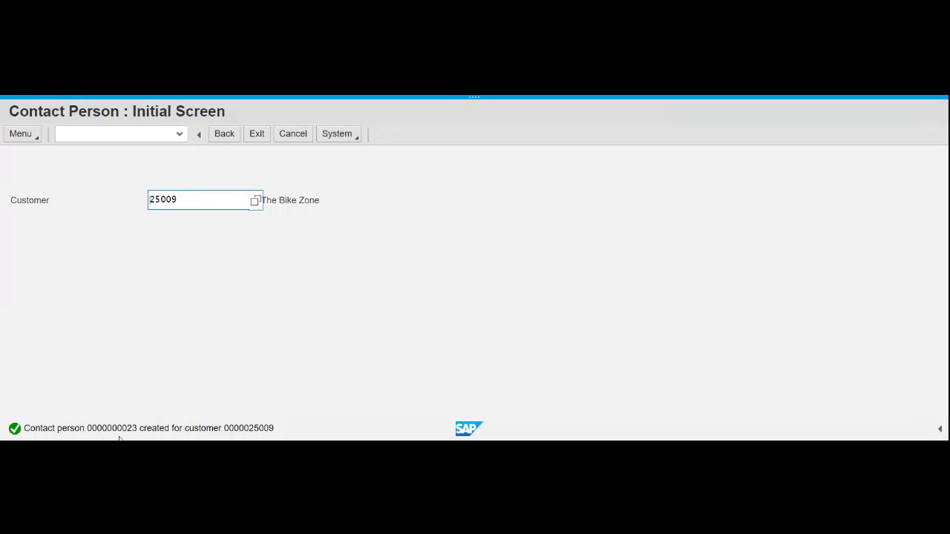
pyautogui.doubleClick(155, 428)
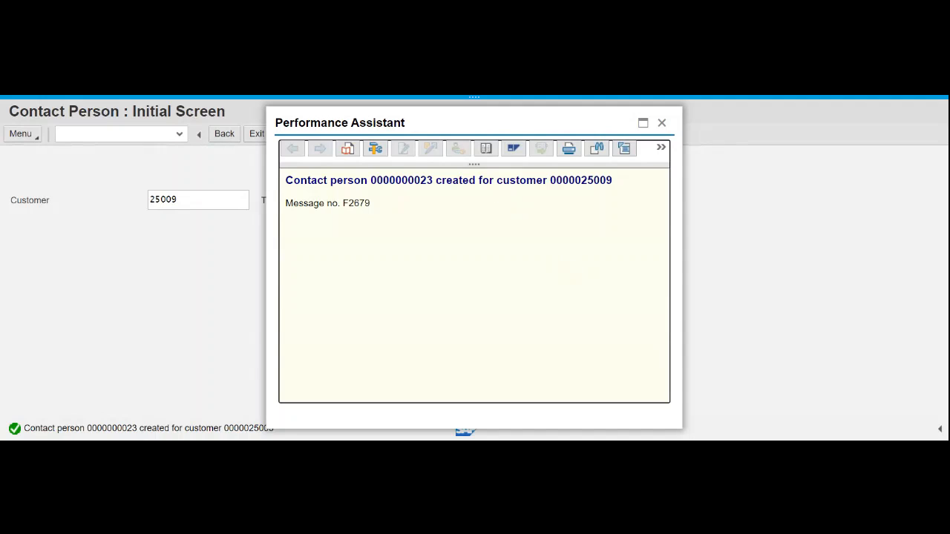
pyautogui.moveTo(370, 180); pyautogui.dragTo(621, 195)
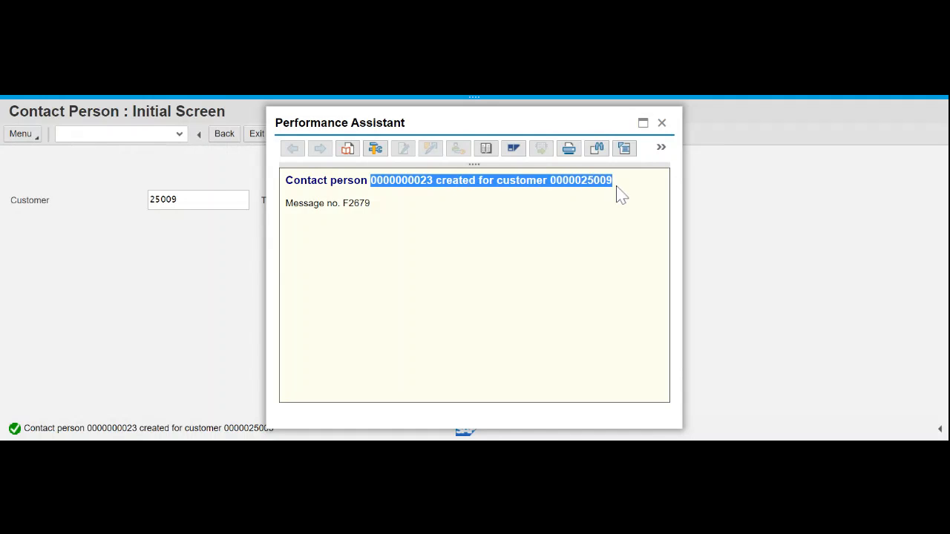
pyautogui.moveTo(285, 181); pyautogui.dragTo(618, 190)
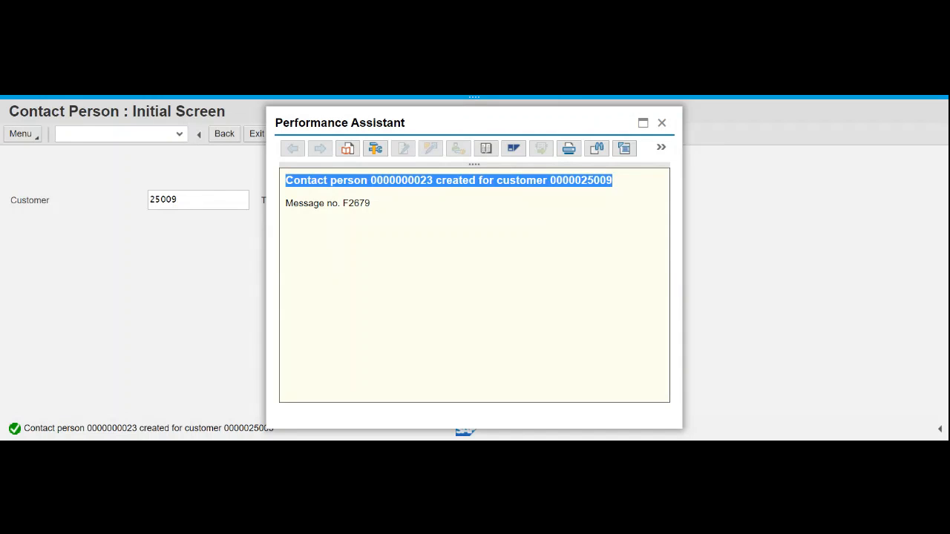
pyautogui.click(456, 200)
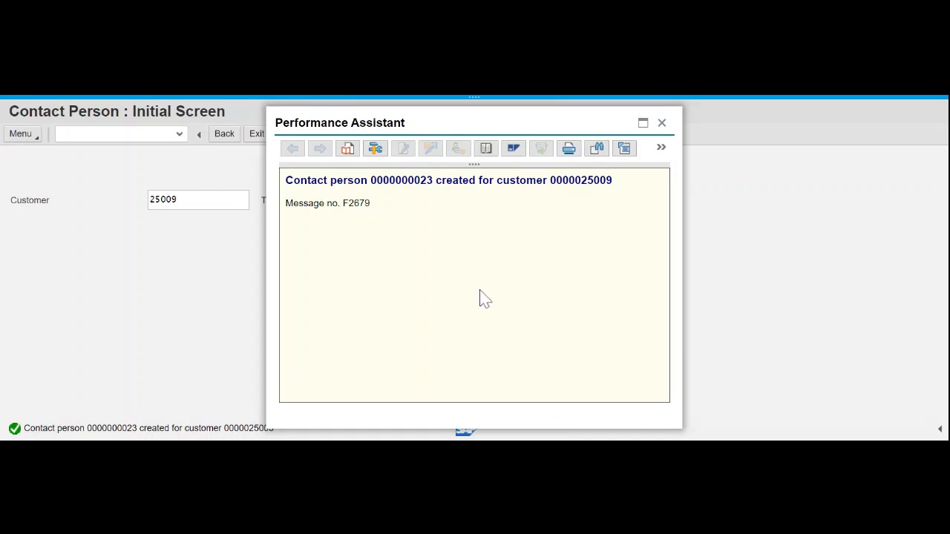
pyautogui.moveTo(371, 181); pyautogui.dragTo(433, 180)
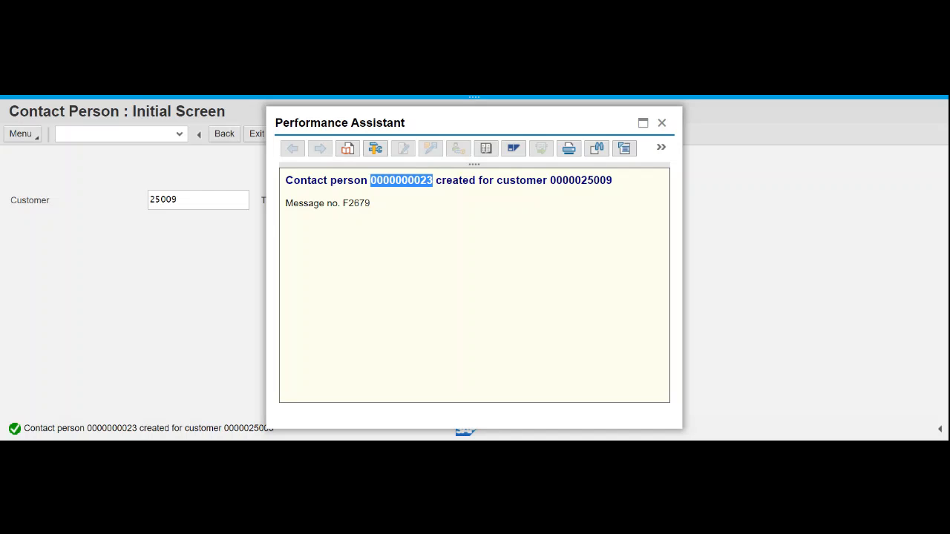
# - Select contact number 23 in the message details, then close the Performance Assistant
pyautogui.click(568, 208)
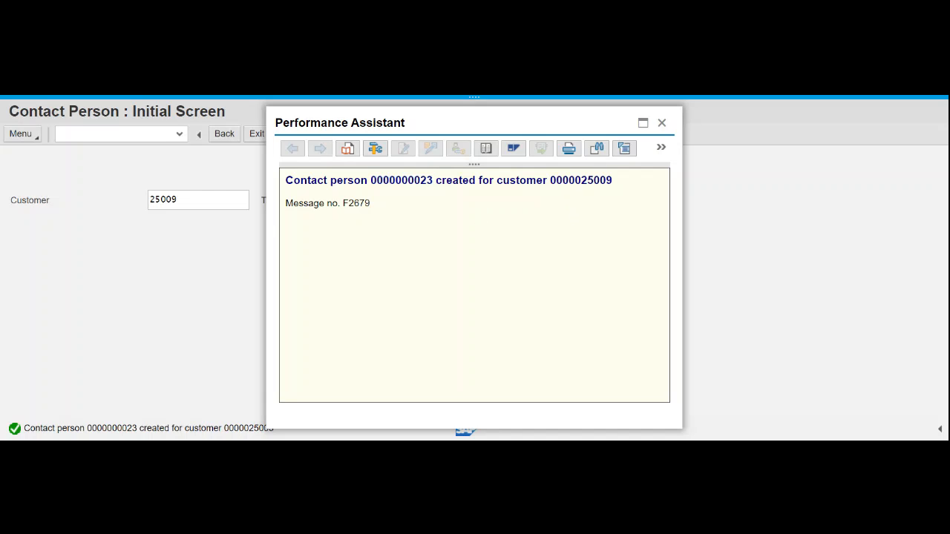
pyautogui.moveTo(581, 181); pyautogui.dragTo(616, 186)
pyautogui.moveTo(421, 180); pyautogui.dragTo(433, 182)
pyautogui.click(434, 183)
pyautogui.moveTo(421, 180); pyautogui.dragTo(433, 181)
pyautogui.click(639, 95)
pyautogui.click(663, 124)
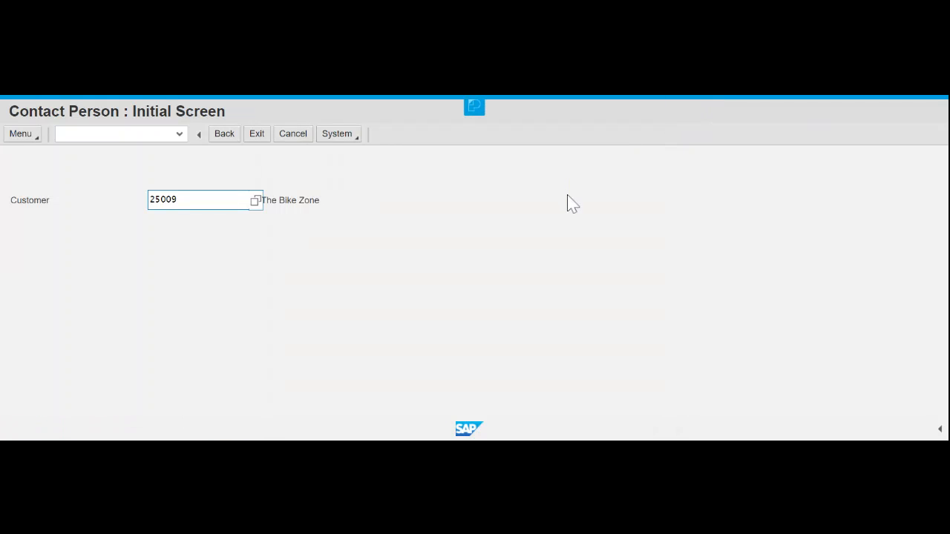
# - Leave the contact person screen and go back to the SAP Easy Access menu
pyautogui.click(224, 136)
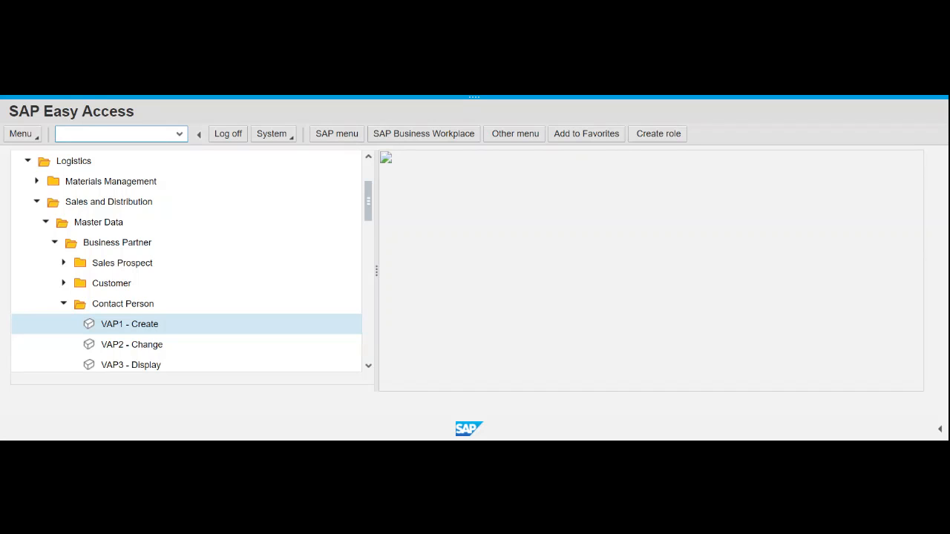
pyautogui.click(155, 356)
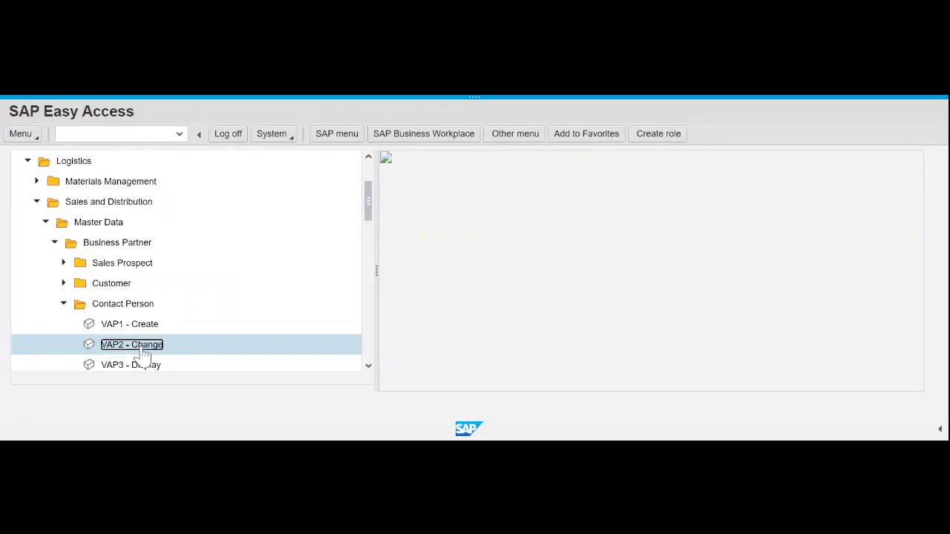
# - Collapse Contact Person, expand Customer > Change, and launch VD02 - Sales and Distribution
pyautogui.doubleClick(143, 353)
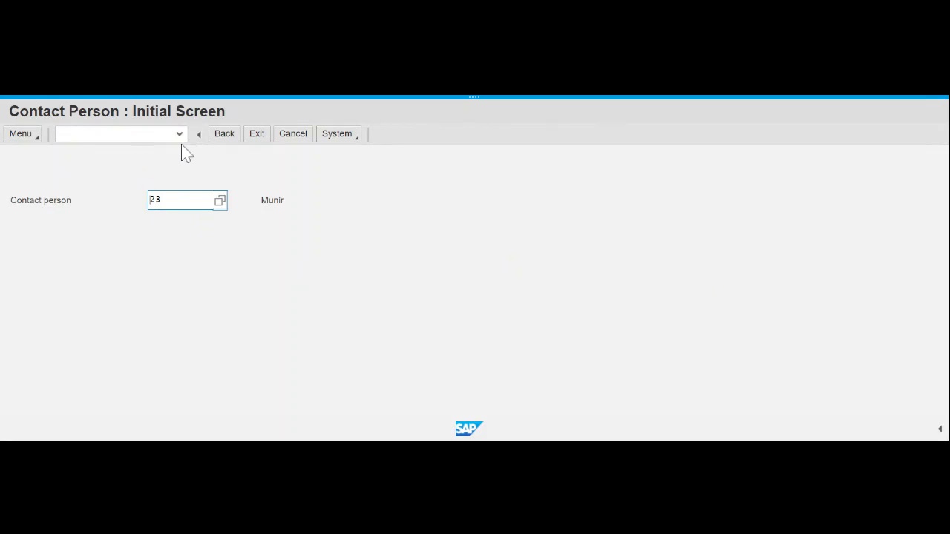
pyautogui.click(230, 139)
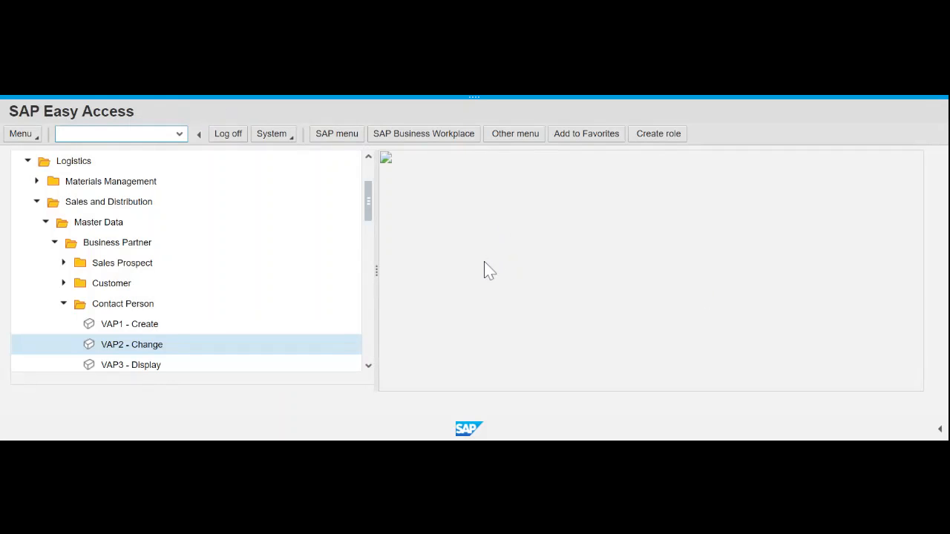
pyautogui.click(64, 305)
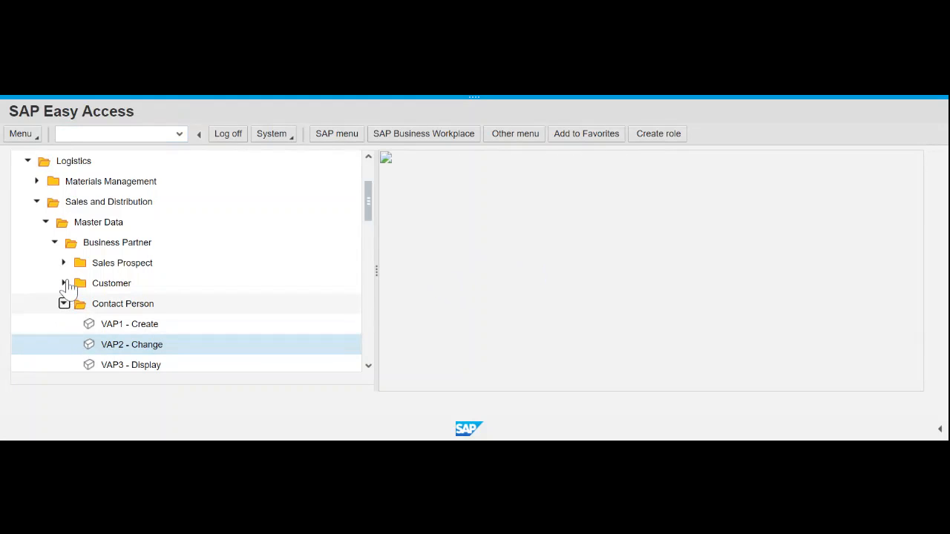
pyautogui.click(64, 283)
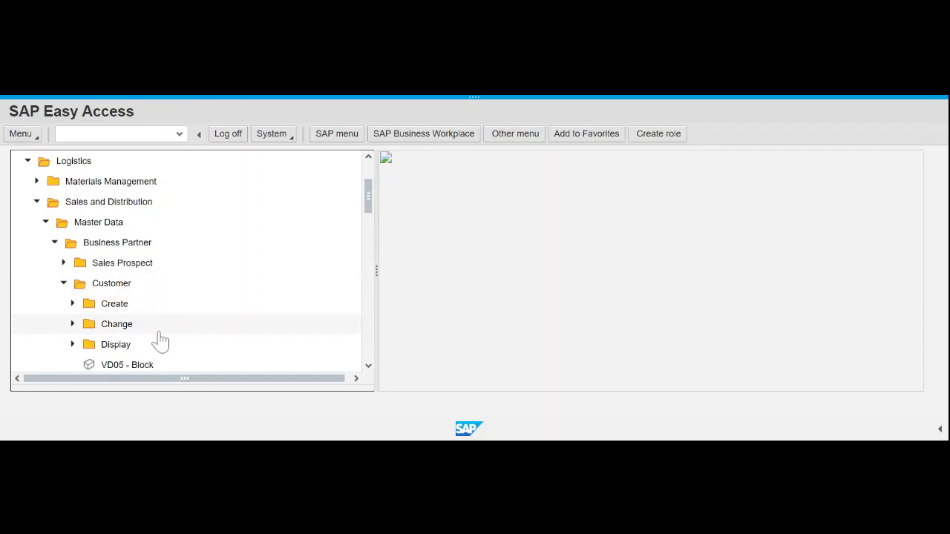
pyautogui.click(72, 324)
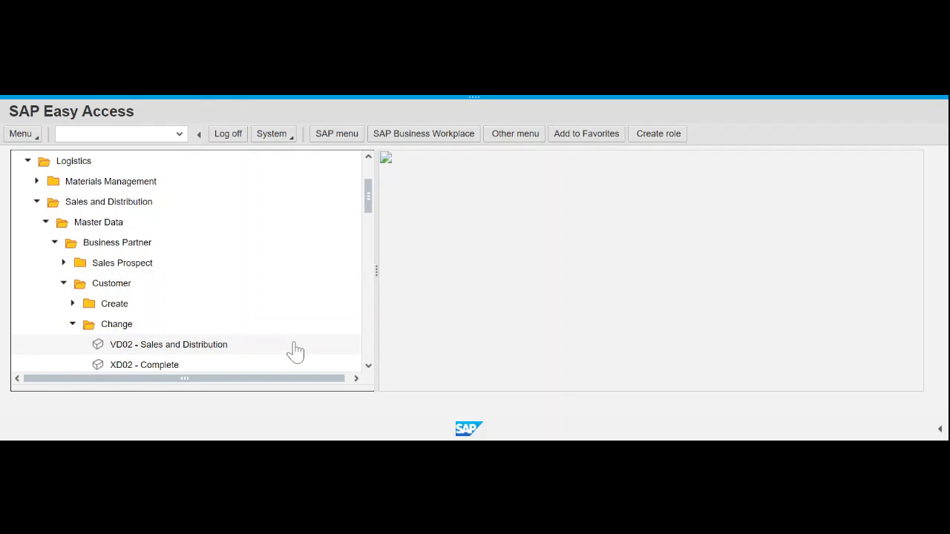
pyautogui.scroll(-1, 296, 350)
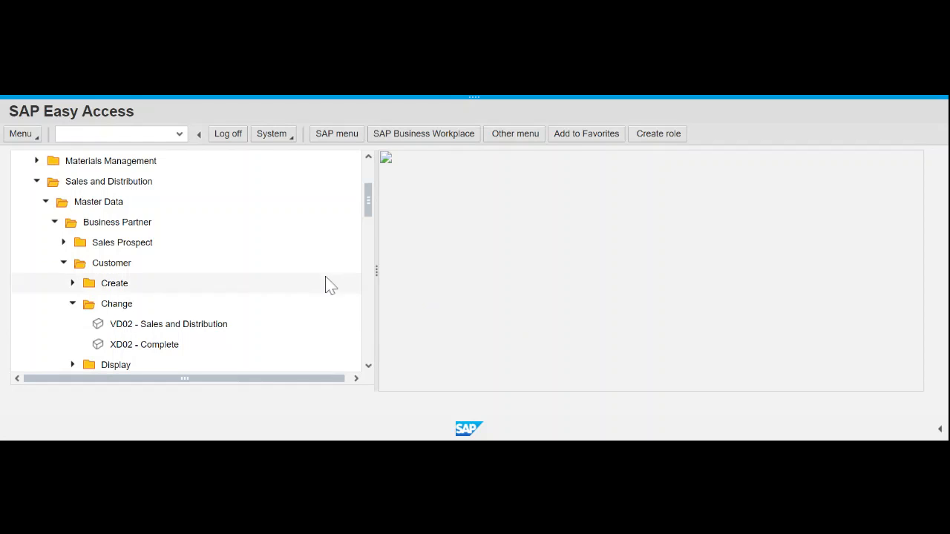
pyautogui.click(200, 331)
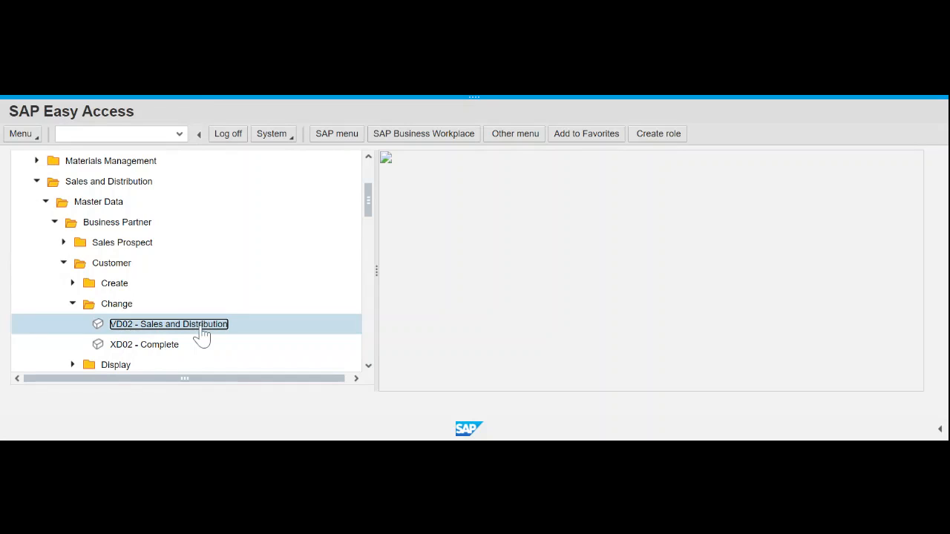
pyautogui.doubleClick(200, 331)
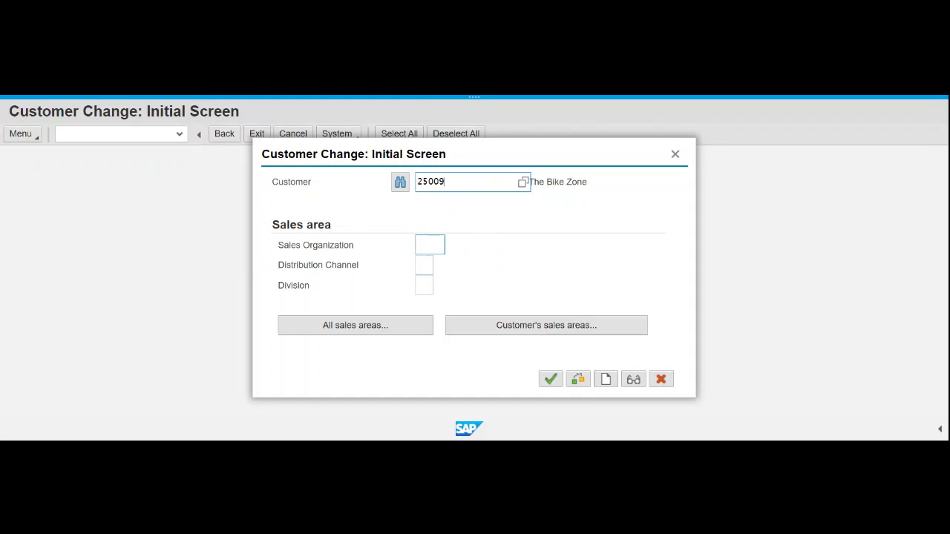
# - Enter sales area UE00 US East, WH Wholesale, BI Bicycles and continue to customer 25009
pyautogui.click(429, 245)
pyautogui.write('ue')
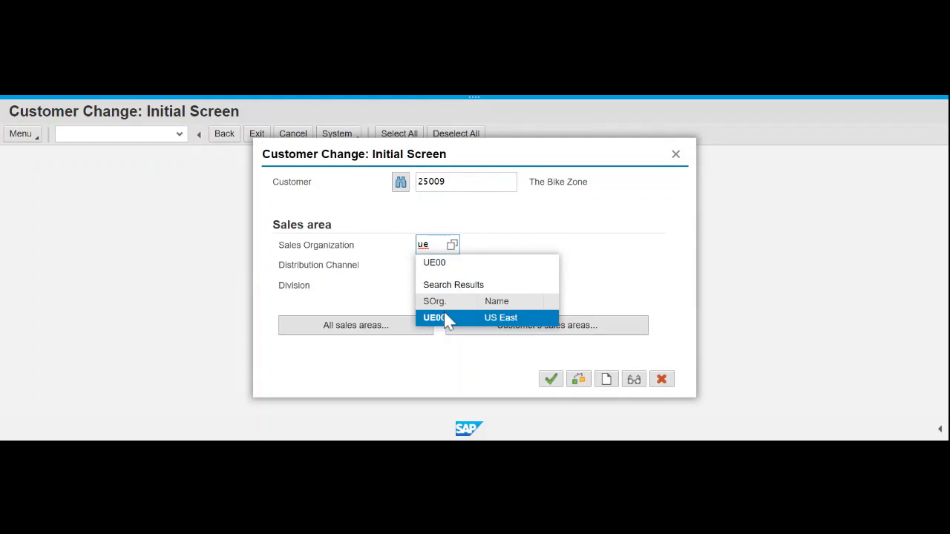
pyautogui.click(446, 318)
pyautogui.click(425, 266)
pyautogui.write('wh')
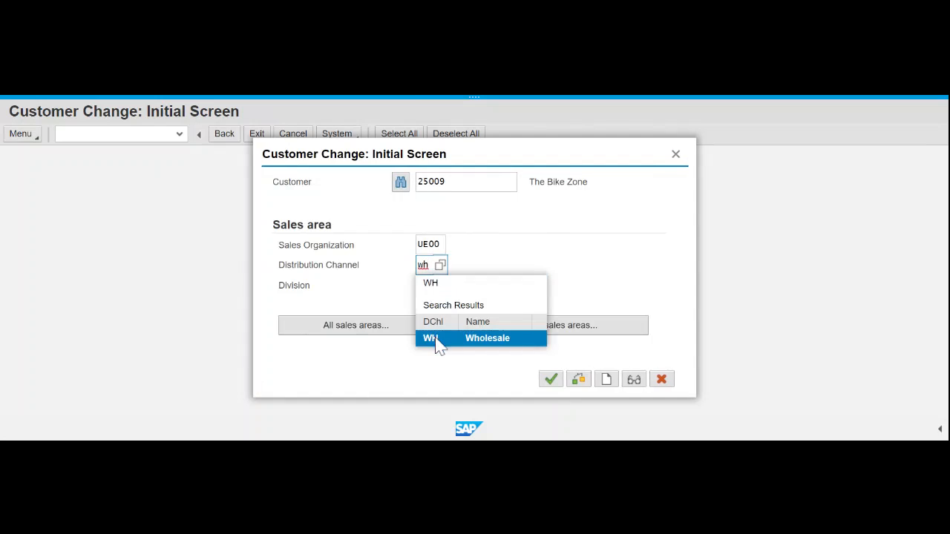
pyautogui.click(437, 346)
pyautogui.click(425, 286)
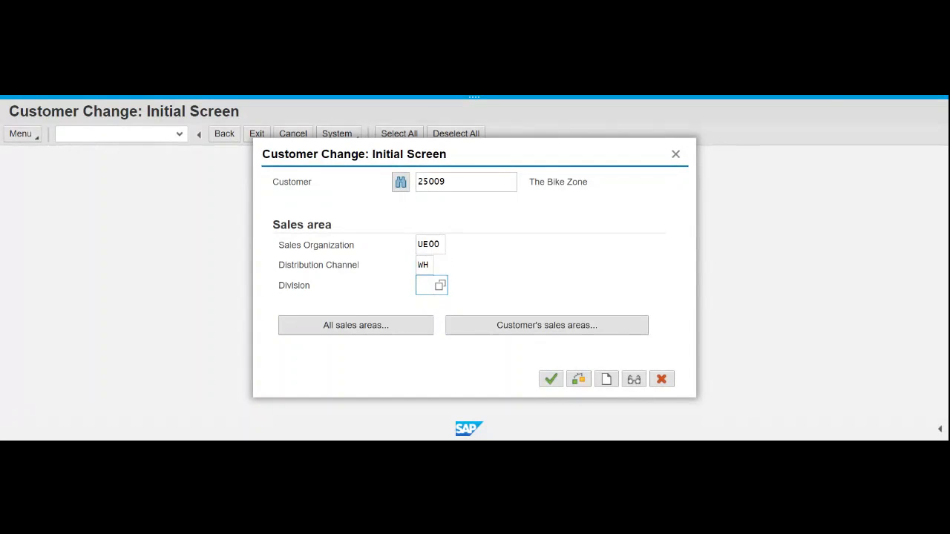
pyautogui.write('bi')
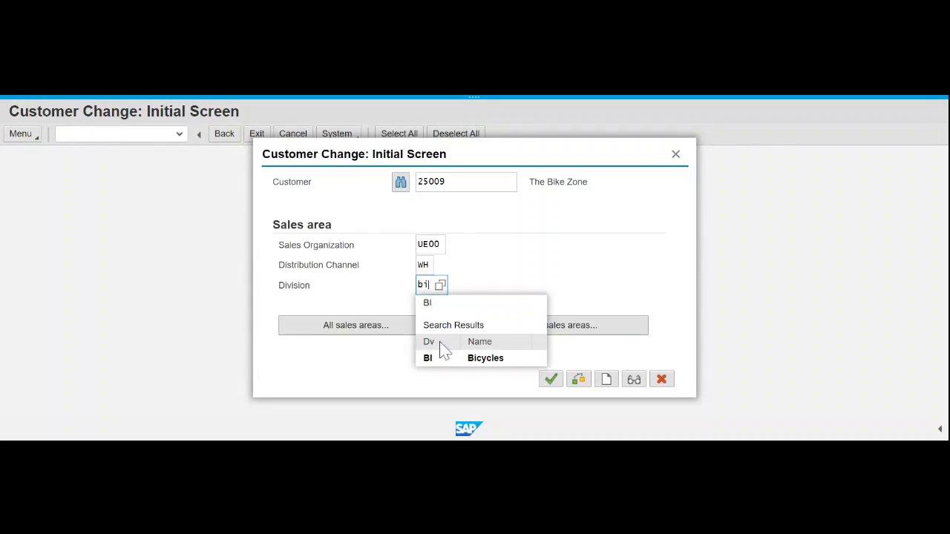
pyautogui.click(436, 357)
pyautogui.click(534, 287)
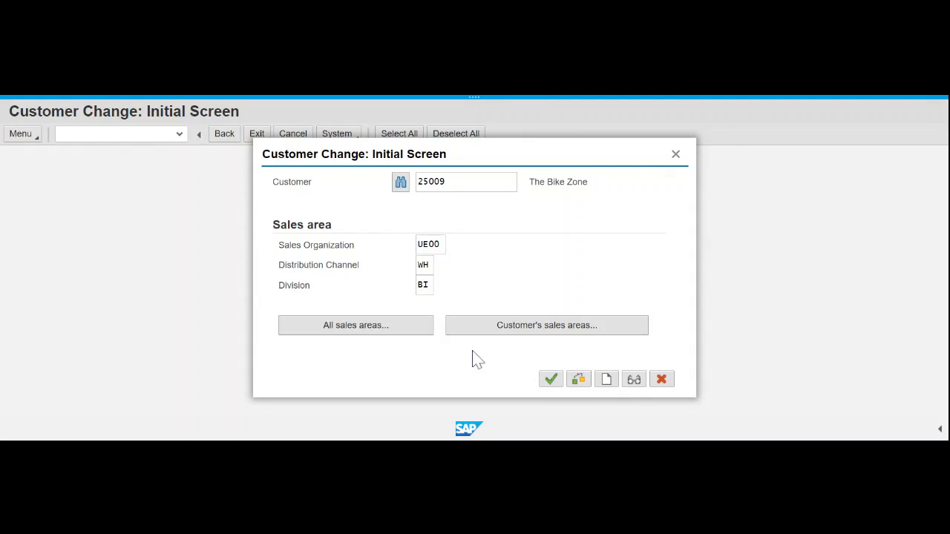
pyautogui.click(551, 380)
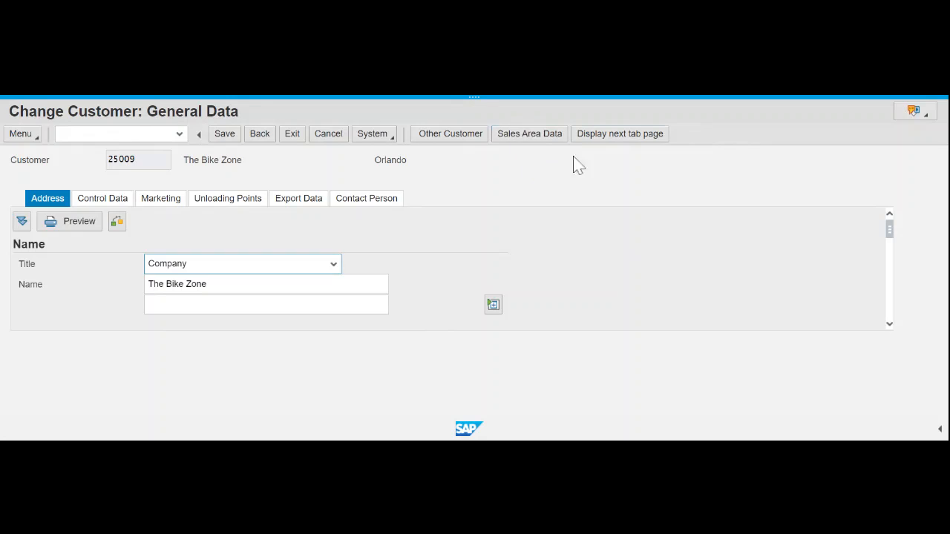
# - Switch The Bike Zone's record from General Data to its Sales Area Data
pyautogui.click(529, 144)
pyautogui.click(524, 142)
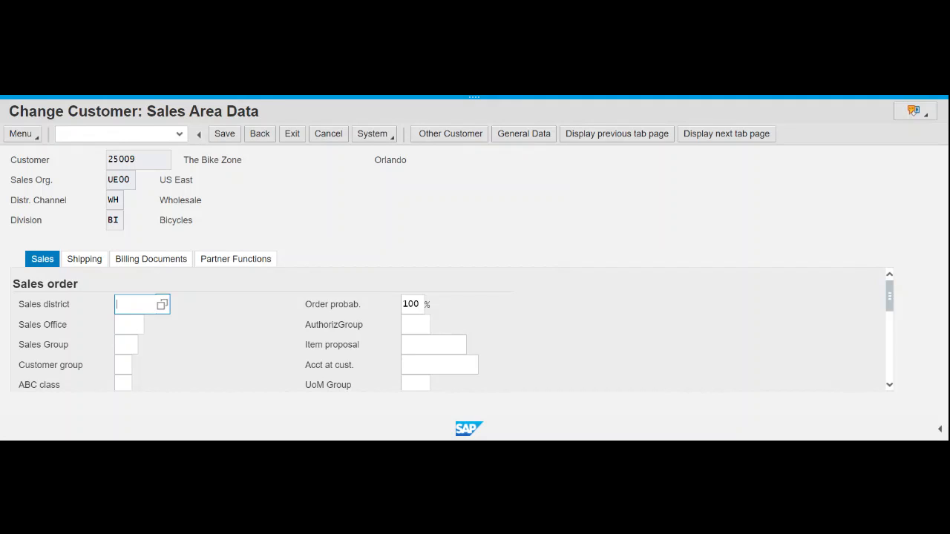
# - On the Partner Functions tab, add CP Contact person with partner number 23
pyautogui.click(238, 263)
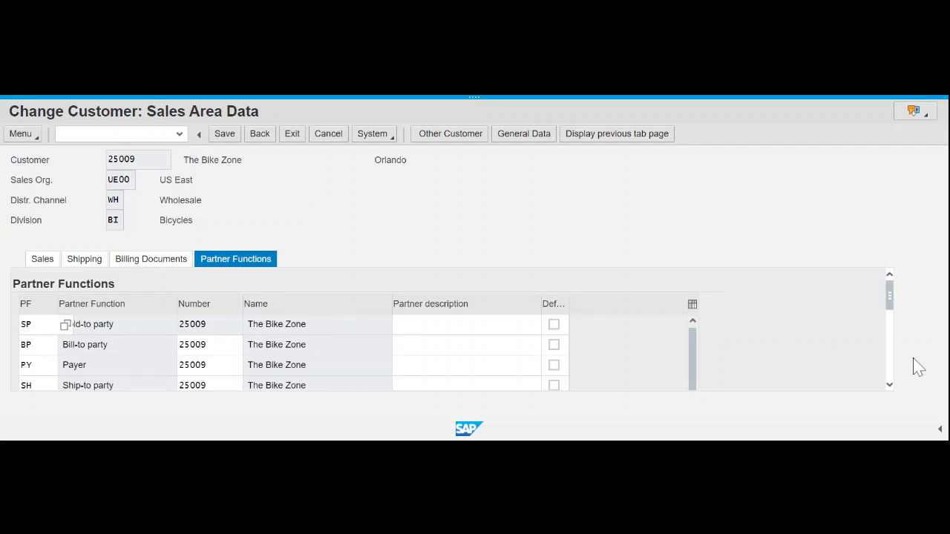
pyautogui.click(888, 386)
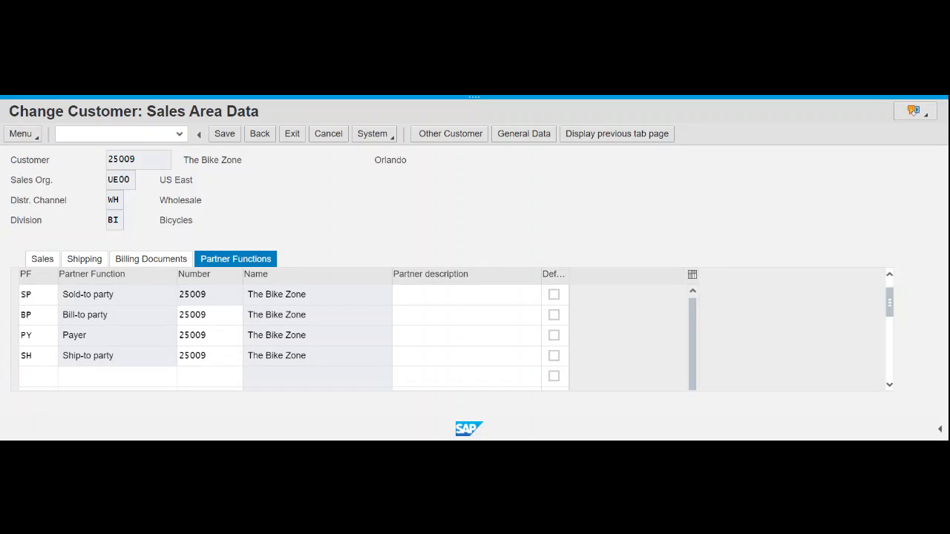
pyautogui.click(36, 377)
pyautogui.write('cp')
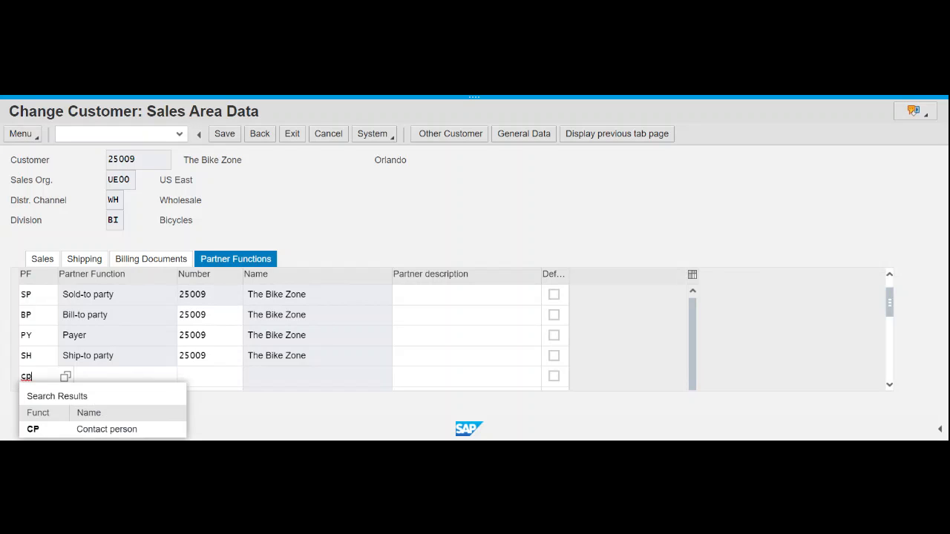
pyautogui.click(42, 432)
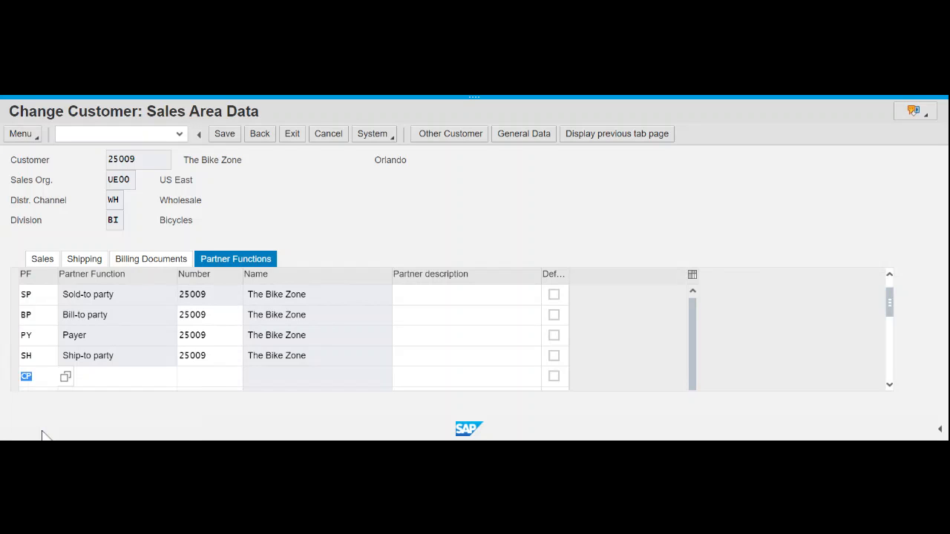
pyautogui.press('Return')
pyautogui.press('Tab')
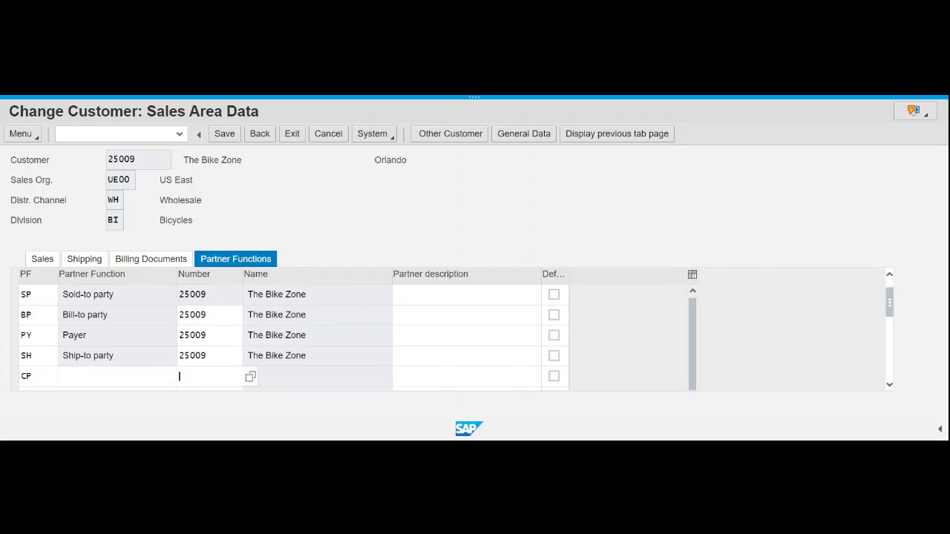
pyautogui.write('23')
pyautogui.press('Return')
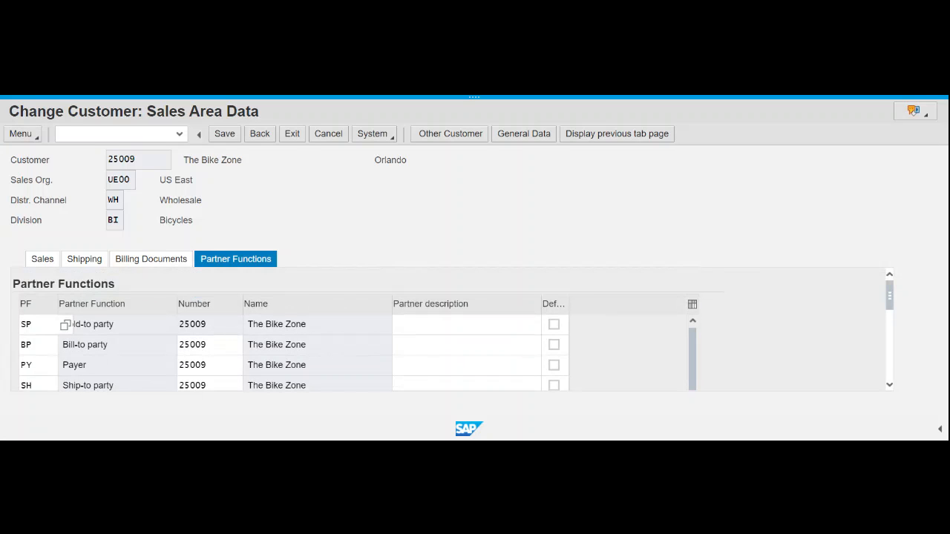
pyautogui.scroll(-1, 356, 355)
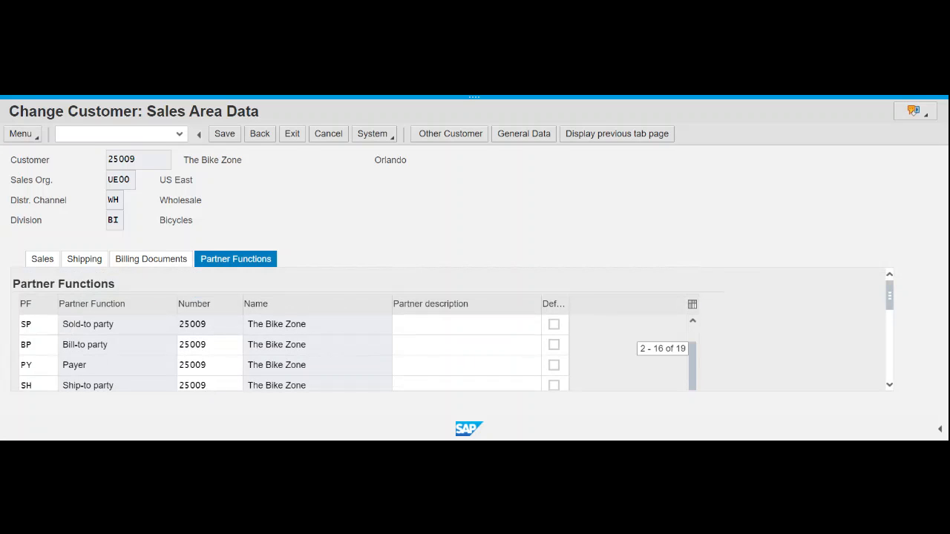
pyautogui.click(890, 386)
pyautogui.click(891, 386)
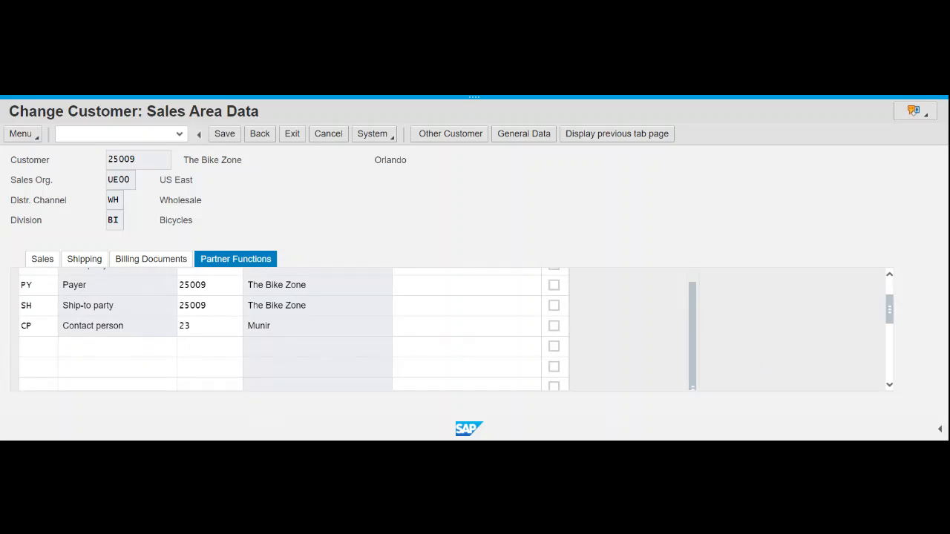
pyautogui.click(233, 138)
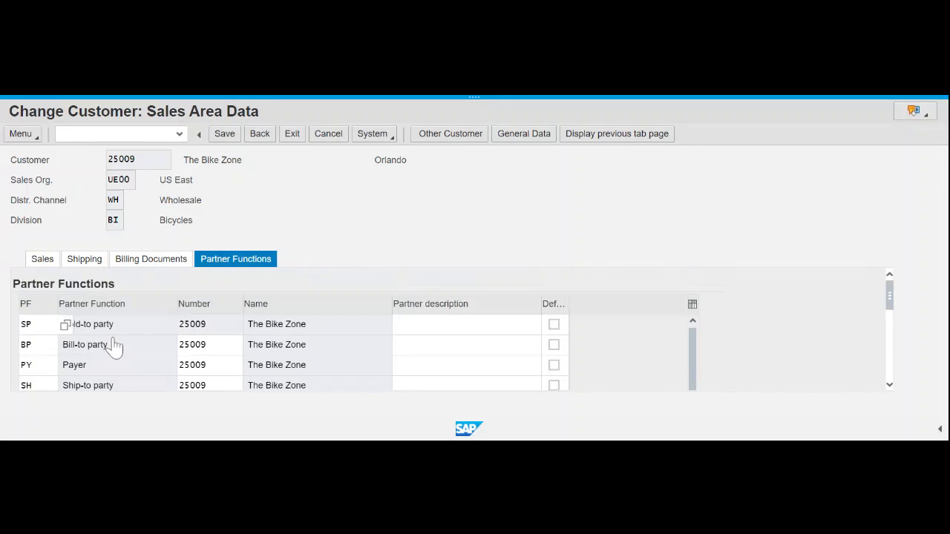
pyautogui.scroll(2, 123, 341)
pyautogui.scroll(-1, 28, 337)
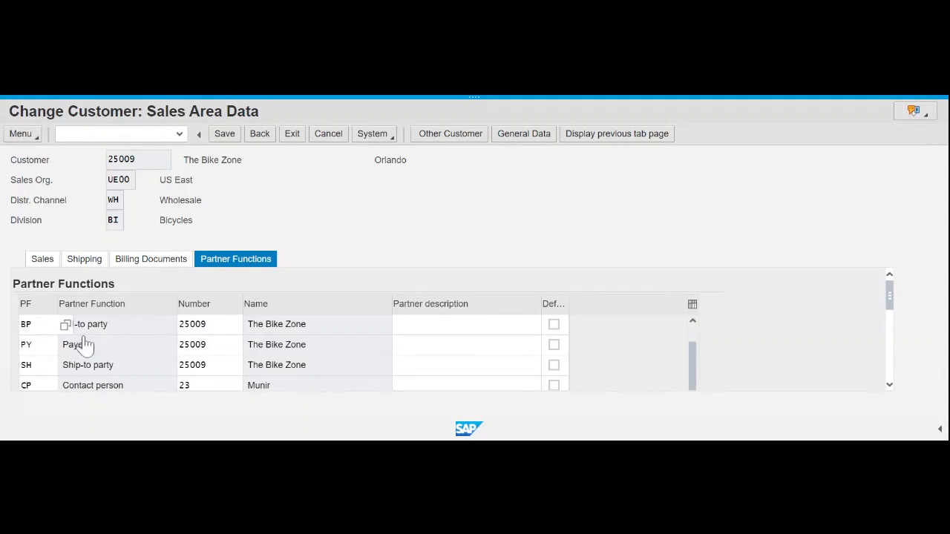
pyautogui.scroll(1, 245, 340)
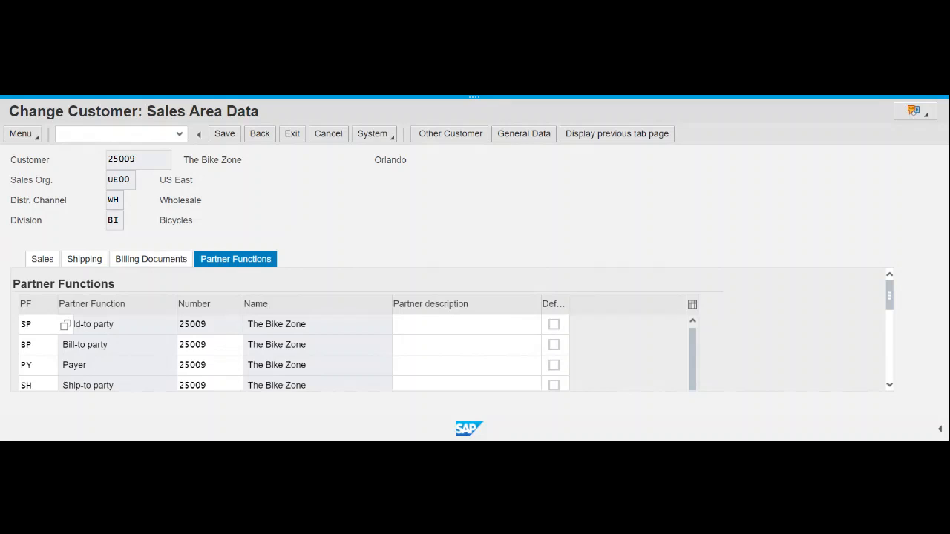
pyautogui.scroll(-1, 217, 388)
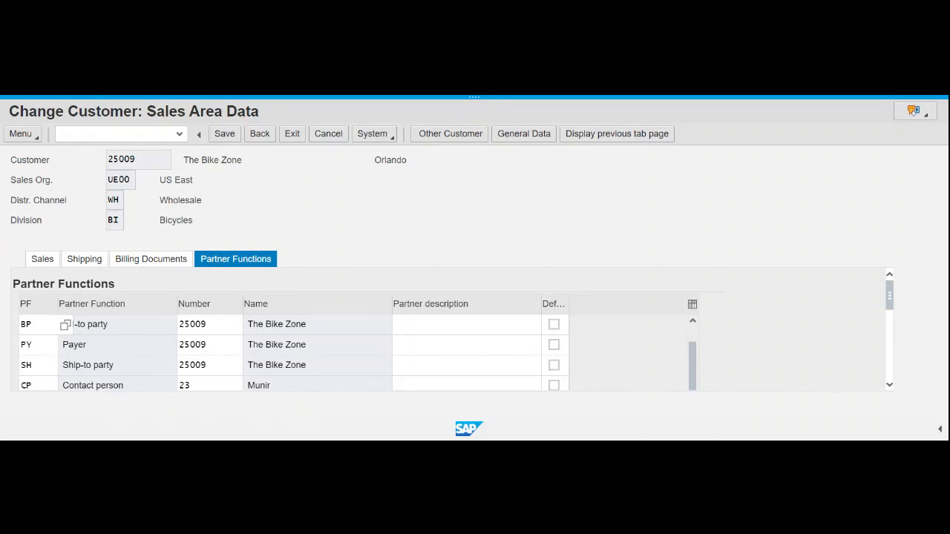
pyautogui.scroll(1, 352, 382)
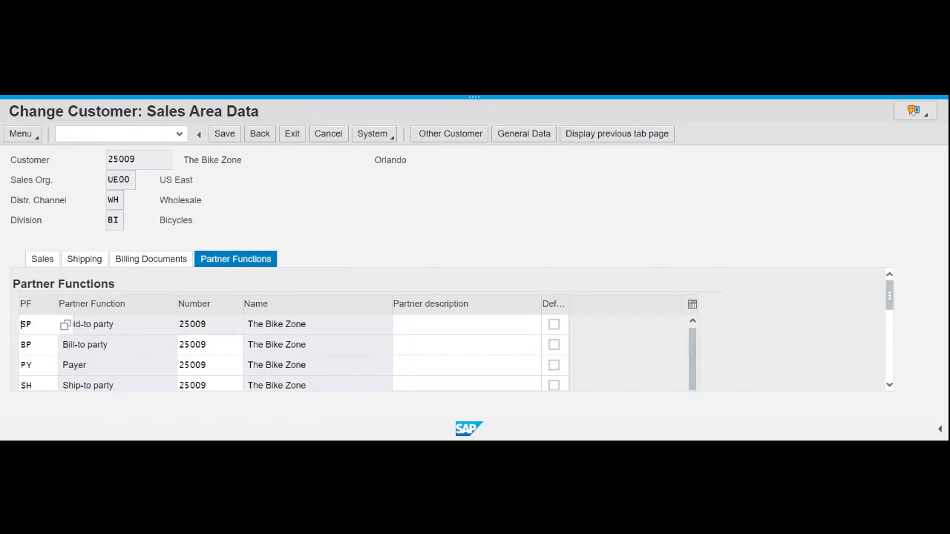
pyautogui.scroll(-1, 352, 356)
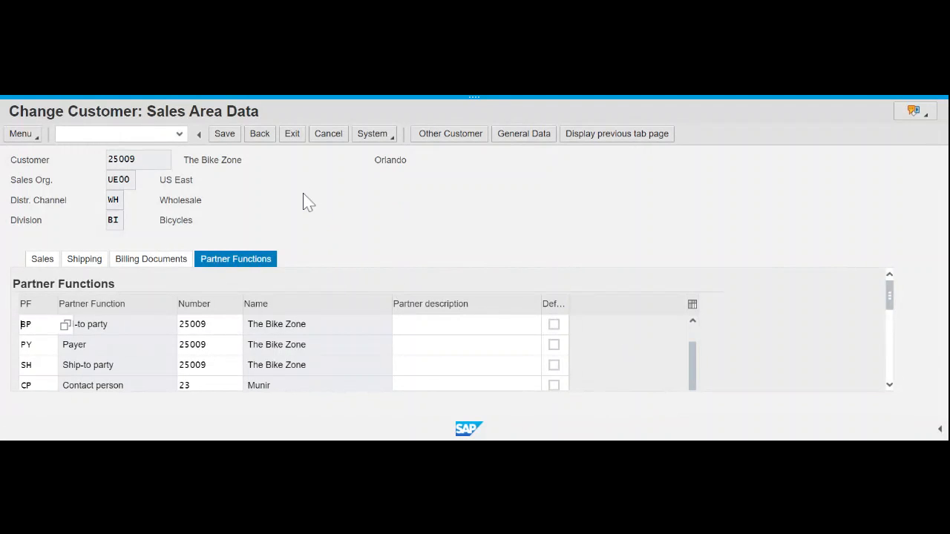
pyautogui.click(227, 136)
# - Save The Bike Zone's changes and cancel out of the Customer Change dialog
pyautogui.click(225, 135)
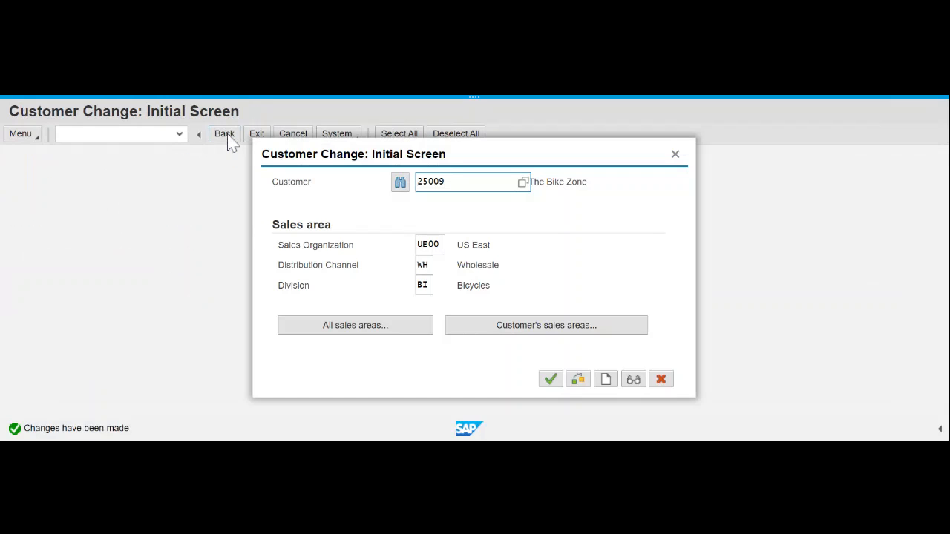
pyautogui.click(661, 380)
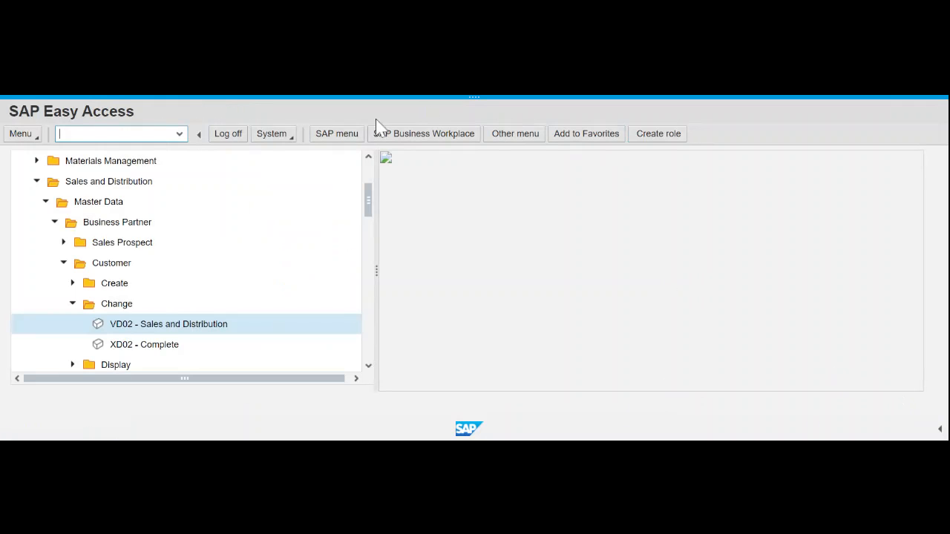
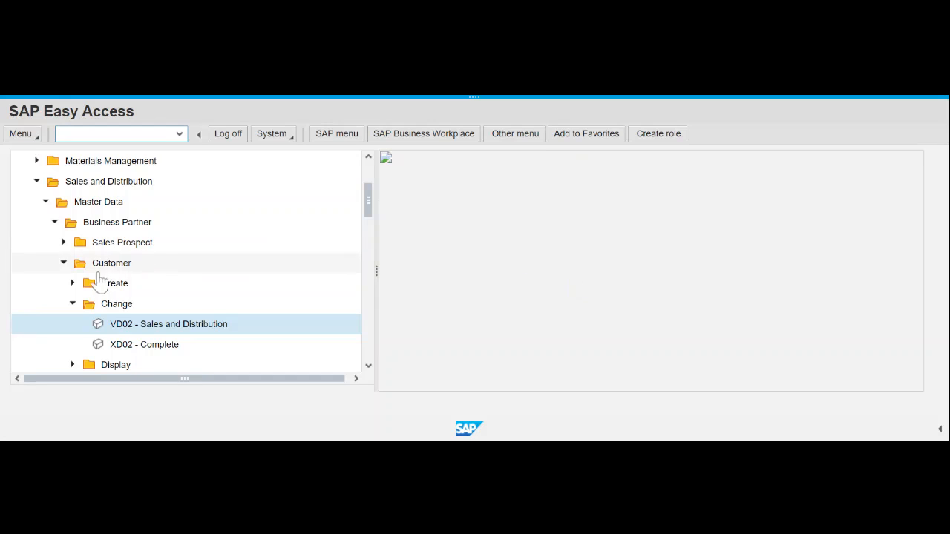
# - In the Easy Access menu, go to Sales > Inquiry and launch VA11 - Create
pyautogui.click(45, 207)
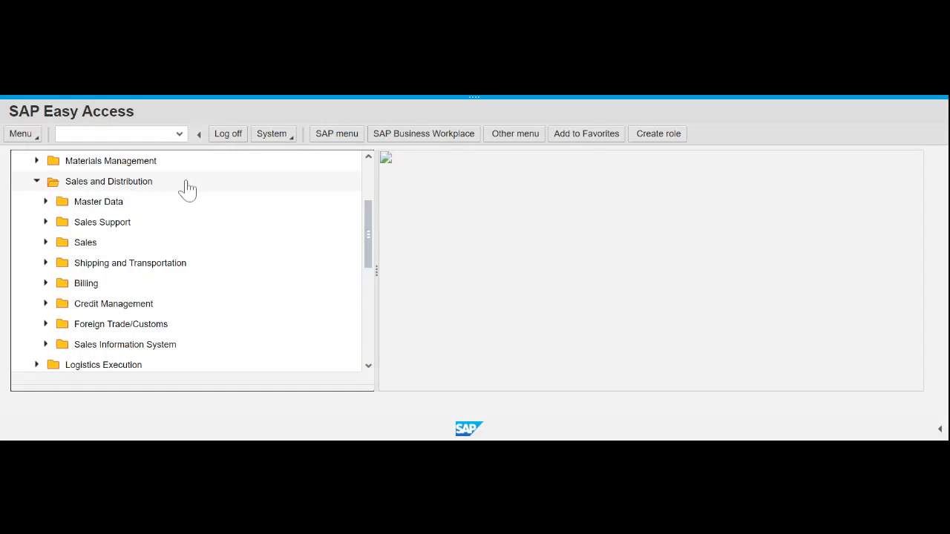
pyautogui.click(46, 243)
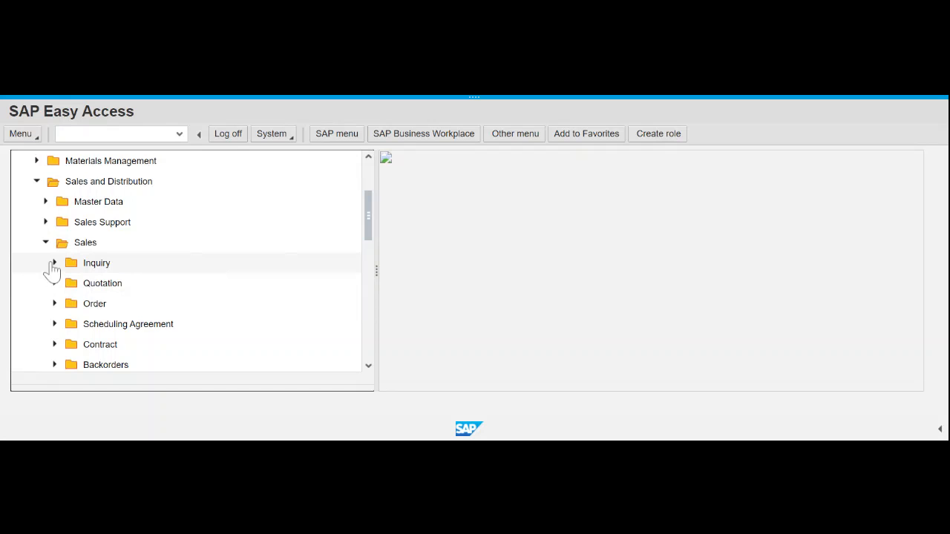
pyautogui.click(54, 264)
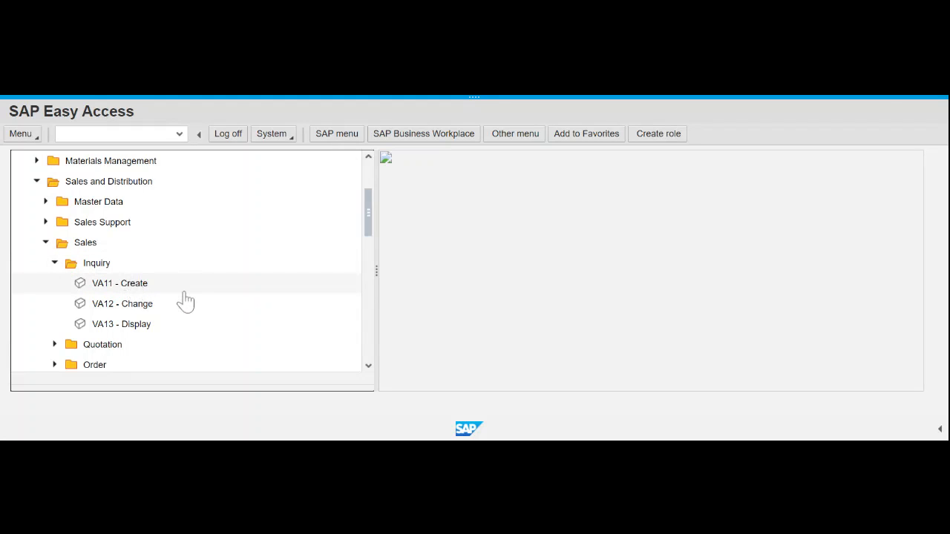
pyautogui.click(133, 291)
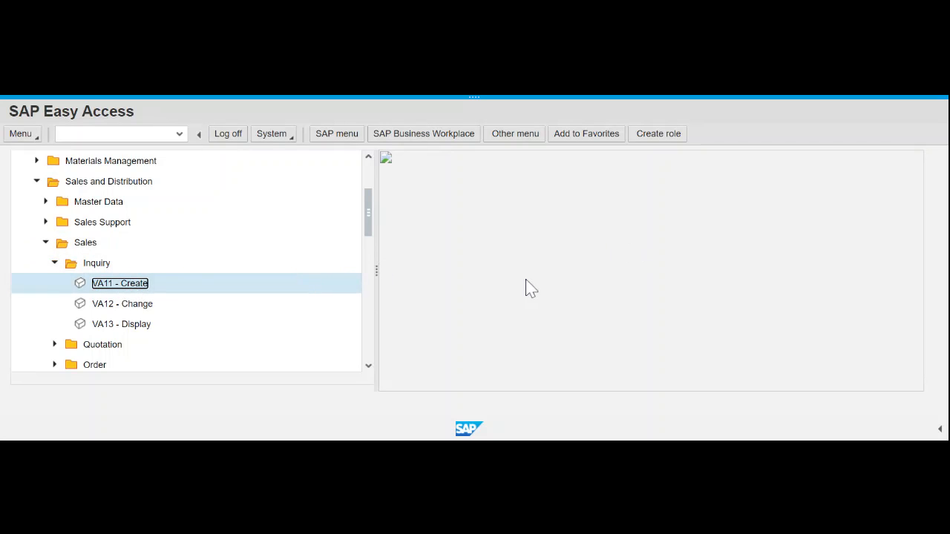
pyautogui.doubleClick(123, 290)
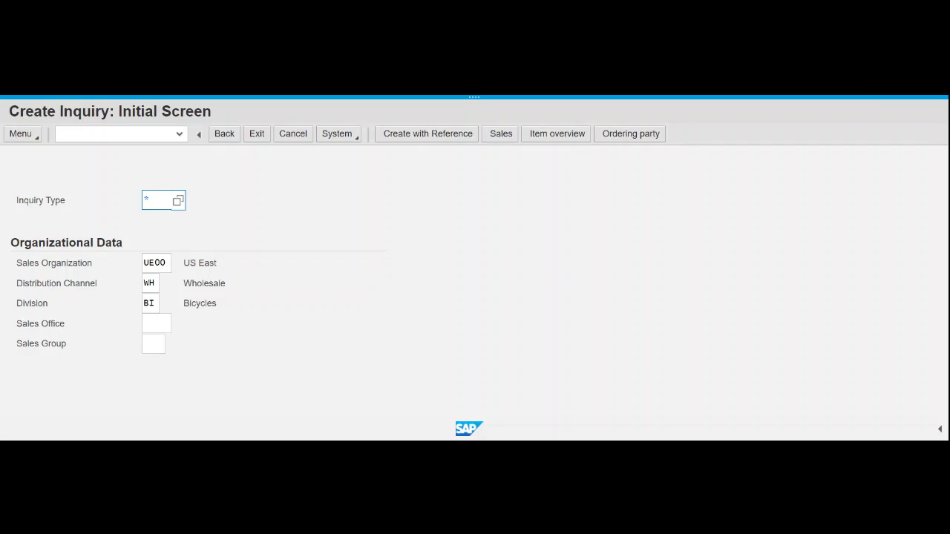
# - Enter inquiry type IN with organization UE00 / WH / BI and open the overview
pyautogui.write('in')
pyautogui.click(149, 303)
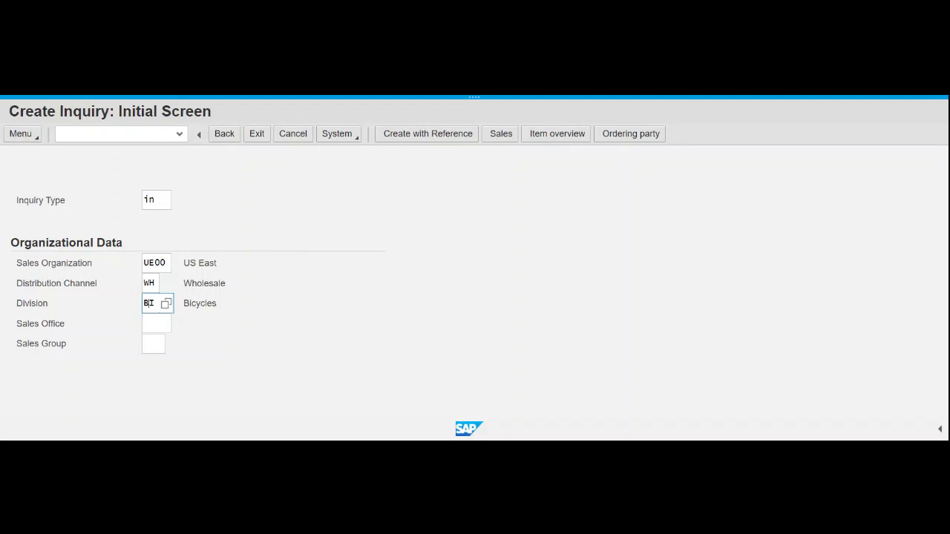
pyautogui.press('Return')
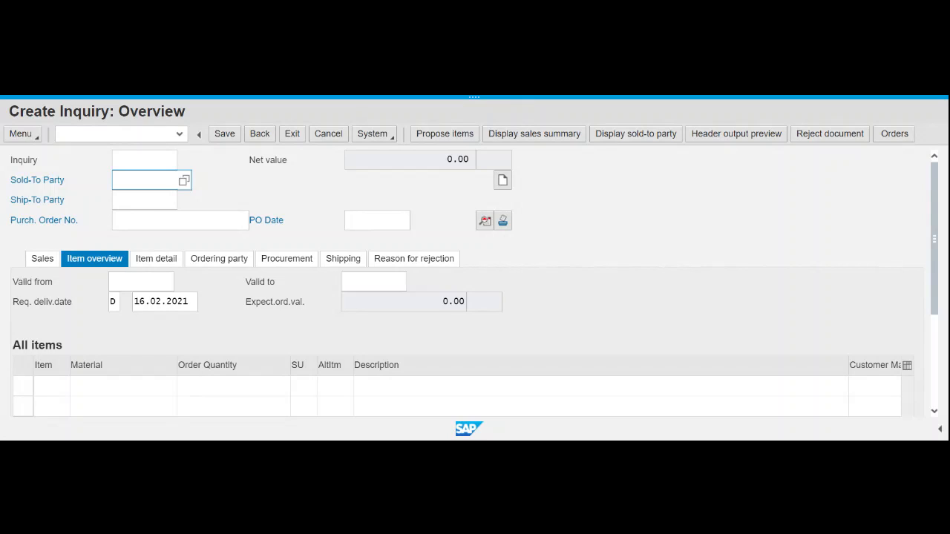
# - Set the sold-to party to customer 25009, The Bike Zone
pyautogui.write('25009')
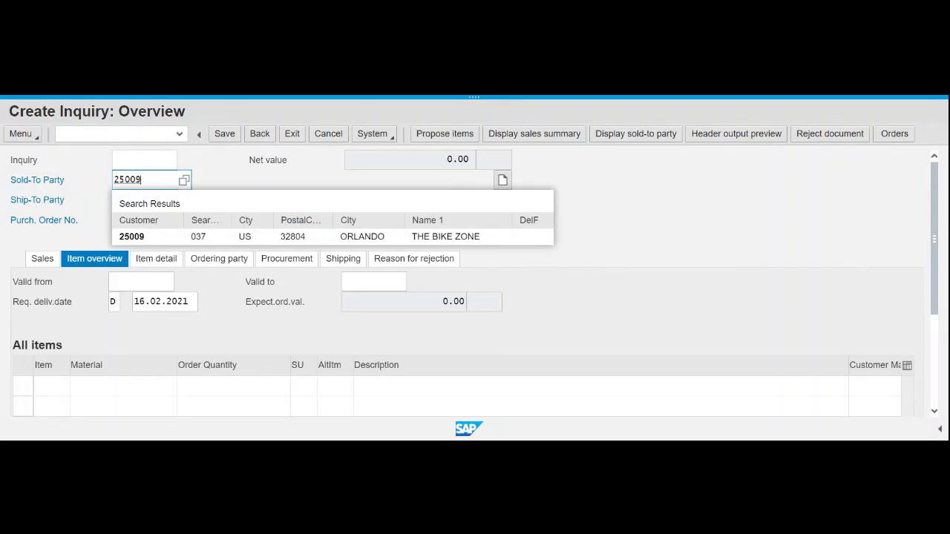
pyautogui.click(135, 237)
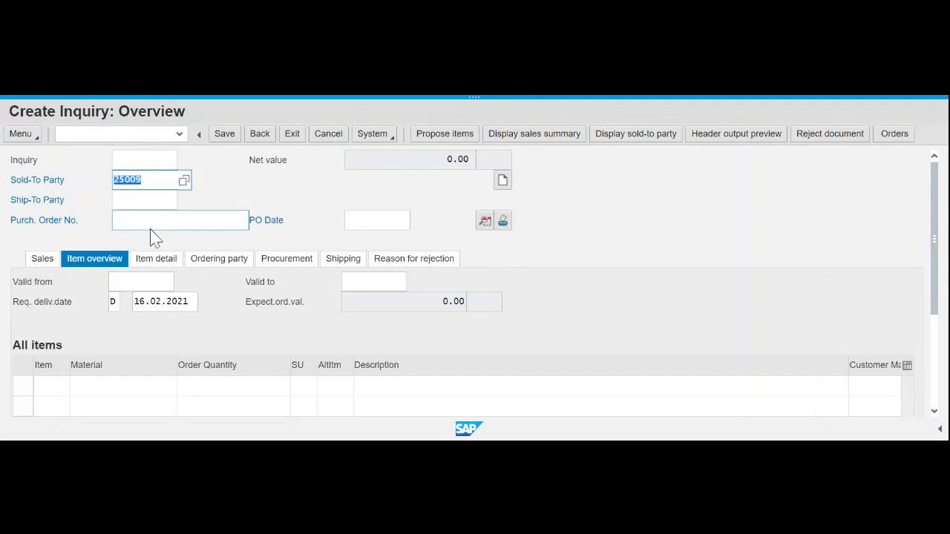
pyautogui.press('Return')
# - Enter purchase order number 037
pyautogui.click(135, 221)
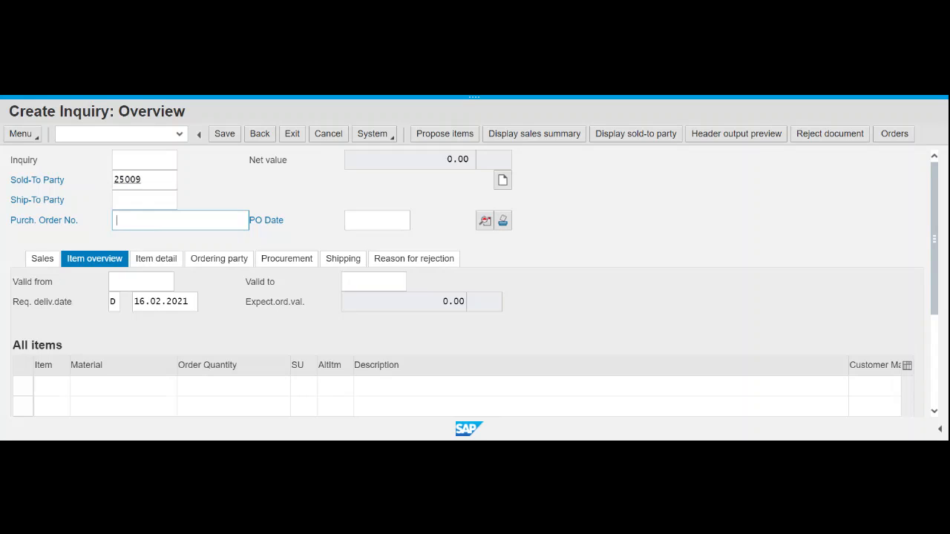
pyautogui.write('037')
pyautogui.click(408, 222)
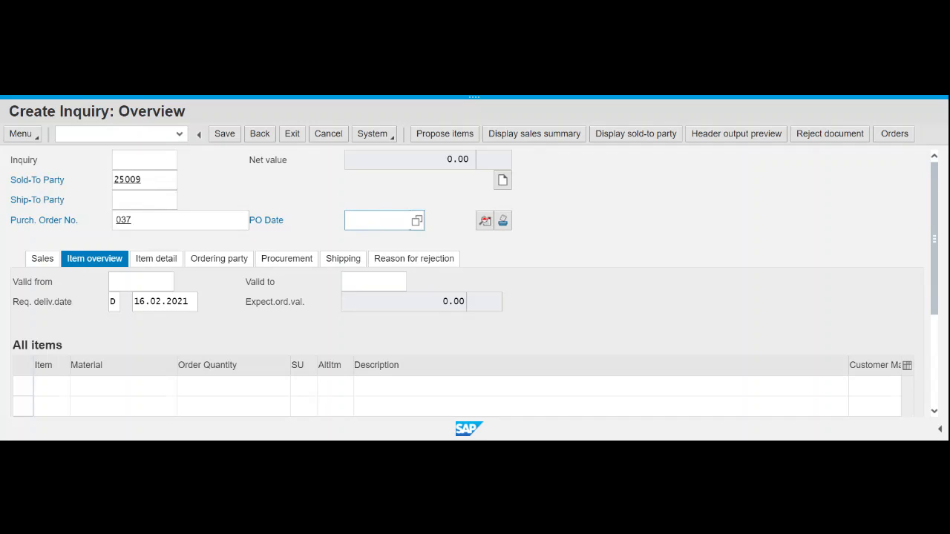
# - Set the PO date to 16.02.2021 using the calendar
pyautogui.click(416, 221)
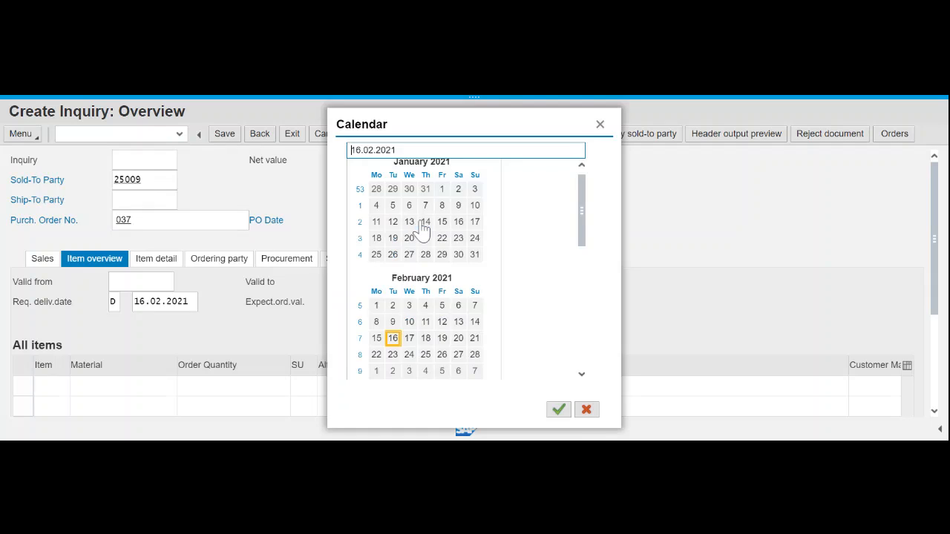
pyautogui.click(394, 341)
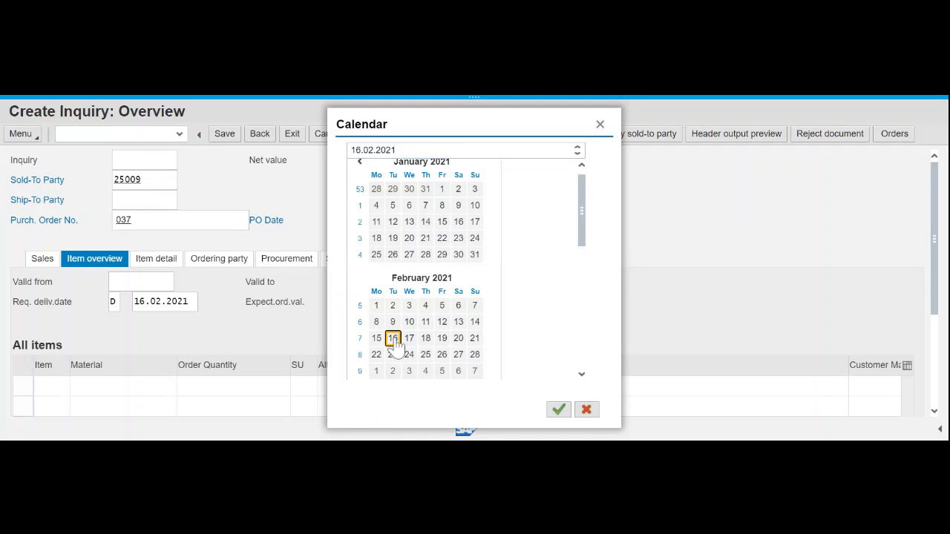
pyautogui.doubleClick(394, 340)
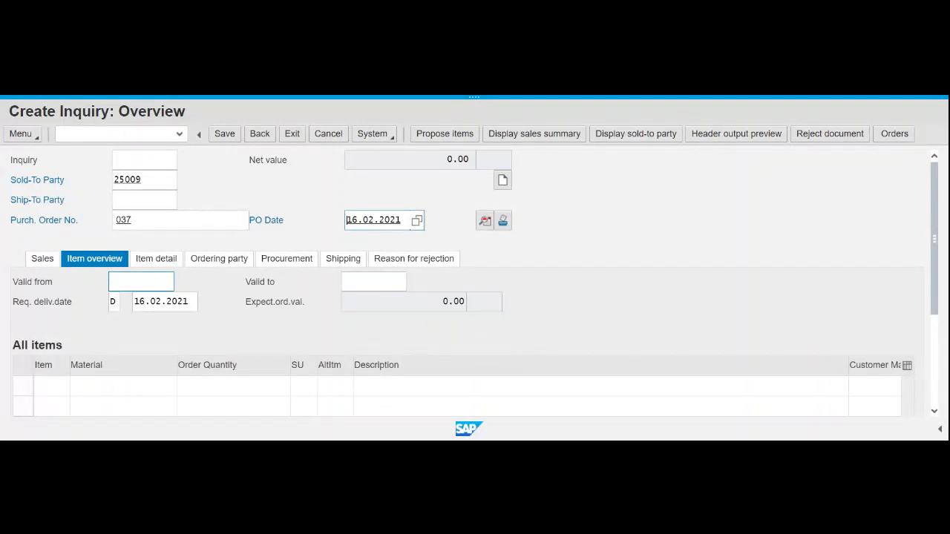
# - Set the validity period from 16.02.2021 to 16.03.2021 using the calendar
pyautogui.click(141, 283)
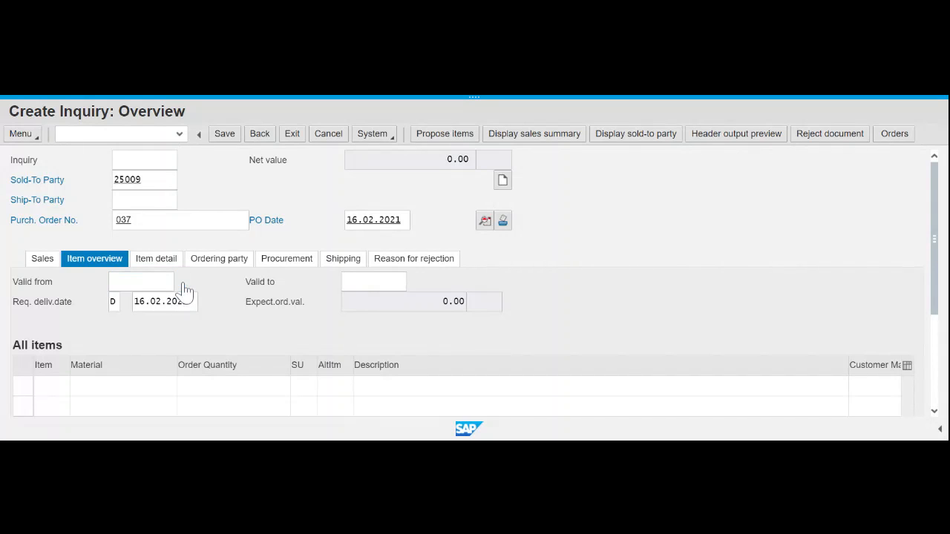
pyautogui.click(184, 289)
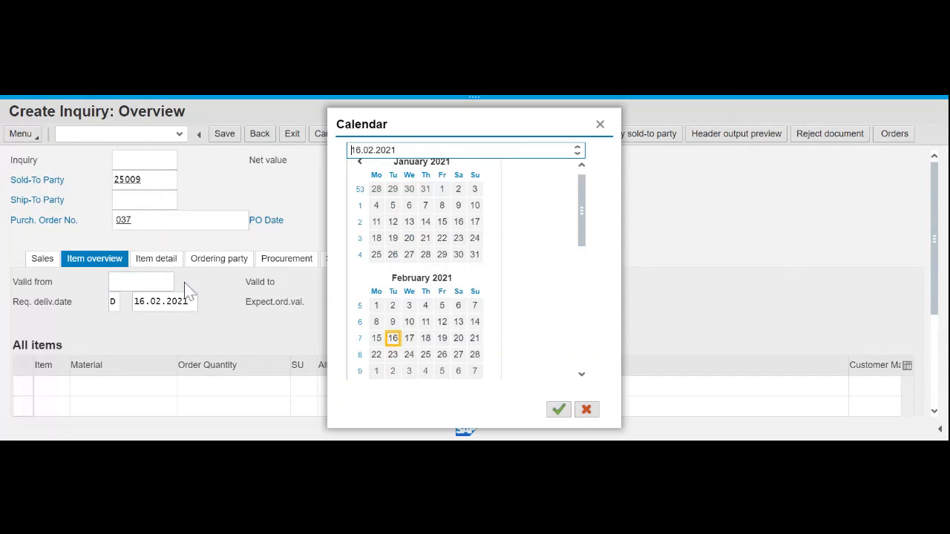
pyautogui.doubleClick(393, 339)
pyautogui.click(400, 283)
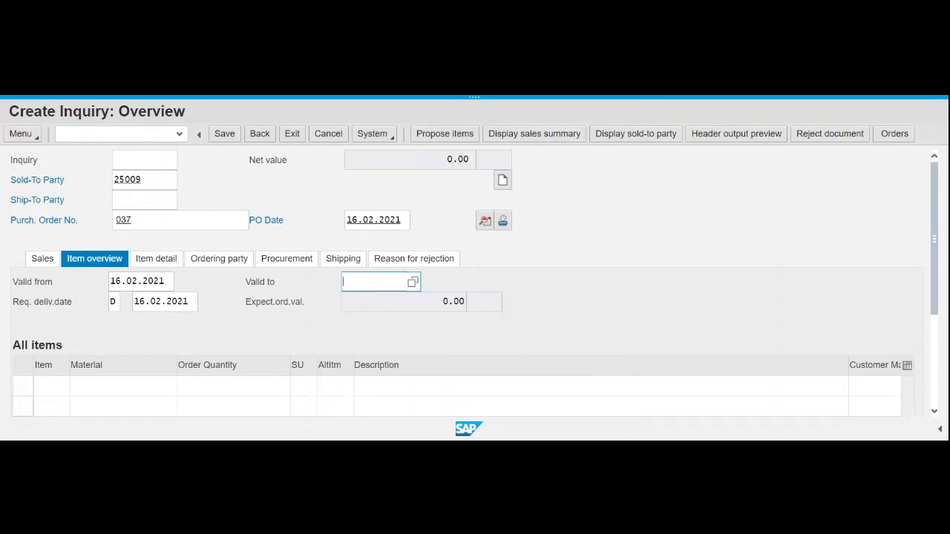
pyautogui.click(413, 285)
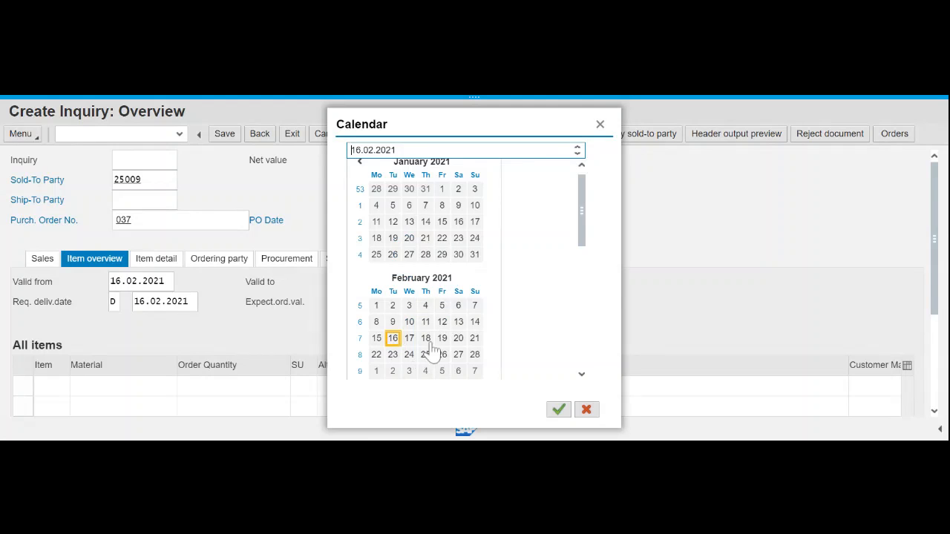
pyautogui.click(583, 375)
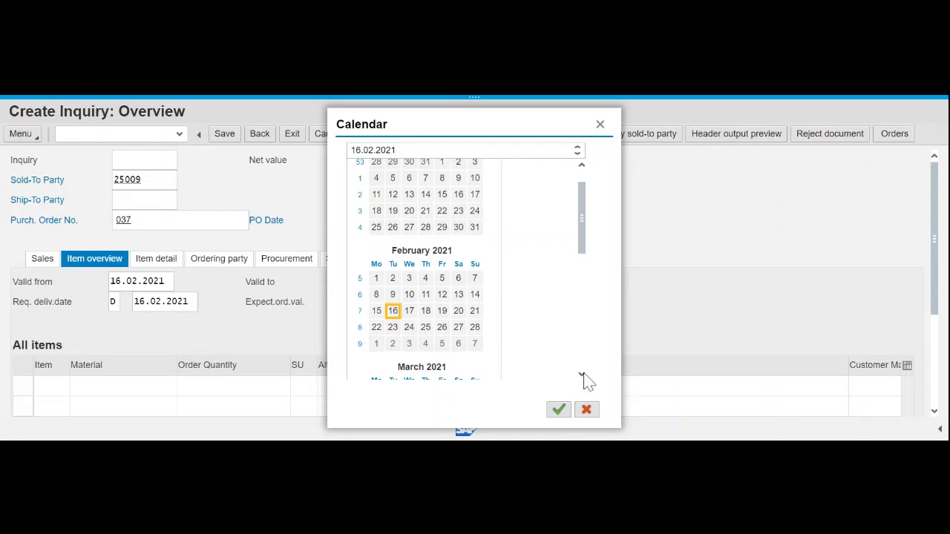
pyautogui.click(583, 376)
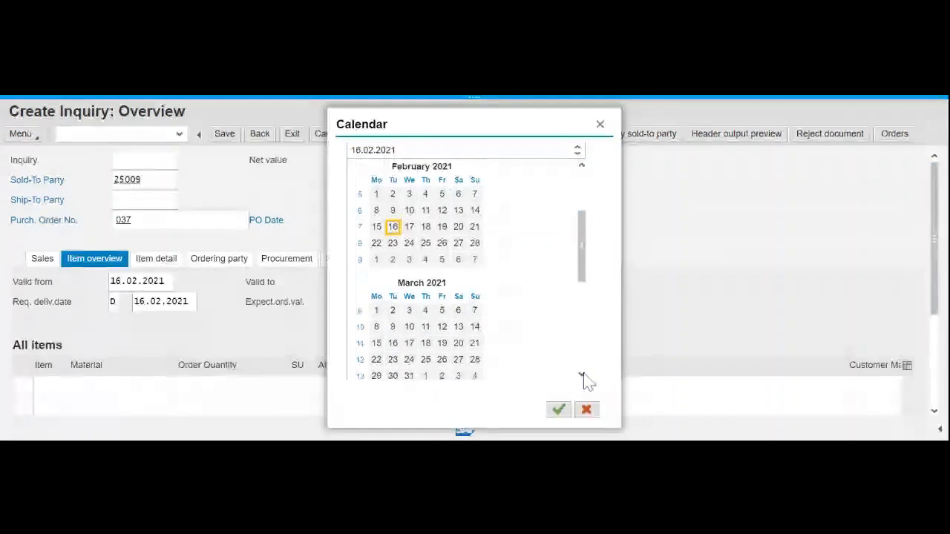
pyautogui.doubleClick(393, 335)
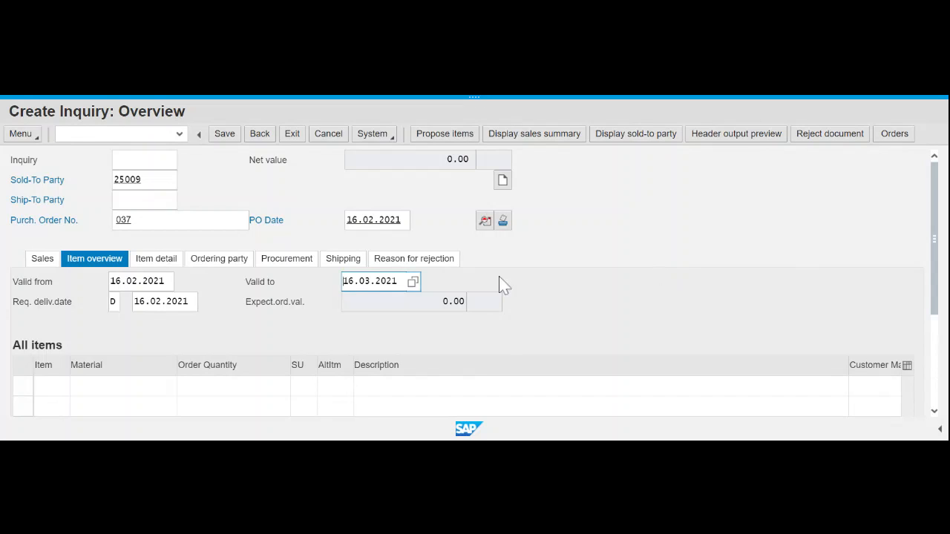
# - Enter material DXTR1000, the black Deluxe Touring Bike, in the first item row
pyautogui.click(111, 386)
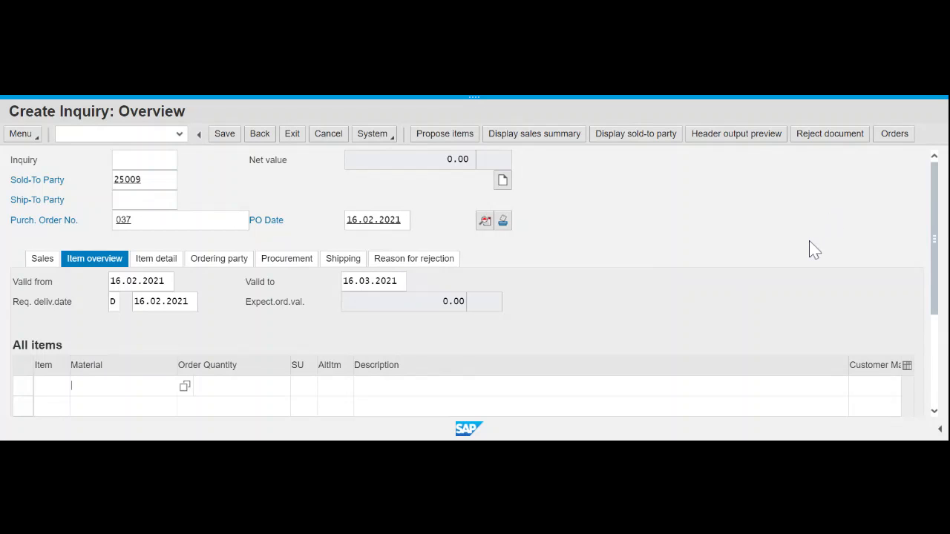
pyautogui.scroll(-3, 810, 248)
pyautogui.scroll(2, 475, 282)
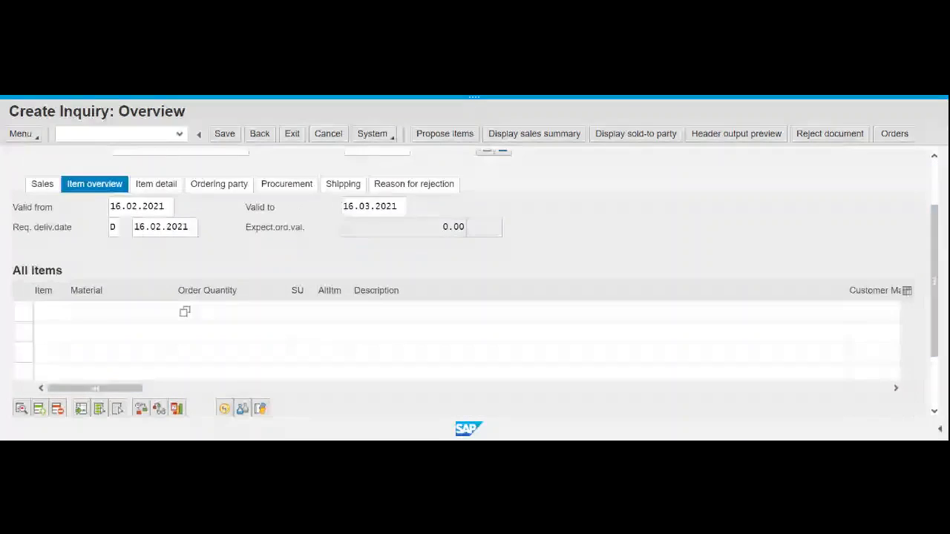
pyautogui.click(190, 313)
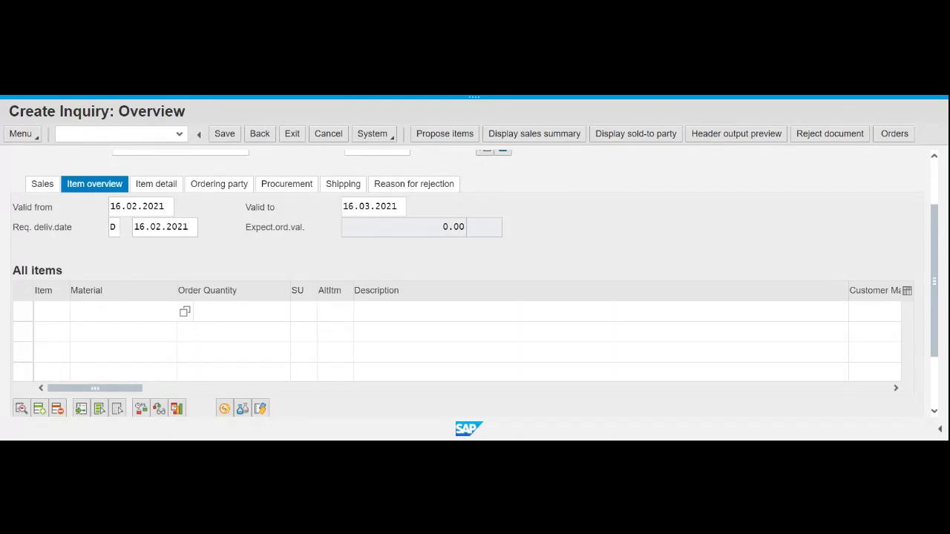
pyautogui.write('dxtr')
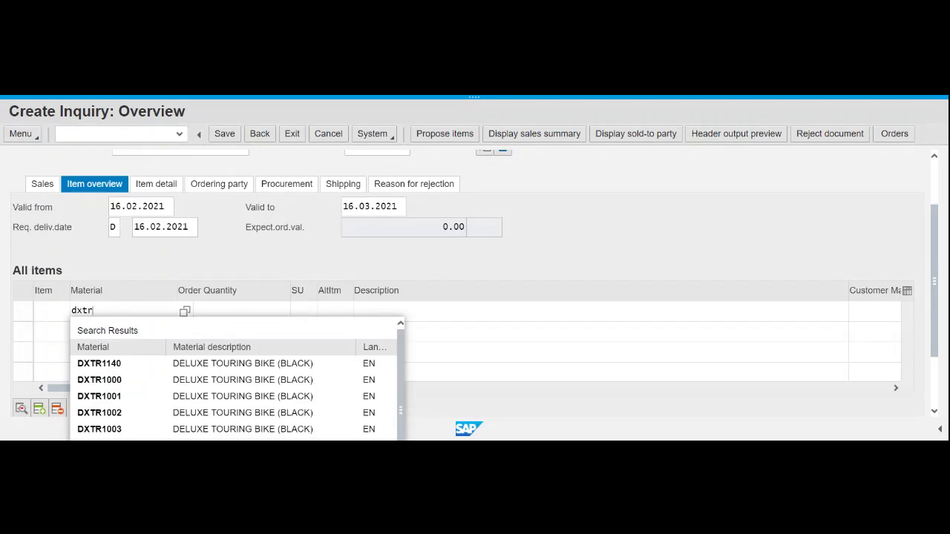
pyautogui.write('1000')
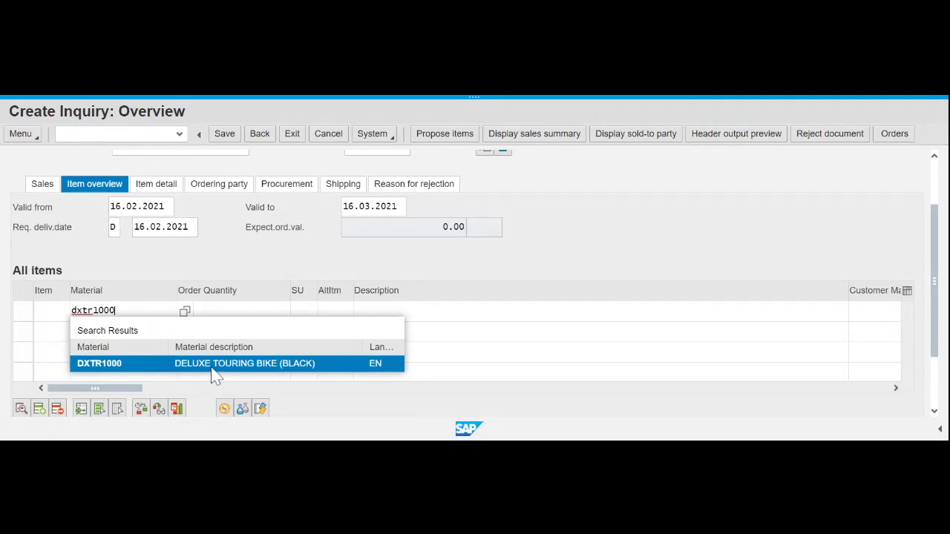
pyautogui.click(211, 366)
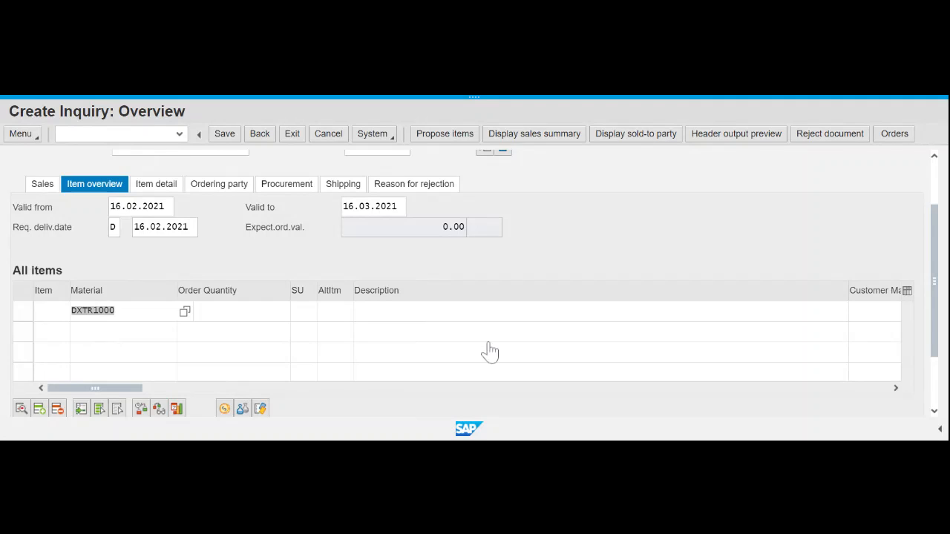
# - Enter PRTR1000 as the second item, correcting the mistyped pxtr1000
pyautogui.click(99, 332)
pyautogui.write('p')
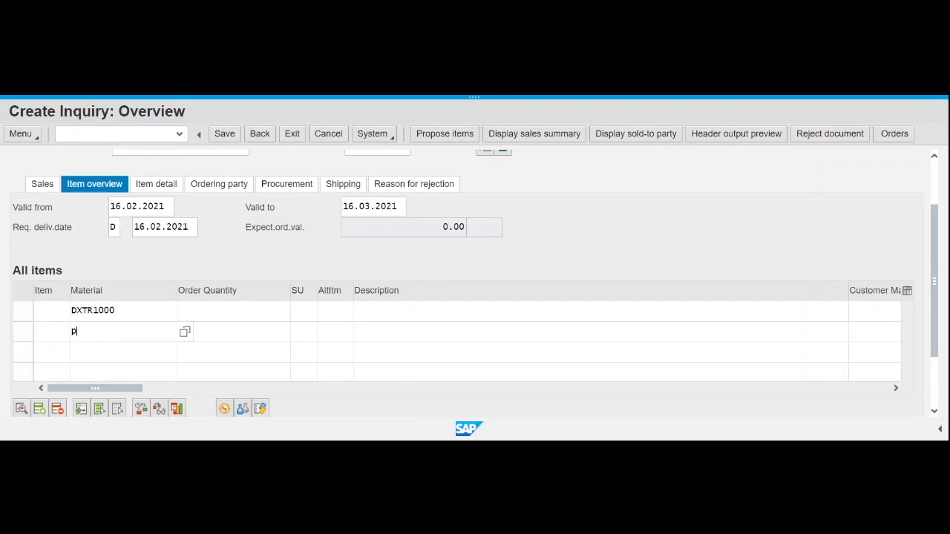
pyautogui.write('xtr1000')
pyautogui.press('Return')
pyautogui.press('BackSpace')
pyautogui.write('r')
pyautogui.click(93, 382)
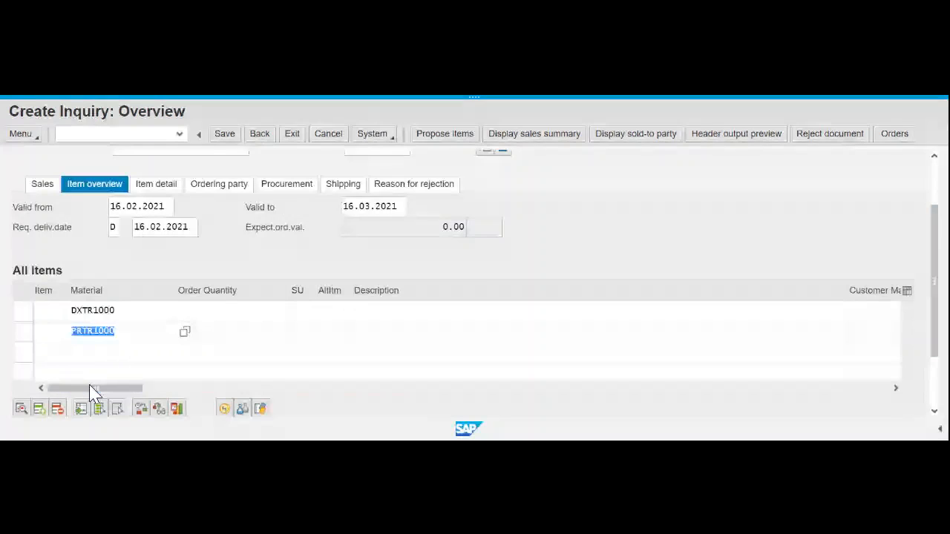
# - Check the DXTR1000 and PRTR1000 material entries in both item rows
pyautogui.click(147, 332)
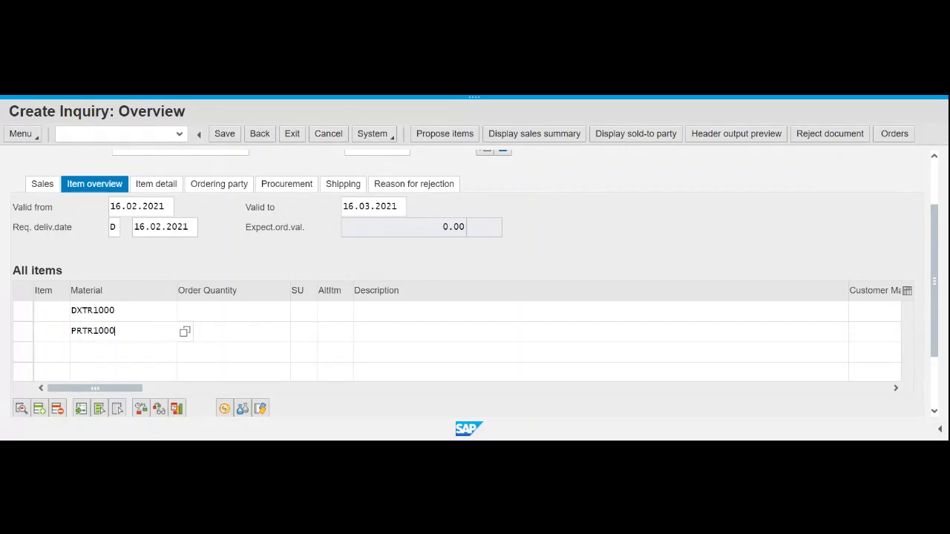
pyautogui.click(93, 311)
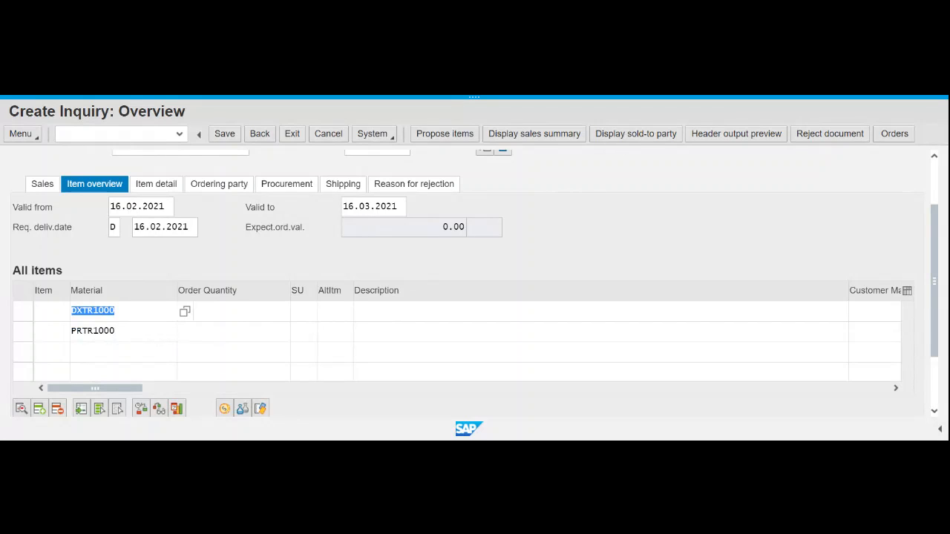
pyautogui.click(145, 311)
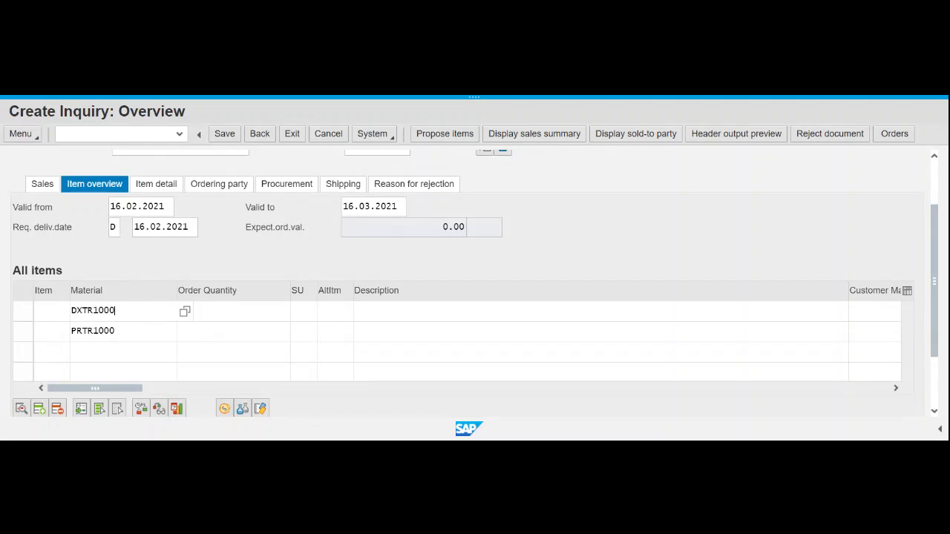
pyautogui.click(145, 332)
pyautogui.click(145, 332)
# - Enter order quantities 5 for DXTR1000 and 2 for PRTR1000, then validate the items
pyautogui.click(234, 311)
pyautogui.write('5')
pyautogui.click(234, 331)
pyautogui.write('2')
pyautogui.doubleClick(286, 311)
pyautogui.press('Return')
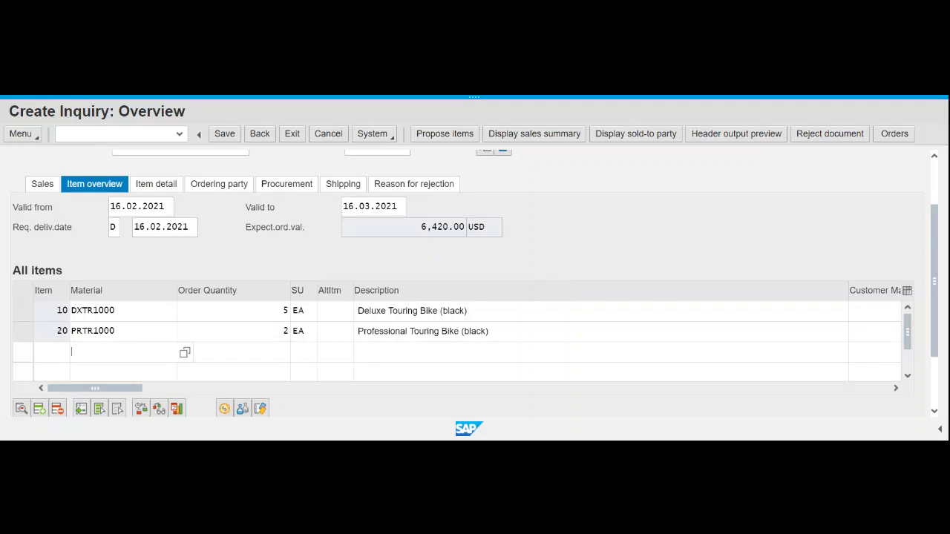
pyautogui.scroll(3, 626, 218)
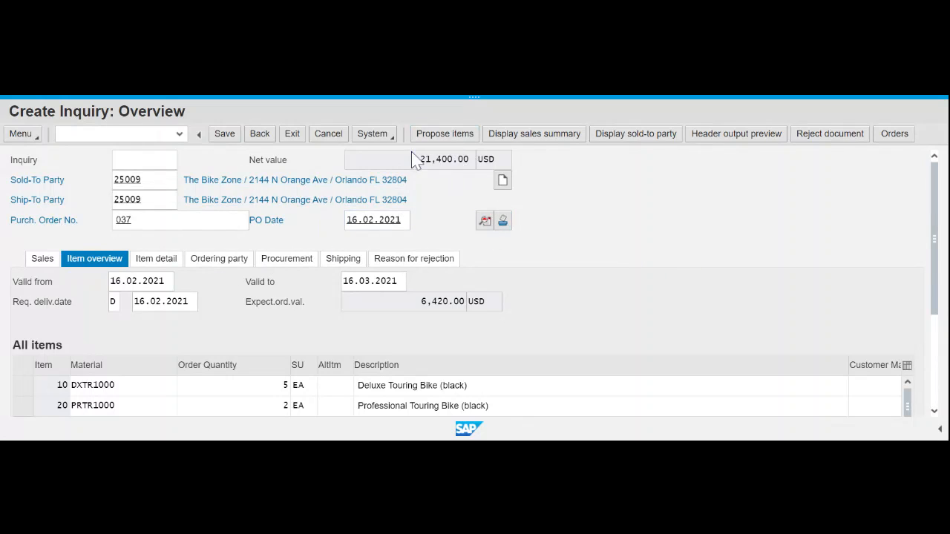
pyautogui.scroll(-3, 610, 237)
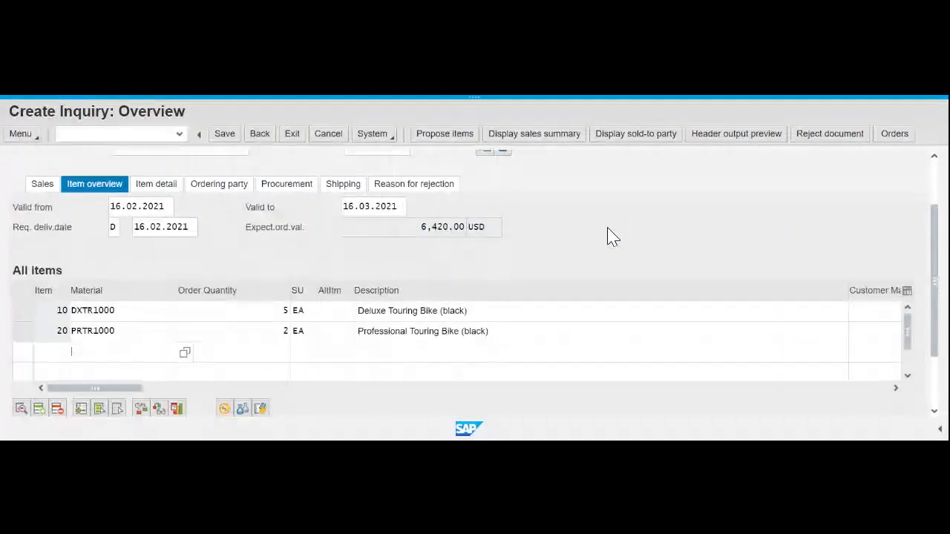
pyautogui.scroll(3, 609, 236)
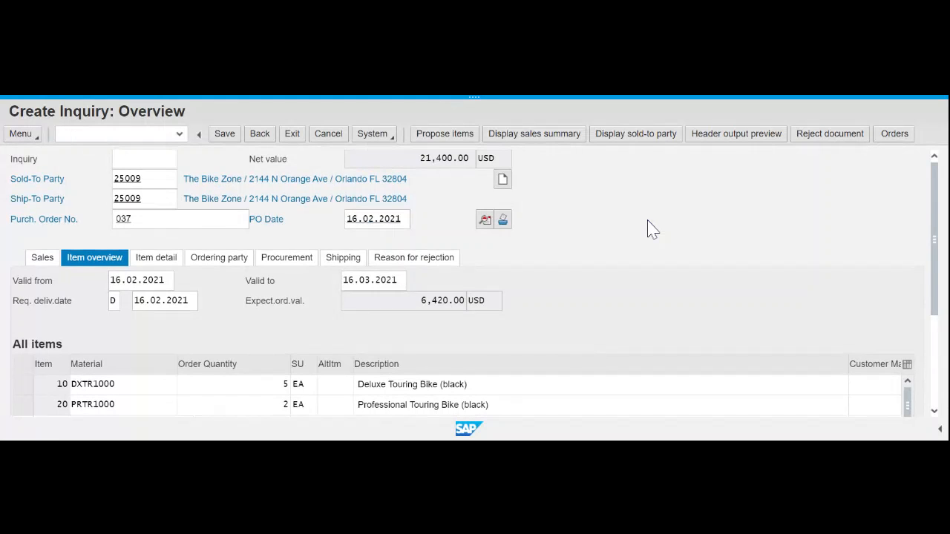
pyautogui.scroll(-3, 647, 229)
pyautogui.scroll(3, 647, 229)
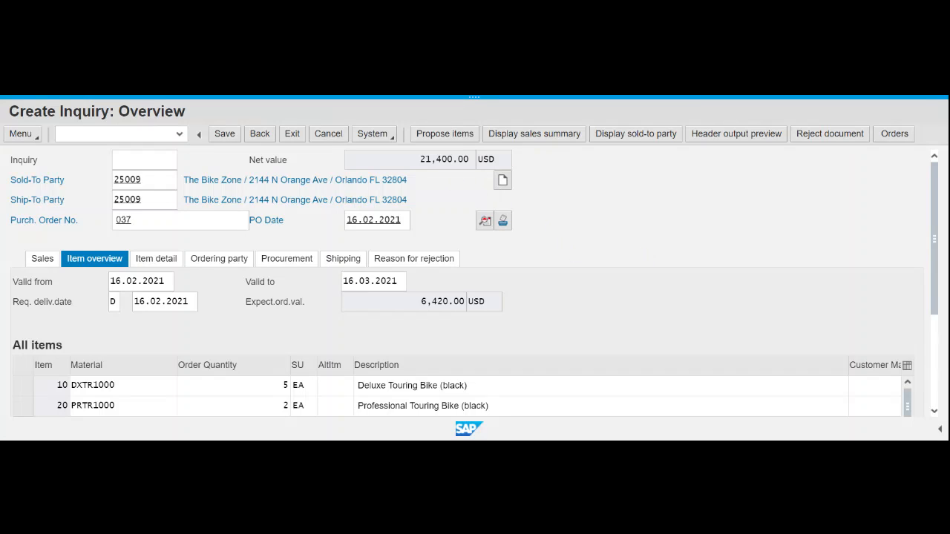
pyautogui.moveTo(420, 159); pyautogui.dragTo(471, 159)
pyautogui.moveTo(420, 302); pyautogui.dragTo(449, 302)
pyautogui.click(472, 304)
pyautogui.moveTo(421, 302); pyautogui.dragTo(448, 302)
pyautogui.moveTo(420, 160); pyautogui.dragTo(453, 160)
pyautogui.moveTo(421, 302); pyautogui.dragTo(460, 301)
pyautogui.click(752, 327)
pyautogui.scroll(-2, 774, 310)
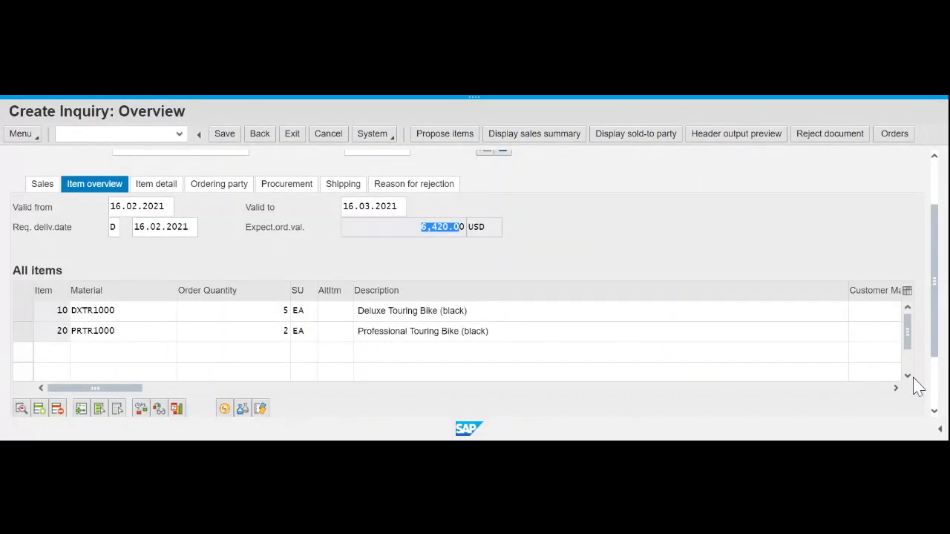
pyautogui.click(896, 389)
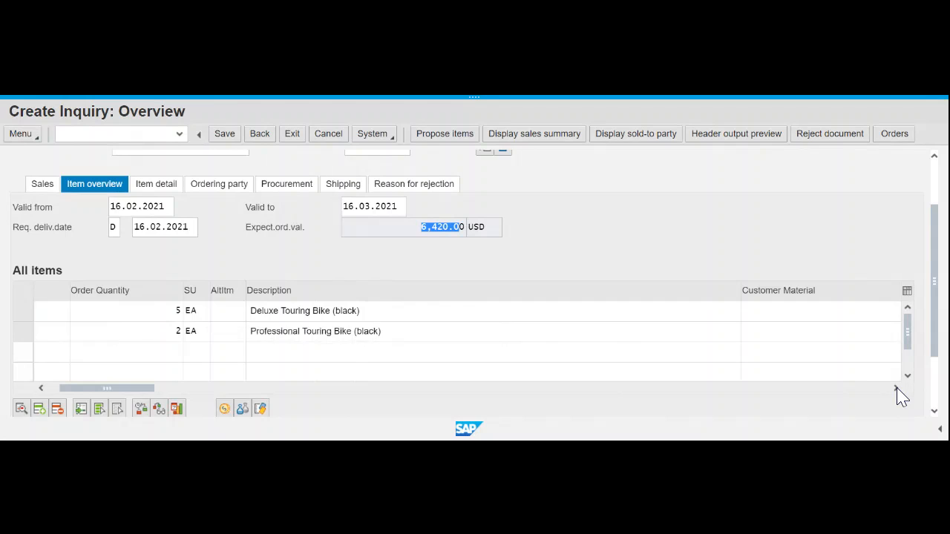
pyautogui.click(897, 389)
pyautogui.click(896, 389)
pyautogui.click(897, 389)
pyautogui.click(897, 388)
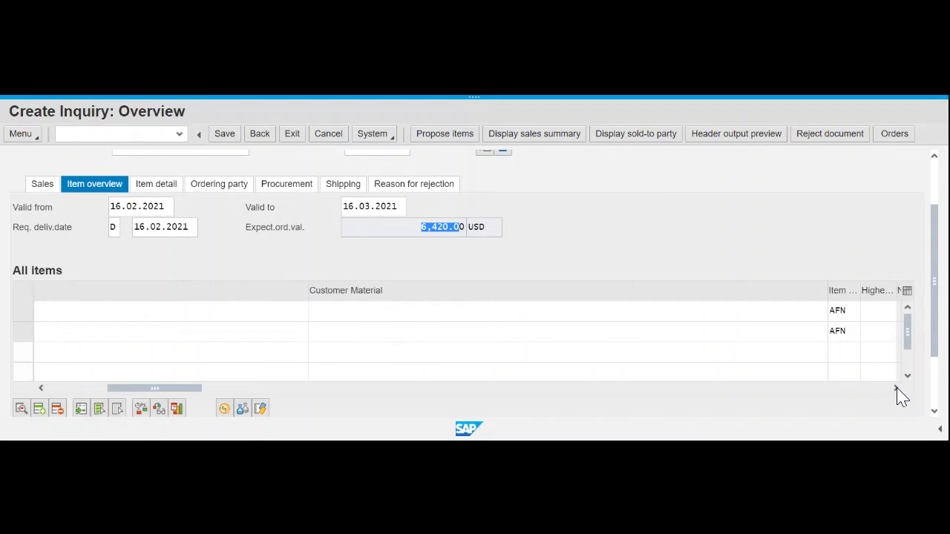
pyautogui.click(897, 389)
pyautogui.click(897, 389)
pyautogui.click(896, 389)
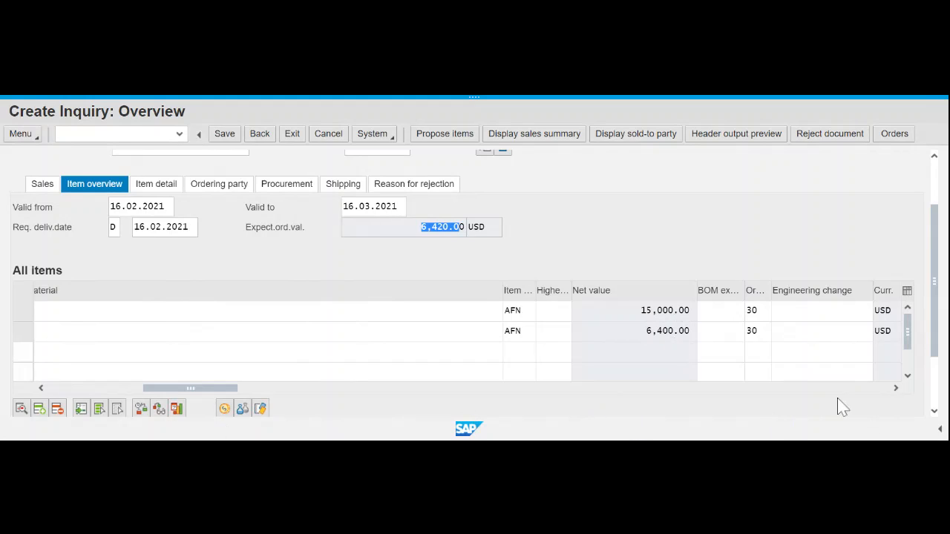
pyautogui.moveTo(641, 311); pyautogui.dragTo(685, 311)
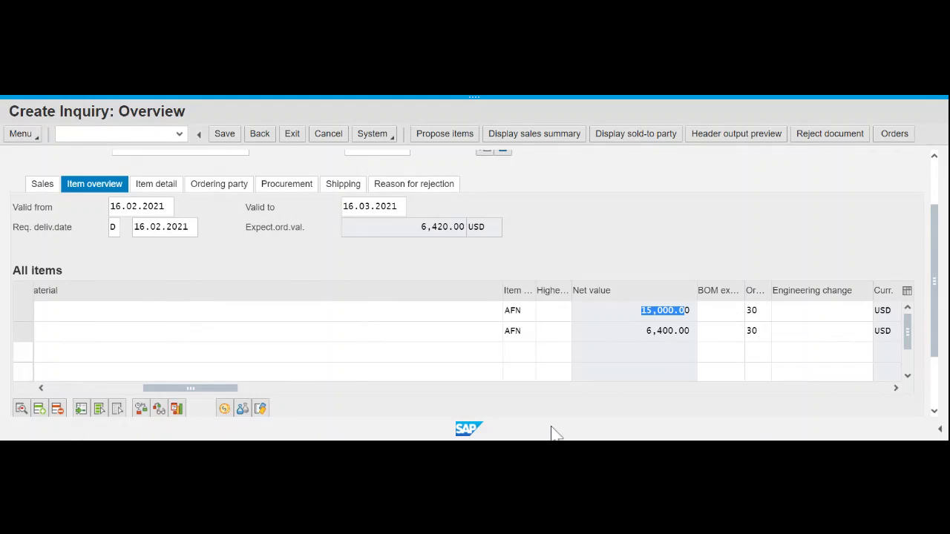
pyautogui.scroll(-3, 876, 359)
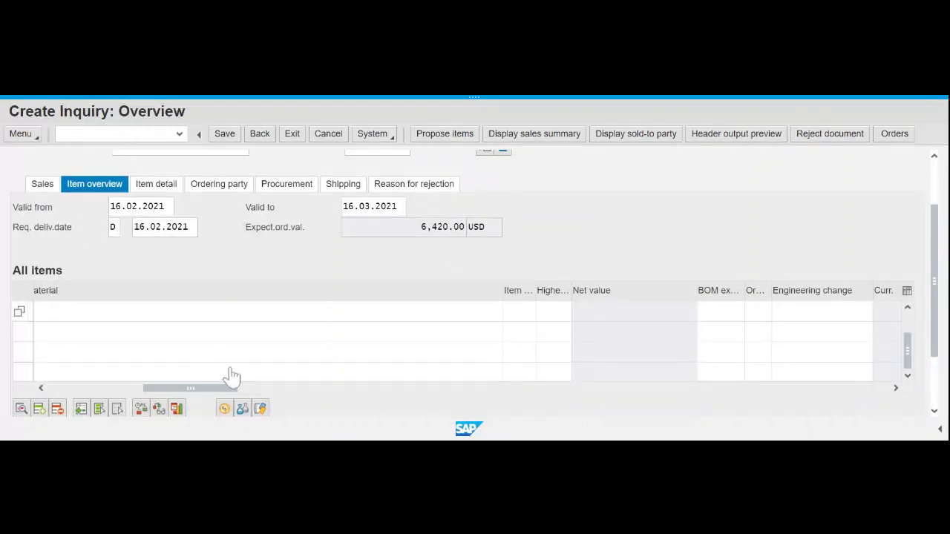
pyautogui.moveTo(178, 387); pyautogui.dragTo(40, 388)
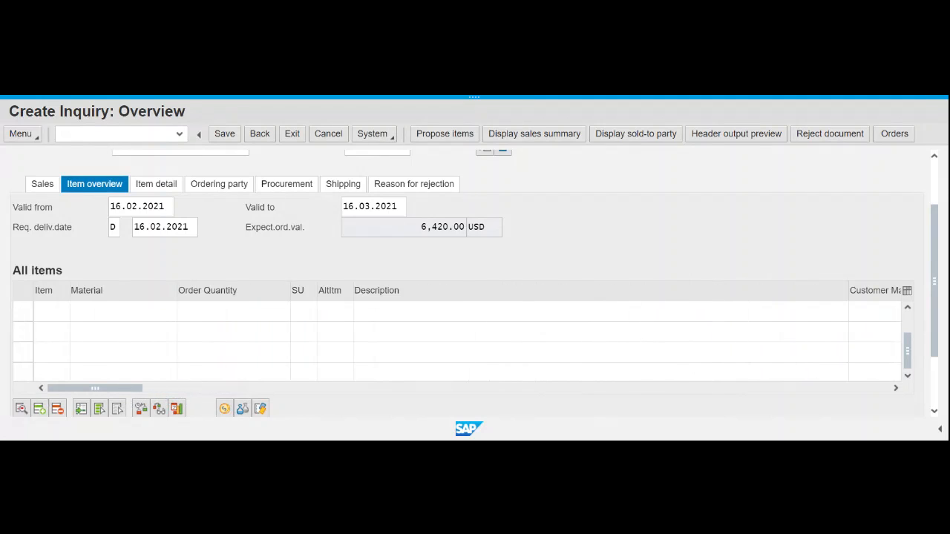
pyautogui.scroll(1, 456, 342)
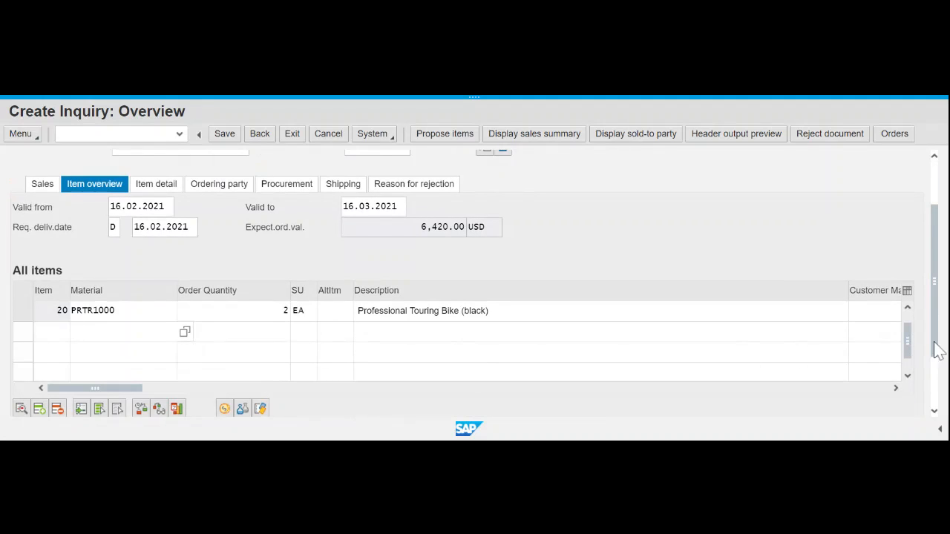
pyautogui.click(909, 316)
pyautogui.scroll(1, 909, 318)
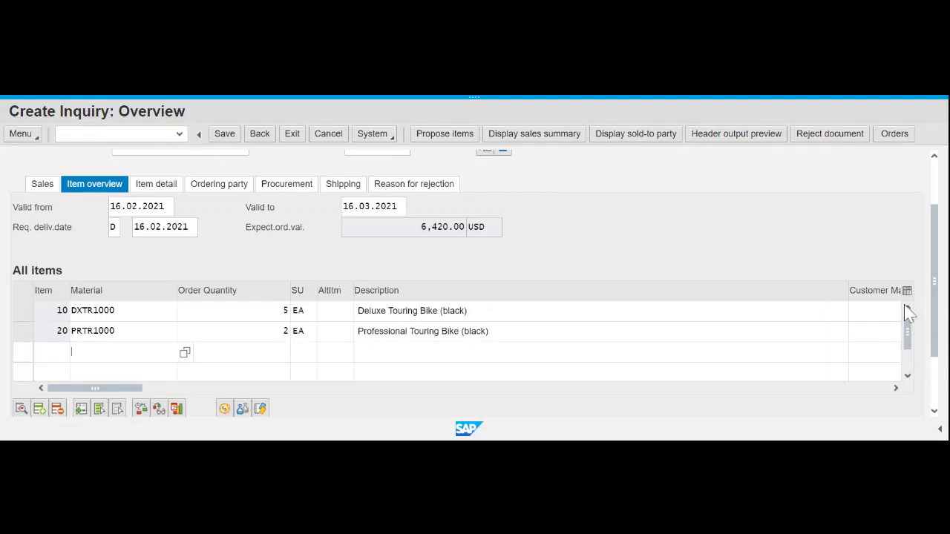
pyautogui.click(285, 311)
pyautogui.click(896, 389)
pyautogui.click(896, 388)
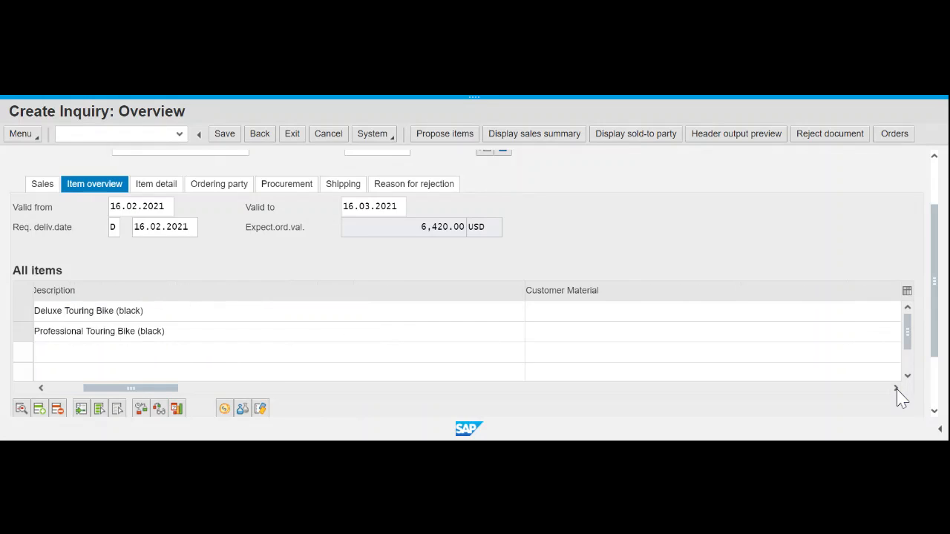
pyautogui.click(896, 389)
pyautogui.click(896, 388)
pyautogui.click(896, 389)
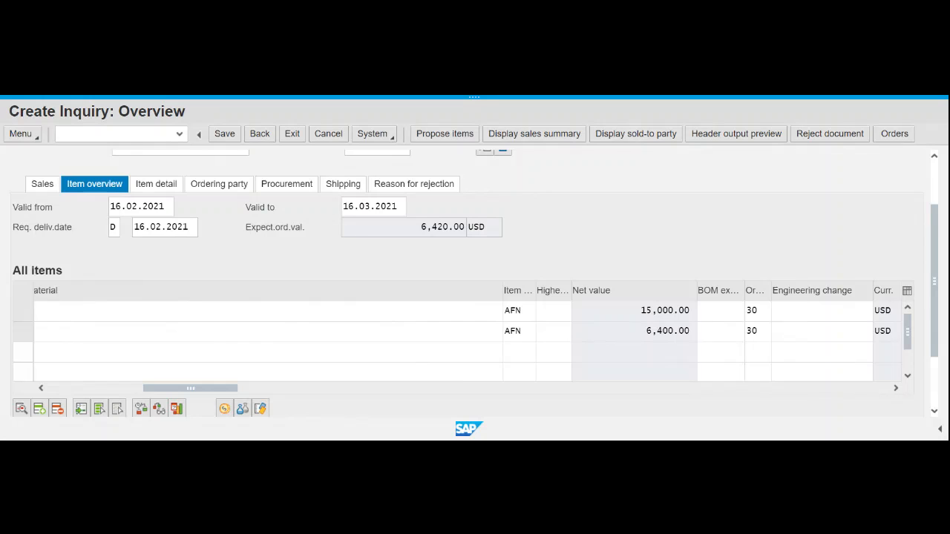
pyautogui.doubleClick(670, 331)
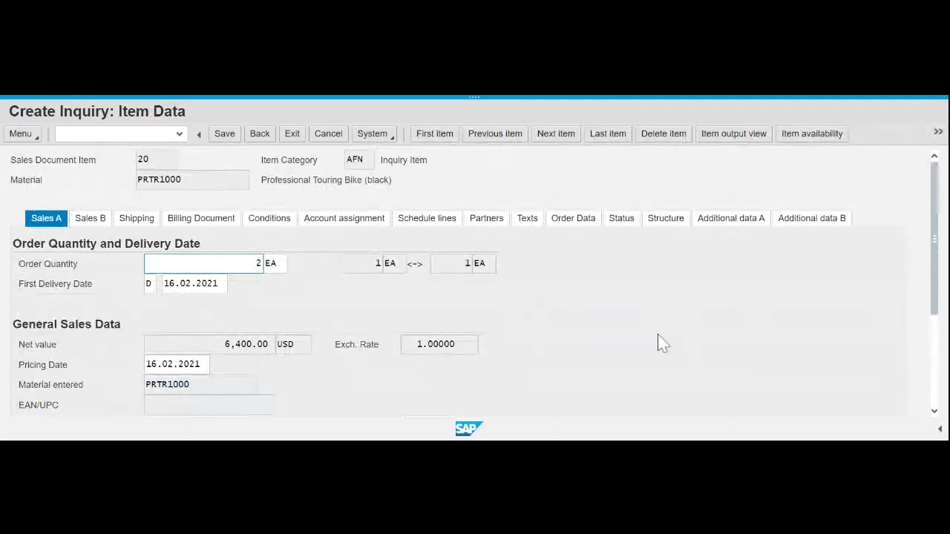
pyautogui.click(258, 136)
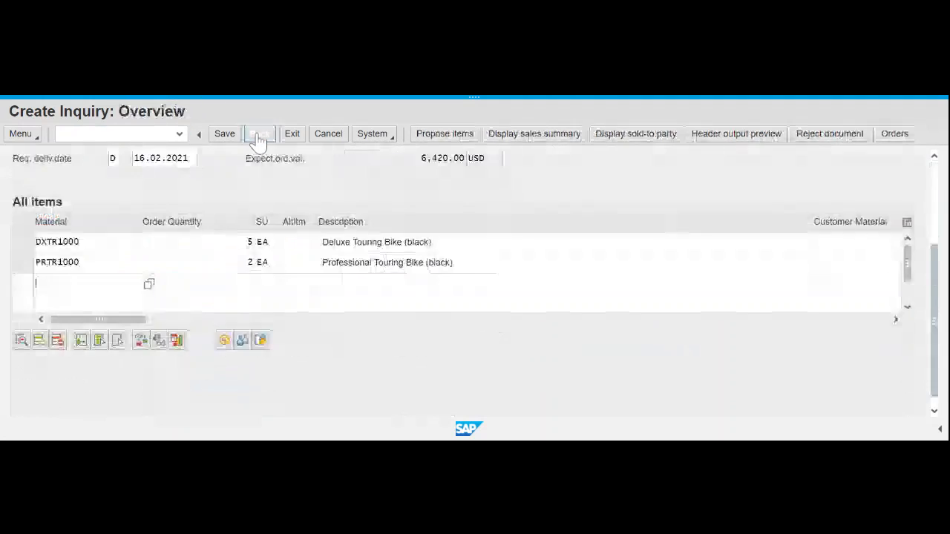
pyautogui.scroll(3, 764, 259)
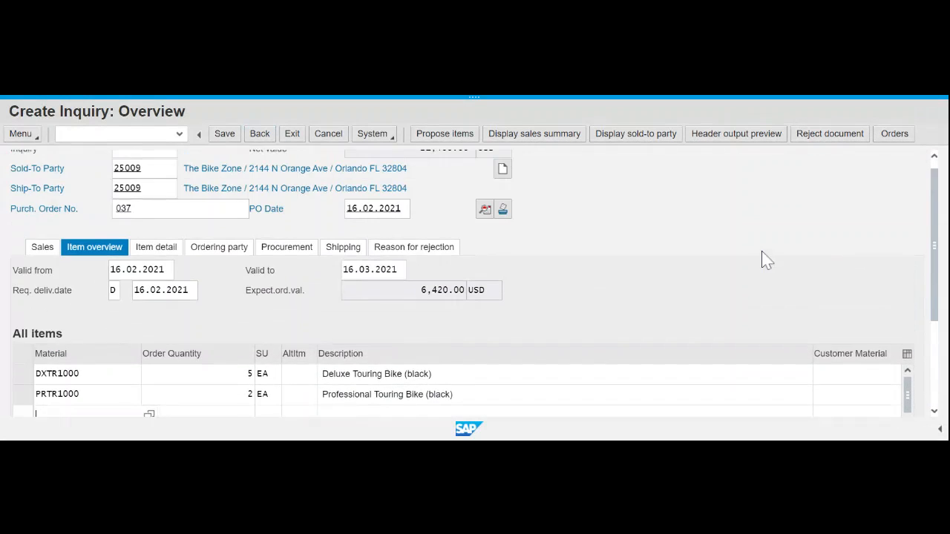
pyautogui.scroll(-2, 713, 287)
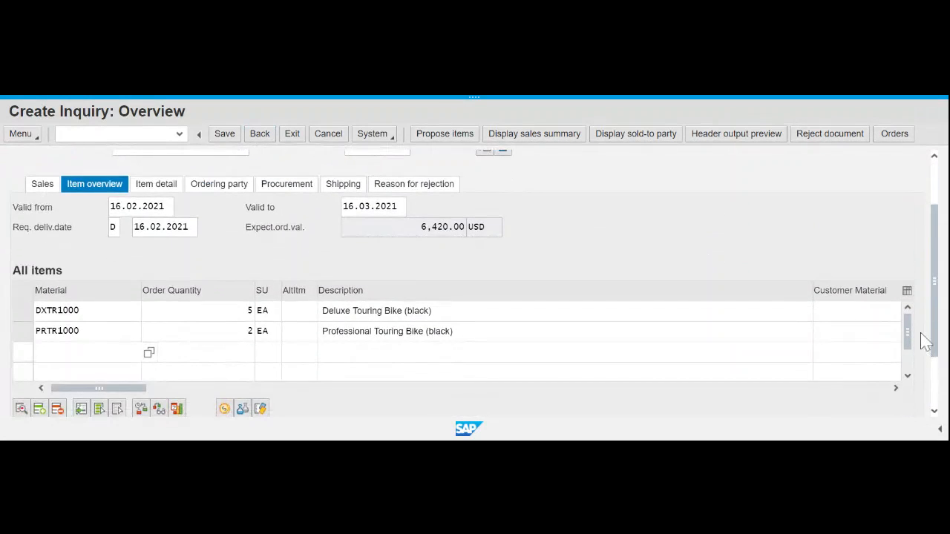
# - Scroll the item table right to show net values 15,000.00 and 6,400.00, then return to the header
pyautogui.click(895, 392)
pyautogui.click(895, 390)
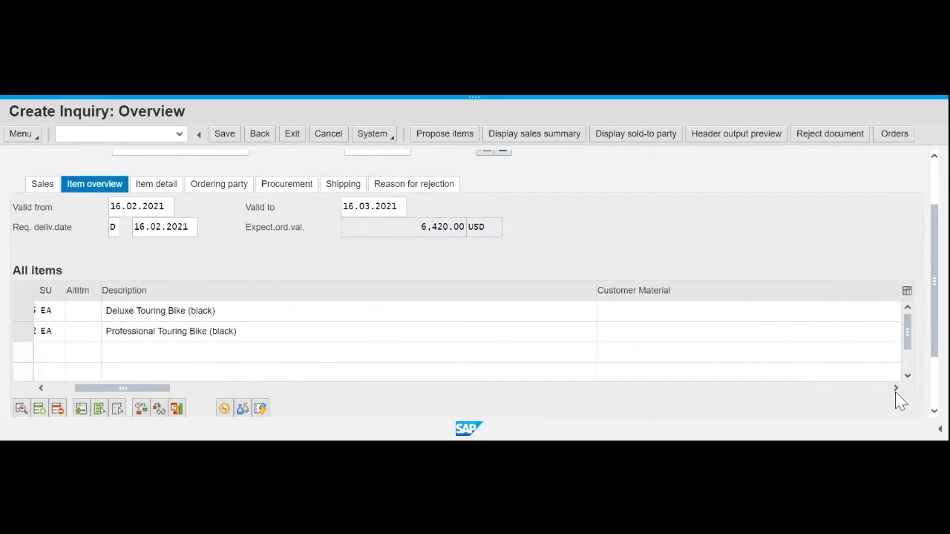
pyautogui.click(895, 390)
pyautogui.click(895, 390)
pyautogui.click(895, 390)
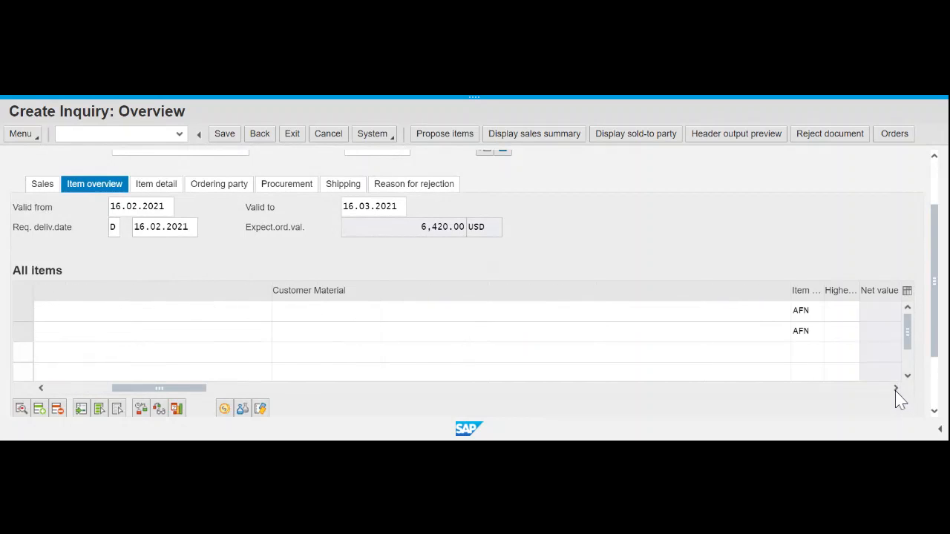
pyautogui.click(896, 389)
pyautogui.click(895, 389)
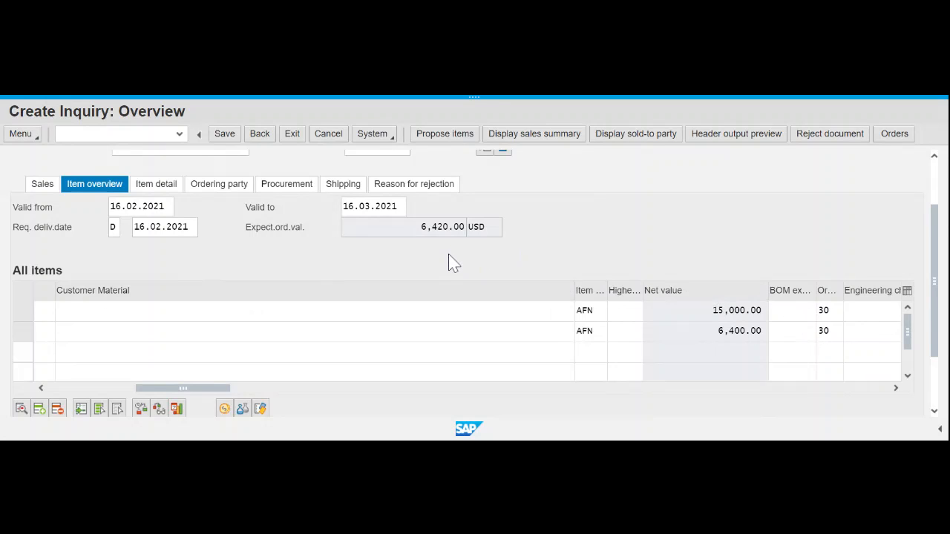
pyautogui.scroll(2, 452, 264)
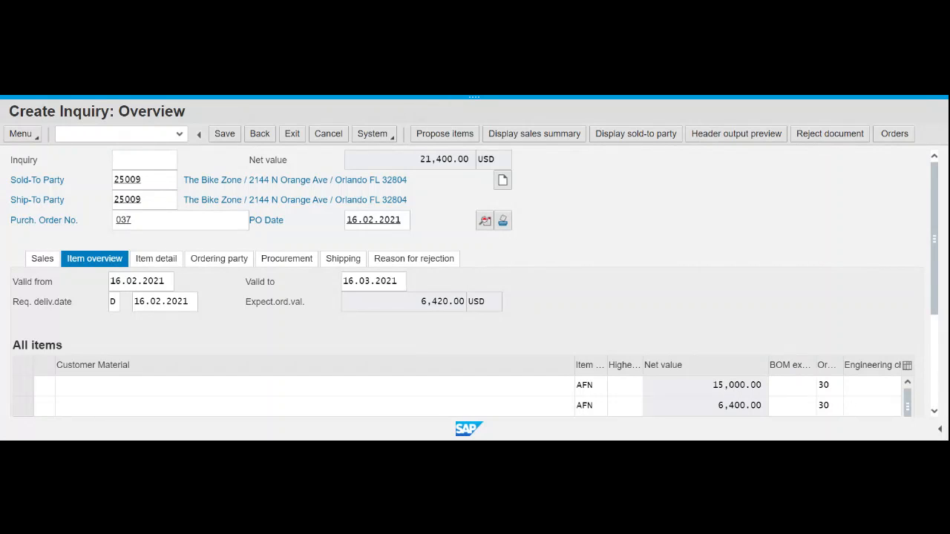
# - Overwrite the value 30 with 70 for both item rows
pyautogui.doubleClick(823, 385)
pyautogui.write('70')
pyautogui.doubleClick(825, 406)
pyautogui.moveTo(825, 406); pyautogui.dragTo(818, 406)
pyautogui.press('Delete')
pyautogui.press('Delete')
pyautogui.press('Delete')
pyautogui.write('70')
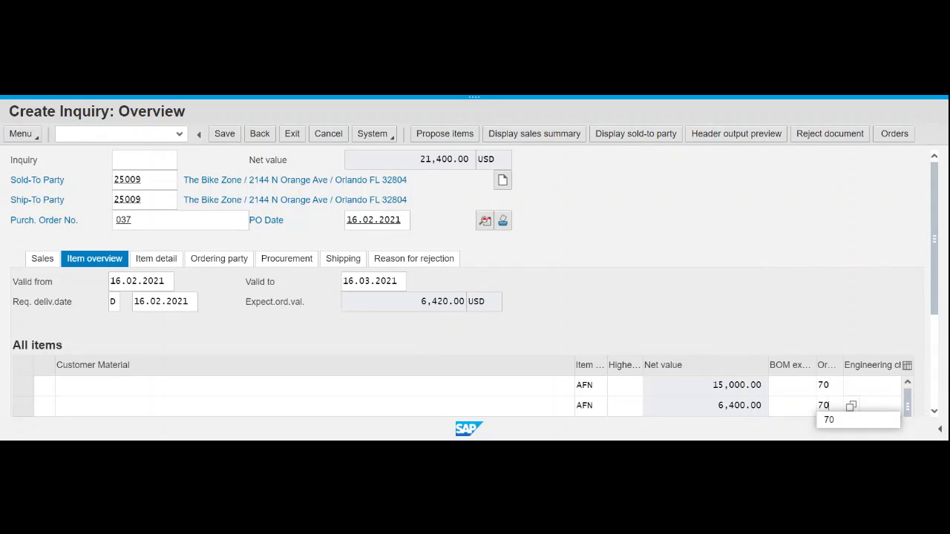
# - Apply the new values so the expected order value recalculates to 14,980.00 USD
pyautogui.press('Up')
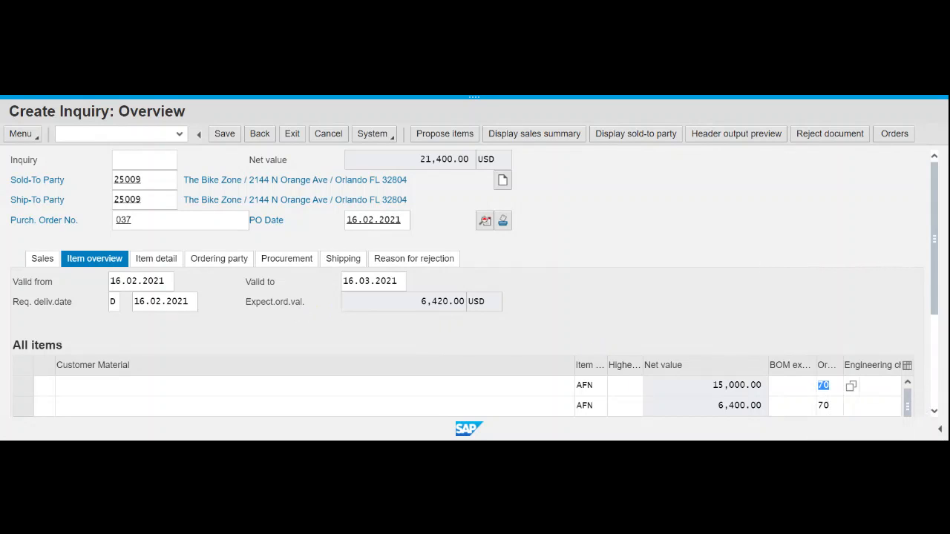
pyautogui.press('Down')
pyautogui.press('Up')
pyautogui.press('Down')
pyautogui.press('Up')
pyautogui.press('Down')
pyautogui.press('Up')
pyautogui.click(829, 386)
pyautogui.press('Return')
# - Check the 21,400.00 net value and save the inquiry as number 10000023
pyautogui.scroll(2, 918, 306)
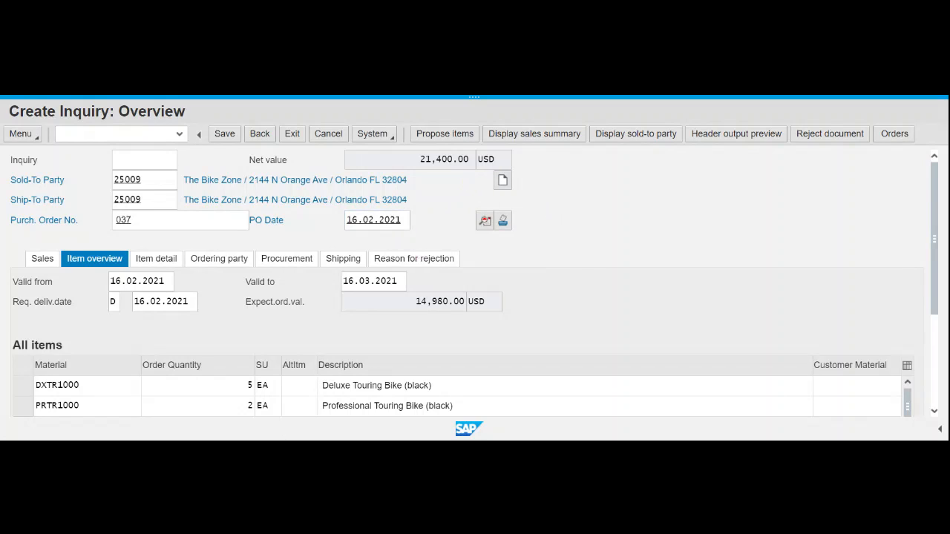
pyautogui.moveTo(420, 160); pyautogui.dragTo(453, 160)
pyautogui.click(239, 136)
pyautogui.click(228, 138)
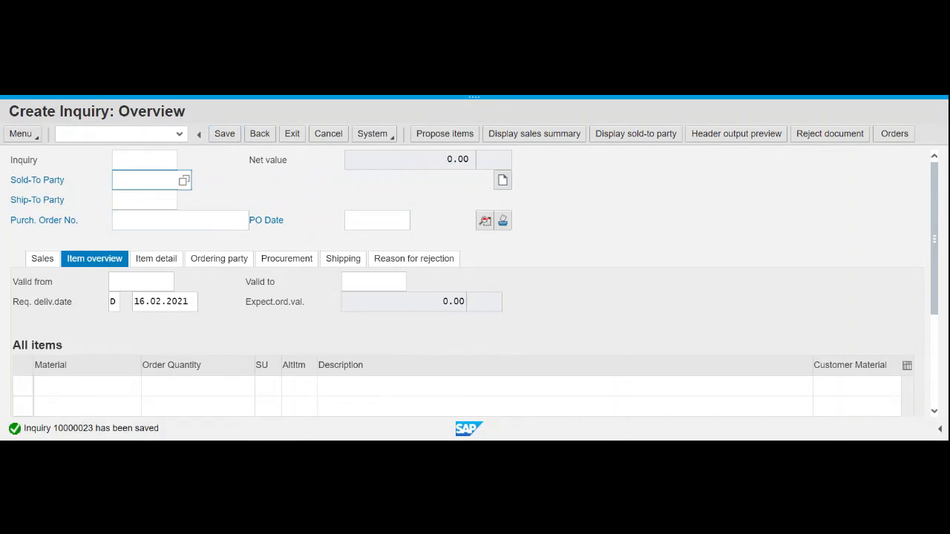
pyautogui.doubleClick(103, 428)
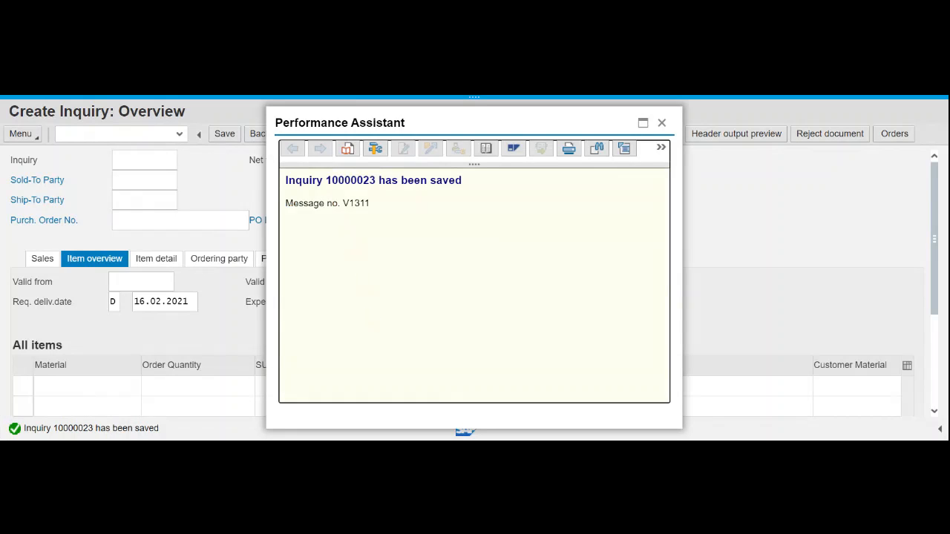
pyautogui.moveTo(285, 180); pyautogui.dragTo(479, 186)
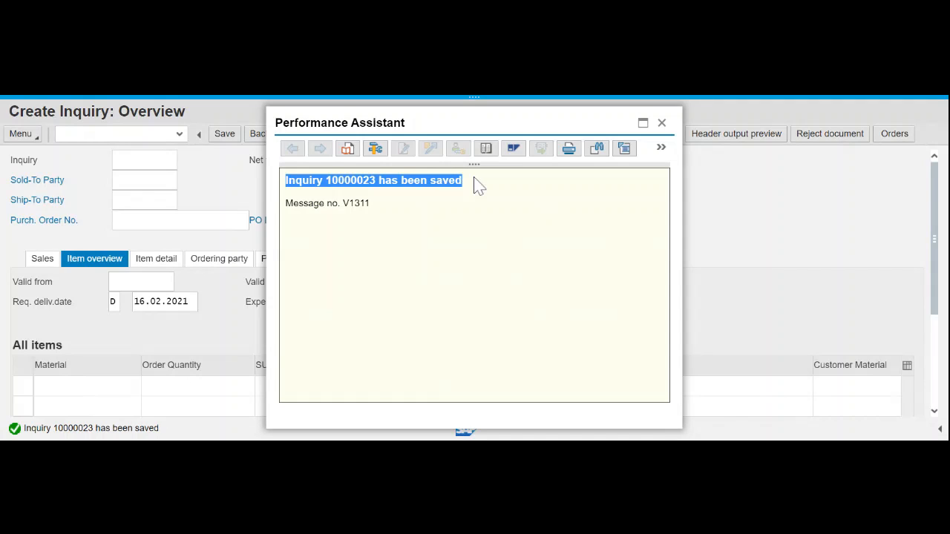
pyautogui.hotkey('alt', 'Tab')
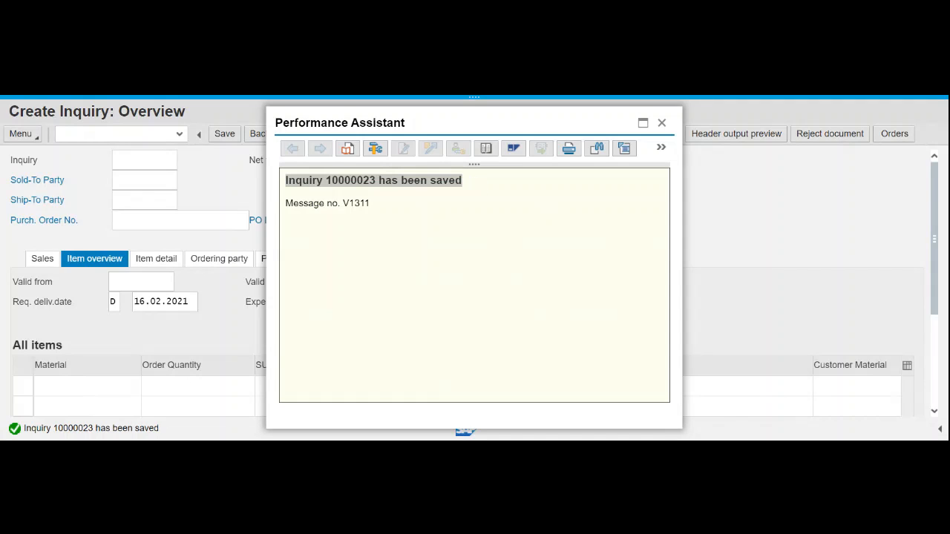
pyautogui.hotkey('alt', 'Tab')
pyautogui.hotkey('alt', 'Tab')
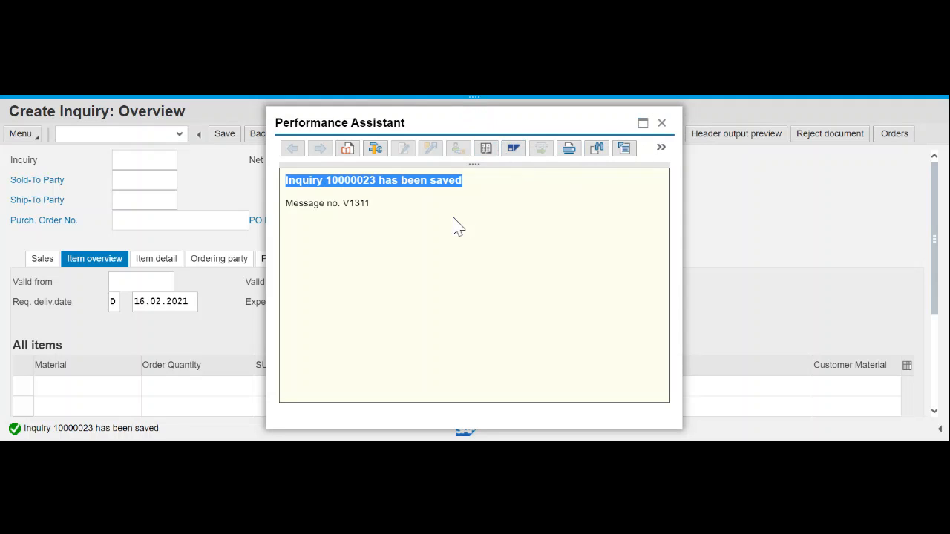
pyautogui.press('Escape')
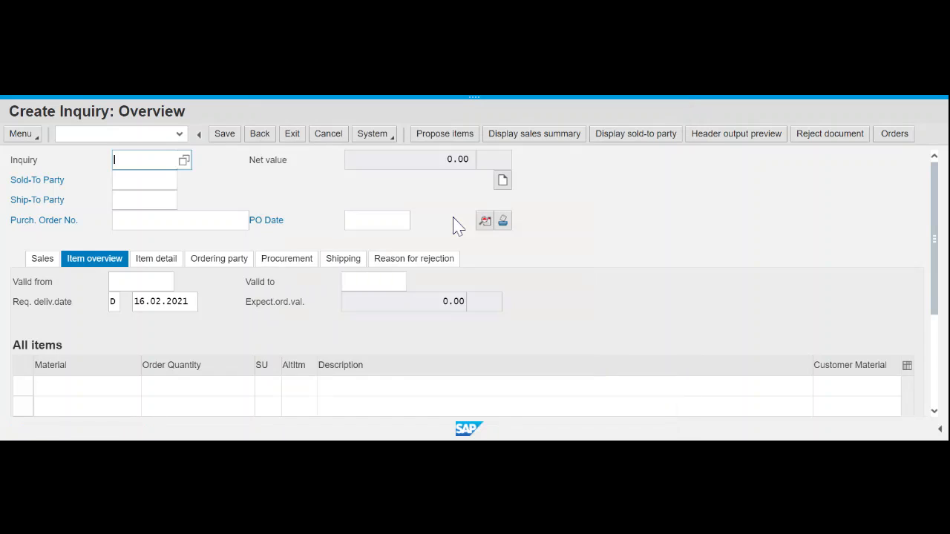
# - Back out of Create Inquiry to the SAP Easy Access menu, with inquiry 10000023 saved
pyautogui.click(260, 133)
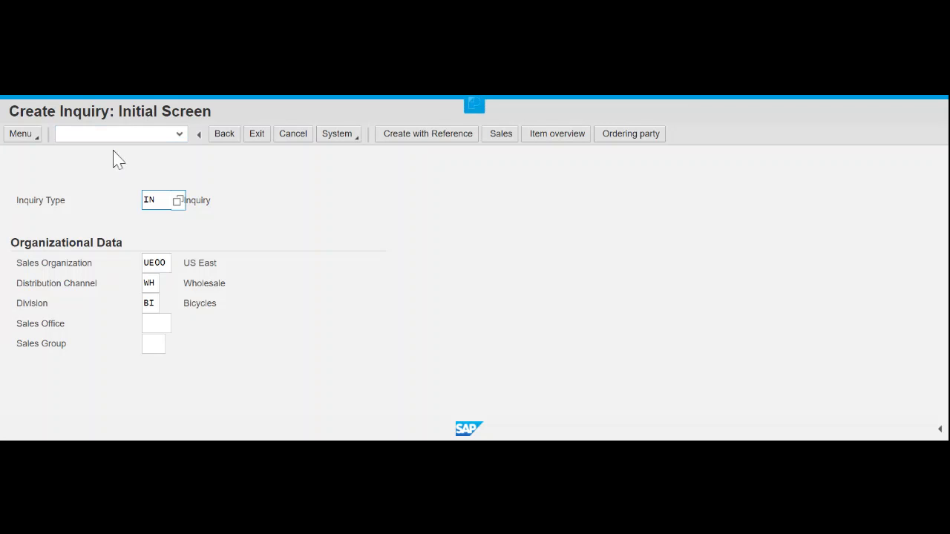
pyautogui.click(231, 138)
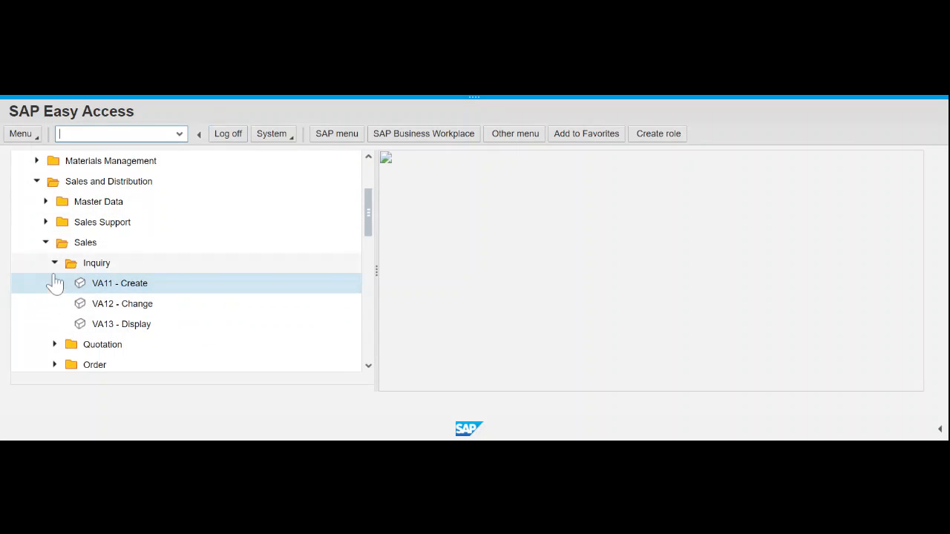
# - Collapse Inquiry, expand Sales > Quotation and launch VA21 - Create
pyautogui.click(54, 264)
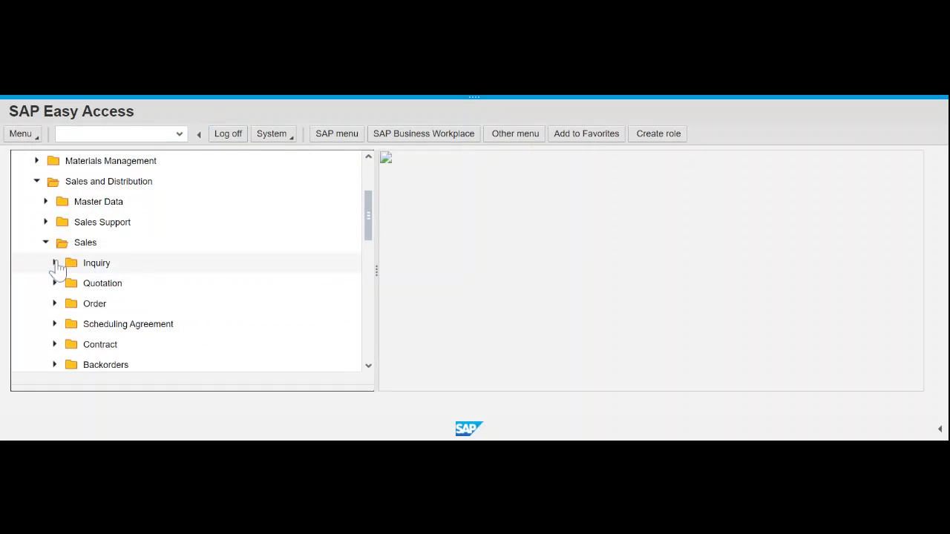
pyautogui.click(55, 285)
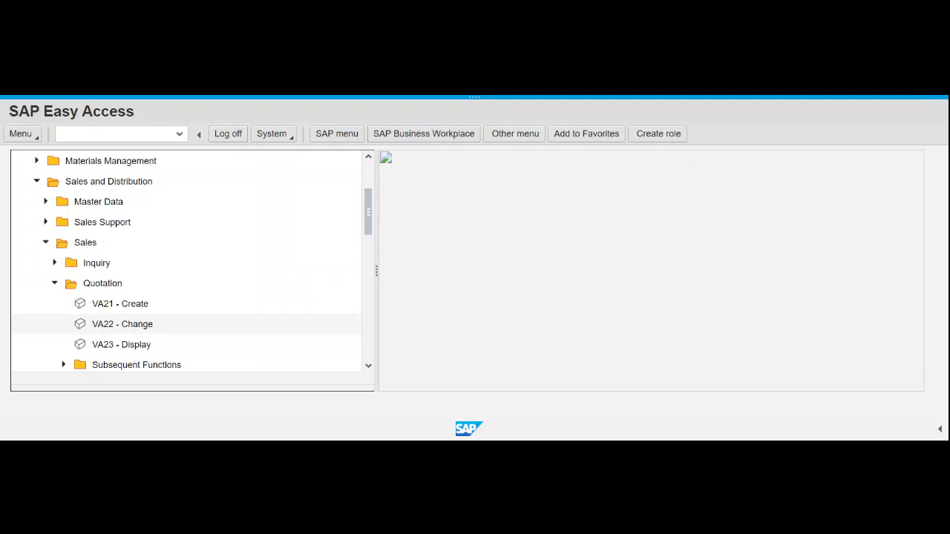
pyautogui.click(135, 312)
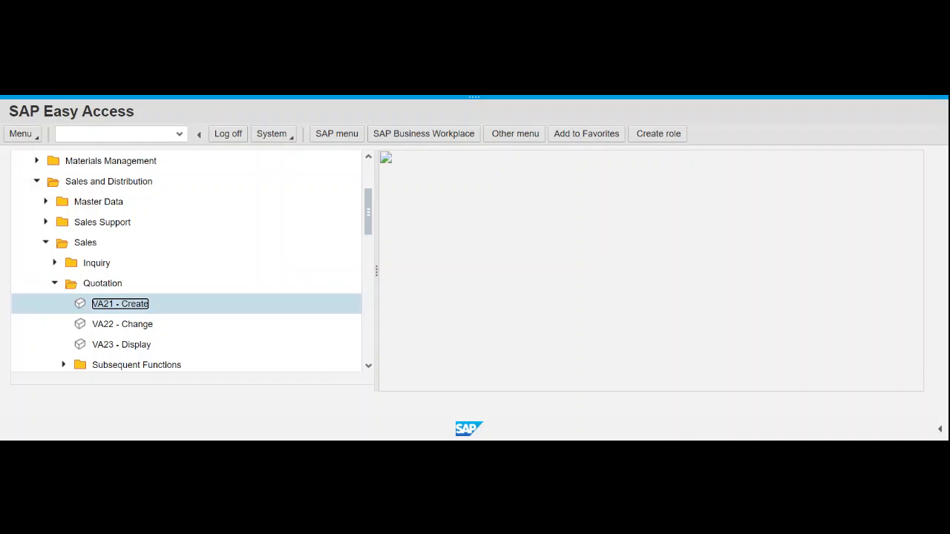
pyautogui.doubleClick(135, 310)
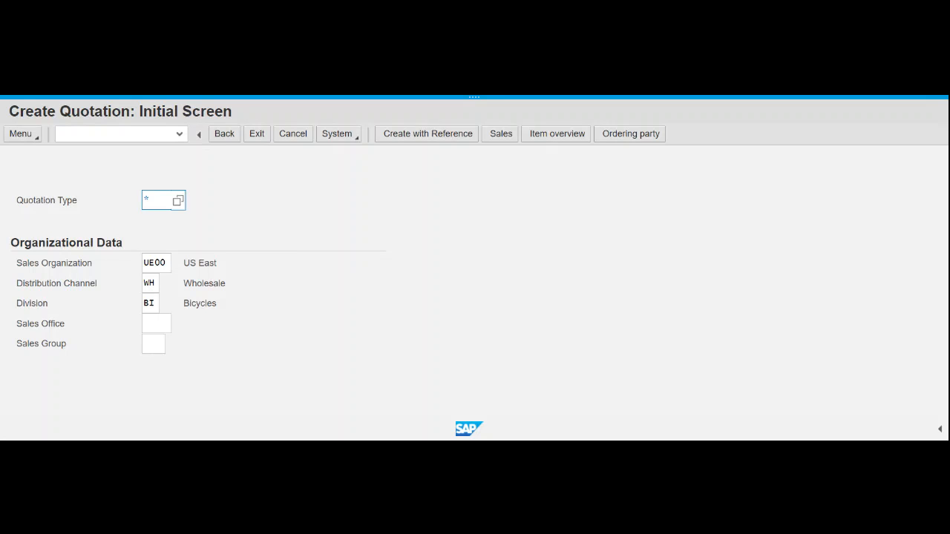
# - Choose quotation type QT for sales org UE00, channel WH, division BI
pyautogui.click(176, 201)
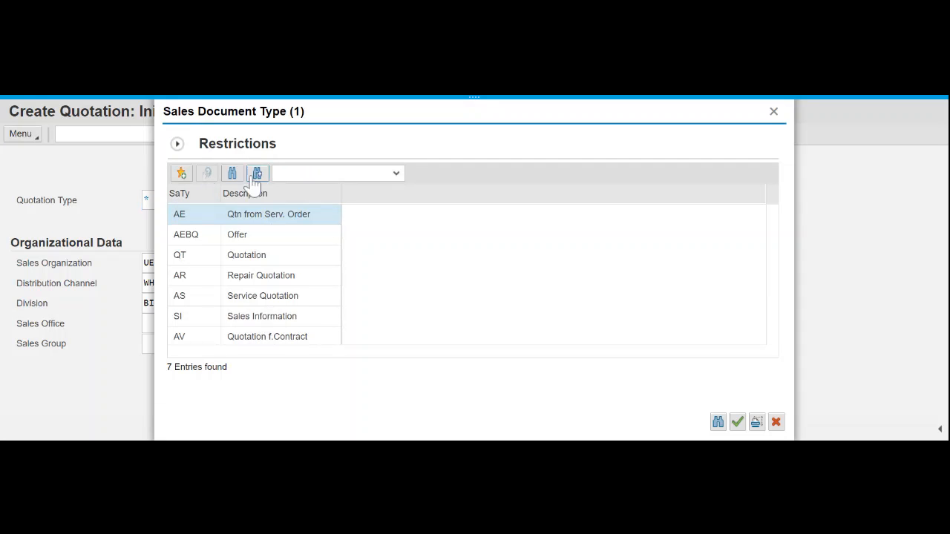
pyautogui.click(251, 258)
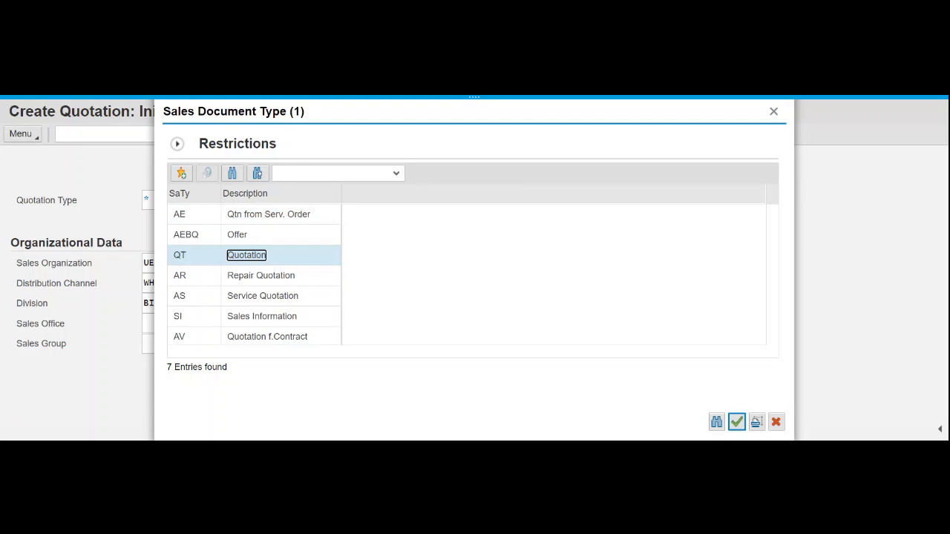
pyautogui.doubleClick(250, 258)
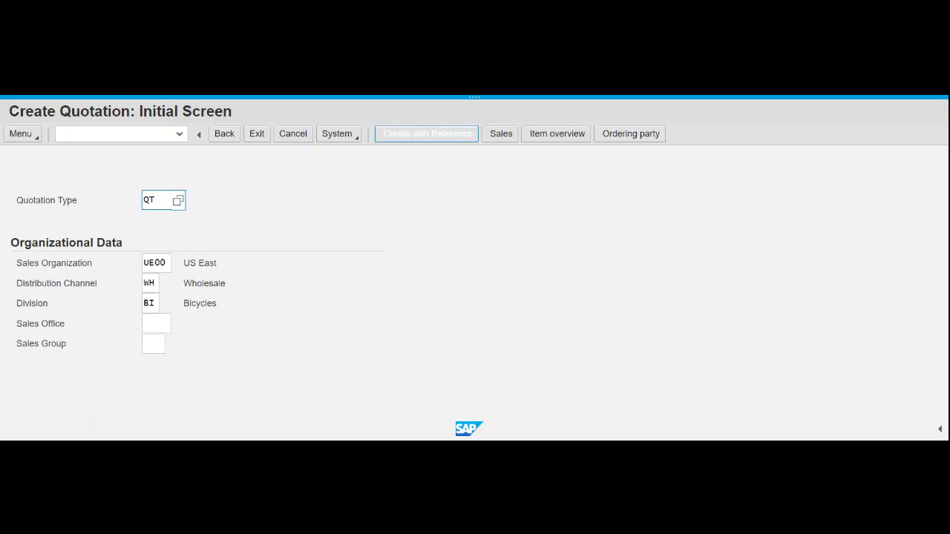
# - Create the quotation with reference to inquiry 10000023, selected from the search results
pyautogui.click(429, 142)
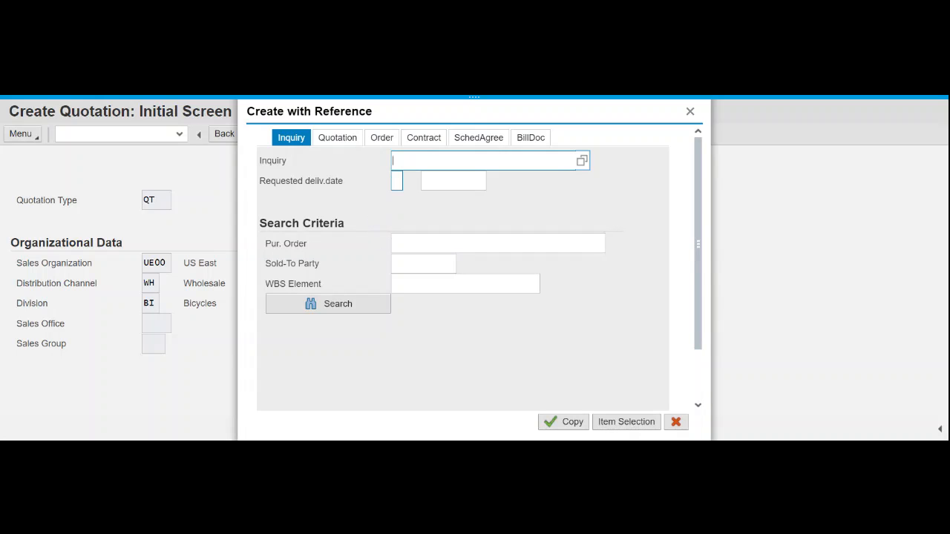
pyautogui.write('10000023')
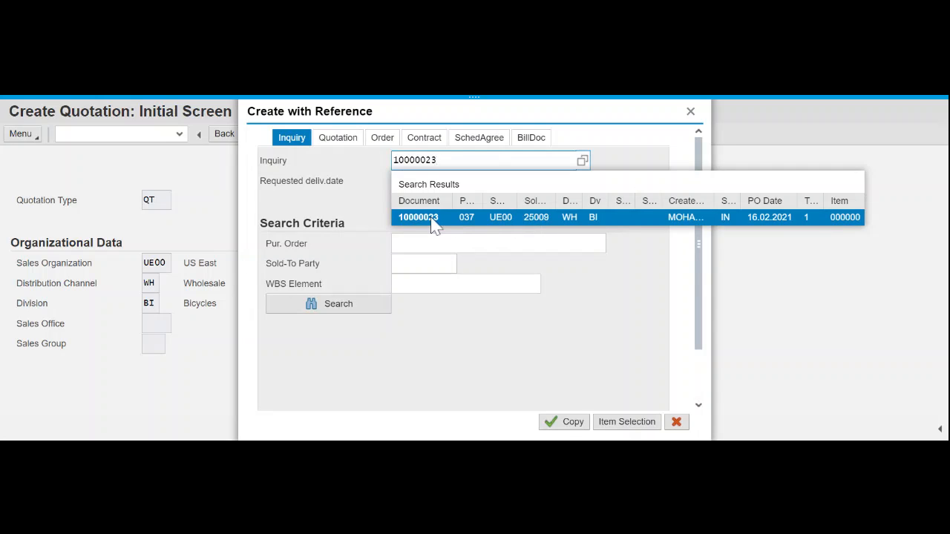
pyautogui.click(434, 217)
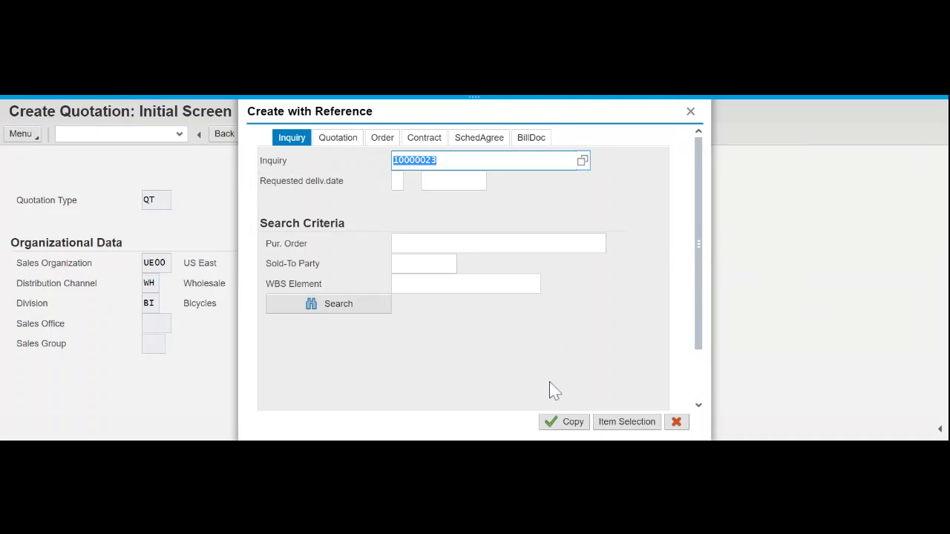
# - Copy the inquiry's DXTR1000 and PRTR1000 items into the quotation and view its header
pyautogui.click(561, 429)
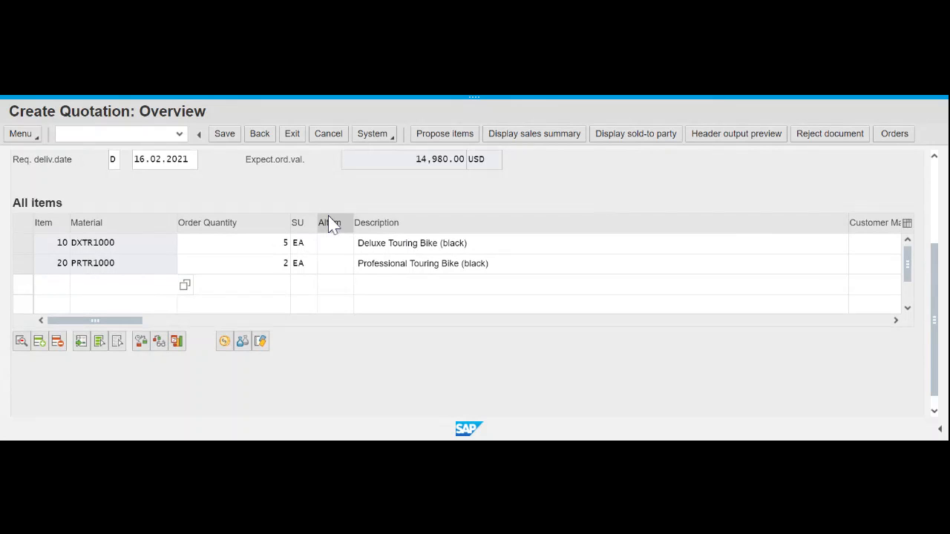
pyautogui.scroll(3, 332, 225)
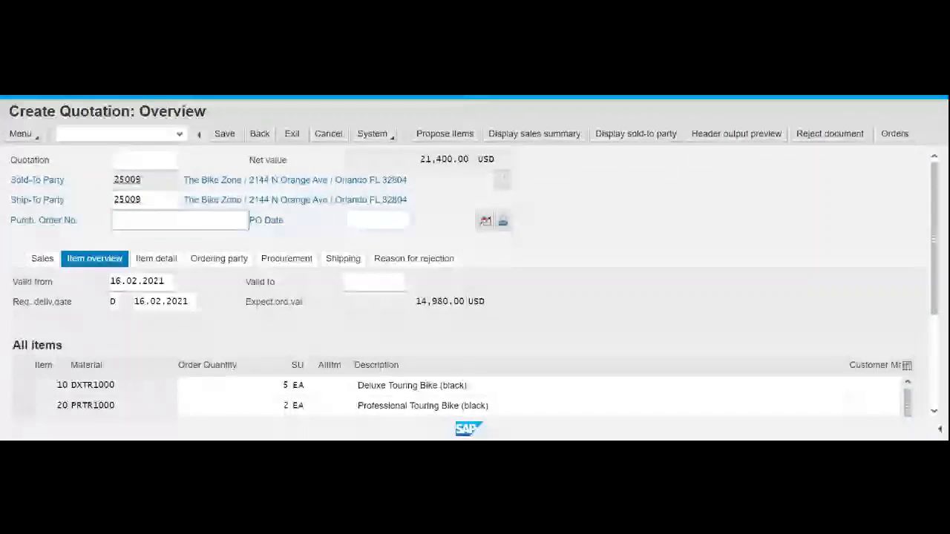
# - Enter purchase order number 037 and pick PO date 16.02.2021 from the calendar
pyautogui.write('0')
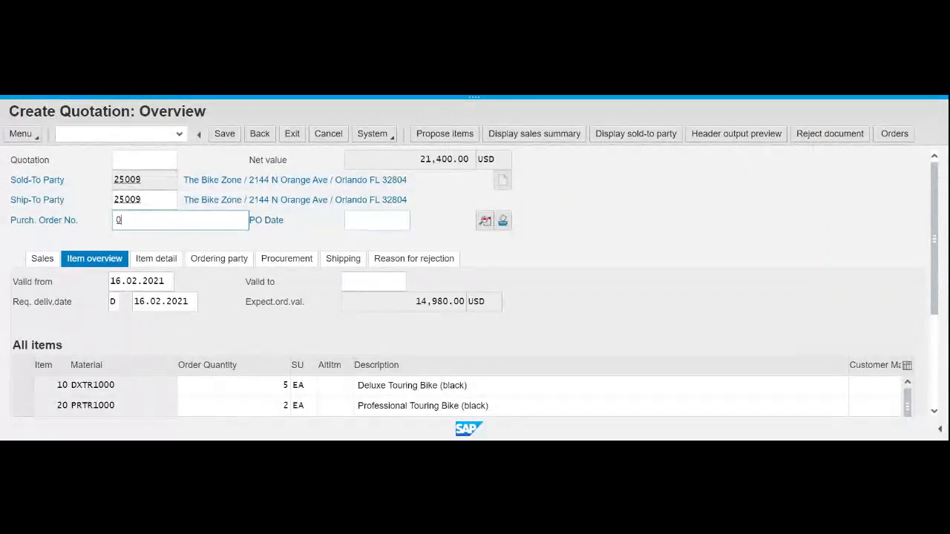
pyautogui.write('37')
pyautogui.click(379, 222)
pyautogui.click(416, 222)
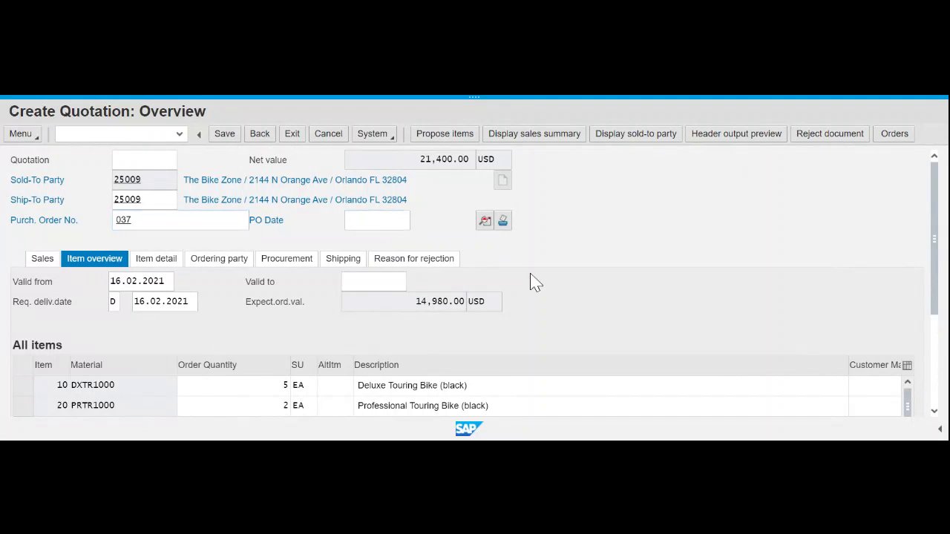
pyautogui.click(394, 344)
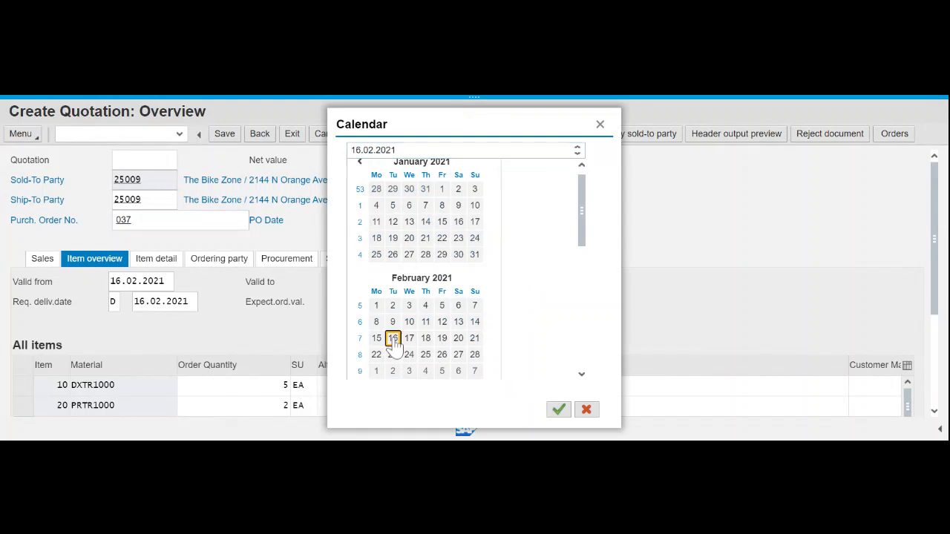
pyautogui.doubleClick(393, 341)
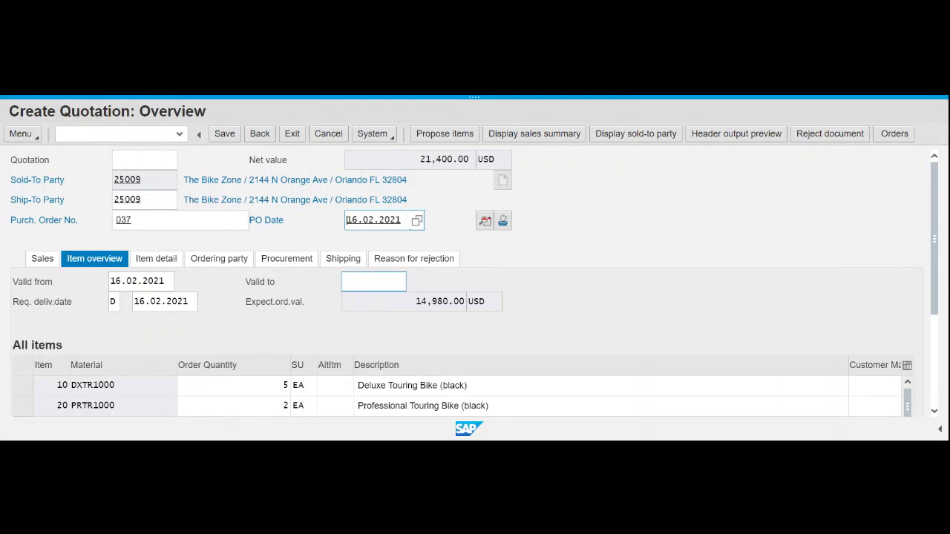
pyautogui.click(374, 282)
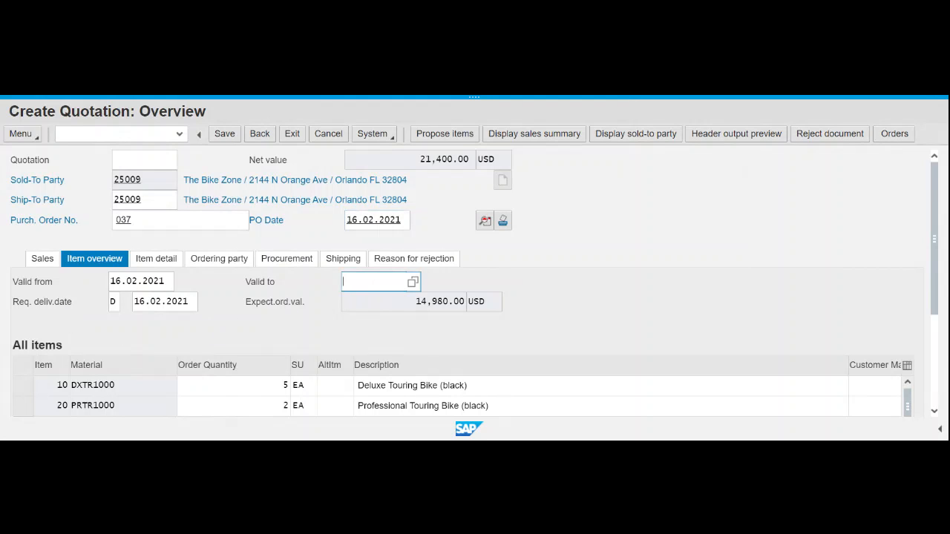
# - Pick 16.03.2021 as the Valid to date from the calendar
pyautogui.click(412, 283)
pyautogui.click(579, 299)
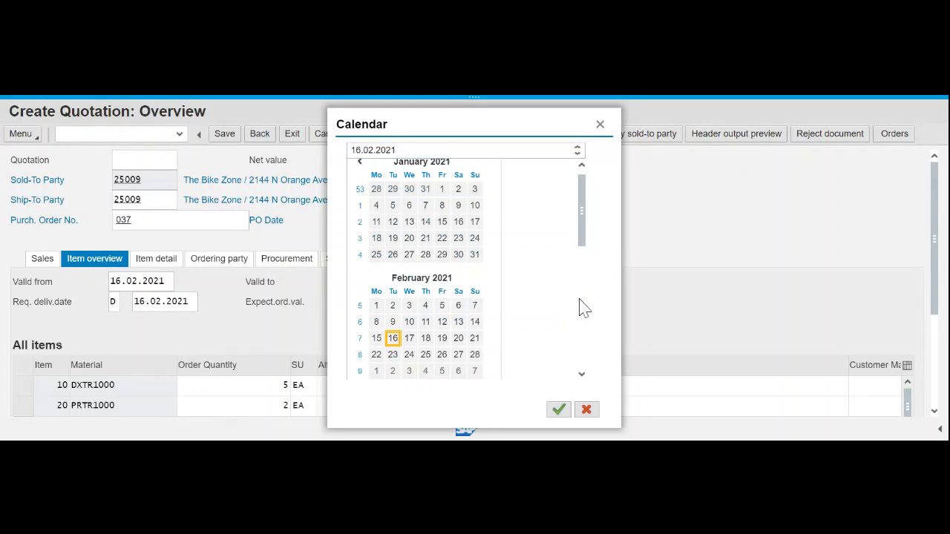
pyautogui.click(582, 308)
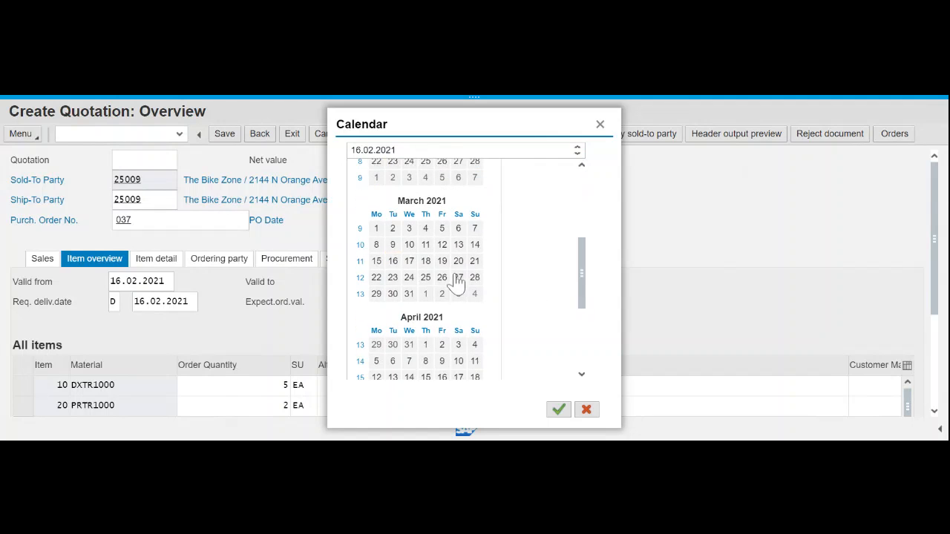
pyautogui.click(397, 264)
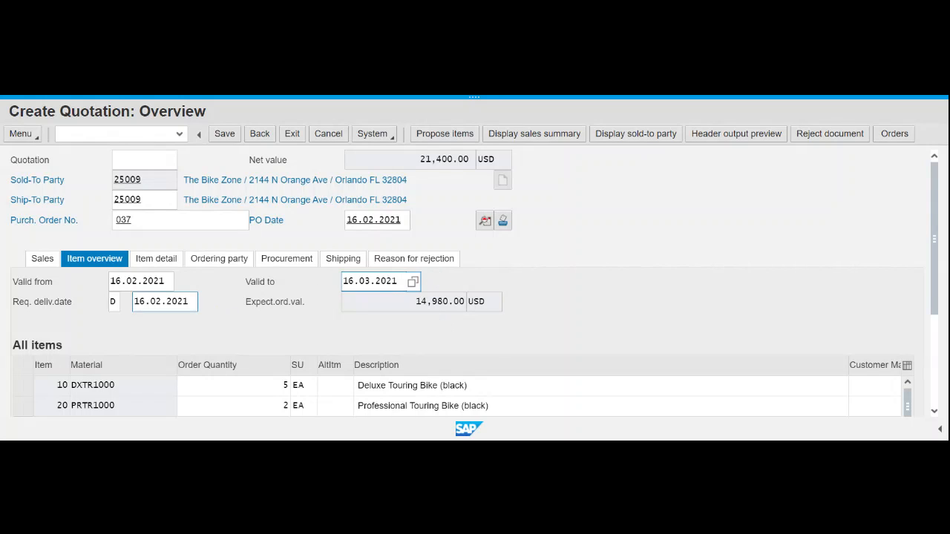
# - Set the requested delivery date to 16.03.2021 using the calendar value help
pyautogui.click(167, 302)
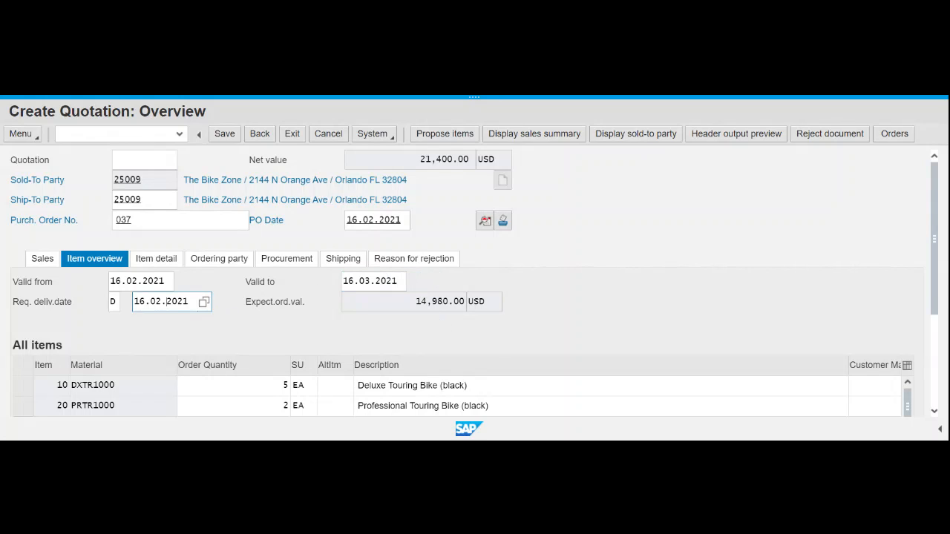
pyautogui.click(204, 302)
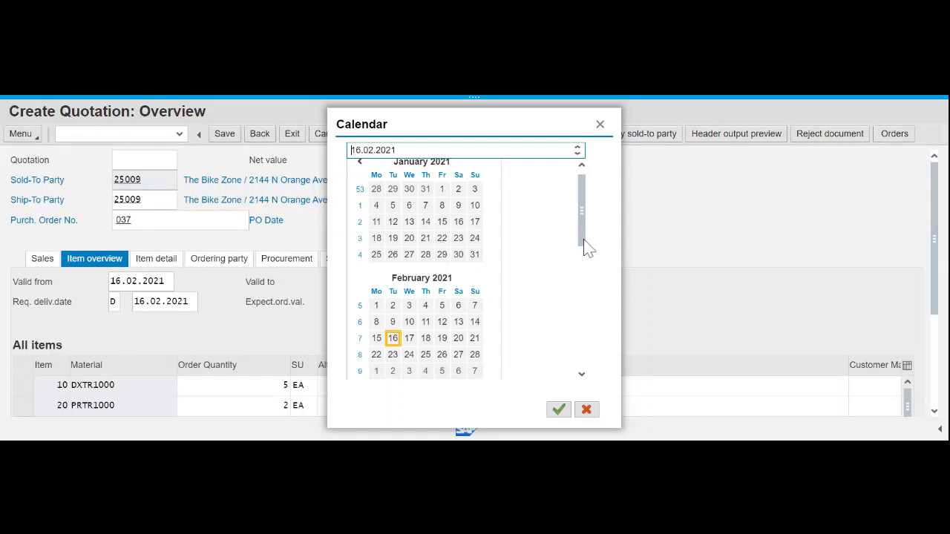
pyautogui.moveTo(586, 250); pyautogui.dragTo(586, 293)
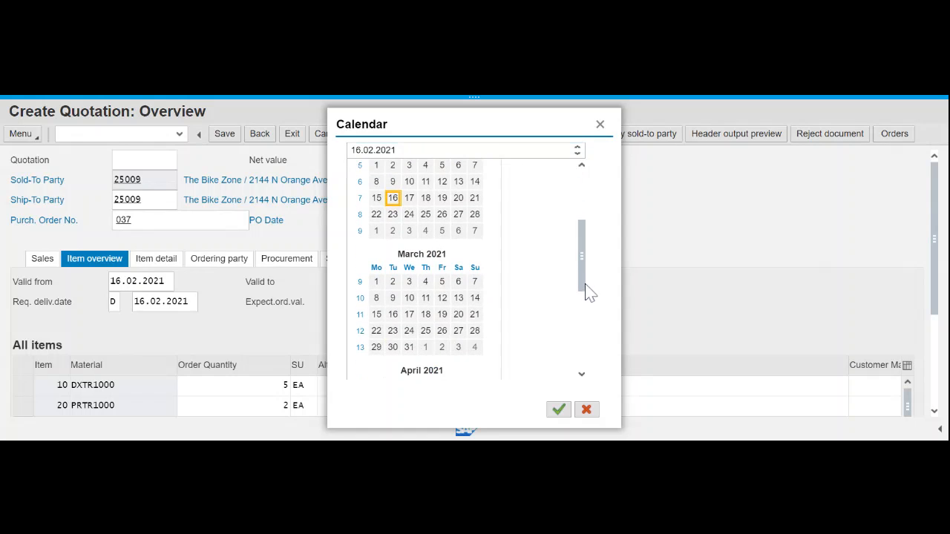
pyautogui.click(396, 318)
pyautogui.doubleClick(396, 318)
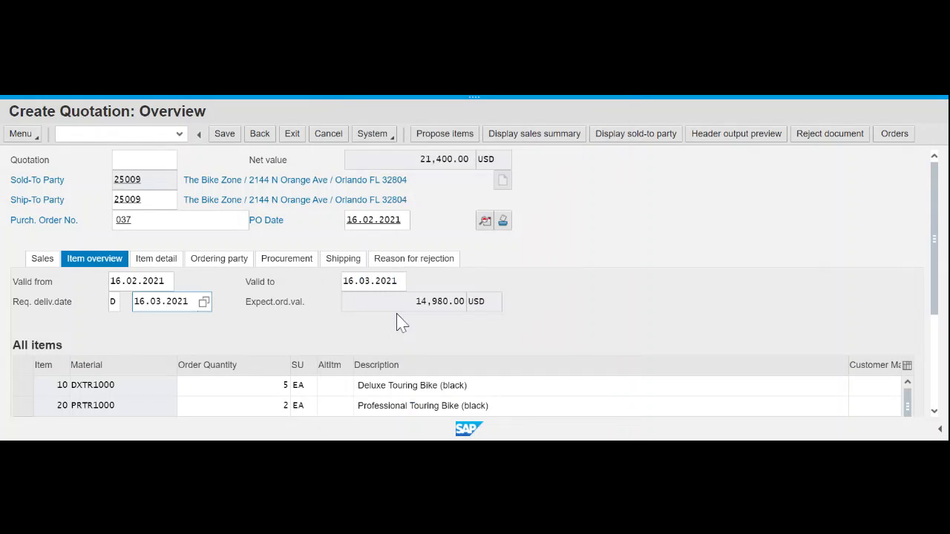
pyautogui.scroll(-1, 672, 299)
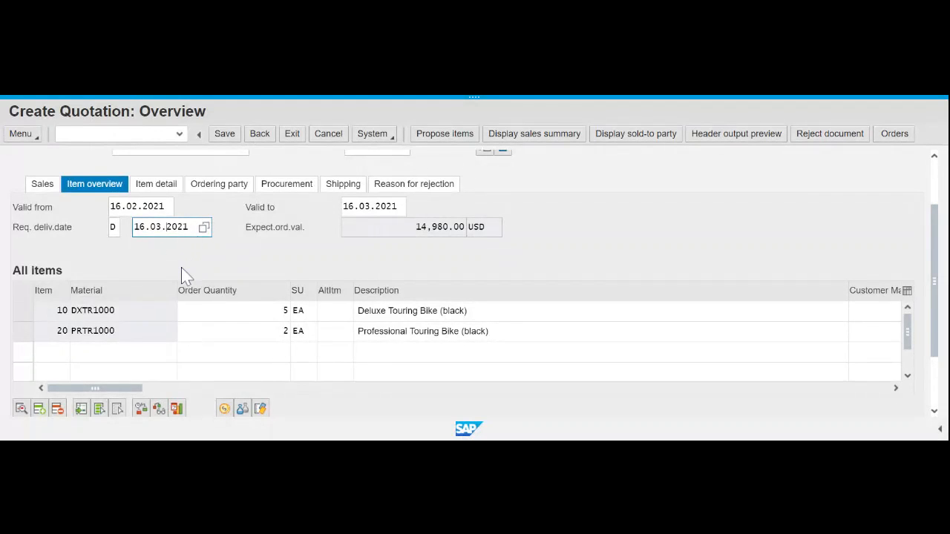
pyautogui.scroll(1, 184, 275)
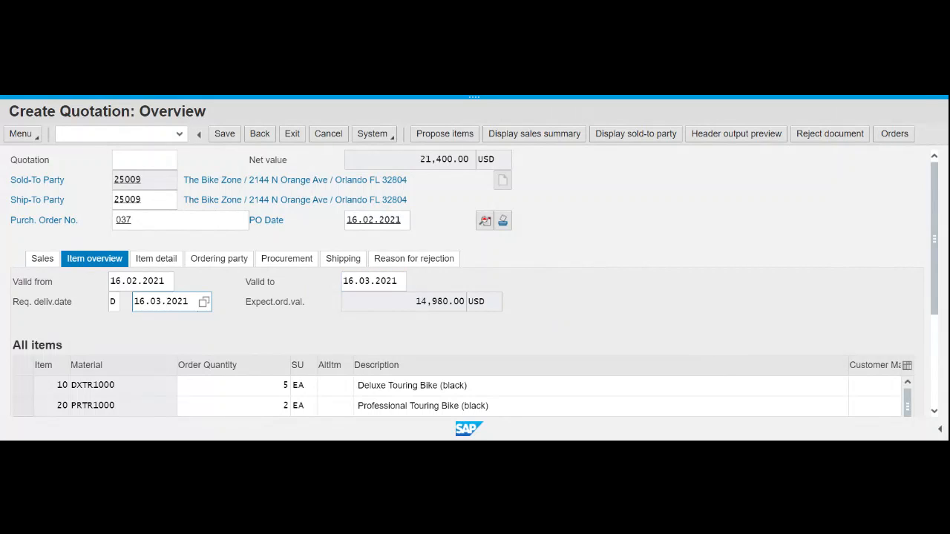
# - Confirm the 16.03.2021 delivery date and acknowledge the billing date redetermination notice
pyautogui.press('Return')
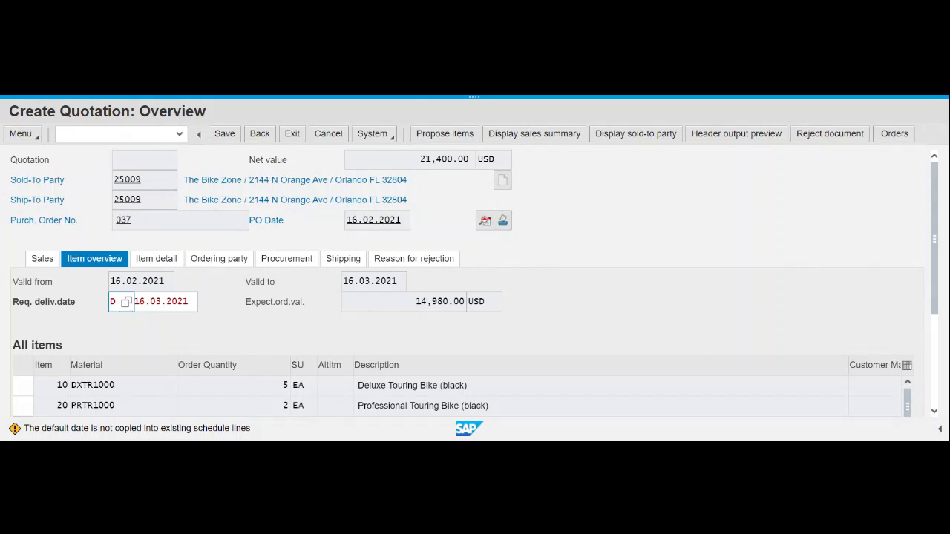
pyautogui.click(189, 301)
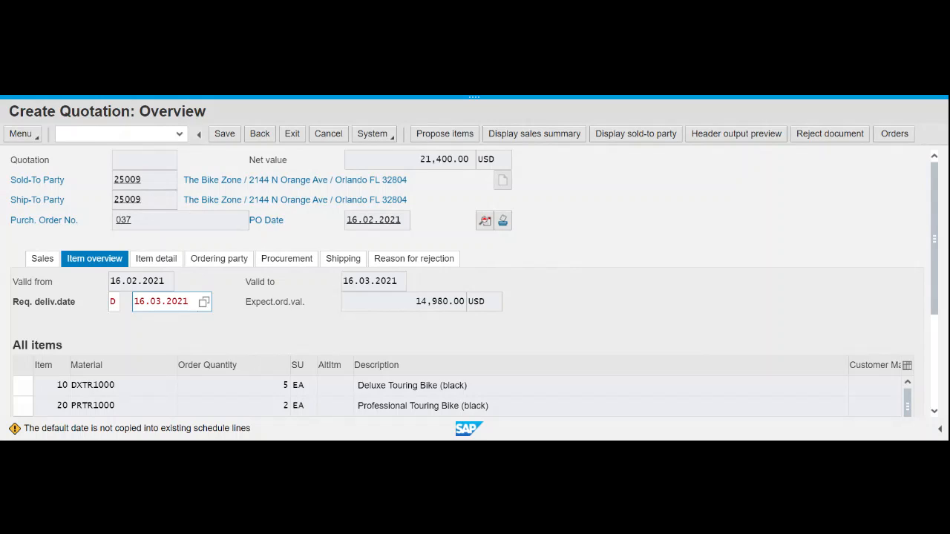
pyautogui.press('Return')
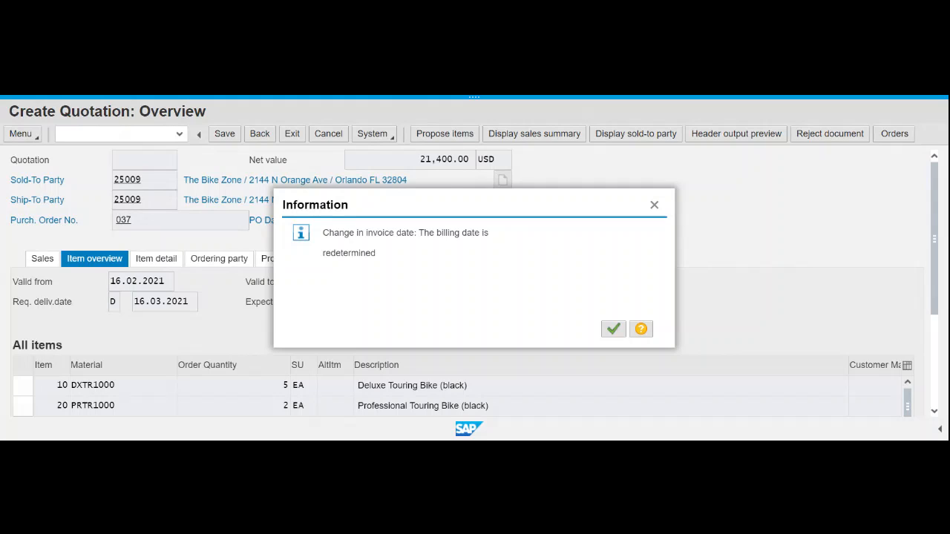
pyautogui.click(617, 333)
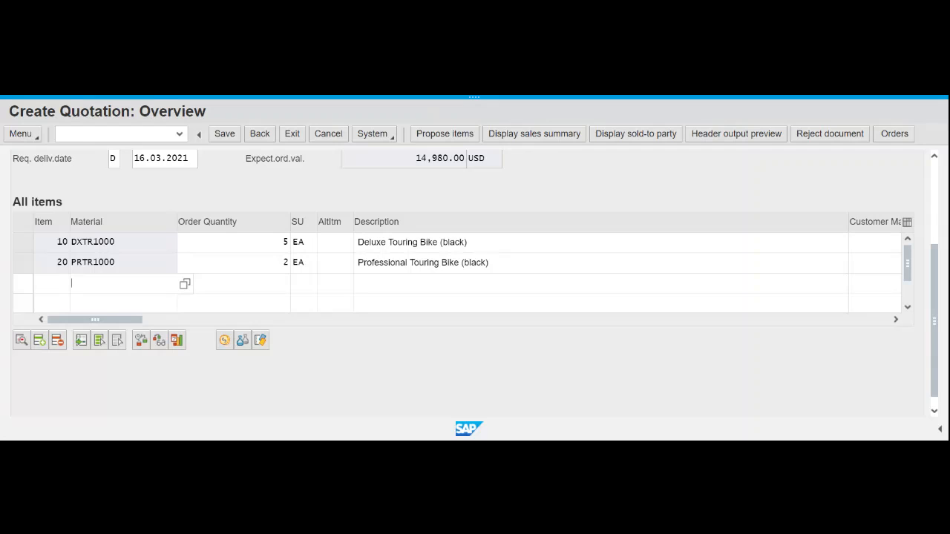
pyautogui.scroll(5, 642, 236)
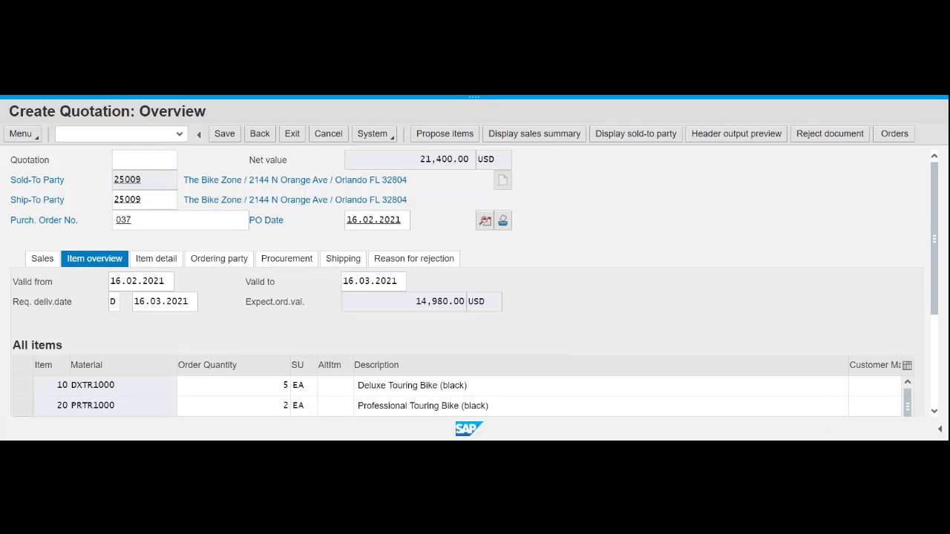
# - Show pricing conditions for item 10, Deluxe Touring Bike: PR00 3,000.00 USD, net 15,000.00
pyautogui.click(23, 386)
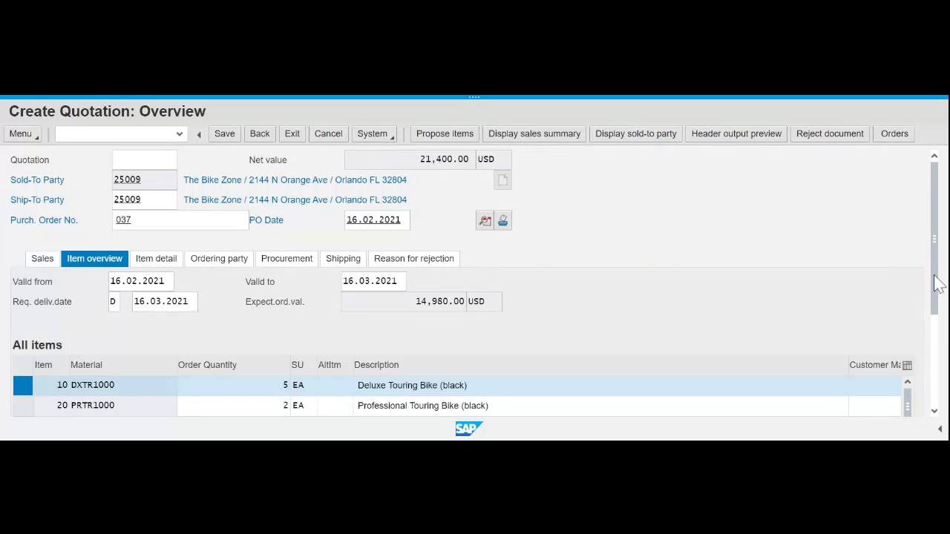
pyautogui.scroll(-1, 939, 276)
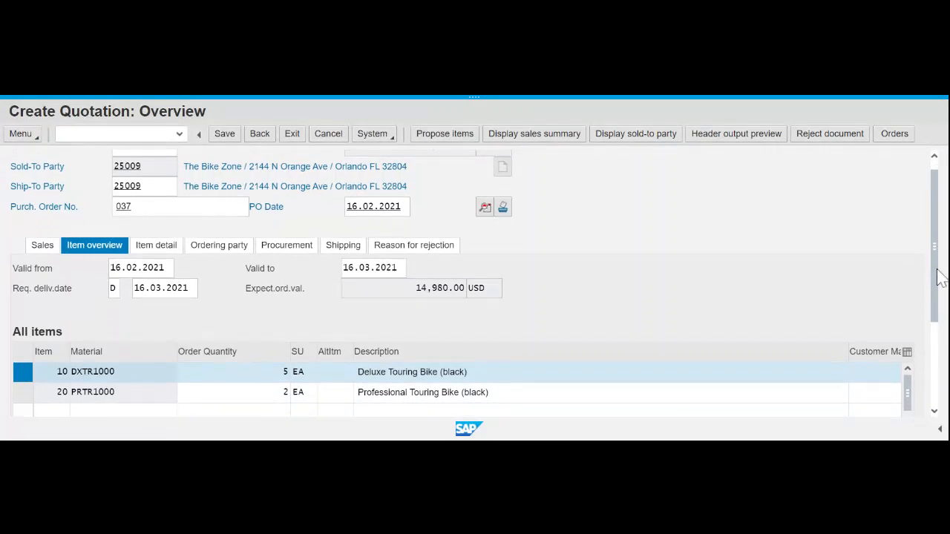
pyautogui.scroll(-3, 940, 277)
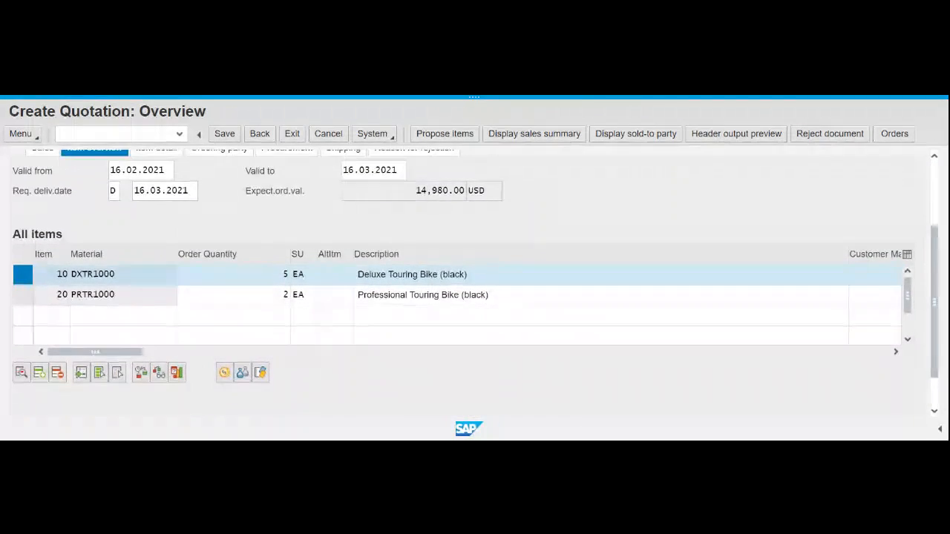
pyautogui.click(225, 378)
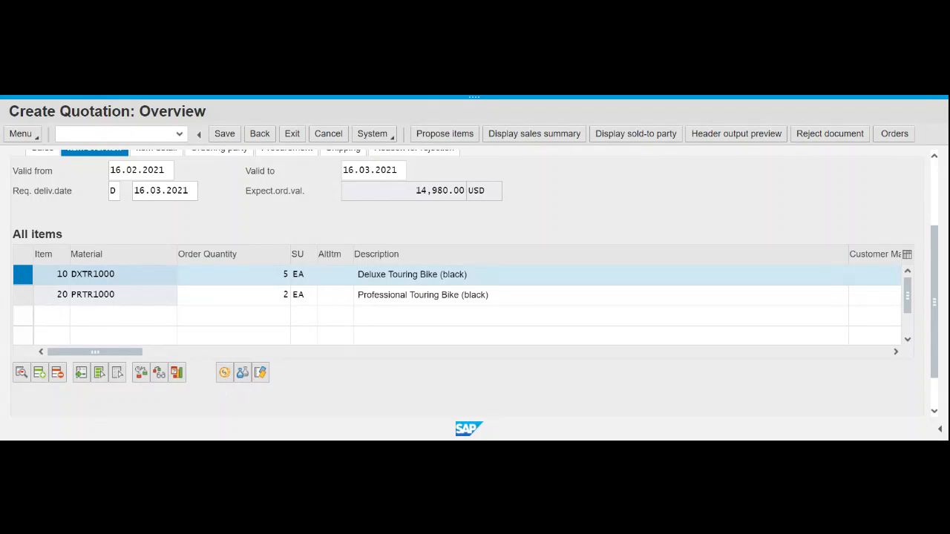
pyautogui.click(225, 373)
pyautogui.click(225, 377)
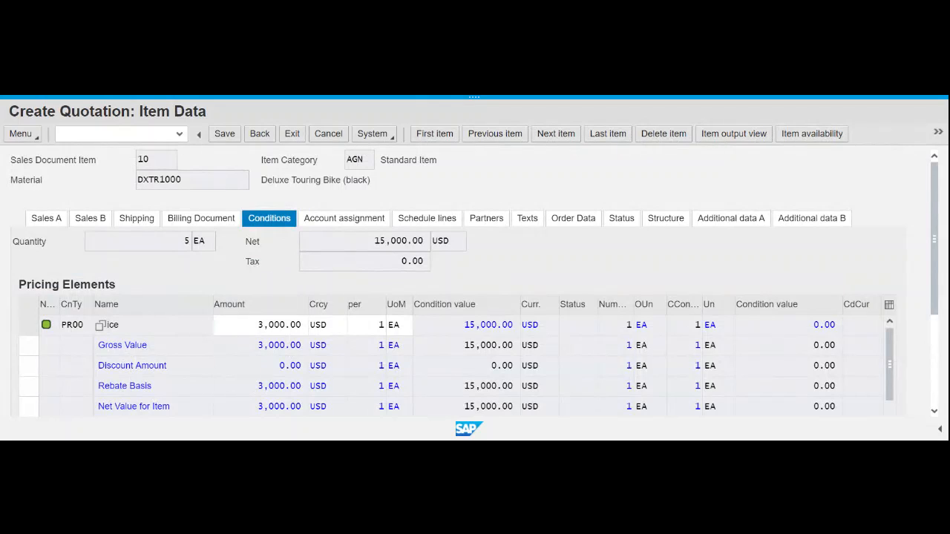
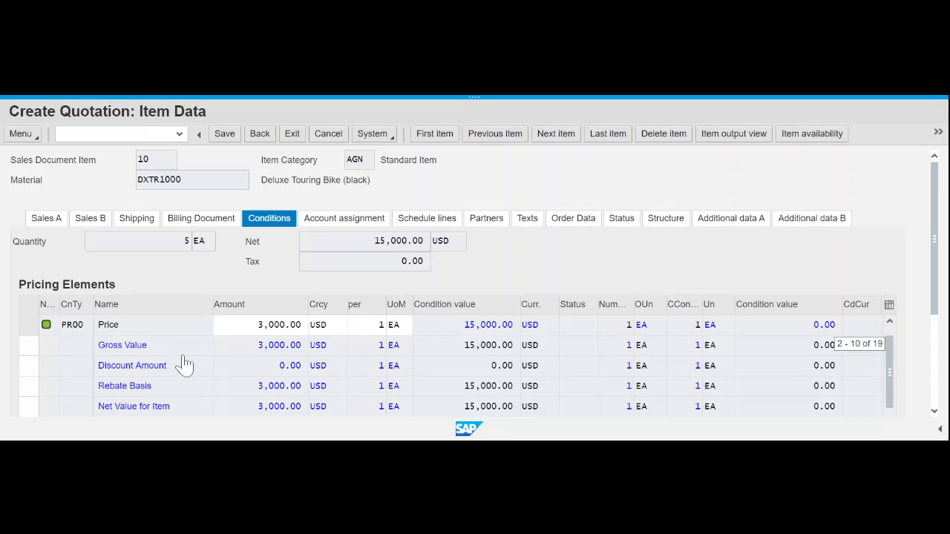
# - Scroll item 10's pricing elements table down until the empty condition row shows
pyautogui.moveTo(937, 306); pyautogui.dragTo(939, 387)
pyautogui.click(890, 349)
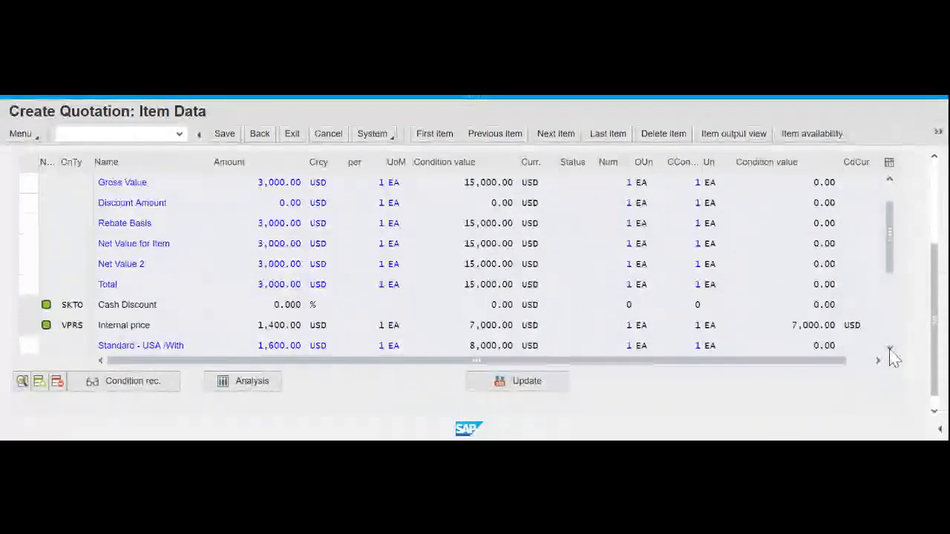
pyautogui.click(890, 349)
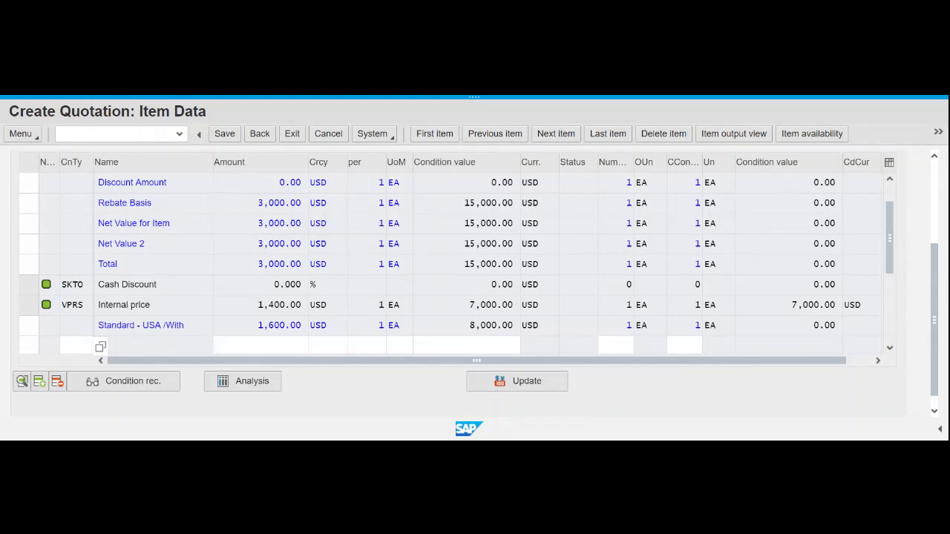
# - Set the new pricing row's condition type to K004 (Material) from the condition type list
pyautogui.write('k004')
pyautogui.click(118, 346)
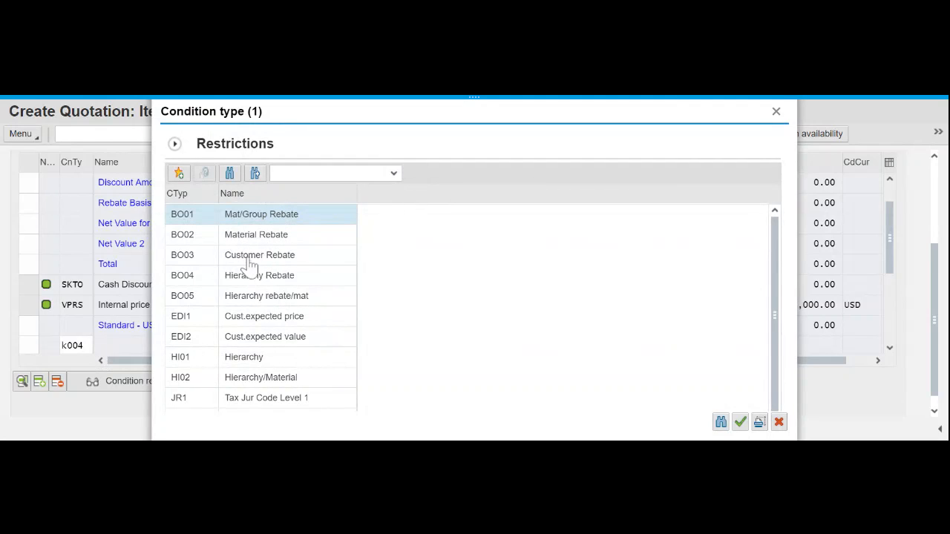
pyautogui.scroll(-4, 236, 331)
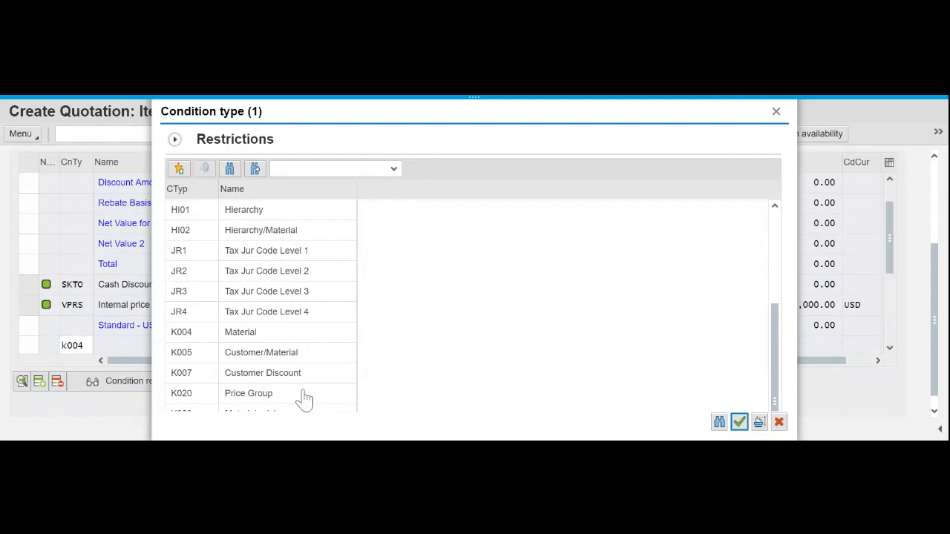
pyautogui.scroll(-1, 301, 397)
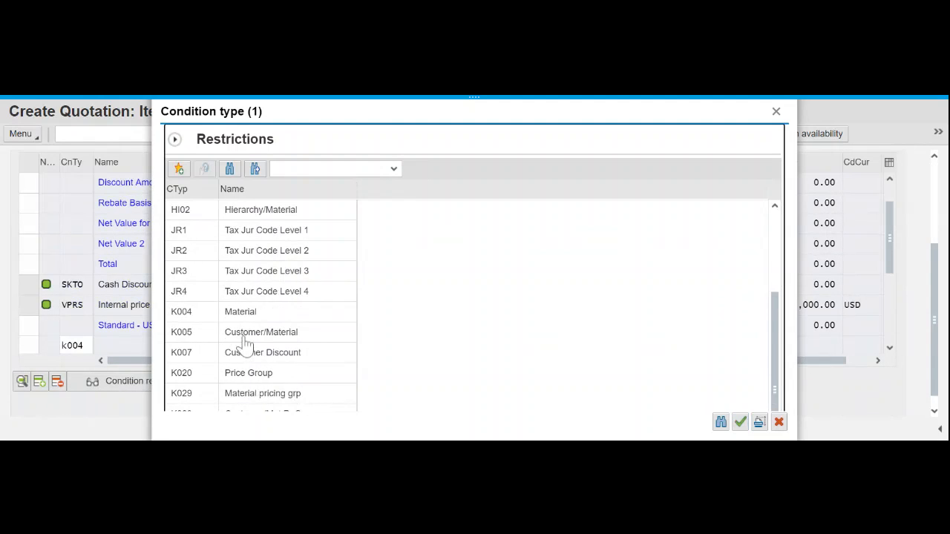
pyautogui.click(184, 312)
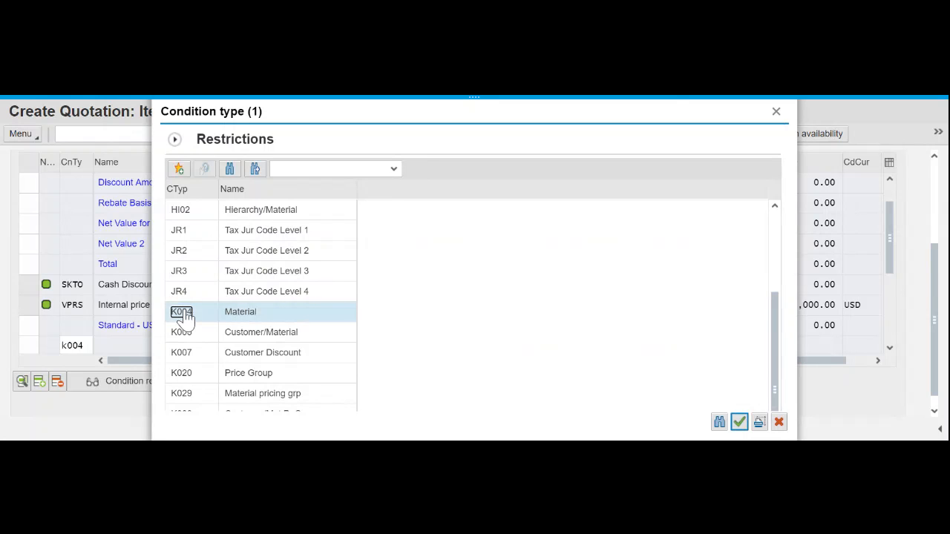
pyautogui.doubleClick(184, 315)
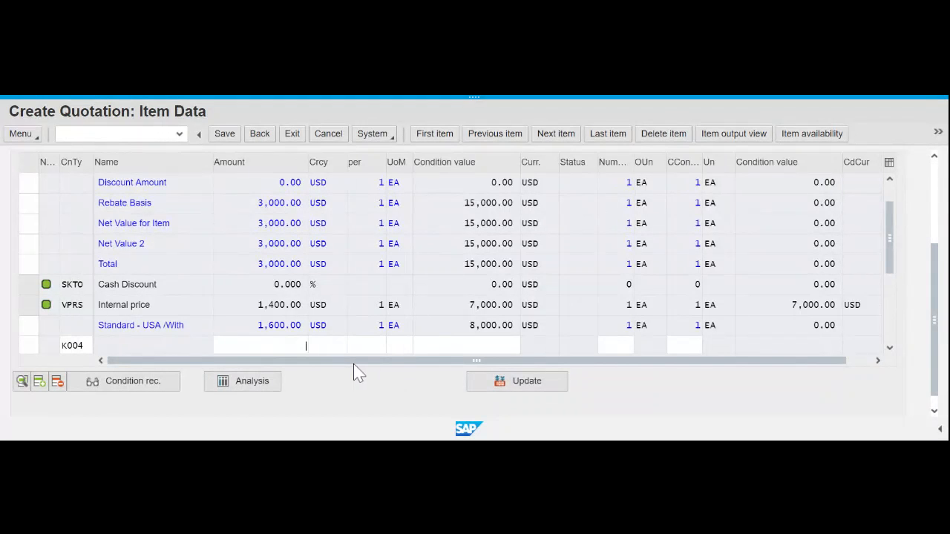
# - Enter 50 as the K004 amount, reducing item 10's net value to 14,750.00 USD
pyautogui.write('50')
pyautogui.press('Return')
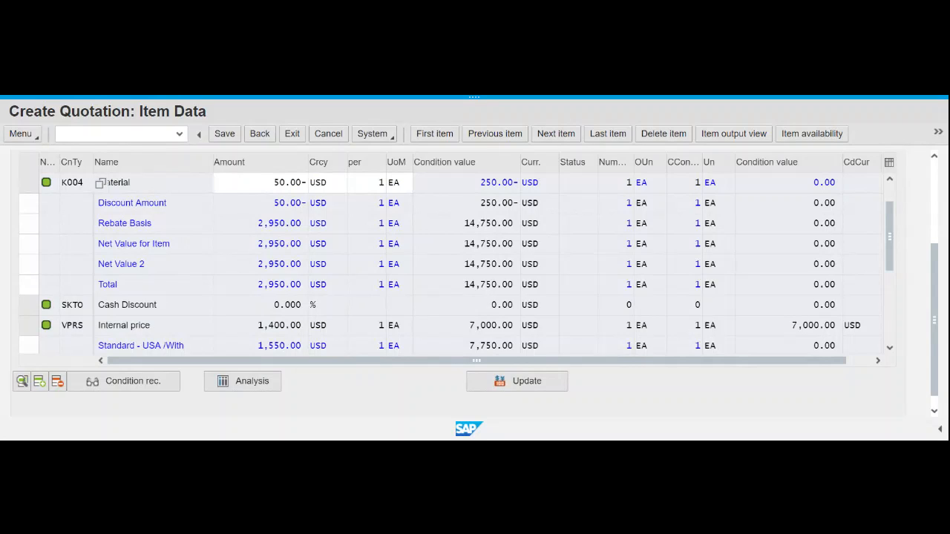
# - Go back to the Create Quotation overview listing DXTR1000 (5 EA) and PRTR1000 (2 EA)
pyautogui.click(259, 134)
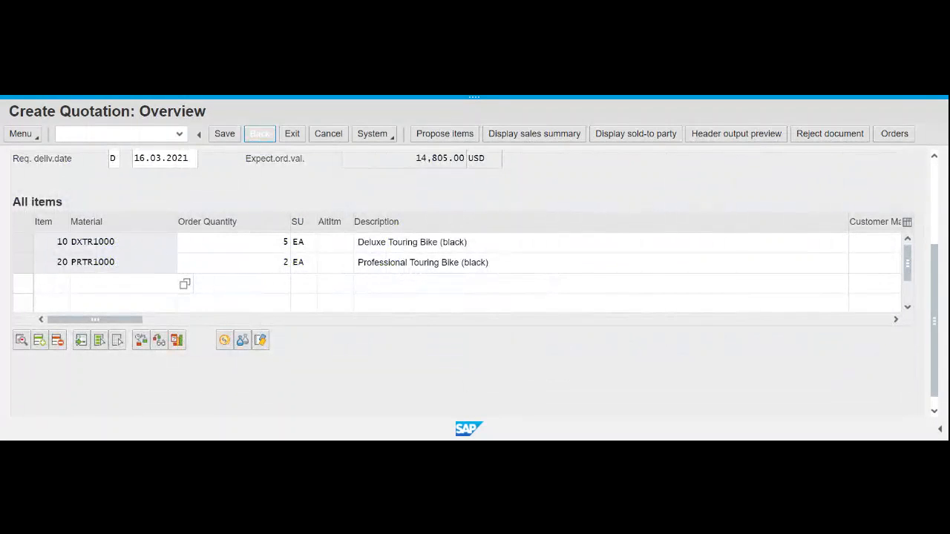
pyautogui.scroll(3, 779, 356)
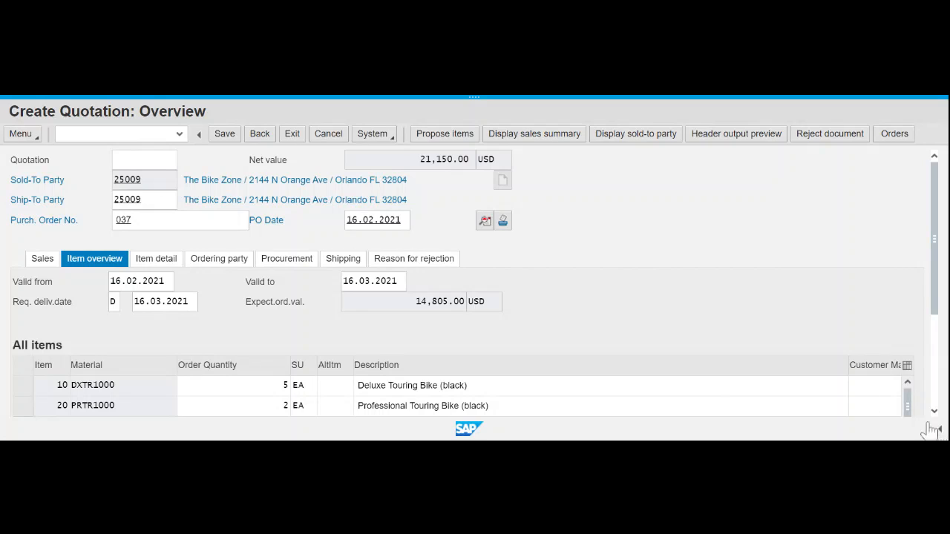
pyautogui.scroll(-1, 835, 375)
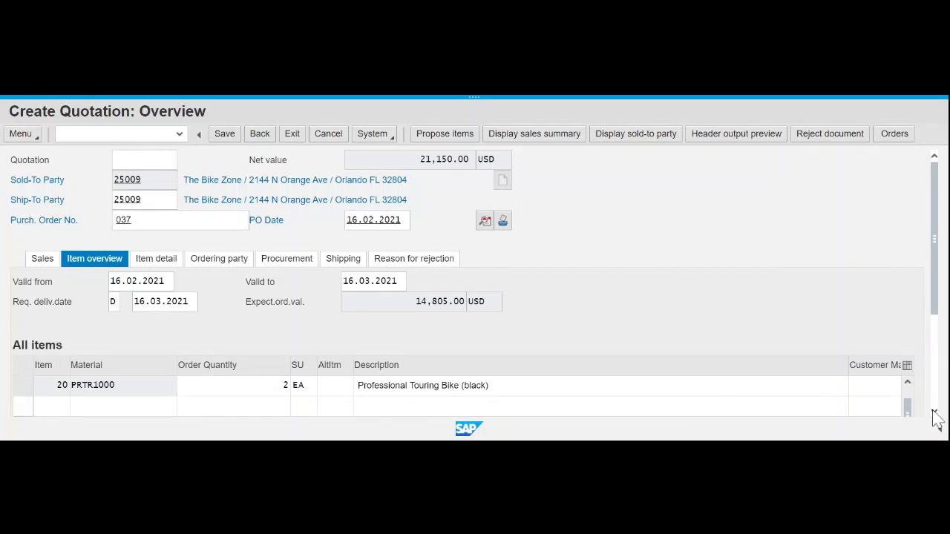
pyautogui.scroll(-3, 924, 371)
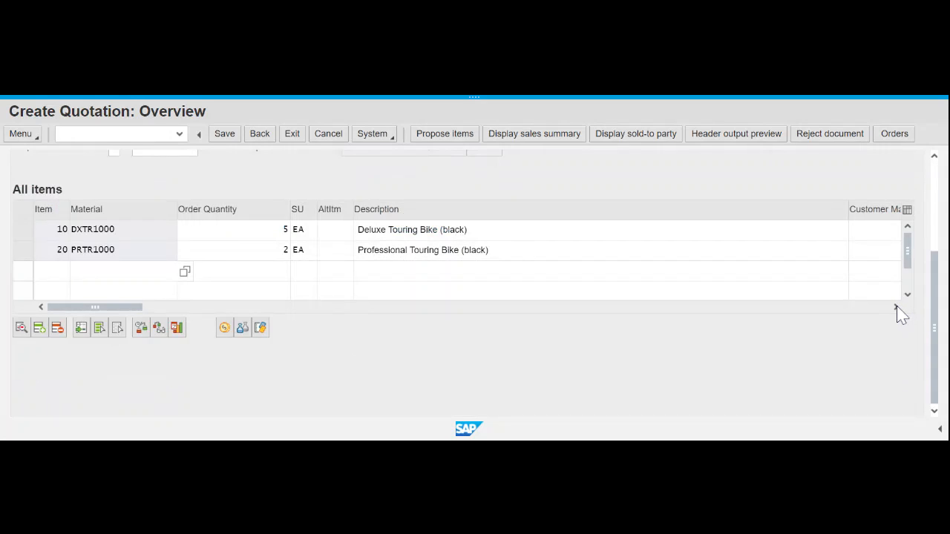
# - Scroll the items table right to check net values, then back to Item and Material
pyautogui.click(896, 307)
pyautogui.click(896, 308)
pyautogui.click(896, 308)
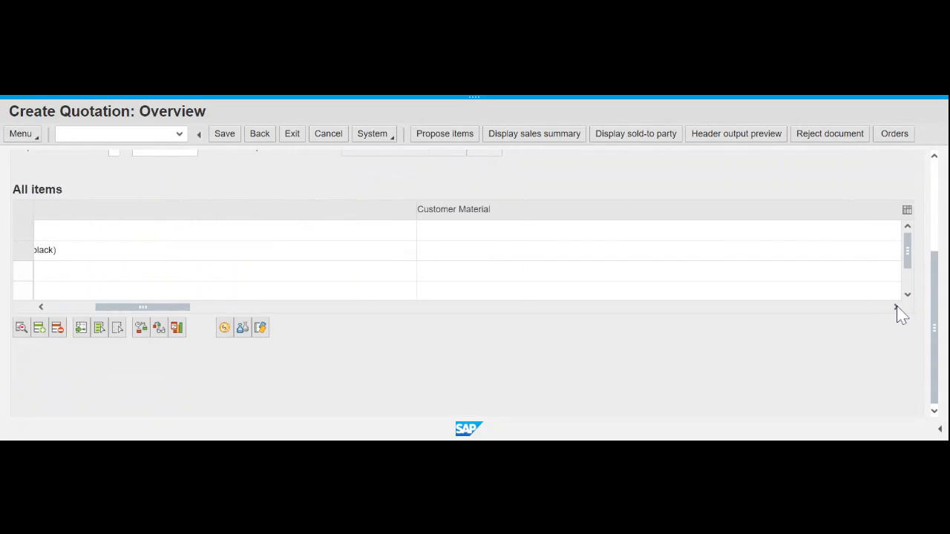
pyautogui.click(896, 307)
pyautogui.click(896, 307)
pyautogui.click(896, 308)
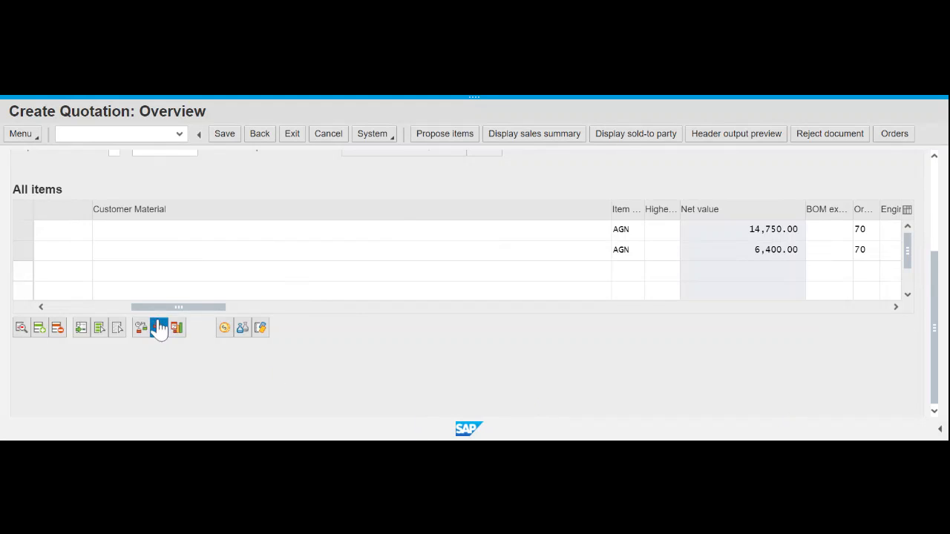
pyautogui.click(69, 307)
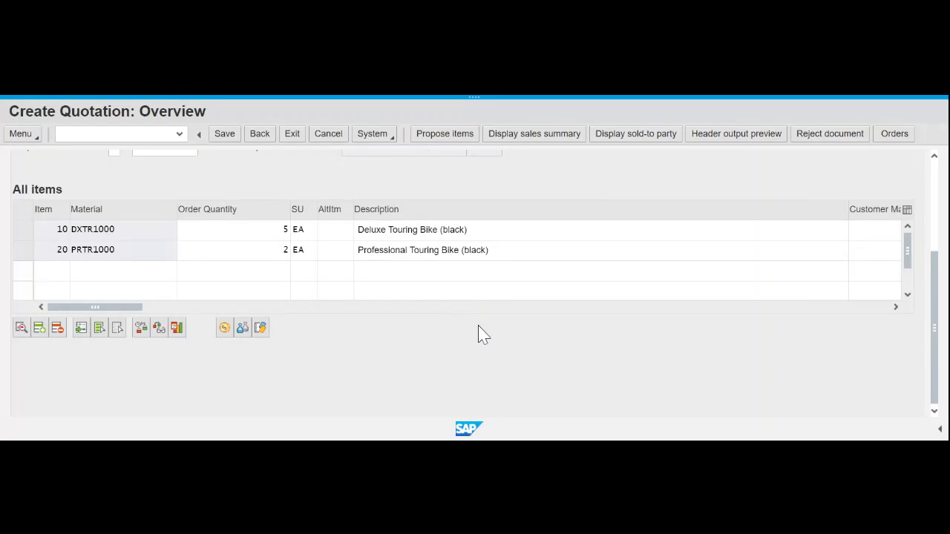
# - Open Goto > Header > Conditions: 21,400.00 gross, 250.00- K004 discount, 21,150.00 USD net
pyautogui.click(32, 138)
pyautogui.moveTo(33, 188)
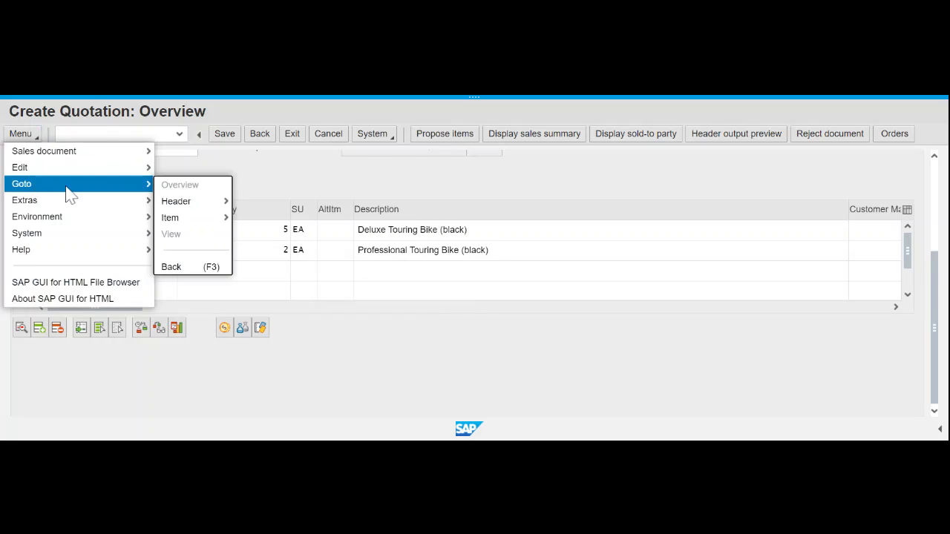
pyautogui.moveTo(170, 211)
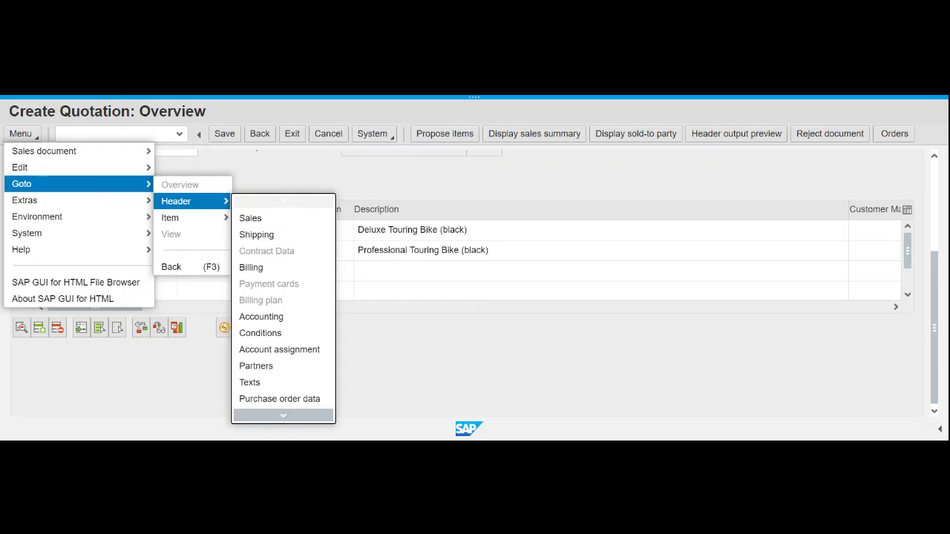
pyautogui.click(261, 334)
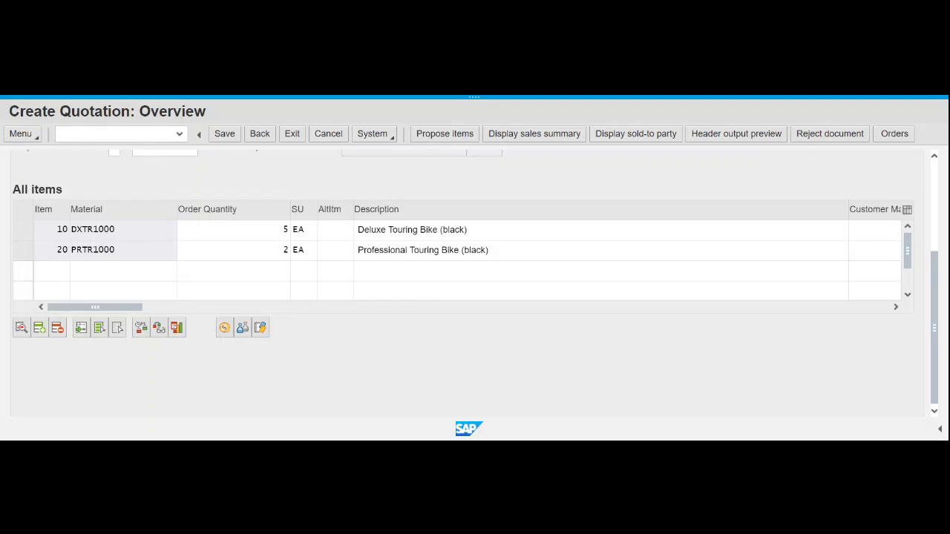
pyautogui.click(35, 138)
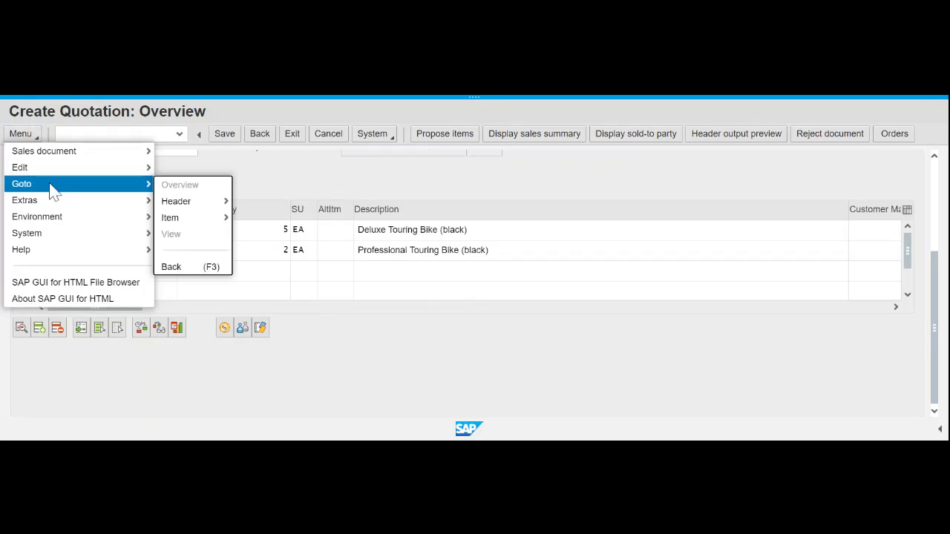
pyautogui.moveTo(199, 207)
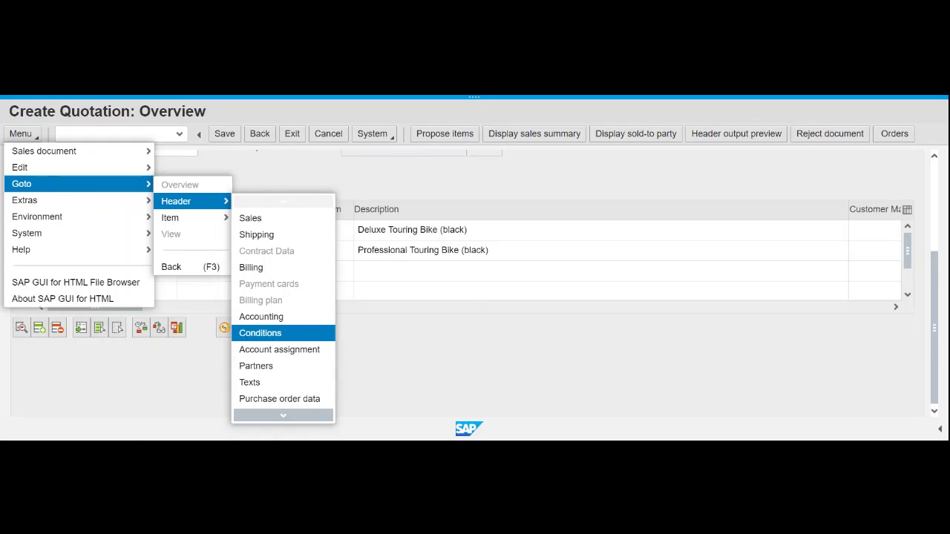
pyautogui.click(276, 336)
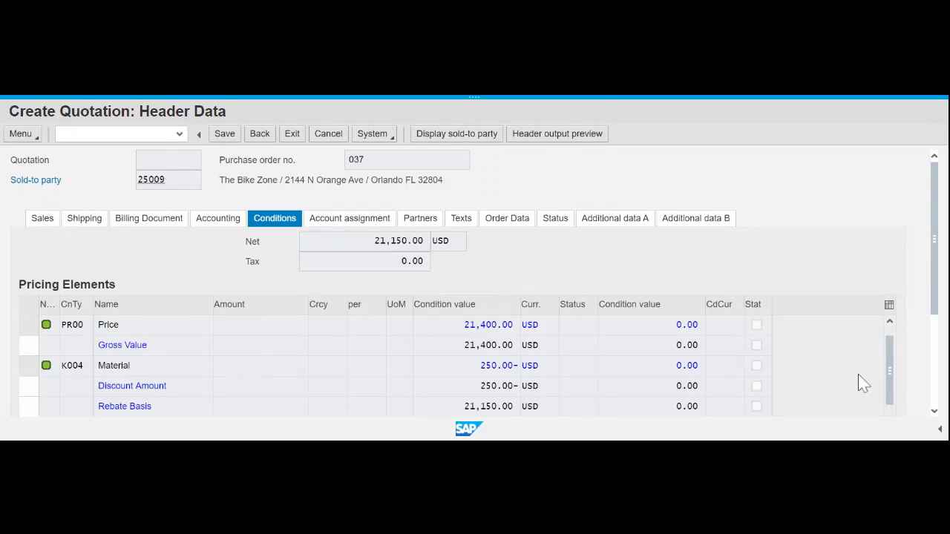
# - Scroll the header pricing elements to the empty row after the Standard - USA /With line
pyautogui.scroll(-1, 793, 360)
pyautogui.scroll(-1, 582, 385)
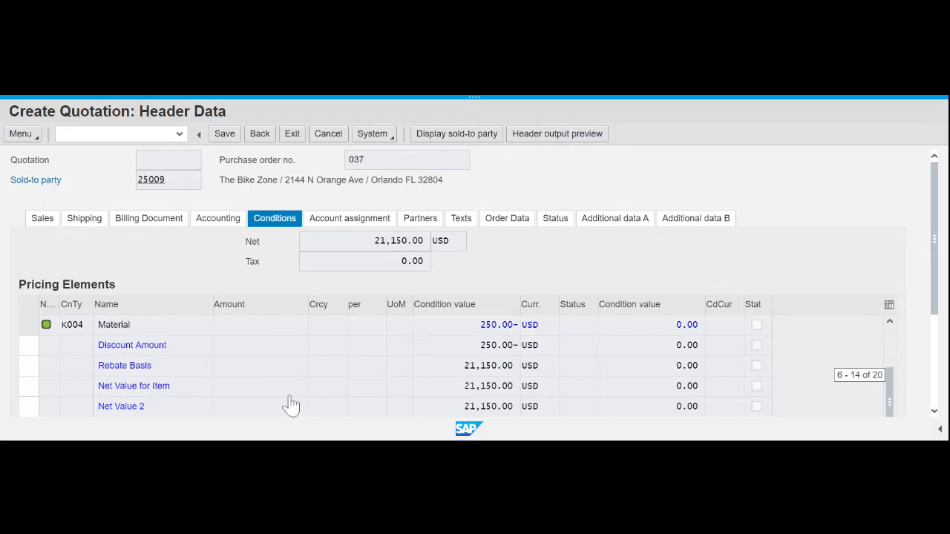
pyautogui.scroll(-3, 208, 384)
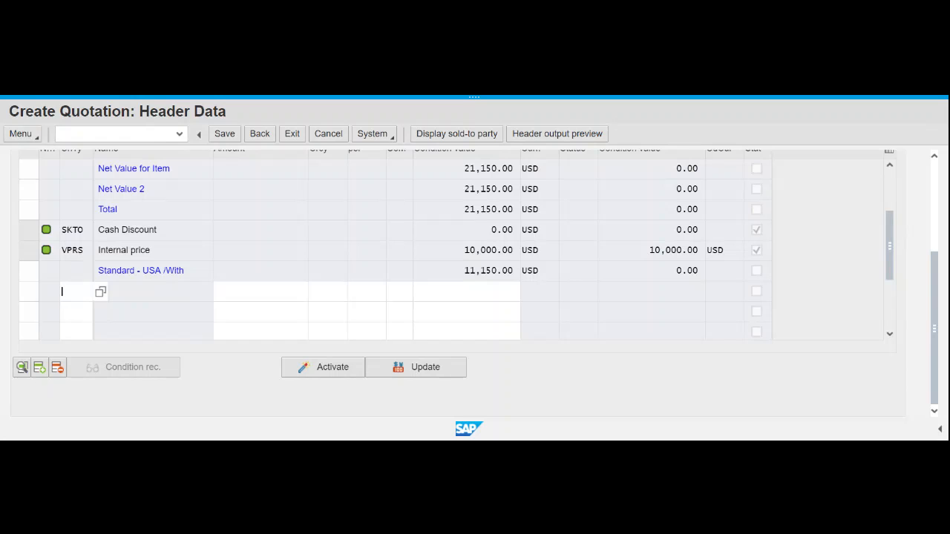
pyautogui.scroll(1, 79, 271)
pyautogui.scroll(3, 128, 203)
pyautogui.scroll(-3, 123, 201)
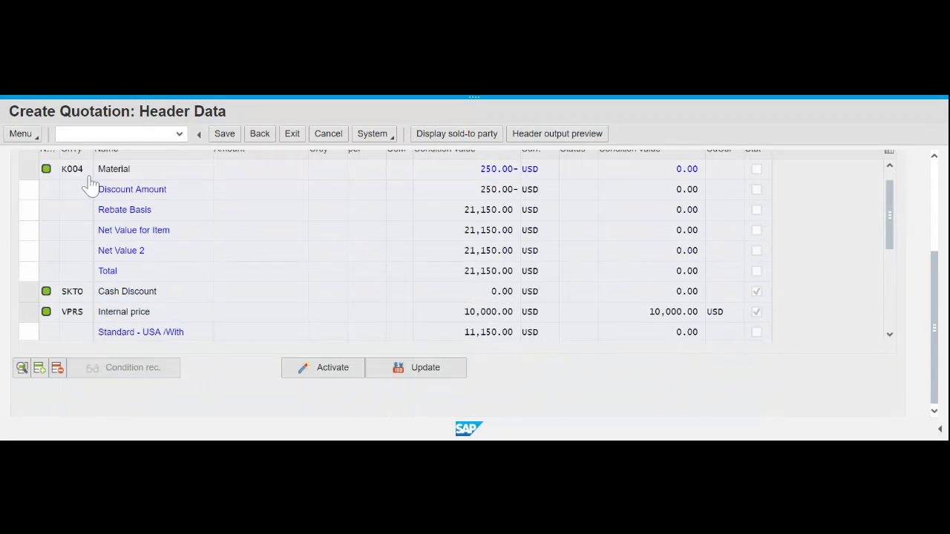
pyautogui.scroll(1, 66, 290)
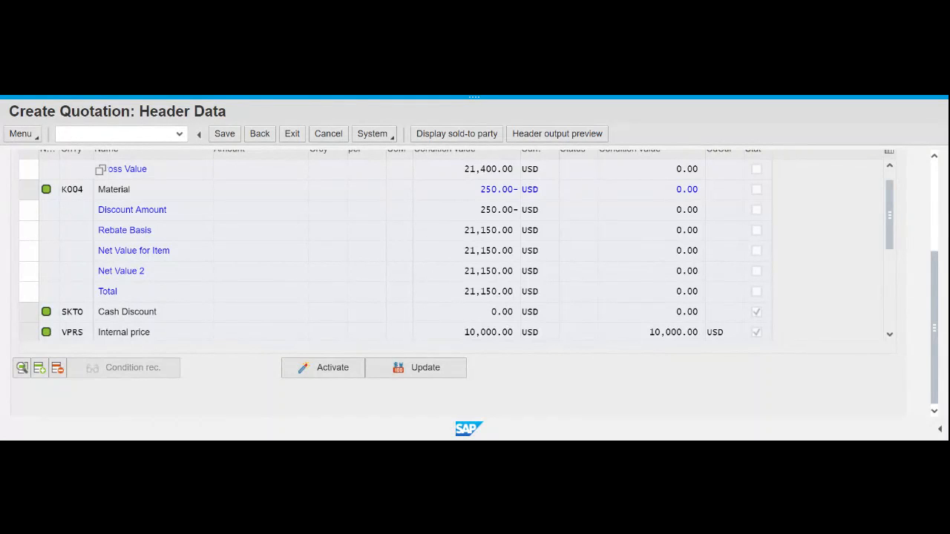
pyautogui.scroll(-1, 81, 290)
pyautogui.scroll(-3, 72, 316)
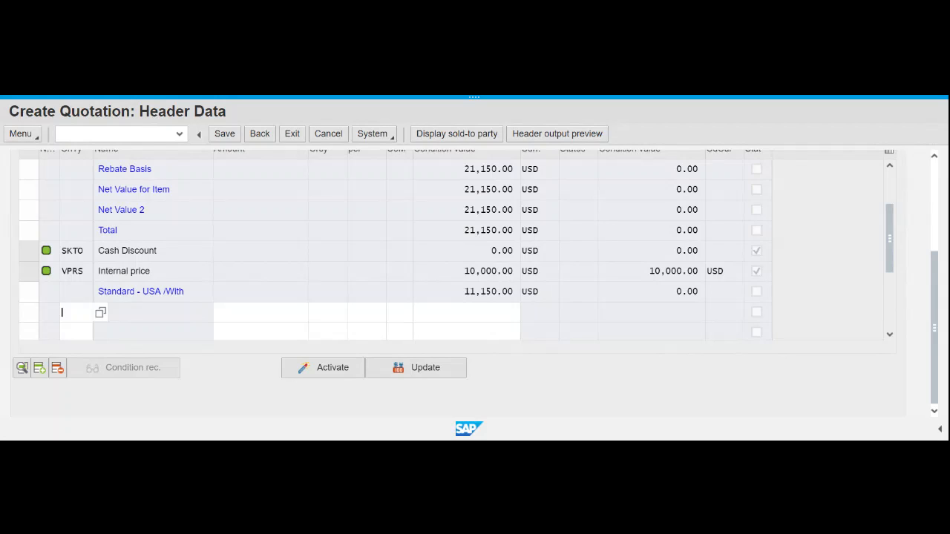
# - Add condition type RA00 (% Discount from Net) to the header's empty pricing row
pyautogui.write('ra00')
pyautogui.click(104, 316)
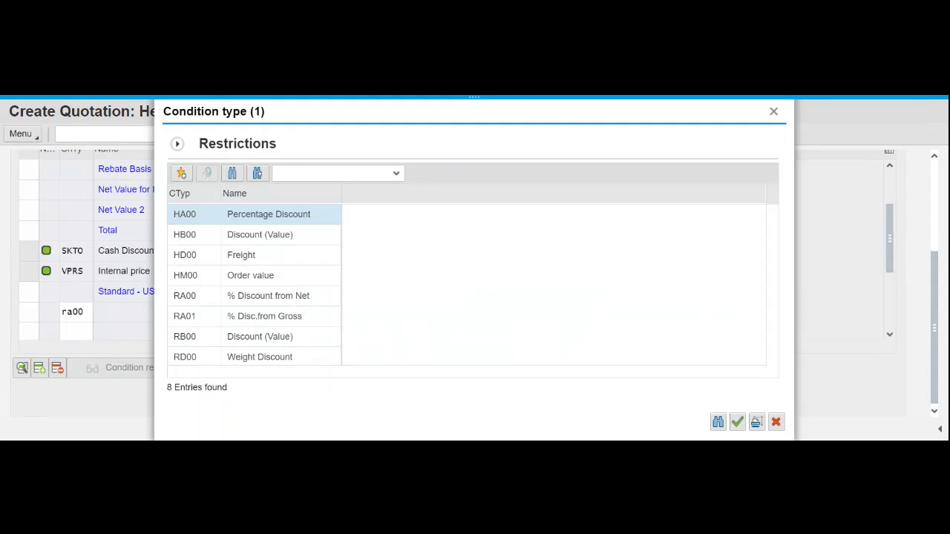
pyautogui.click(255, 302)
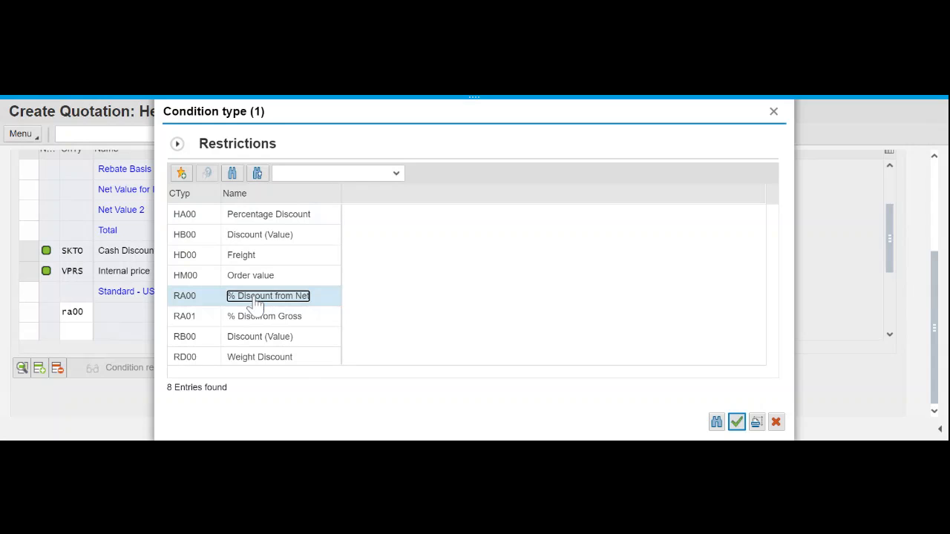
pyautogui.doubleClick(213, 301)
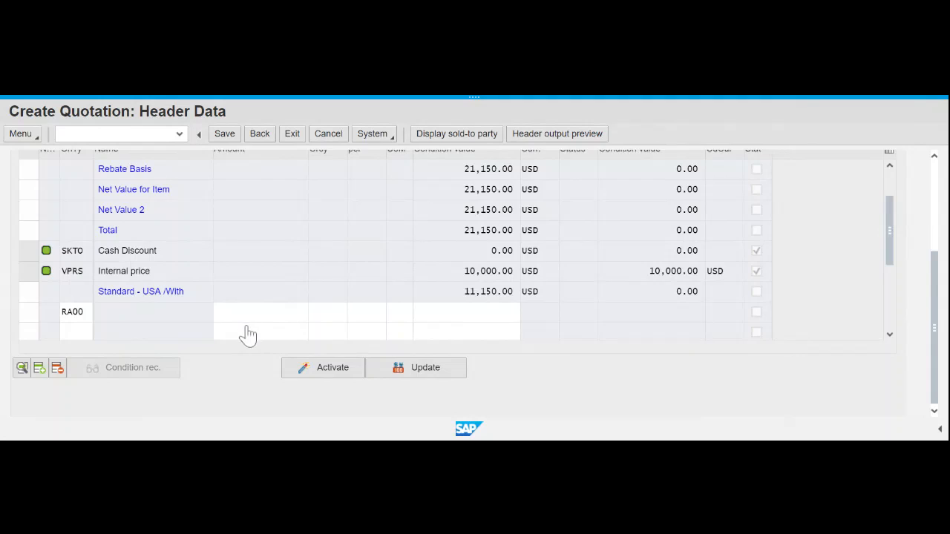
pyautogui.press('Return')
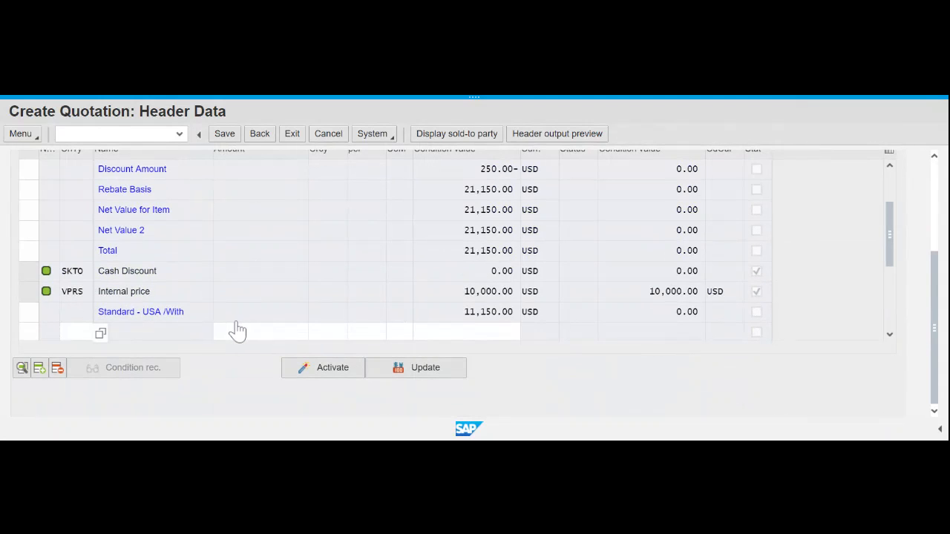
# - Apply 5 as the RA00 discount, bringing the quotation net value to 20,092.50 USD
pyautogui.scroll(-1, 236, 321)
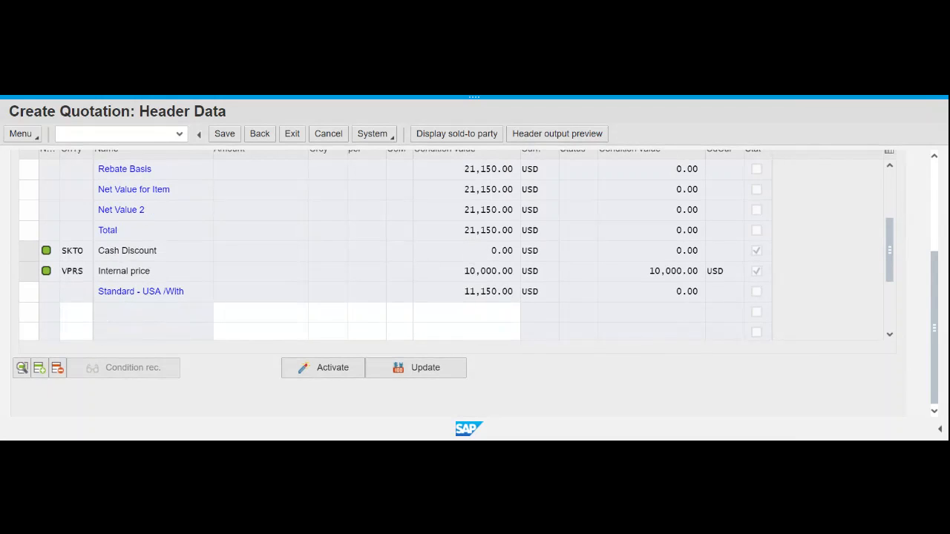
pyautogui.scroll(-1, 97, 297)
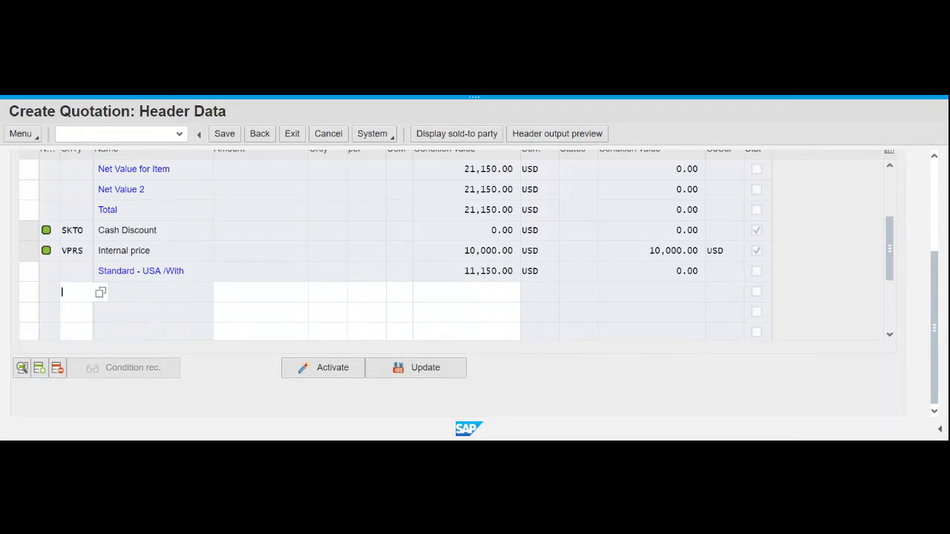
pyautogui.scroll(5, 238, 248)
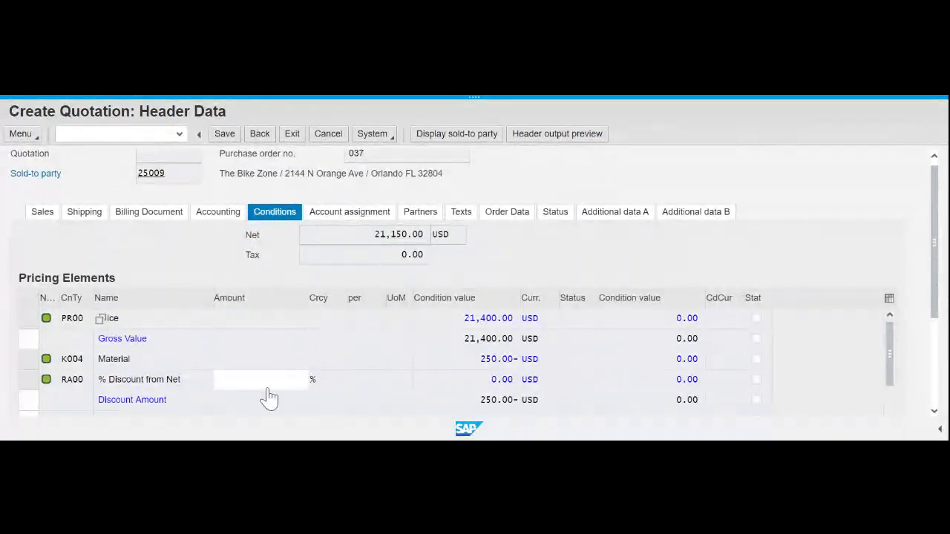
pyautogui.click(258, 381)
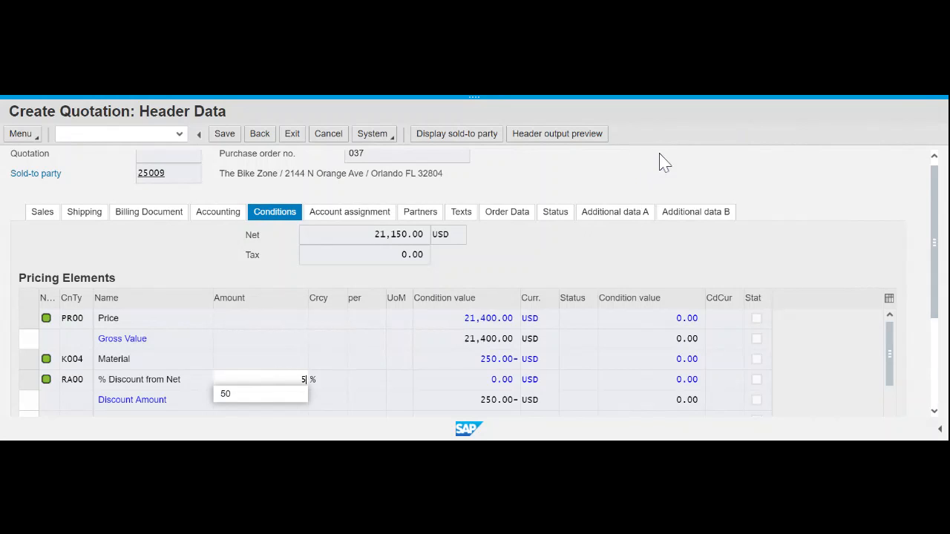
pyautogui.press('Return')
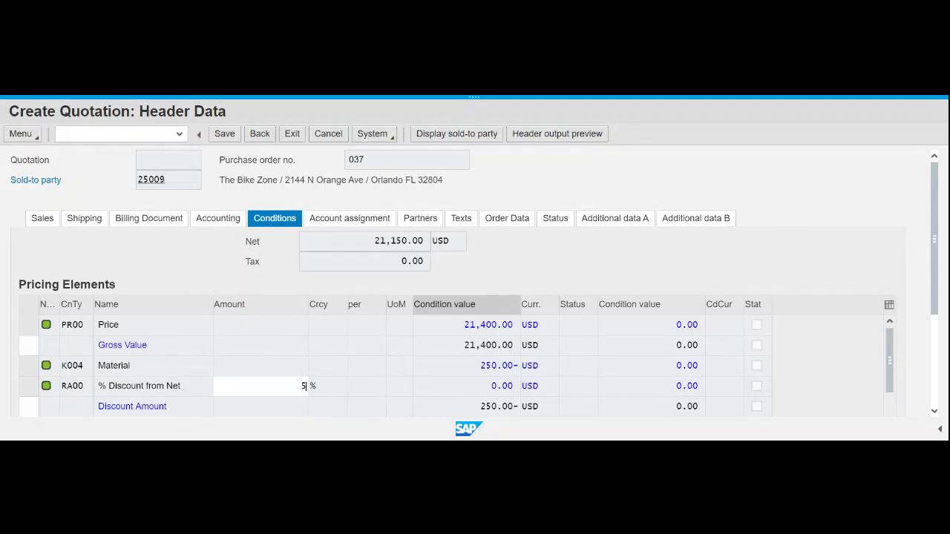
pyautogui.press('Return')
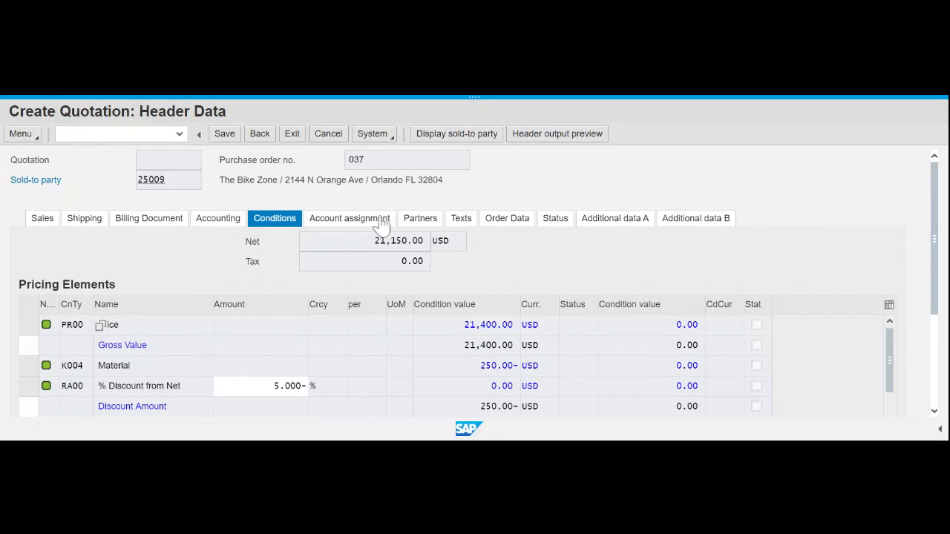
pyautogui.click(261, 136)
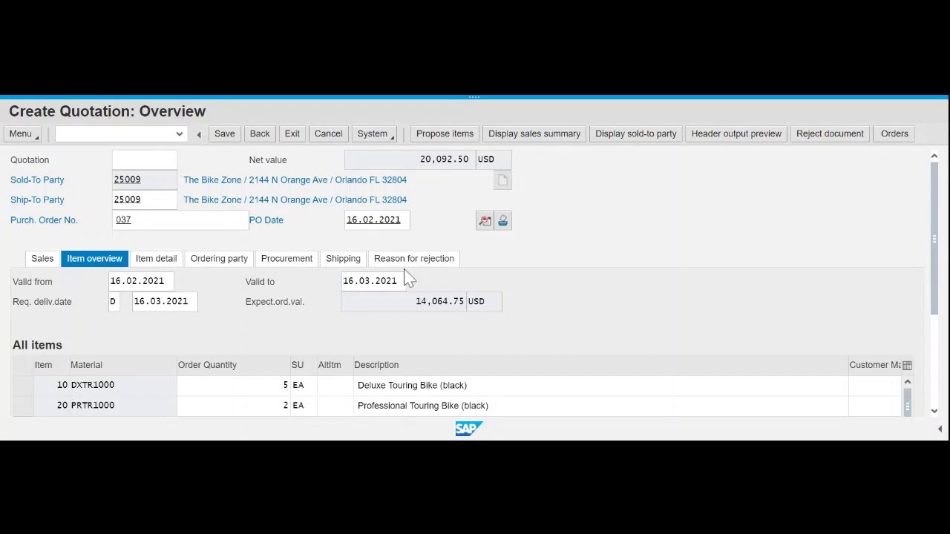
# - Attempt to save the quotation and highlight its 20,092.50 net value
pyautogui.click(226, 136)
pyautogui.moveTo(421, 160); pyautogui.dragTo(469, 160)
pyautogui.click(448, 159)
# - Select item 10 (DXTR1000) in the All items table and try opening its pricing conditions
pyautogui.click(23, 394)
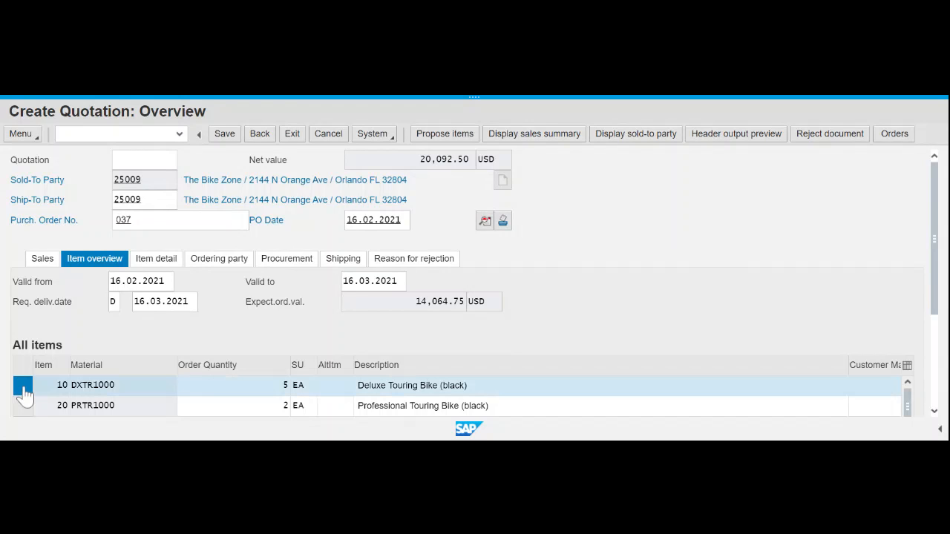
pyautogui.scroll(-2, 668, 312)
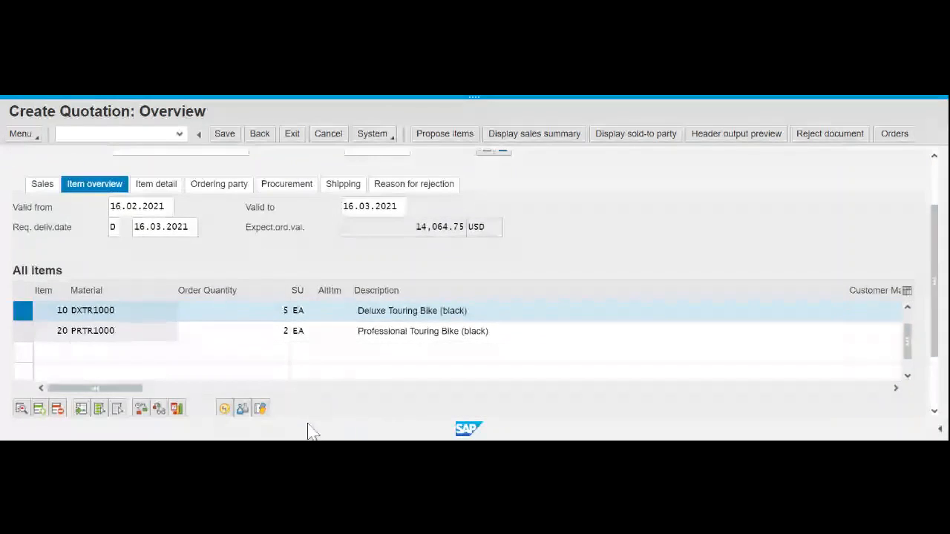
pyautogui.click(245, 410)
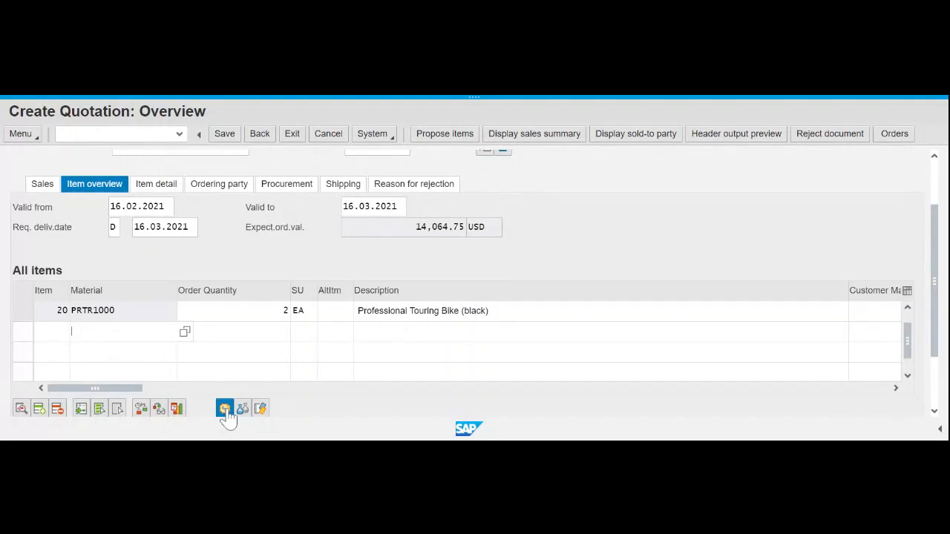
pyautogui.click(225, 411)
pyautogui.scroll(2, 361, 314)
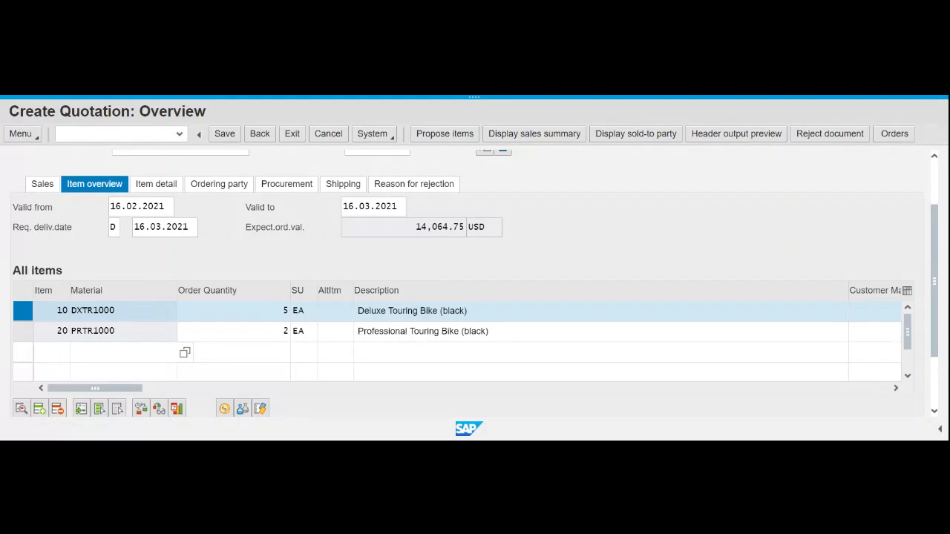
pyautogui.click(224, 410)
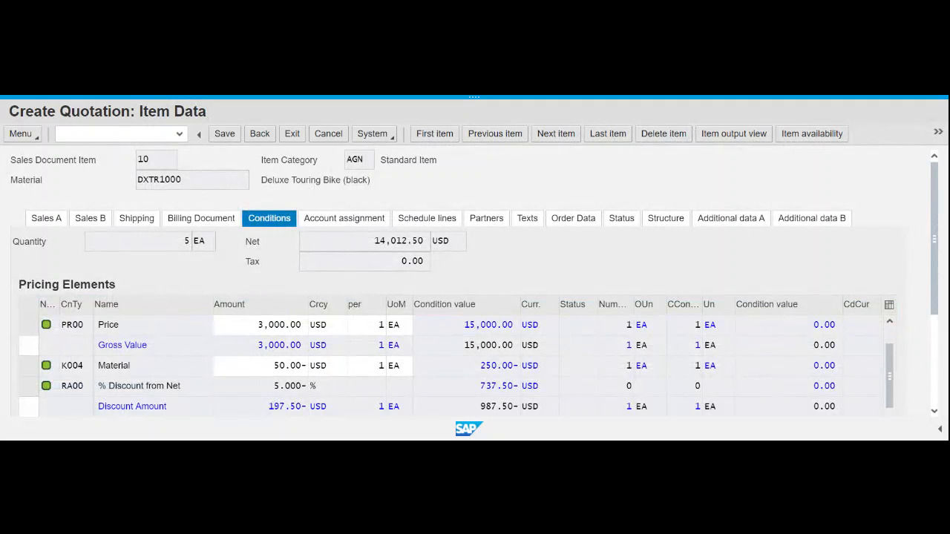
pyautogui.scroll(-1, 193, 384)
pyautogui.scroll(-5, 96, 334)
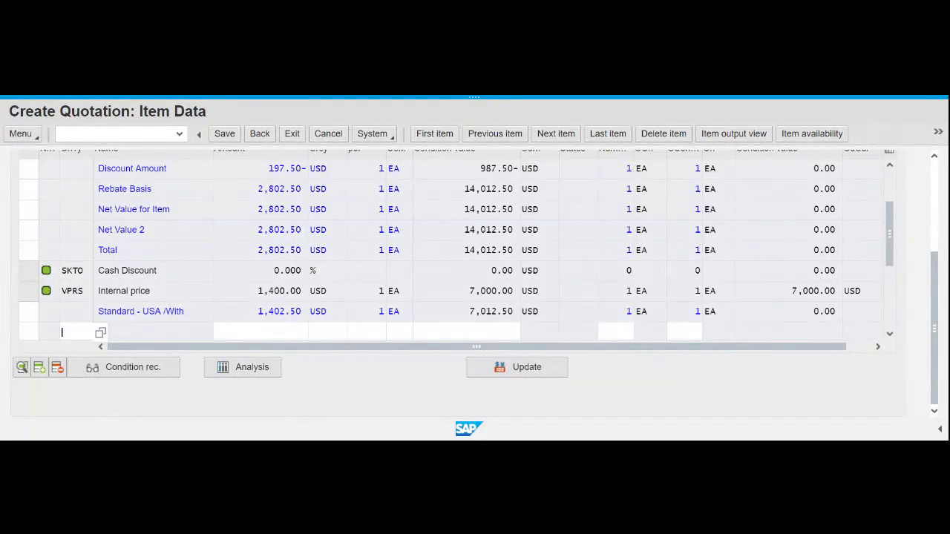
pyautogui.scroll(1, 83, 333)
pyautogui.scroll(3, 83, 333)
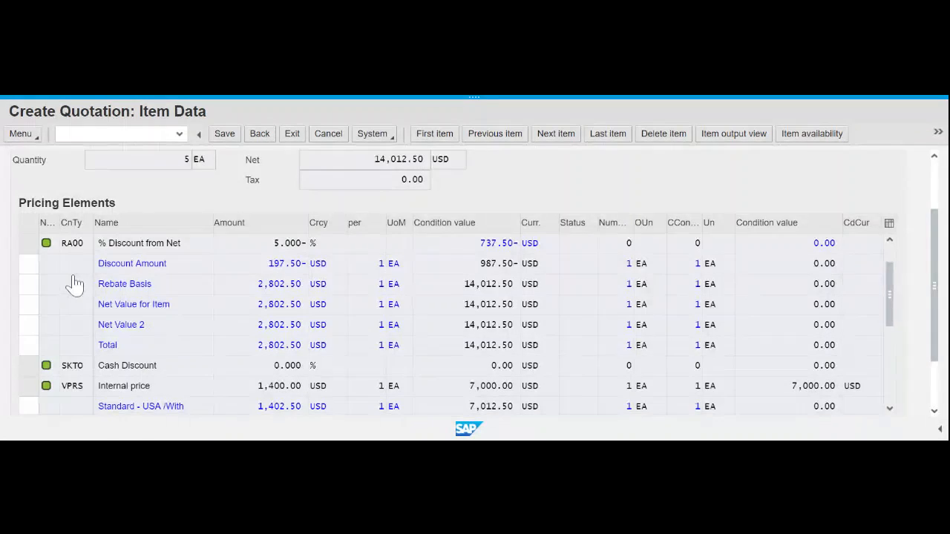
pyautogui.scroll(1, 74, 284)
pyautogui.scroll(-3, 76, 230)
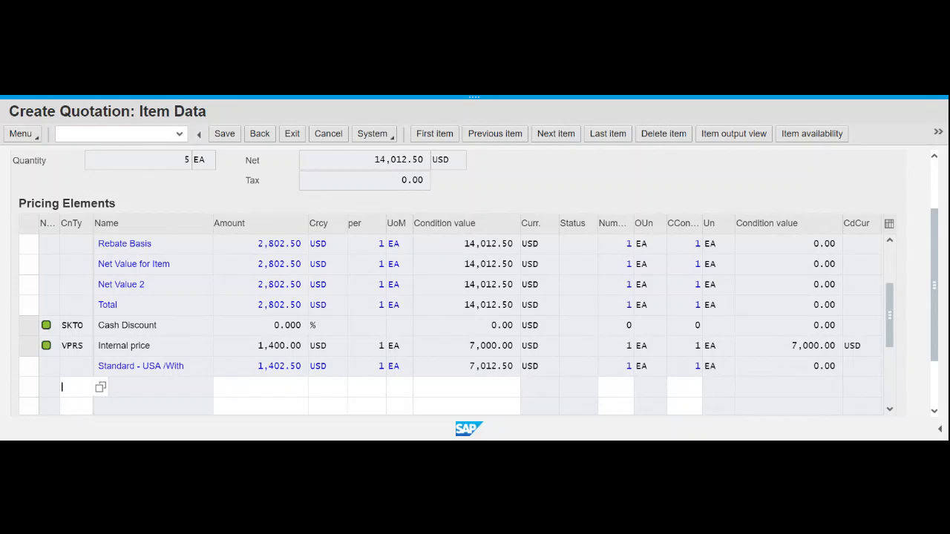
pyautogui.click(304, 387)
pyautogui.click(75, 387)
pyautogui.press('Tab')
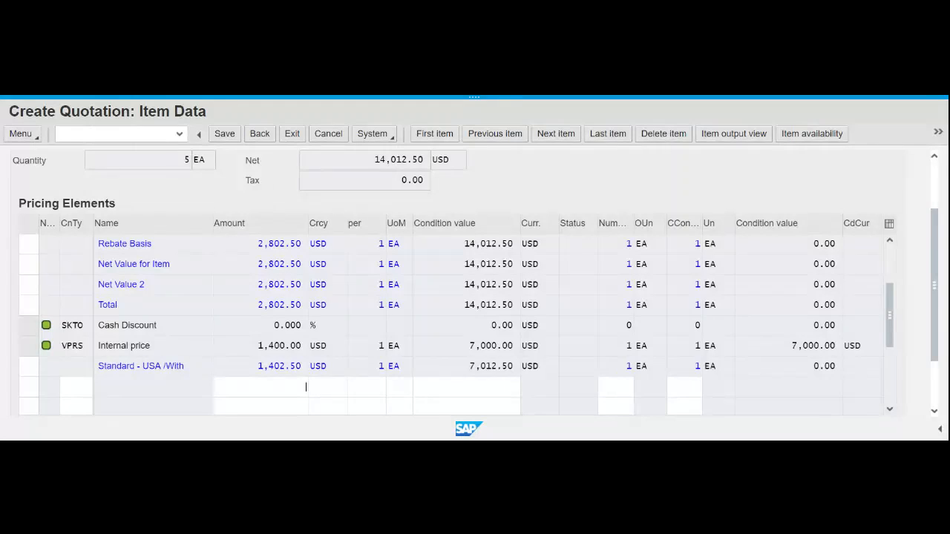
pyautogui.click(260, 141)
pyautogui.click(264, 142)
pyautogui.click(264, 142)
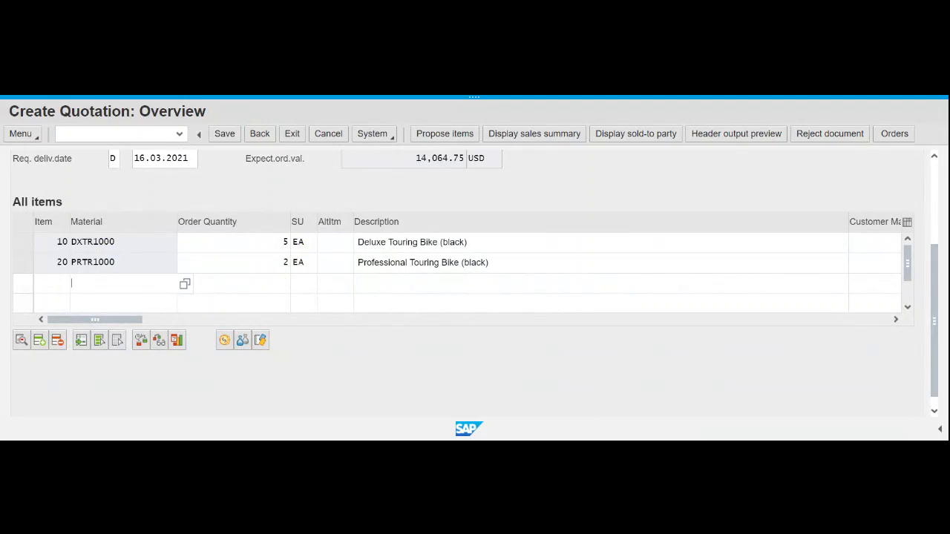
# - Open Goto > Header > Conditions: 21,400.00 gross, 1,307.50- discount, 20,092.50 USD net
pyautogui.click(34, 138)
pyautogui.click(34, 138)
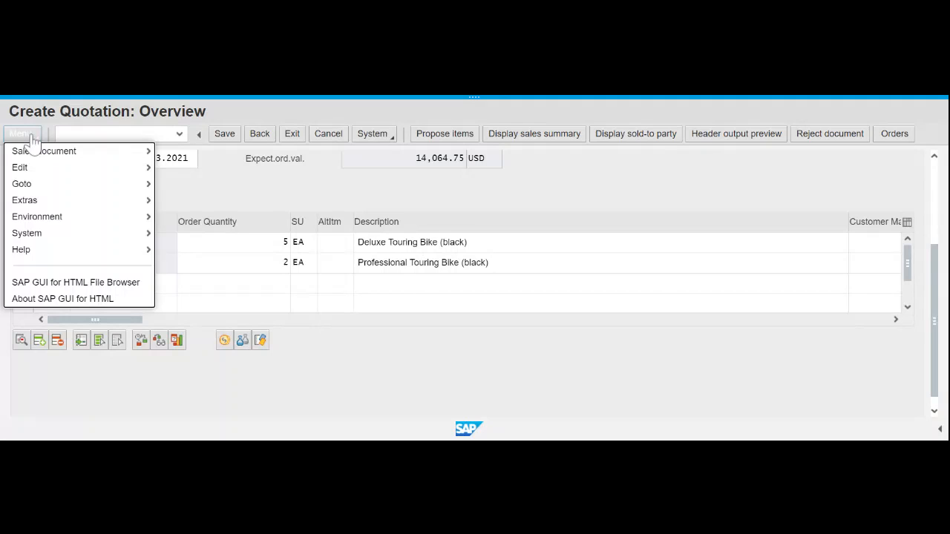
pyautogui.moveTo(40, 186)
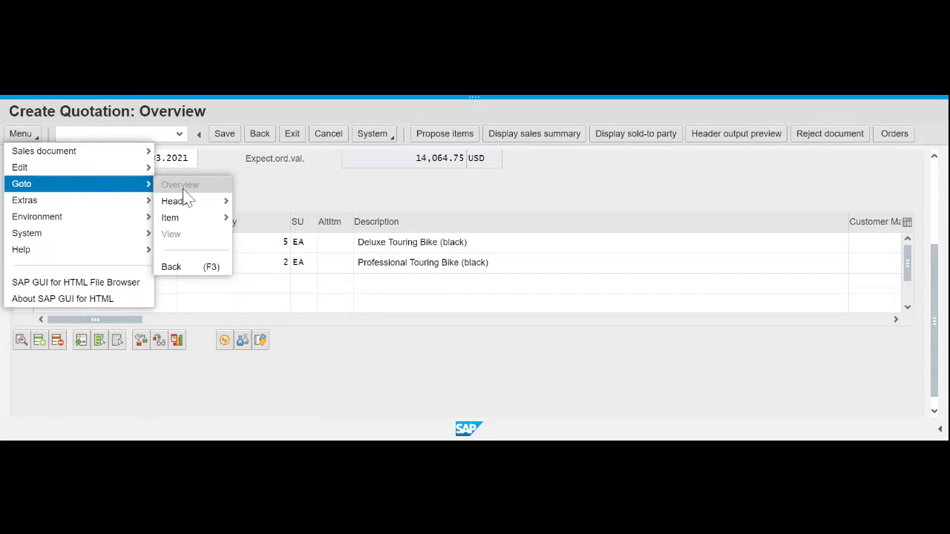
pyautogui.moveTo(192, 208)
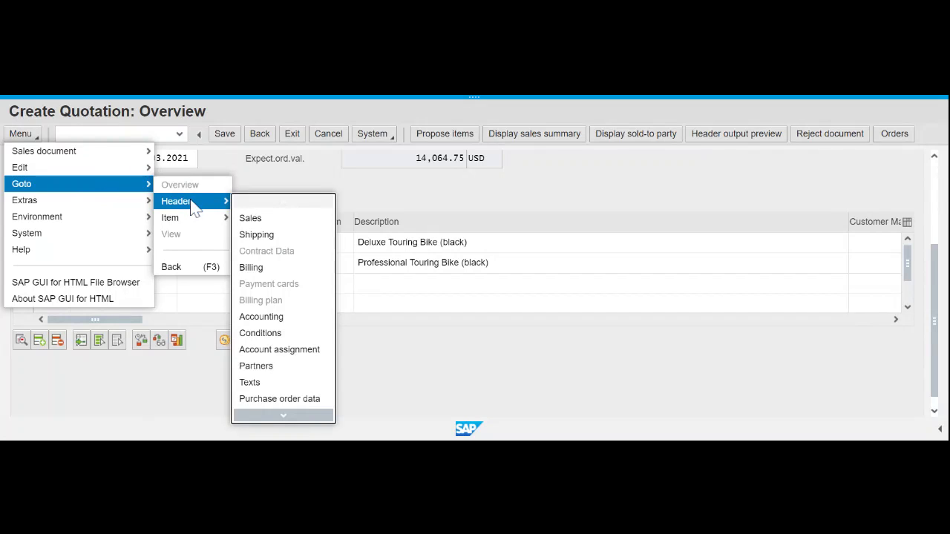
pyautogui.click(307, 338)
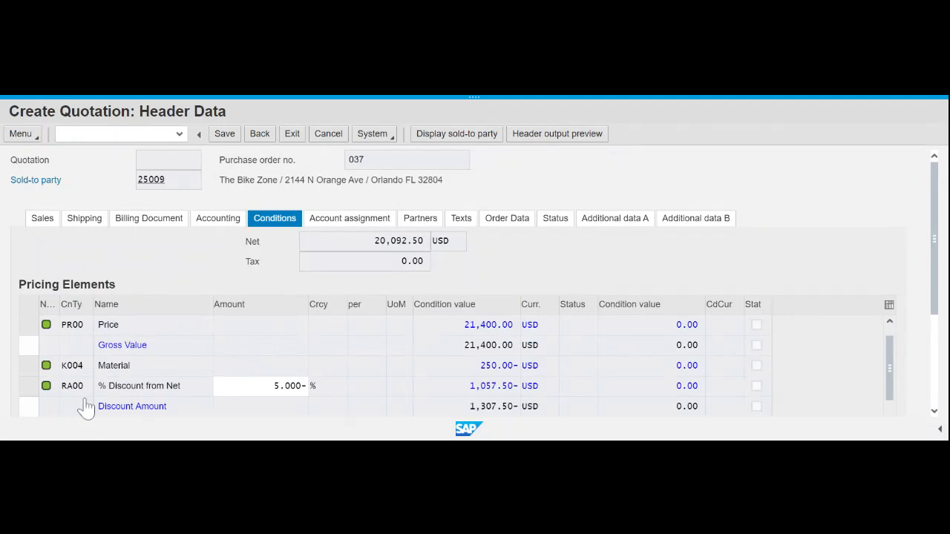
# - Scroll the header conditions down to the empty row and check its amount cell
pyautogui.scroll(-1, 81, 410)
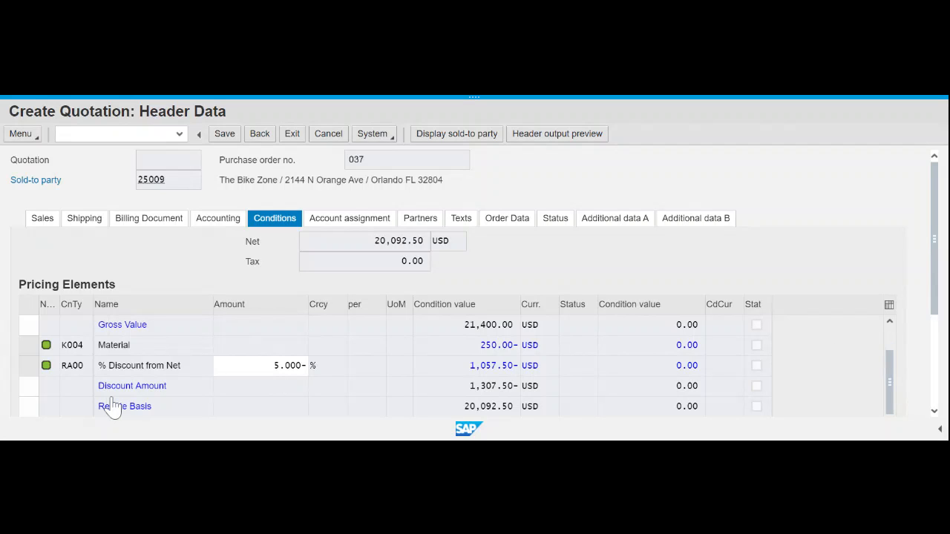
pyautogui.scroll(-1, 111, 406)
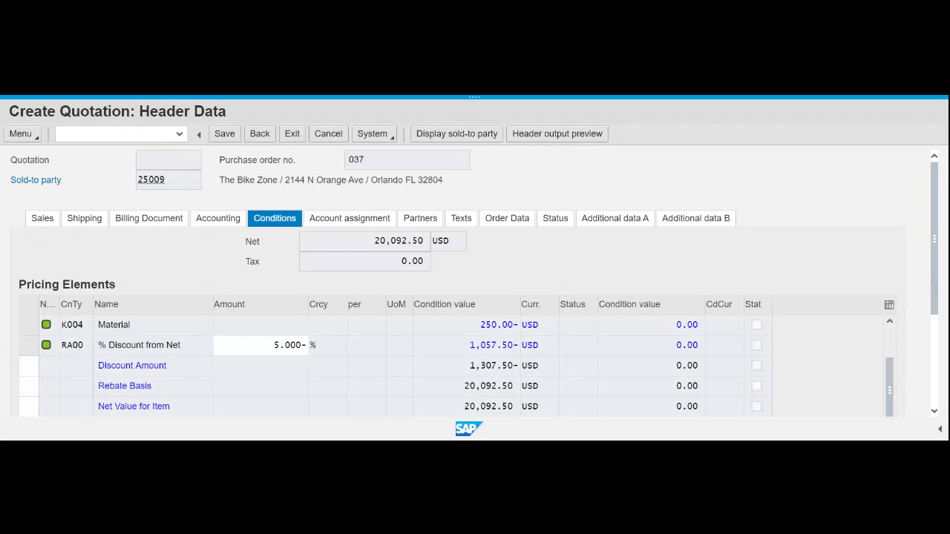
pyautogui.scroll(-1, 111, 407)
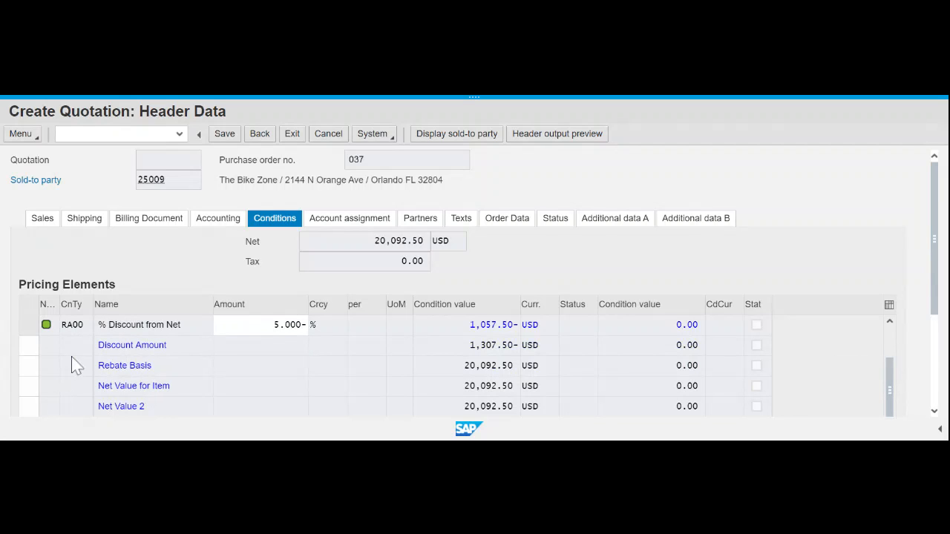
pyautogui.scroll(-3, 74, 365)
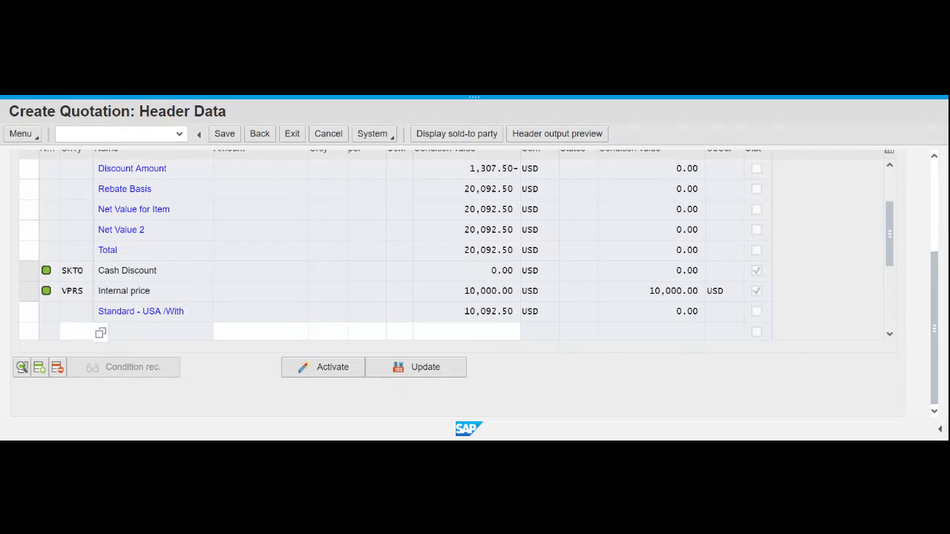
pyautogui.click(305, 332)
pyautogui.click(263, 137)
# - Review the RA00 discount condition, then return to the Create Quotation overview
pyautogui.click(78, 332)
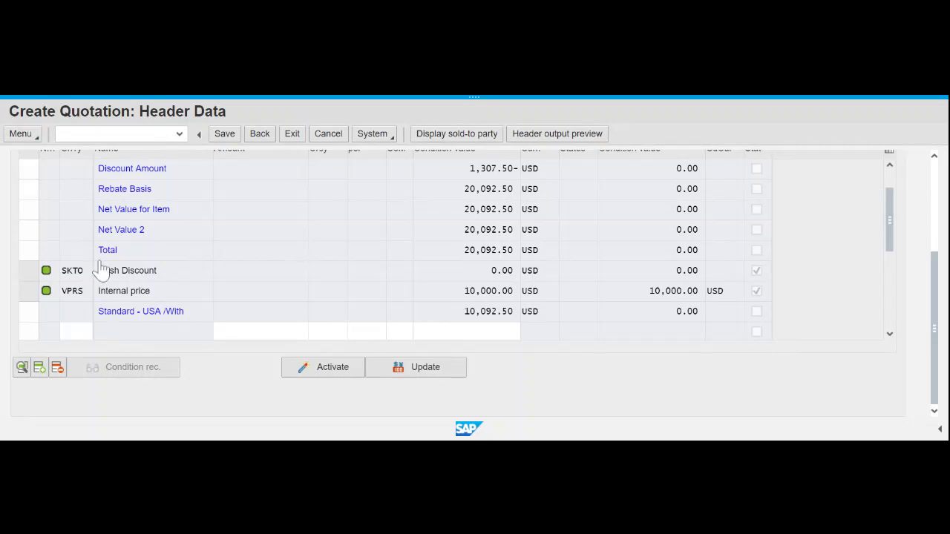
pyautogui.scroll(1, 89, 251)
pyautogui.scroll(1, 89, 208)
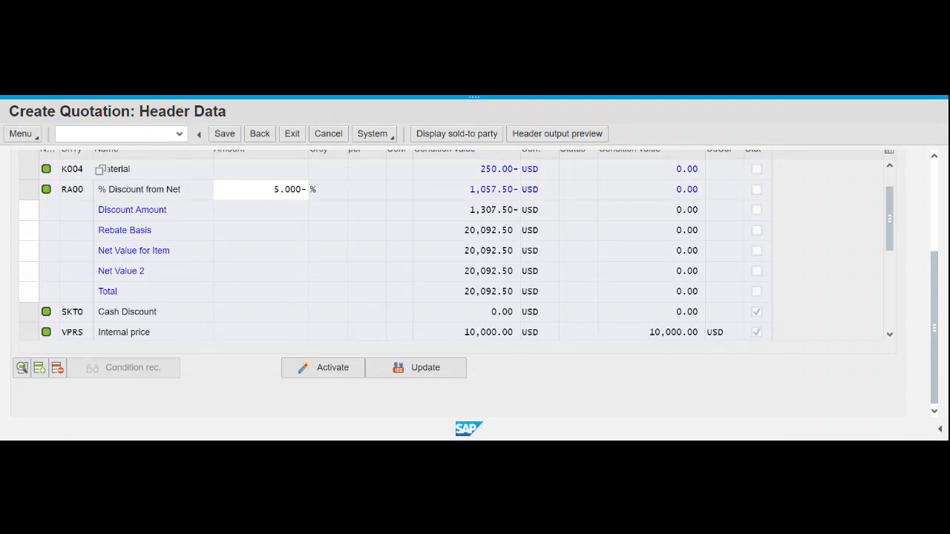
pyautogui.moveTo(84, 190); pyautogui.dragTo(60, 192)
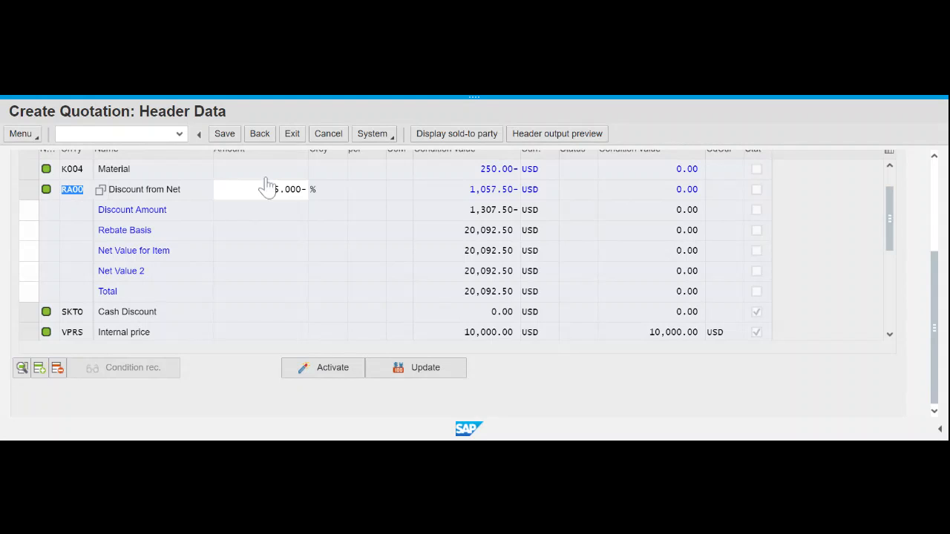
pyautogui.click(259, 135)
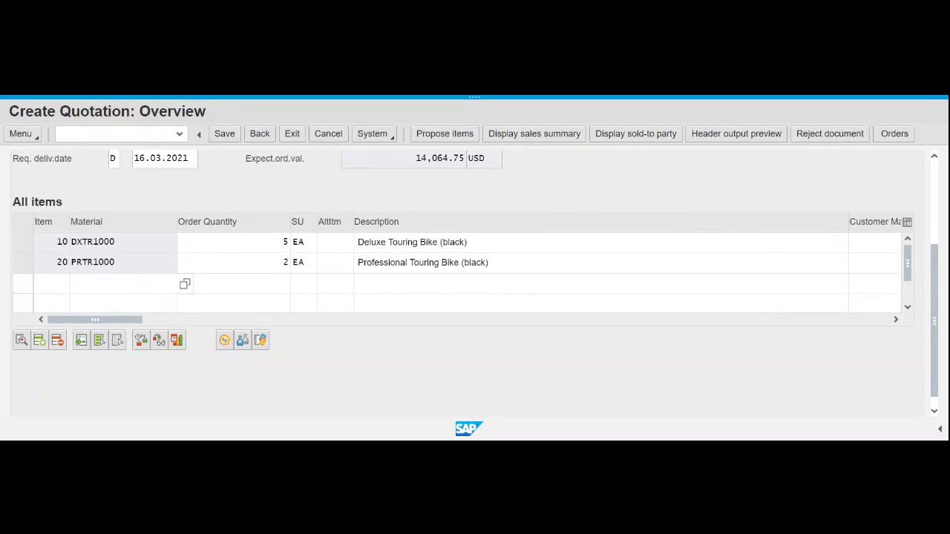
# - Save The Bike Zone quotation so it is stored as number 20000021
pyautogui.click(258, 136)
pyautogui.scroll(5, 346, 261)
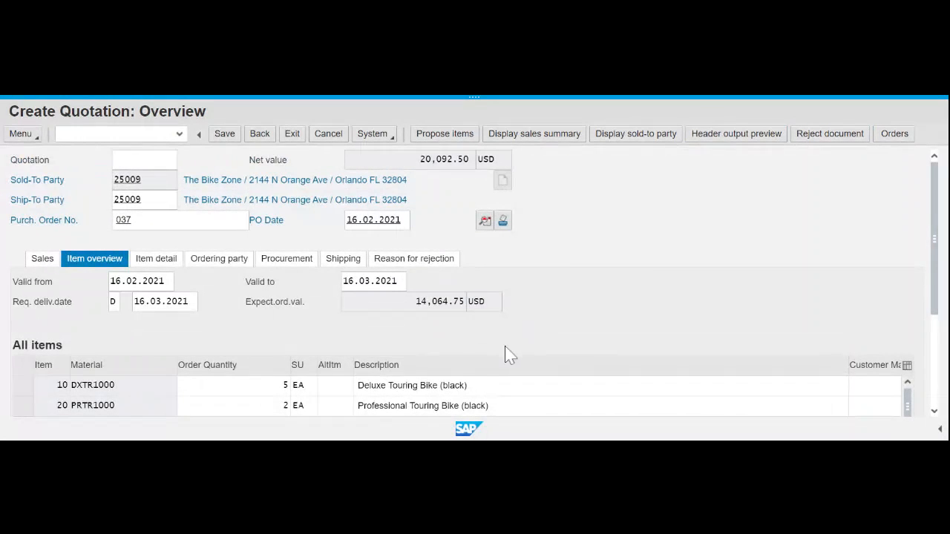
pyautogui.click(229, 137)
pyautogui.click(229, 137)
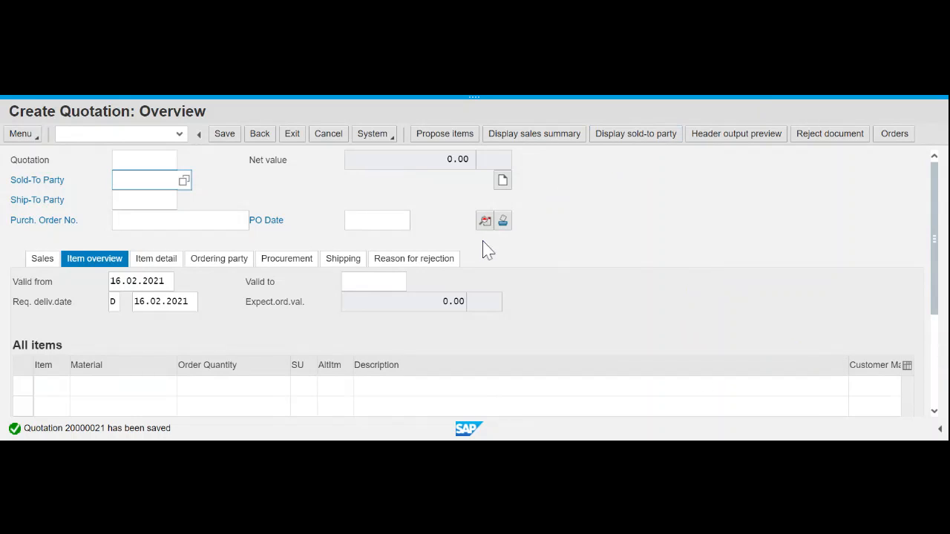
# - Return to SAP Easy Access, collapse Quotation and expand Sales > Order to list VA01–VA03
pyautogui.click(267, 141)
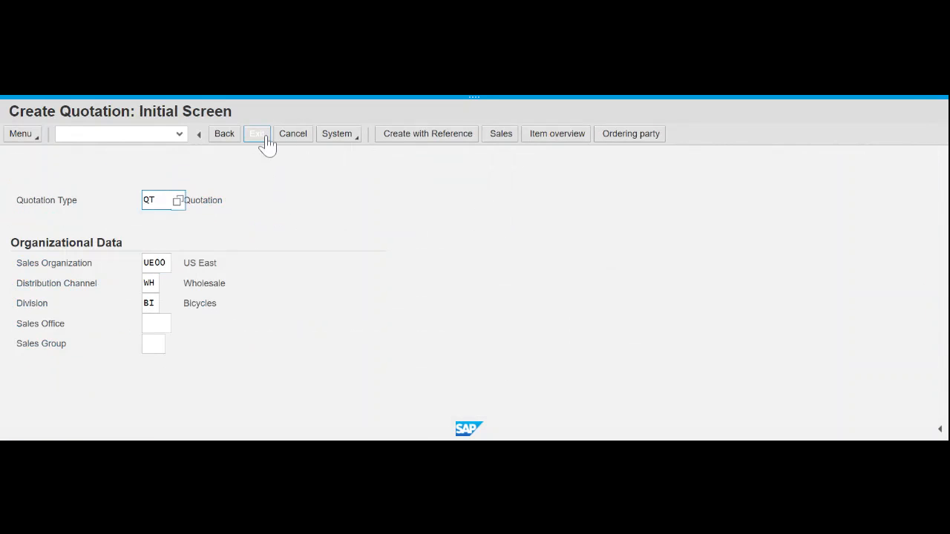
pyautogui.click(265, 140)
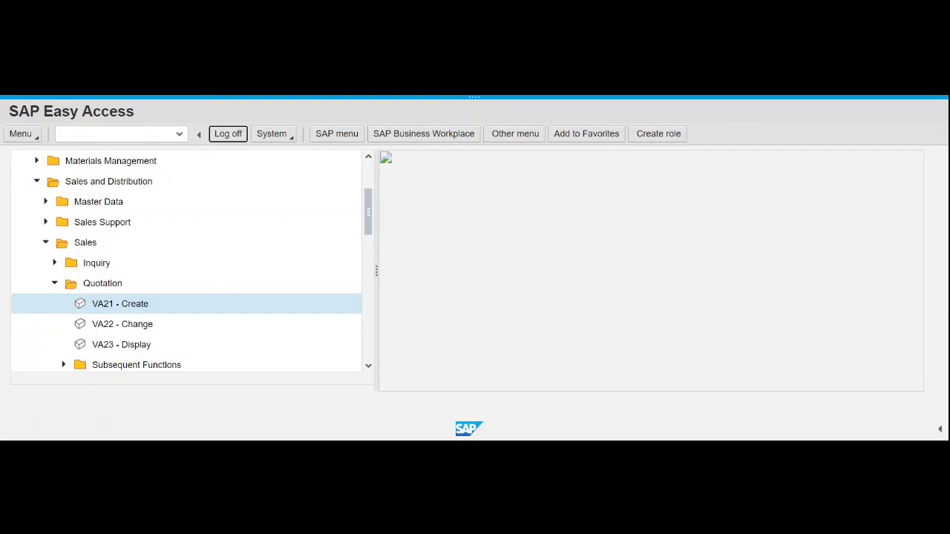
pyautogui.click(55, 285)
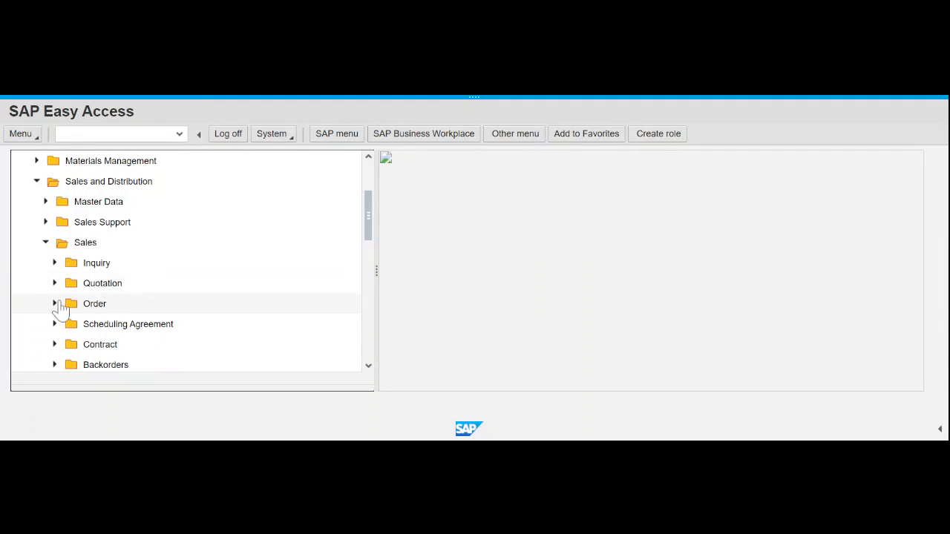
pyautogui.click(55, 304)
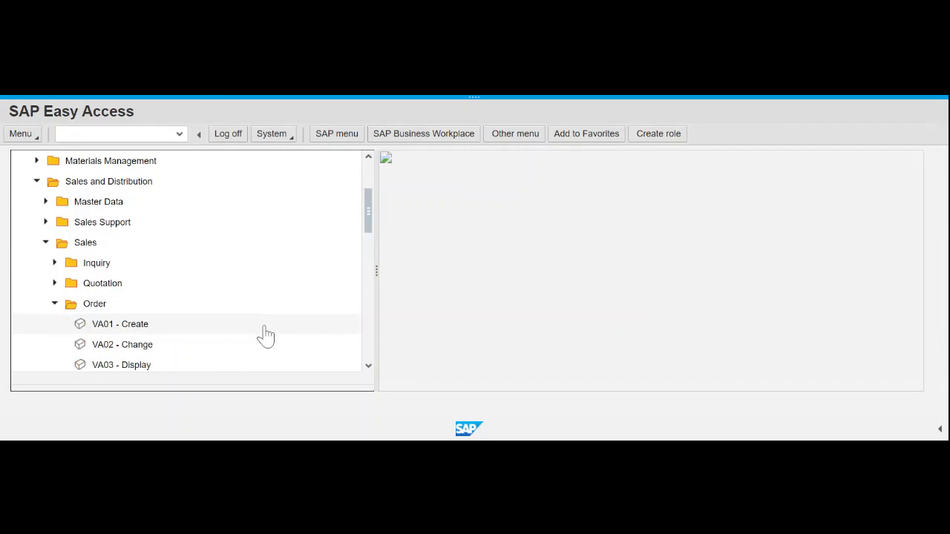
# - Start VA01 Create Sales Order and begin the Order Type entry with 'or'
pyautogui.doubleClick(119, 327)
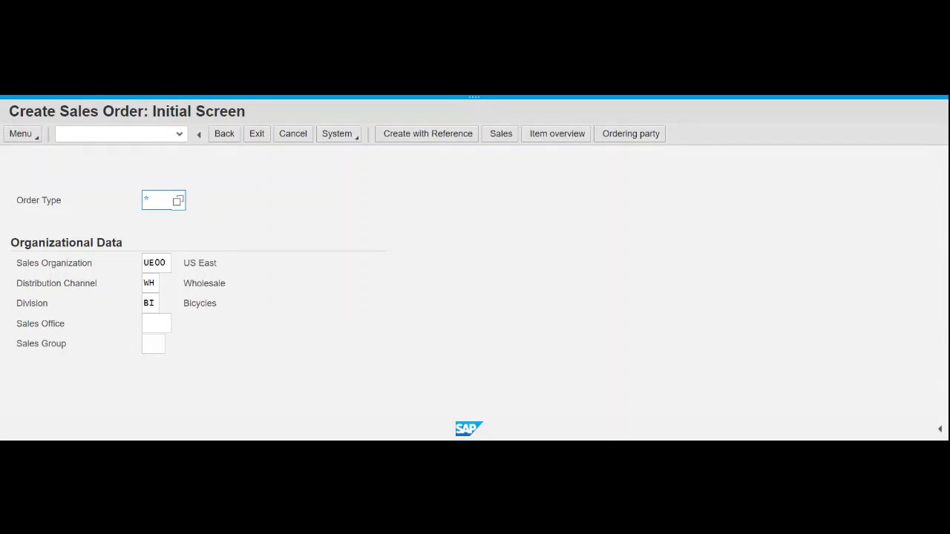
pyautogui.write('Or')
# - Browse the Sales Document Type value list past entries like RE Returns and SO Rush Order
pyautogui.click(183, 203)
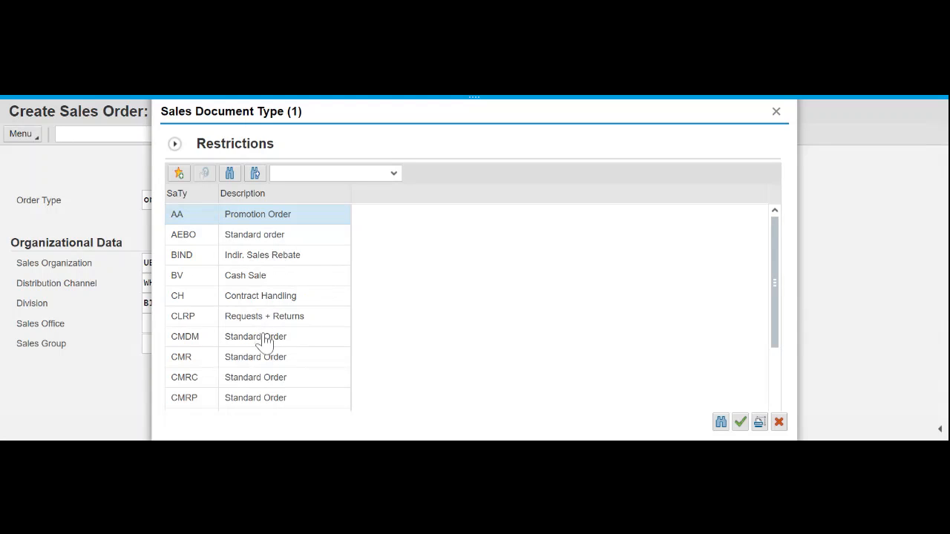
pyautogui.scroll(-3, 263, 340)
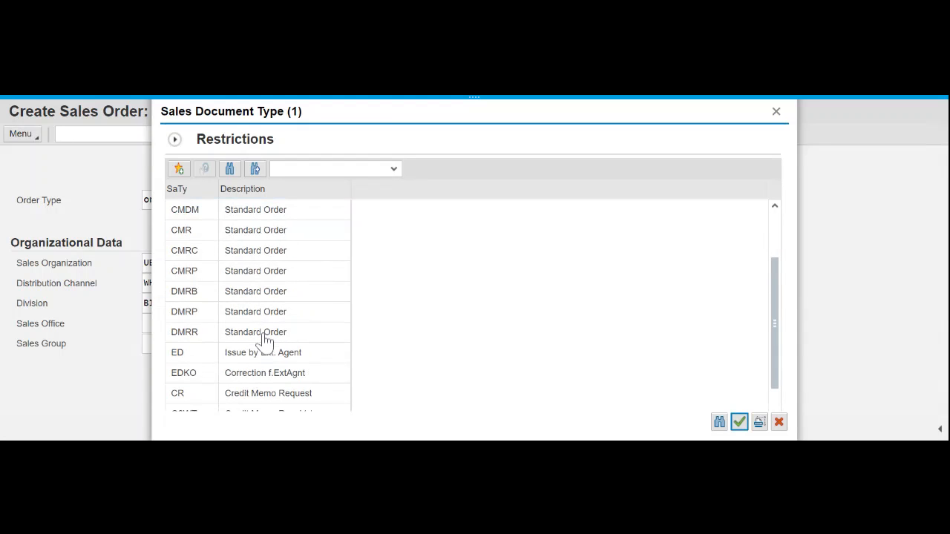
pyautogui.scroll(-5, 264, 340)
pyautogui.scroll(-5, 265, 340)
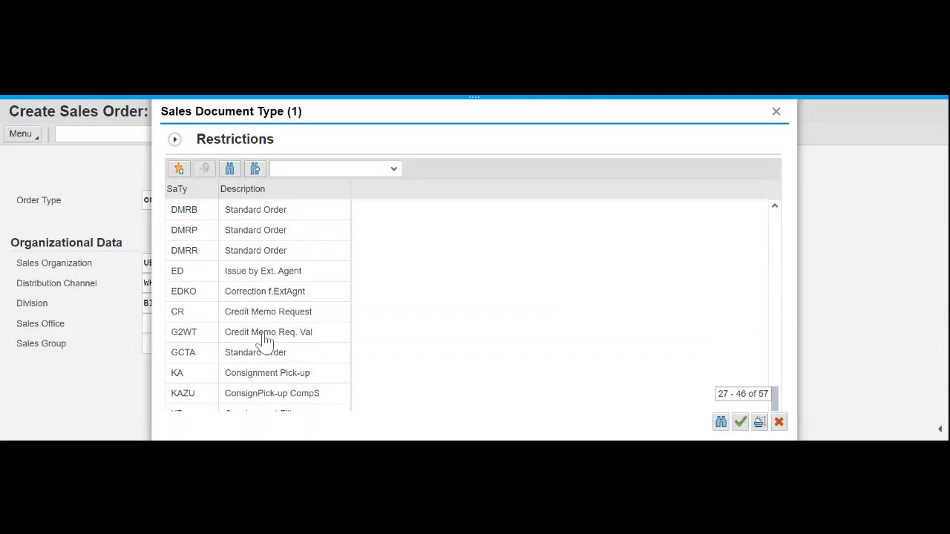
pyautogui.scroll(-1, 320, 327)
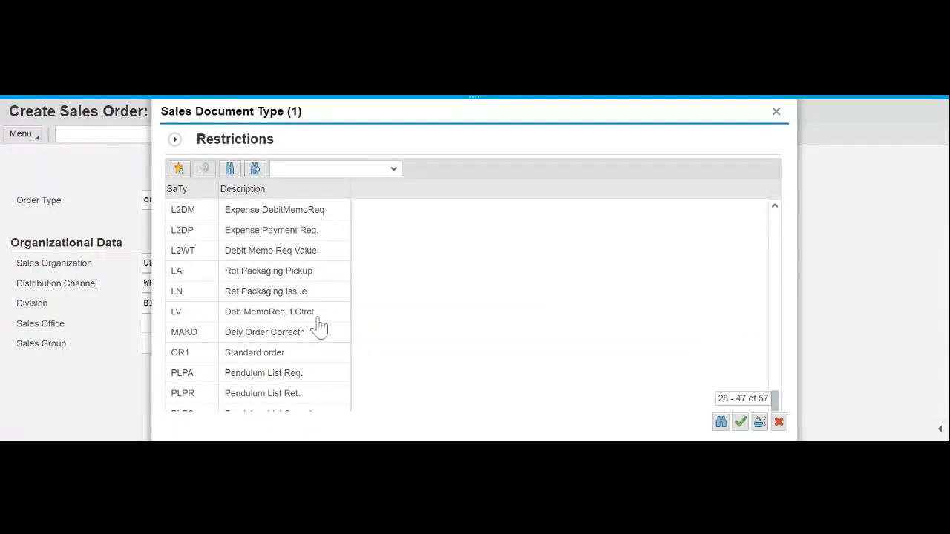
pyautogui.scroll(-1, 300, 319)
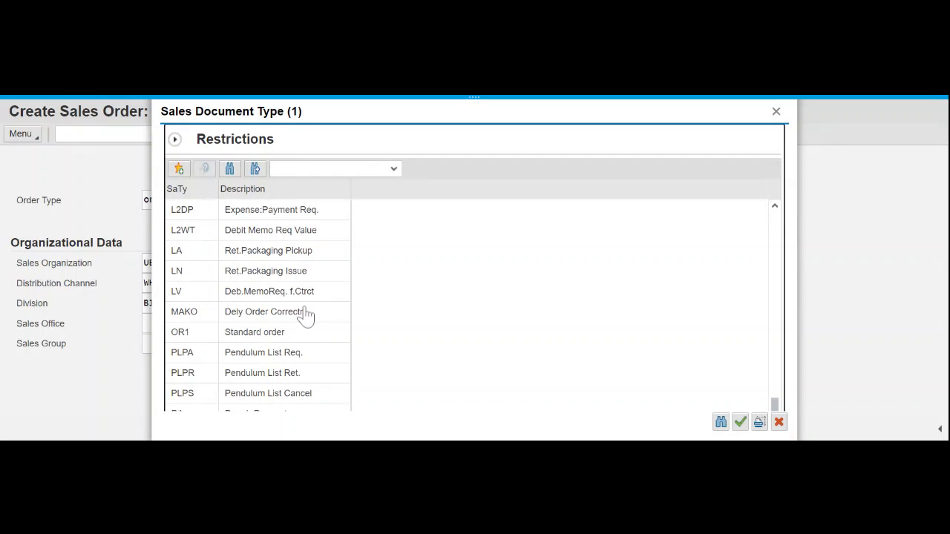
pyautogui.scroll(-1, 281, 342)
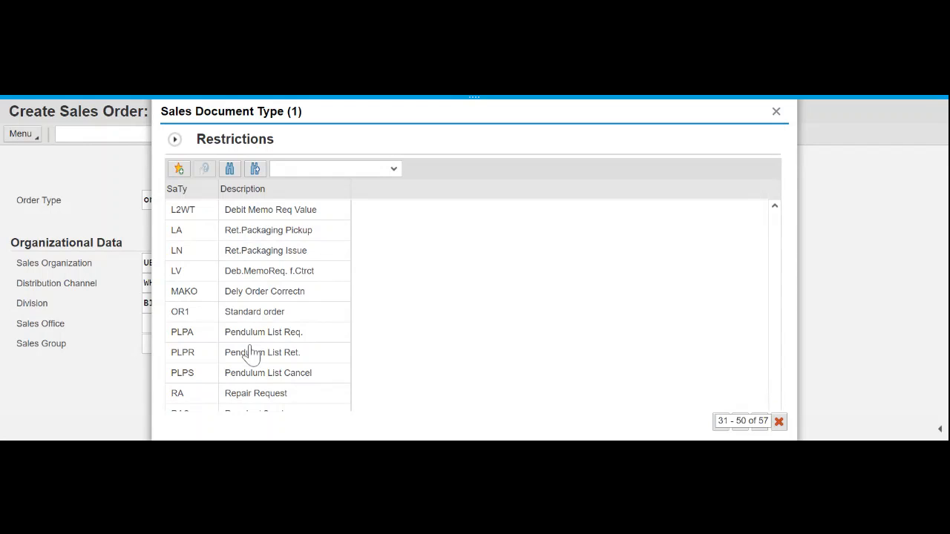
pyautogui.scroll(-1, 253, 355)
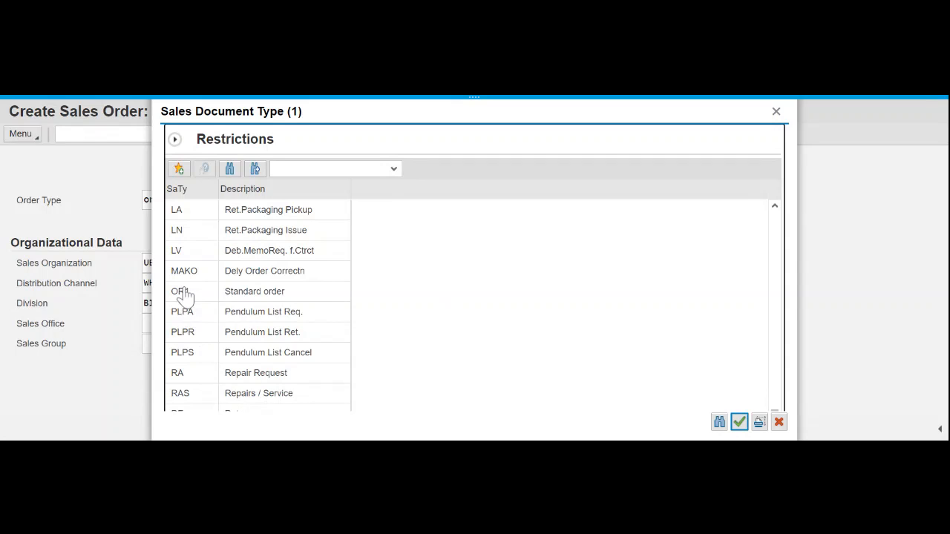
pyautogui.scroll(-1, 288, 331)
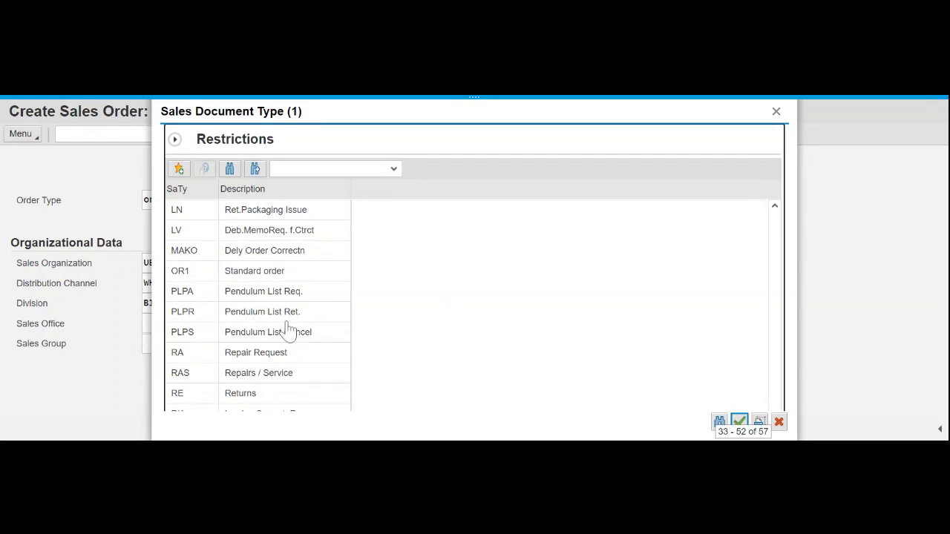
pyautogui.scroll(-4, 282, 332)
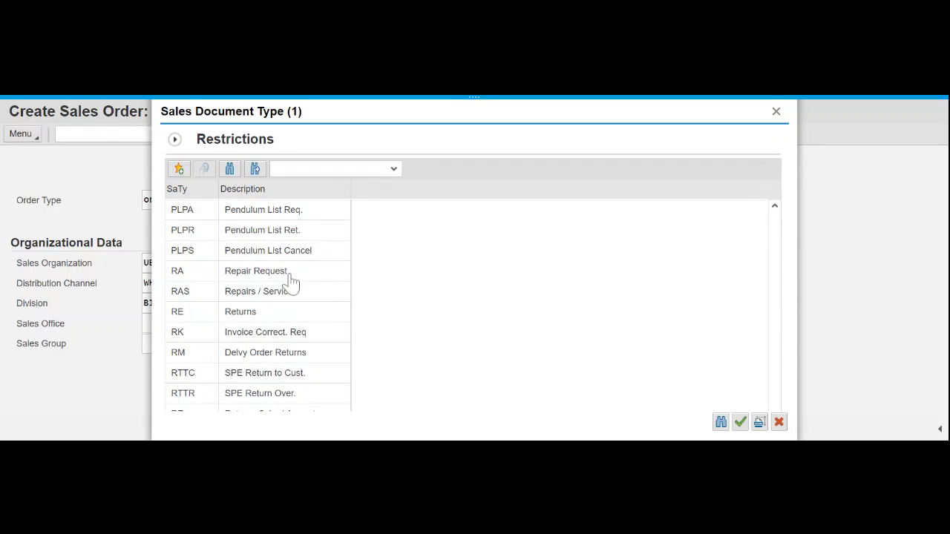
pyautogui.scroll(-1, 291, 282)
pyautogui.scroll(-1, 291, 284)
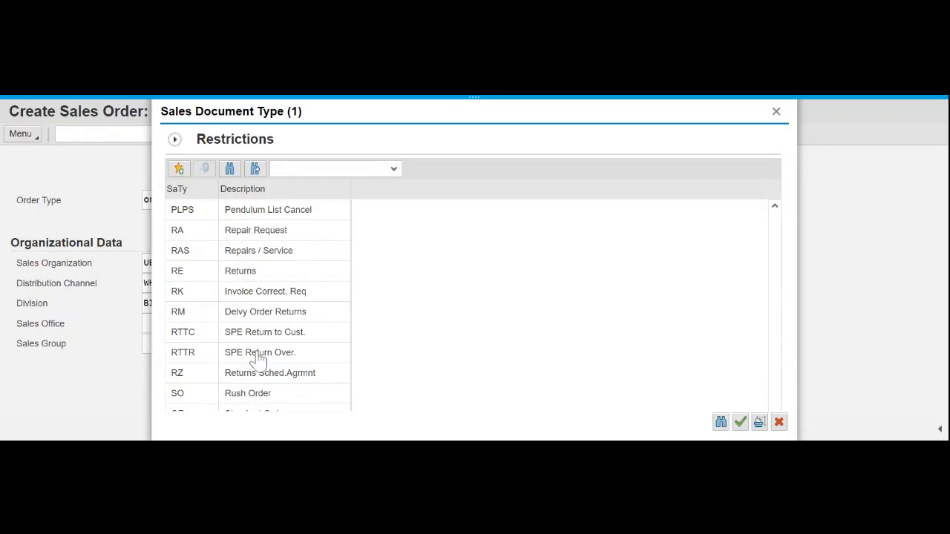
pyautogui.scroll(3, 252, 358)
pyautogui.scroll(-3, 267, 365)
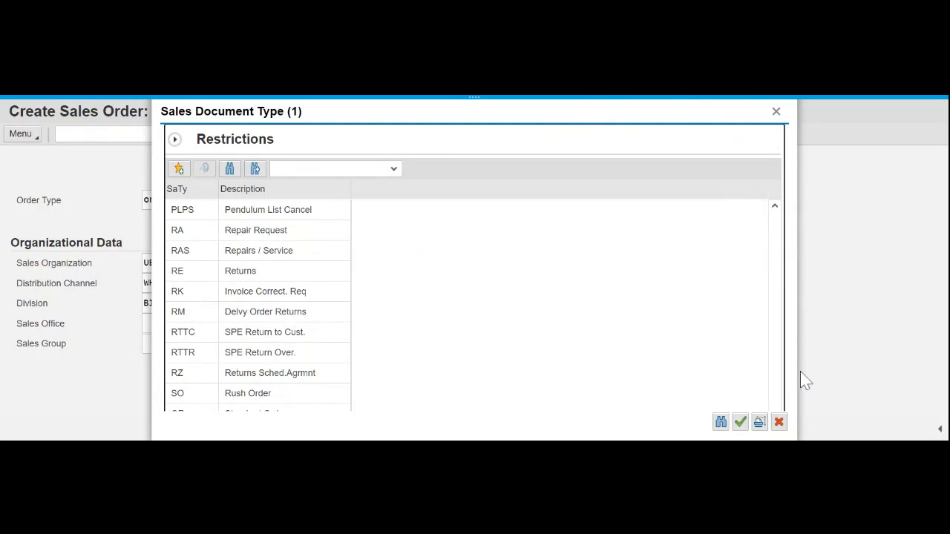
# - Choose AA Promotion Order from the order type list as the Order Type
pyautogui.click(394, 169)
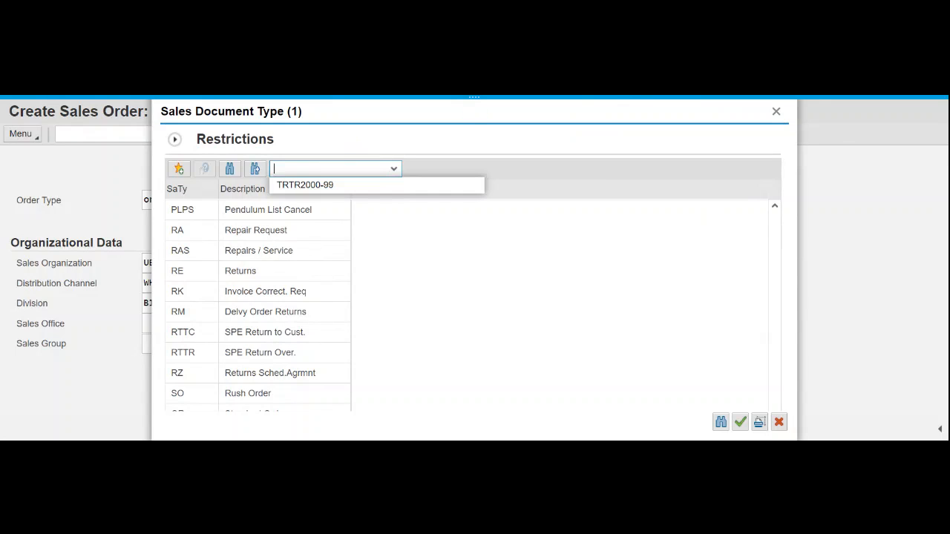
pyautogui.write('or')
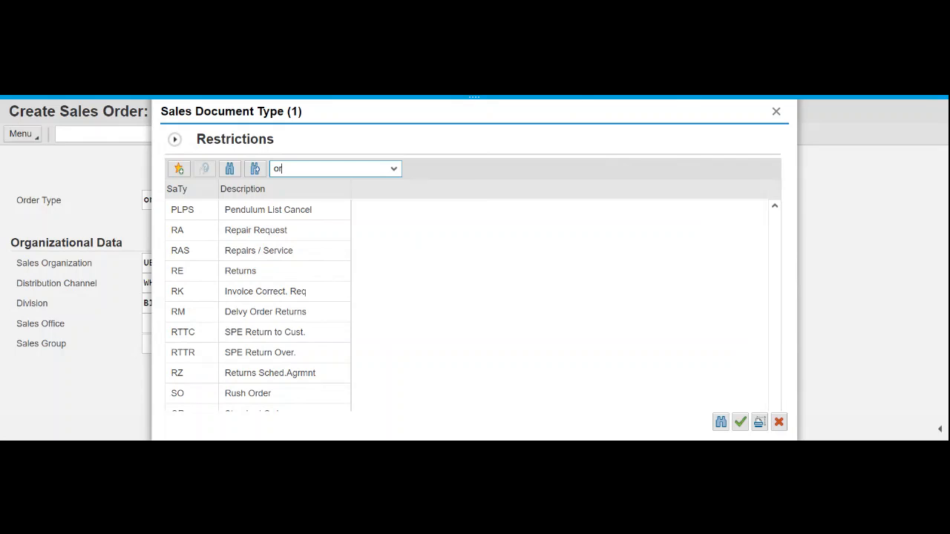
pyautogui.press('Return')
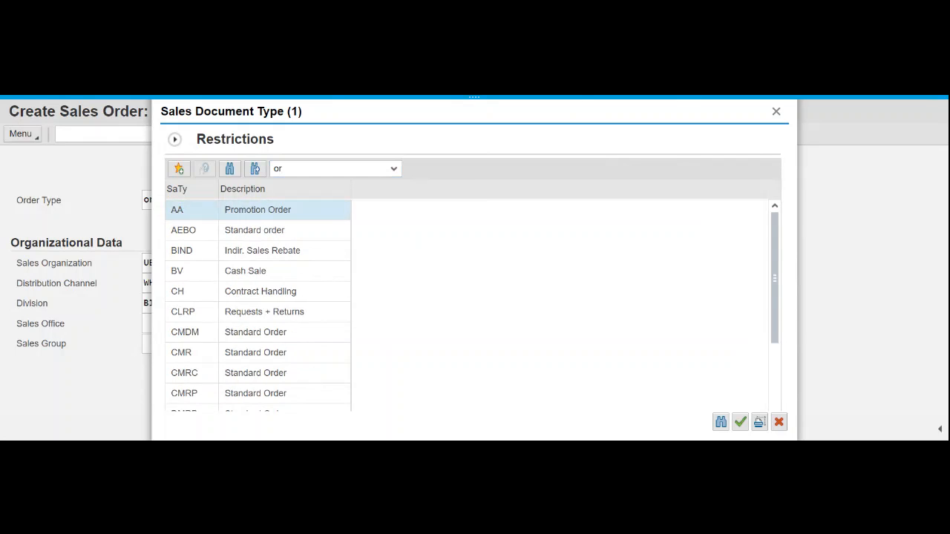
pyautogui.doubleClick(278, 168)
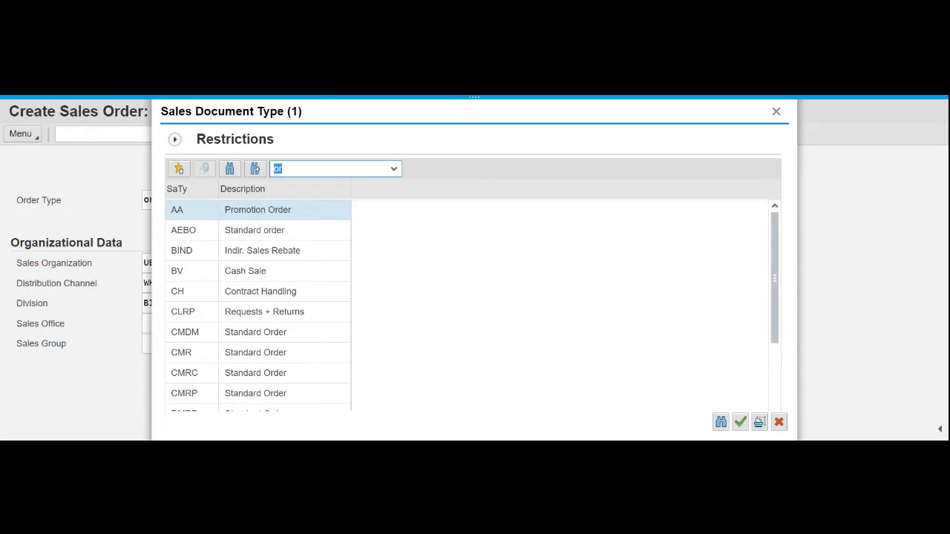
pyautogui.press('BackSpace')
pyautogui.moveTo(772, 271); pyautogui.dragTo(769, 258)
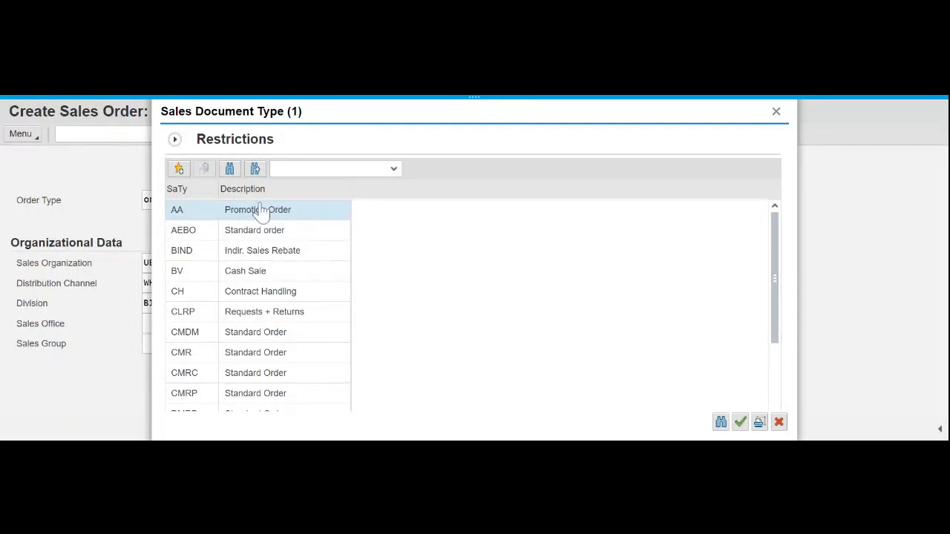
pyautogui.click(178, 190)
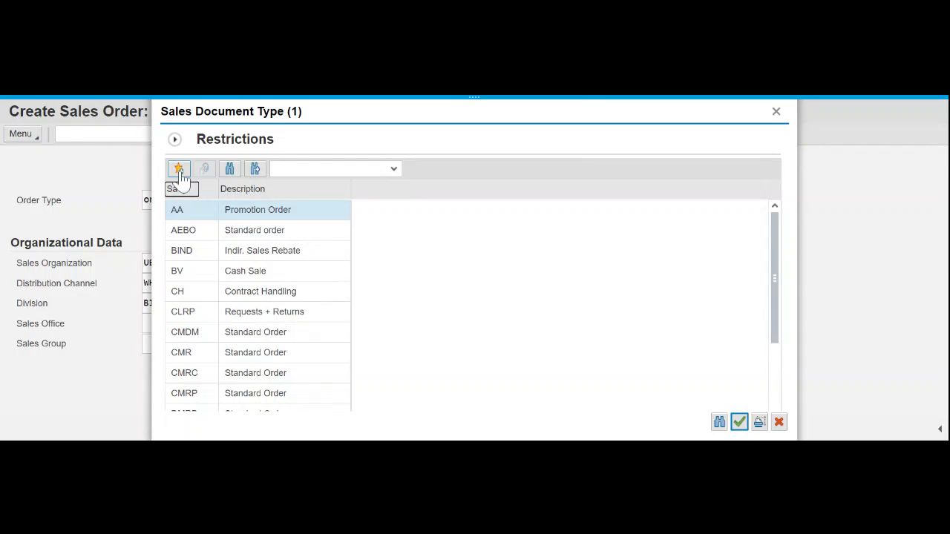
pyautogui.click(257, 192)
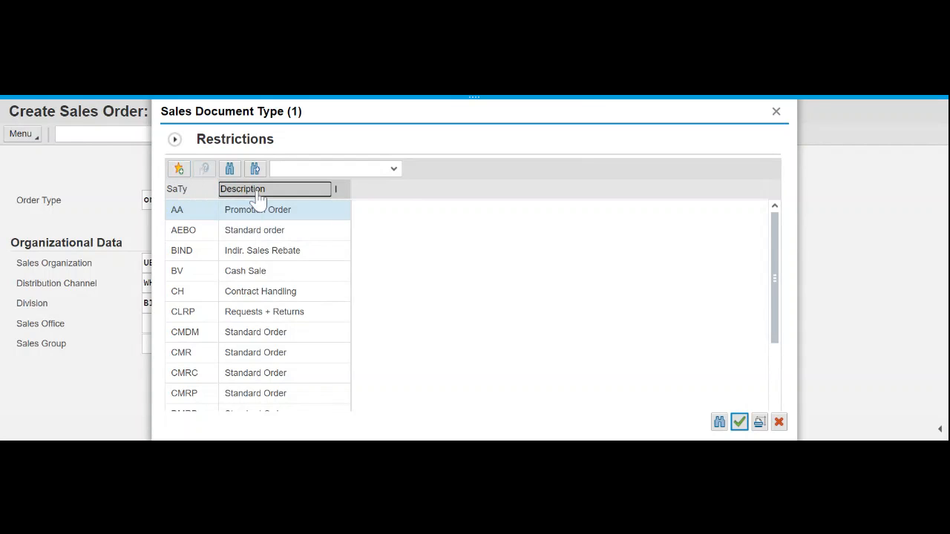
pyautogui.click(178, 214)
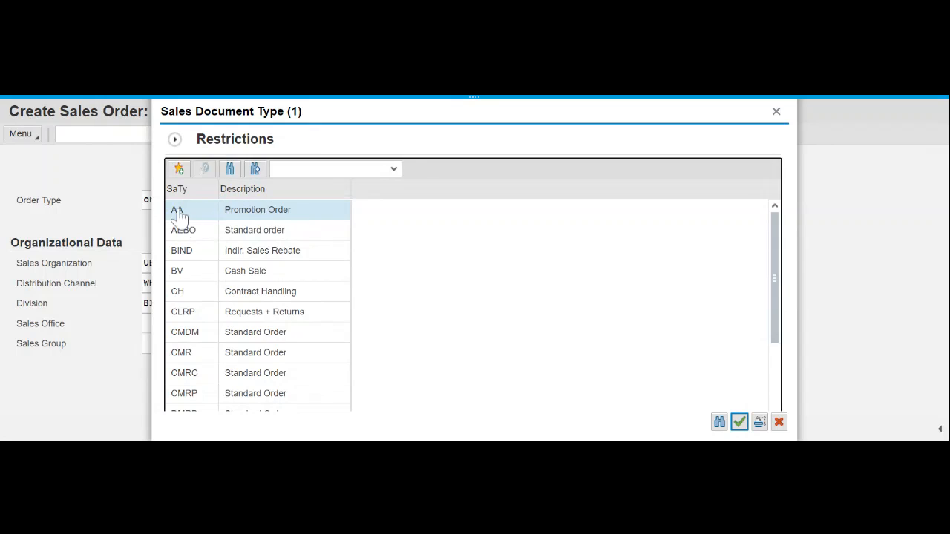
pyautogui.click(178, 214)
pyautogui.click(253, 213)
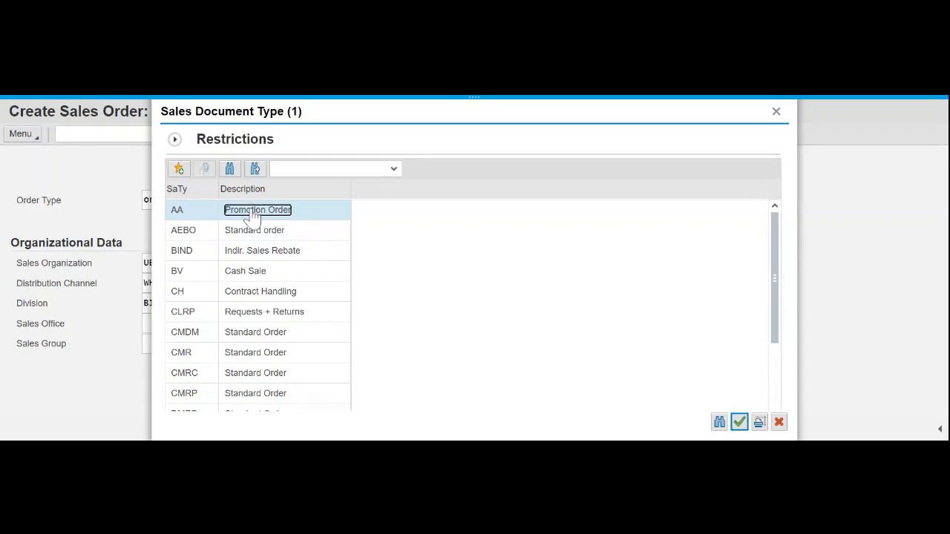
pyautogui.doubleClick(253, 212)
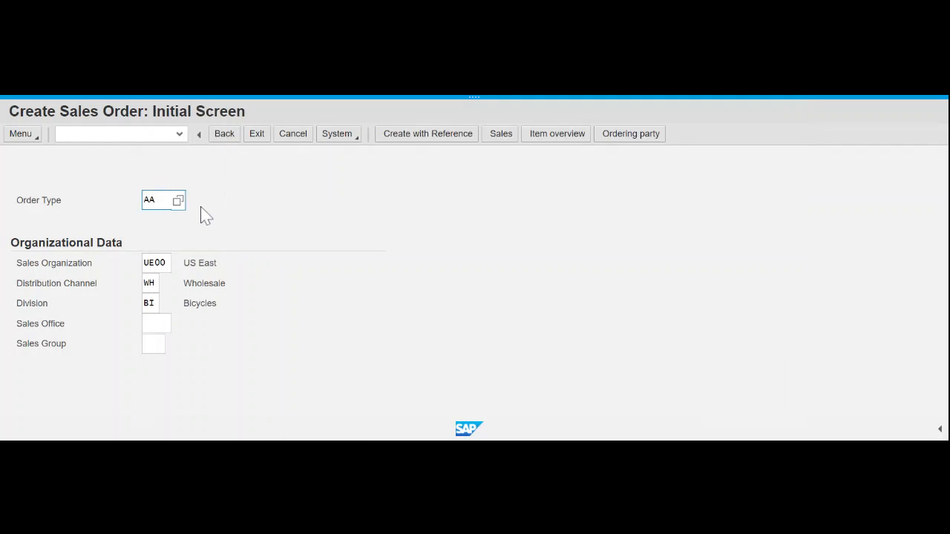
pyautogui.press('BackSpace')
pyautogui.press('BackSpace')
pyautogui.write('*')
pyautogui.click(182, 204)
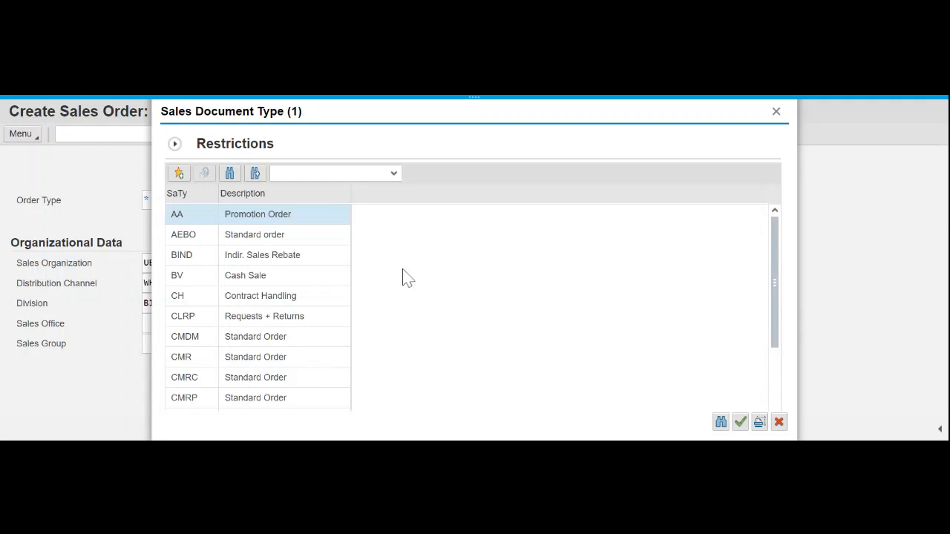
pyautogui.scroll(-1, 239, 343)
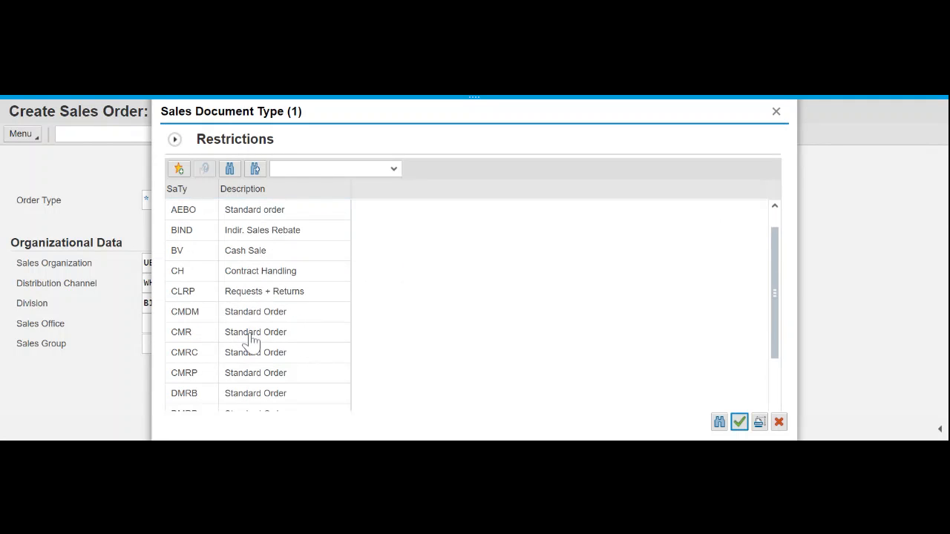
pyautogui.scroll(-1, 251, 340)
pyautogui.scroll(2, 251, 340)
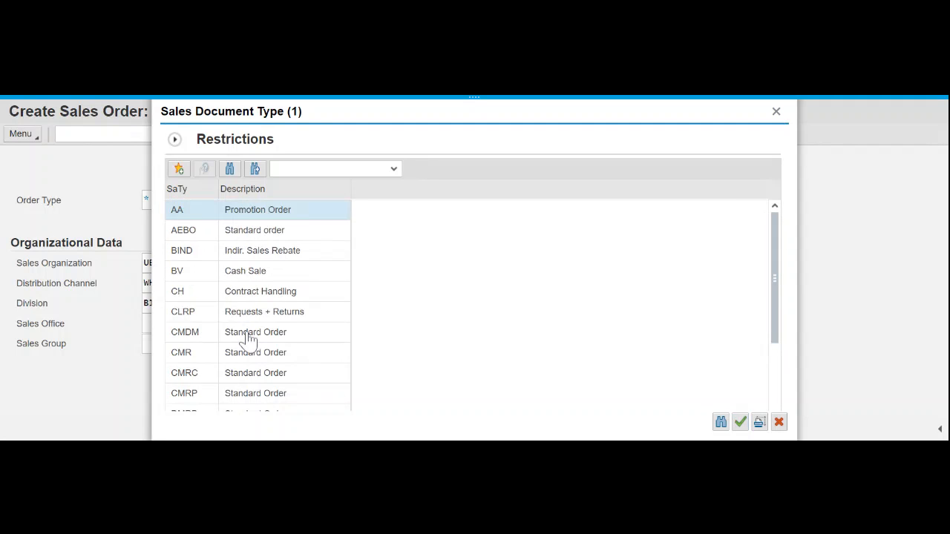
pyautogui.scroll(-1, 209, 282)
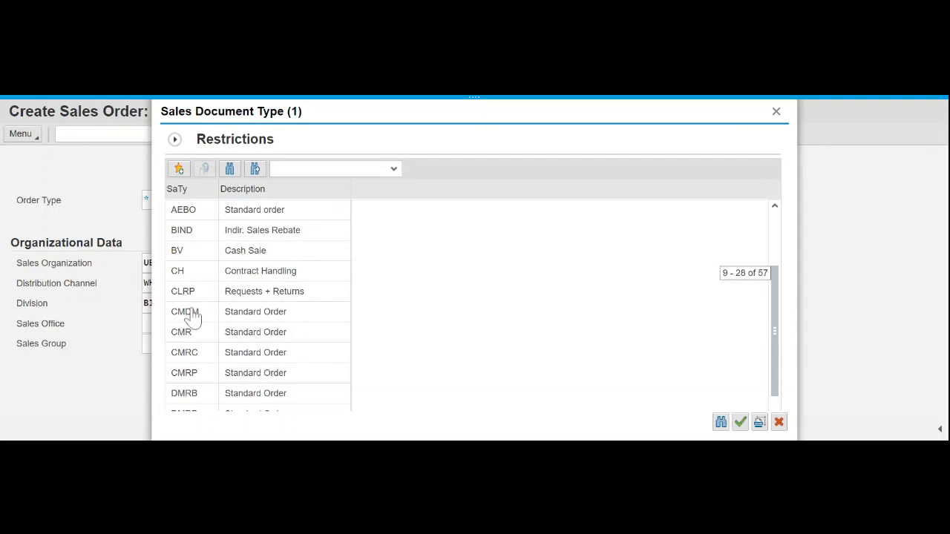
pyautogui.scroll(-5, 245, 312)
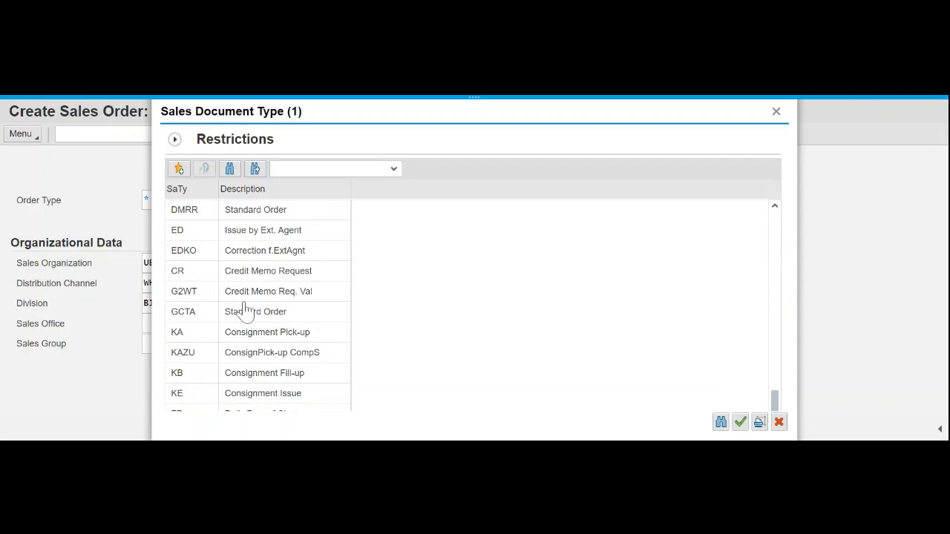
pyautogui.scroll(-5, 245, 312)
pyautogui.scroll(-1, 240, 312)
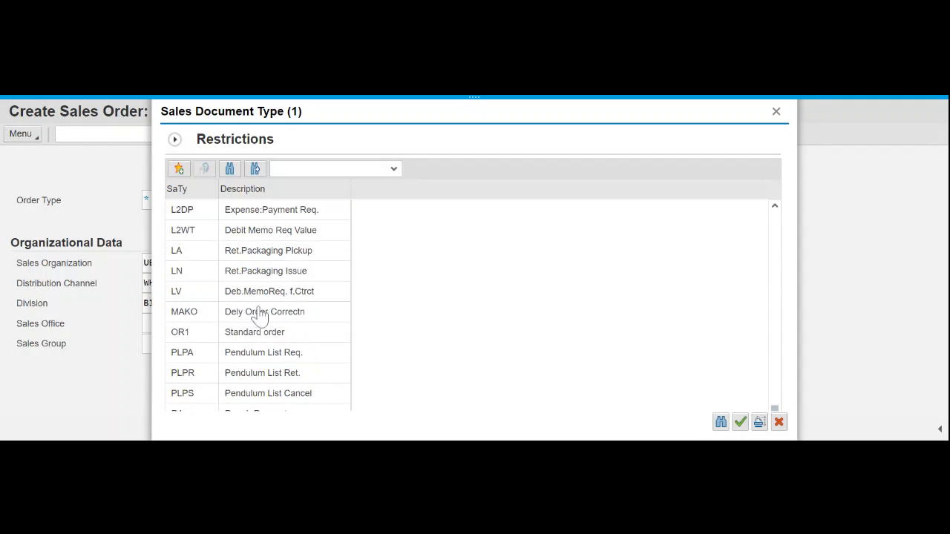
pyautogui.scroll(-1, 257, 314)
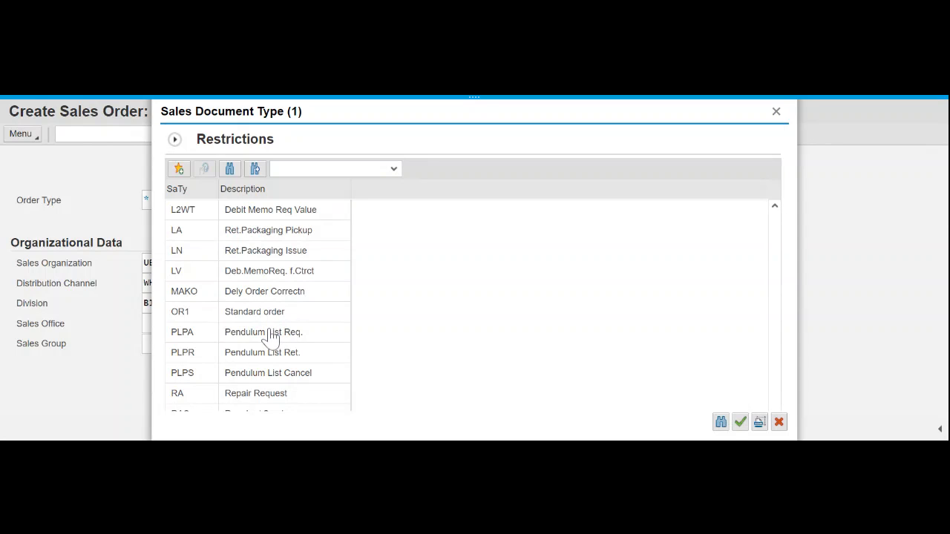
pyautogui.scroll(-8, 245, 349)
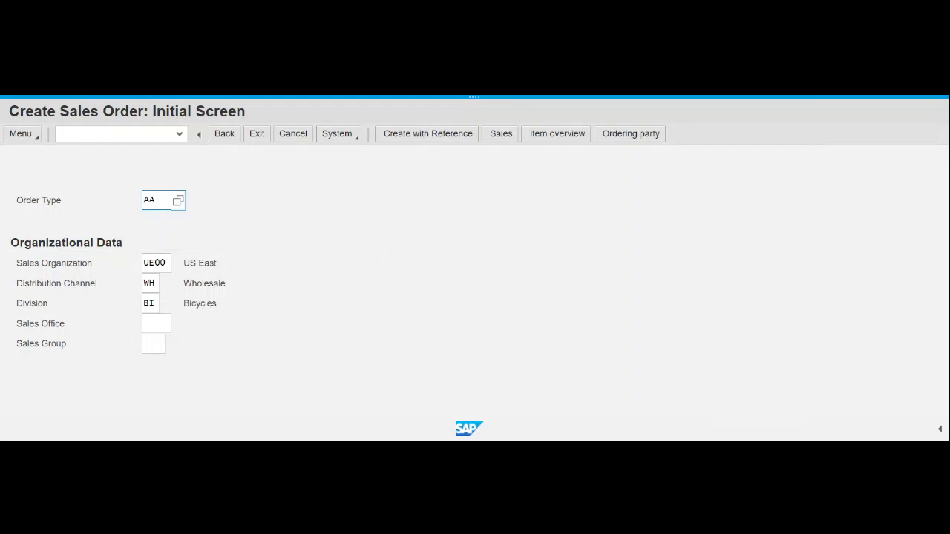
# - Replace Order Type AA with OR and open the empty Create Standard Order overview
pyautogui.moveTo(159, 201); pyautogui.dragTo(136, 202)
pyautogui.write('or')
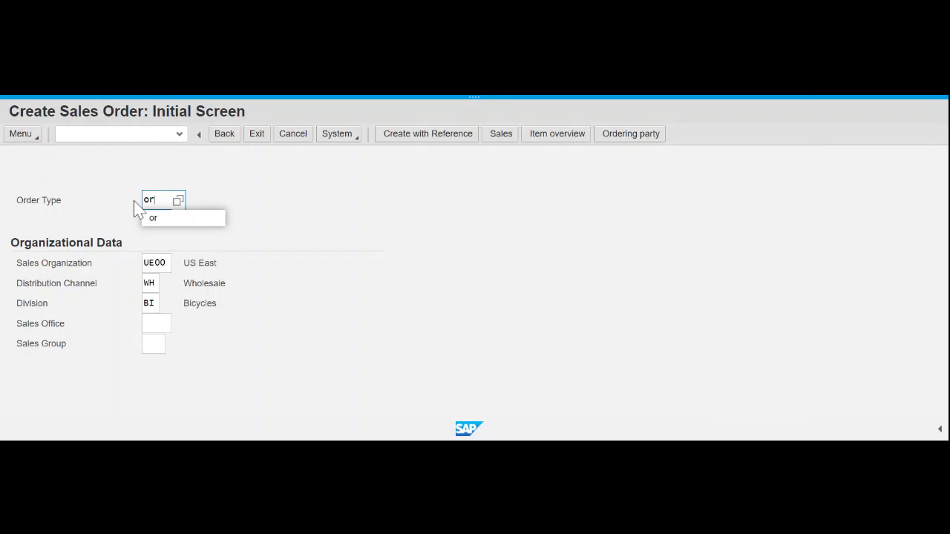
pyautogui.press('Return')
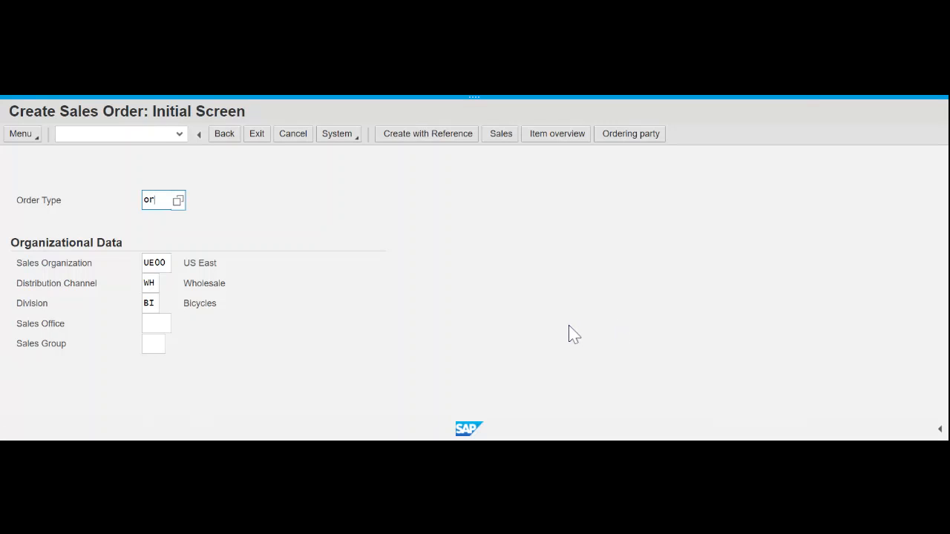
pyautogui.press('Return')
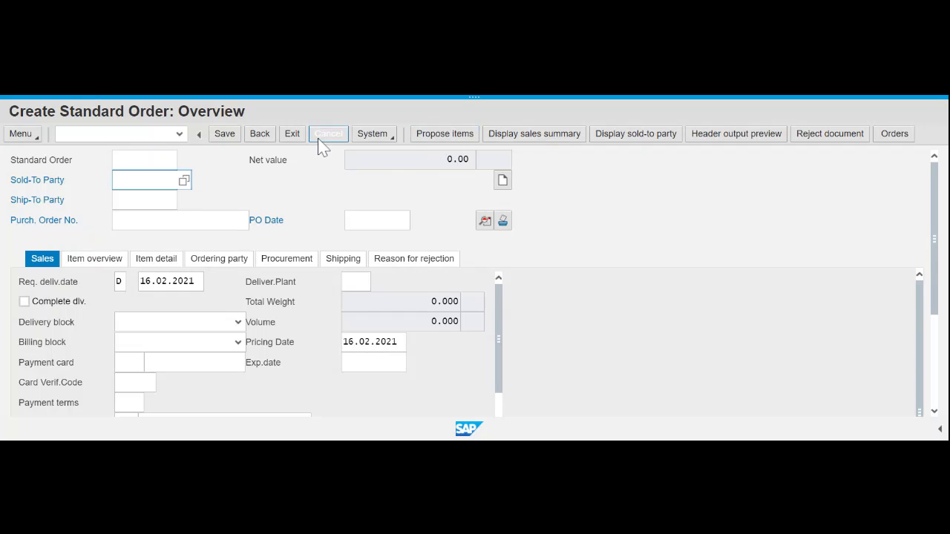
# - Go back from the Create Standard Order overview toward the initial screen
pyautogui.click(260, 136)
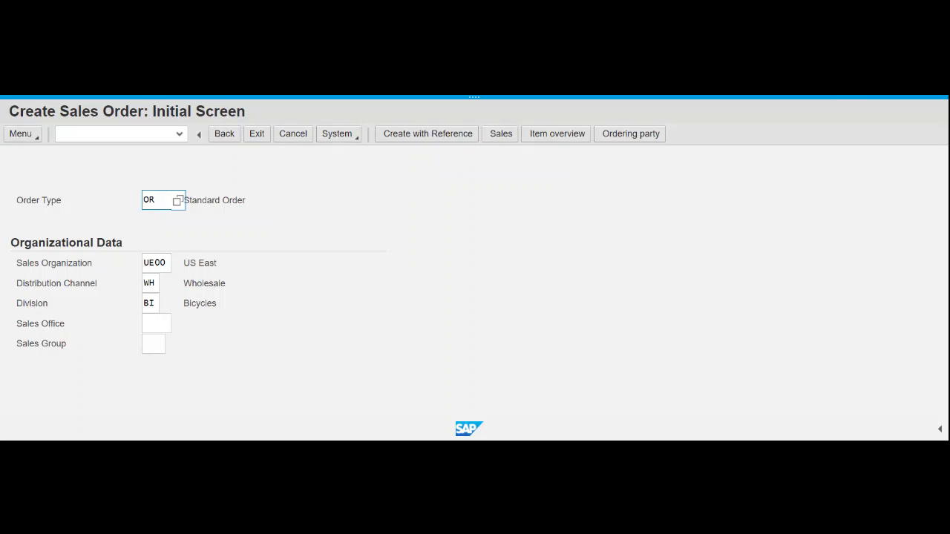
# - Launch Create with Reference, which opens on the Quotation tab
pyautogui.click(439, 143)
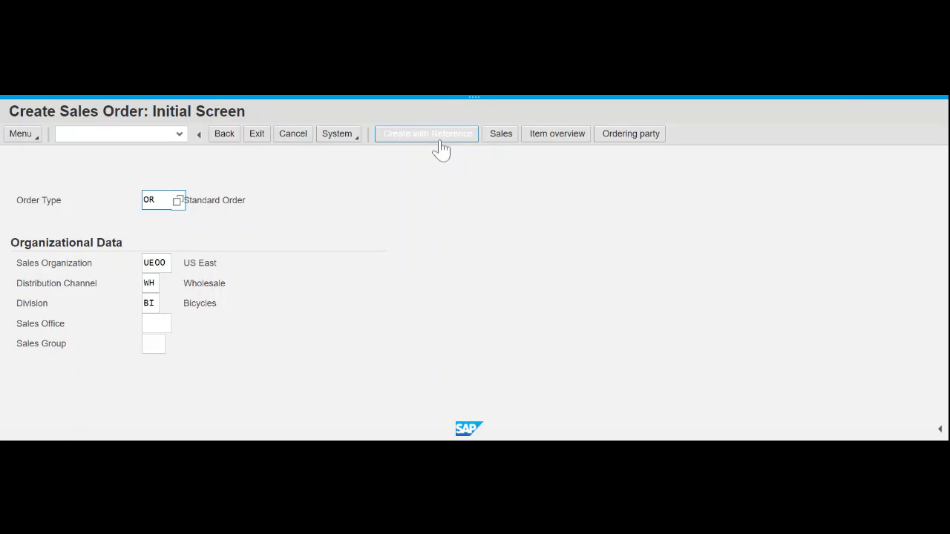
pyautogui.click(439, 143)
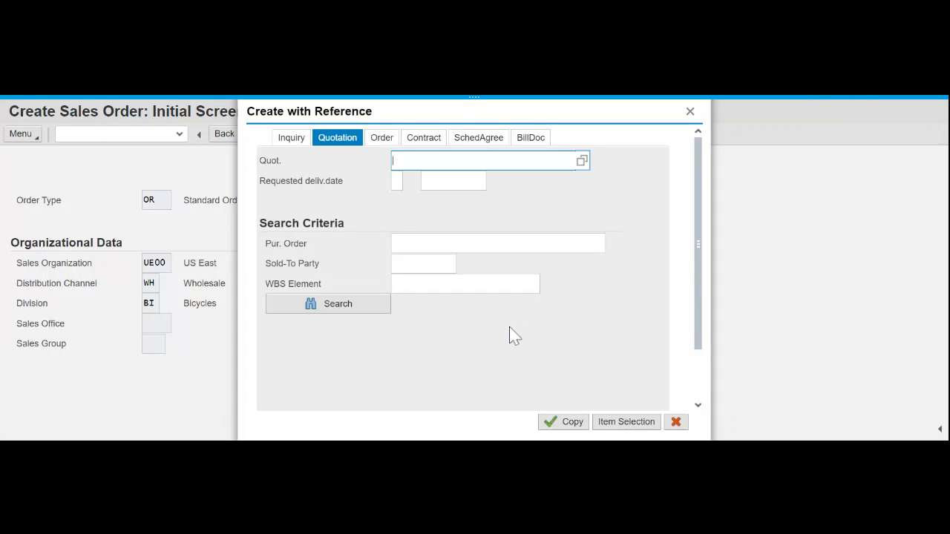
# - Open the Sales Document search by customer PO number, prefilled with sales organization UE00
pyautogui.click(449, 264)
pyautogui.click(582, 163)
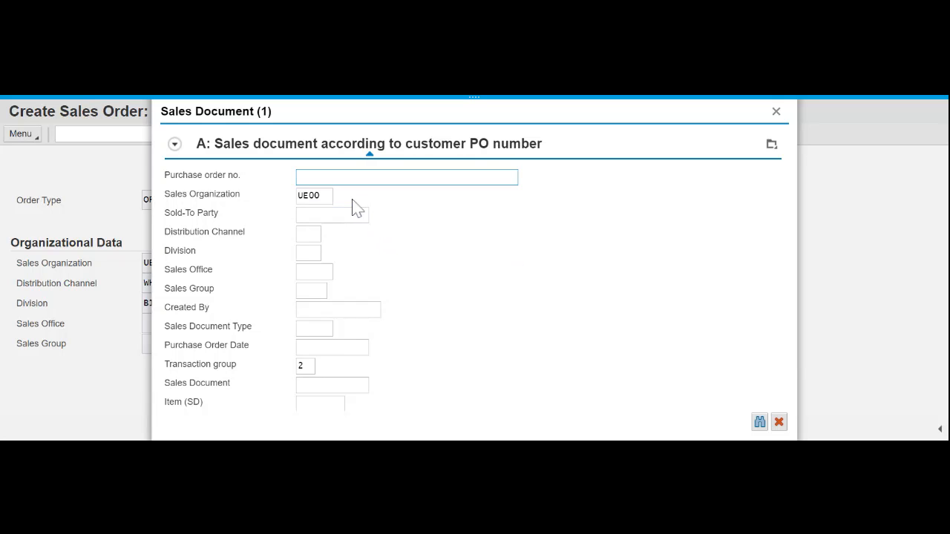
# - Search sales documents by the customer's purchase order number, returning two UE00 documents
pyautogui.write('037')
pyautogui.click(759, 423)
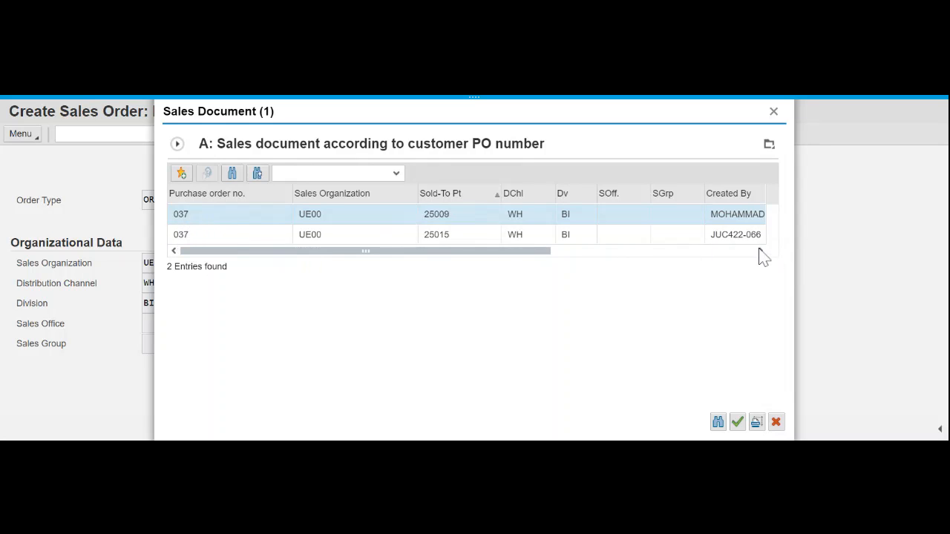
# - Copy the first found quotation into the new order, bringing over DXTR1000 (5 EA) and PRTR1000 (2 EA)
pyautogui.doubleClick(182, 215)
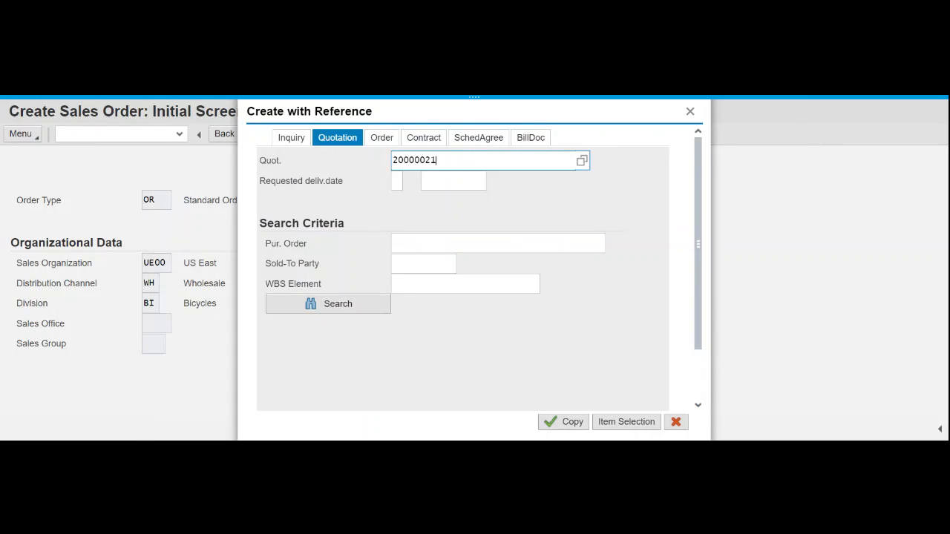
pyautogui.moveTo(436, 160); pyautogui.dragTo(392, 161)
pyautogui.click(563, 425)
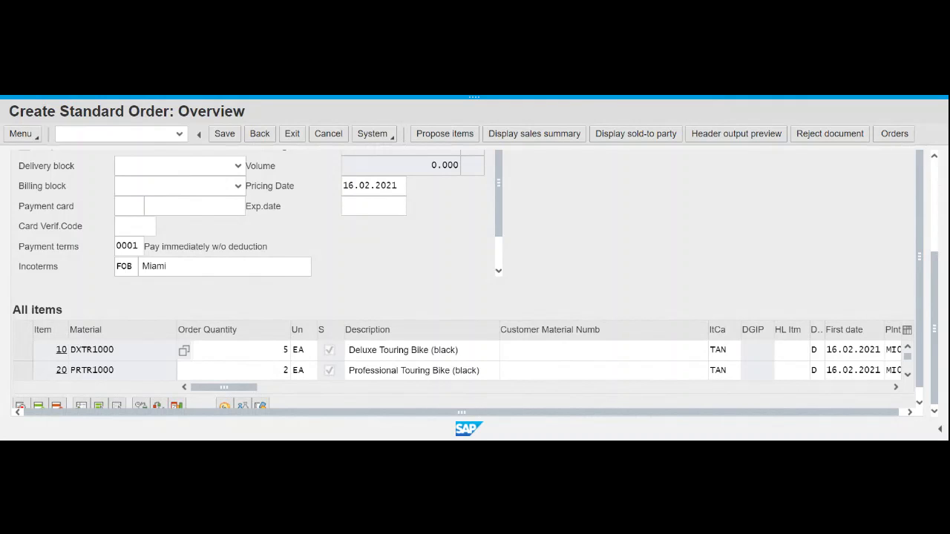
pyautogui.scroll(4, 690, 263)
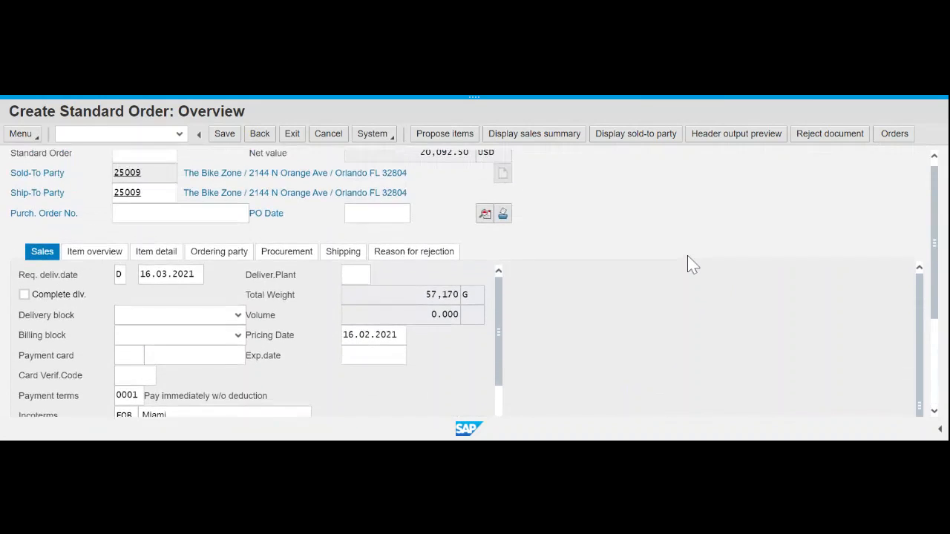
pyautogui.scroll(1, 688, 259)
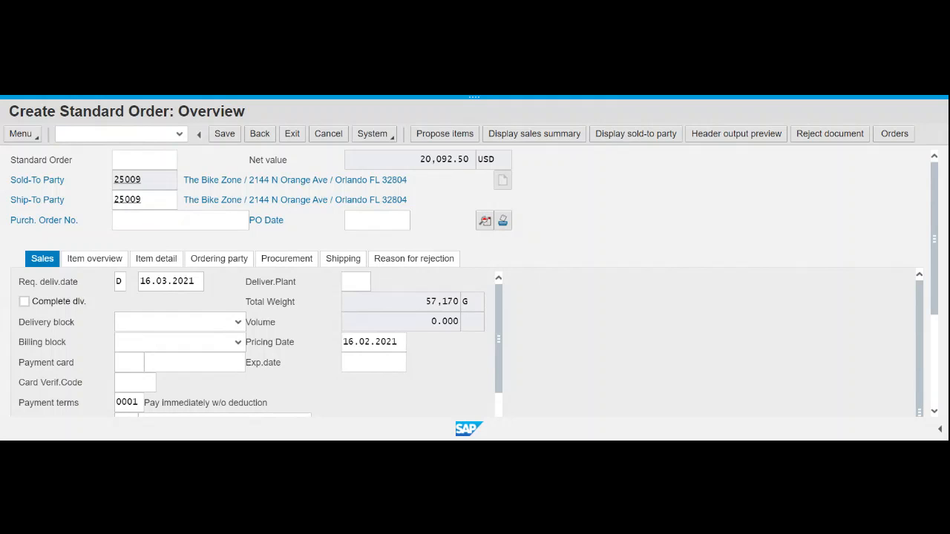
pyautogui.scroll(-1, 185, 197)
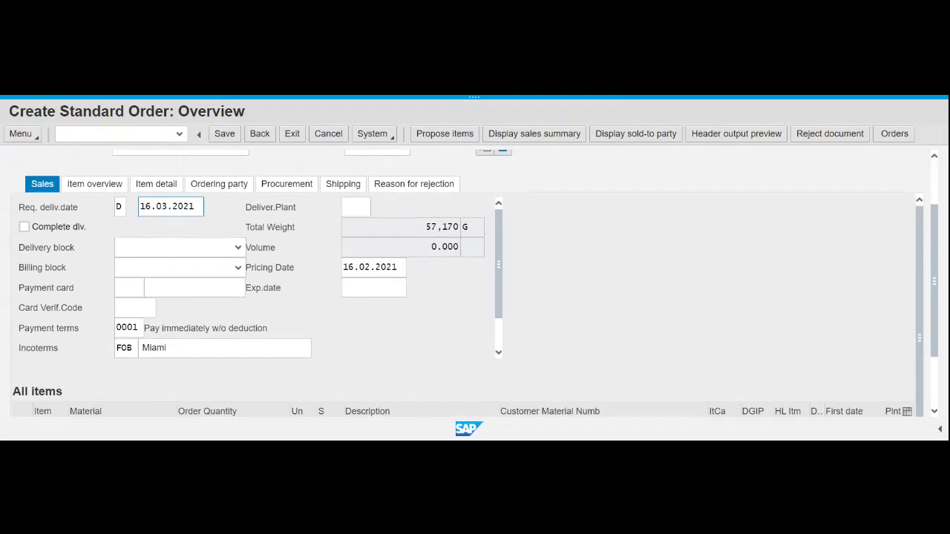
pyautogui.scroll(1, 179, 207)
pyautogui.write('037')
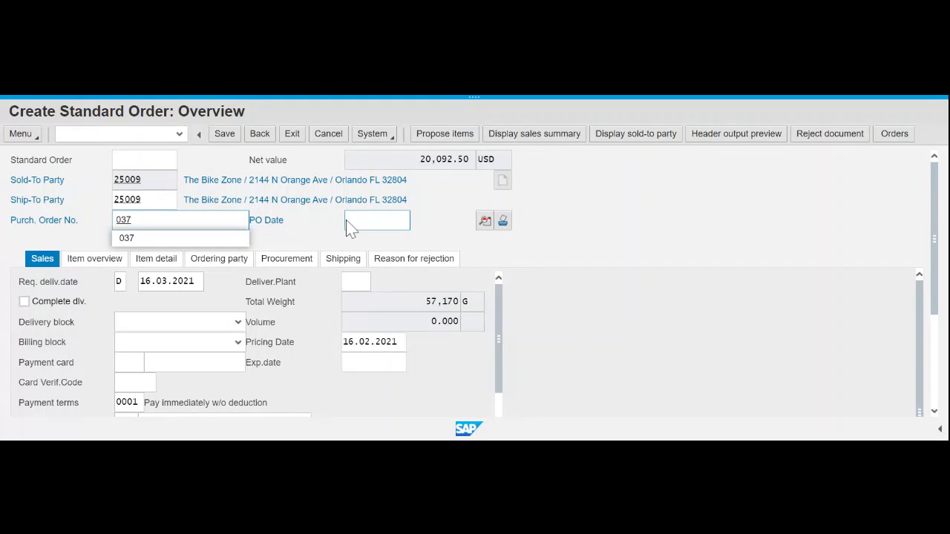
pyautogui.press('Tab')
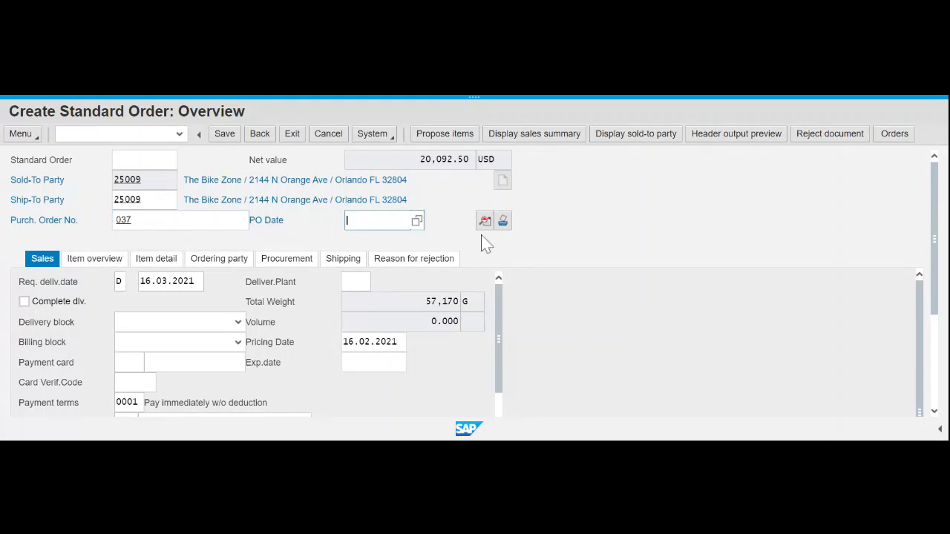
pyautogui.click(417, 221)
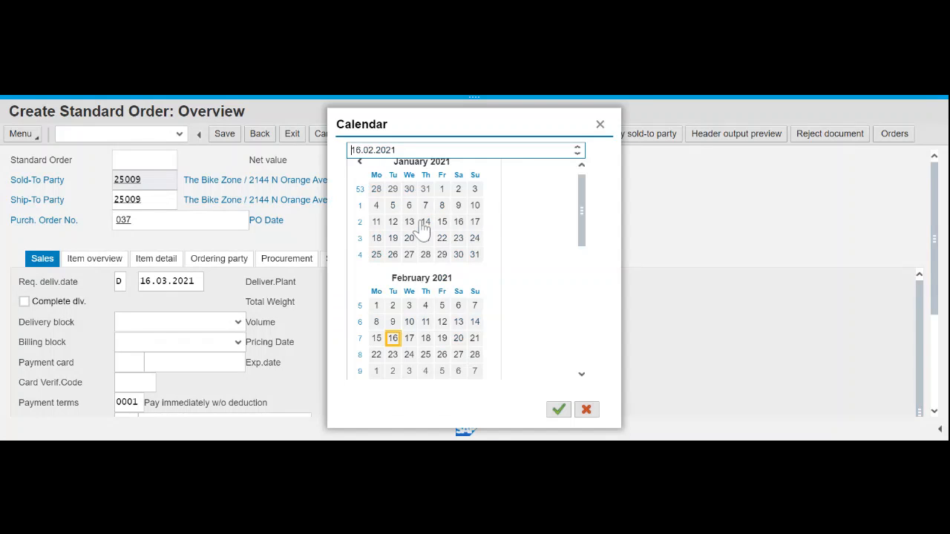
pyautogui.click(397, 342)
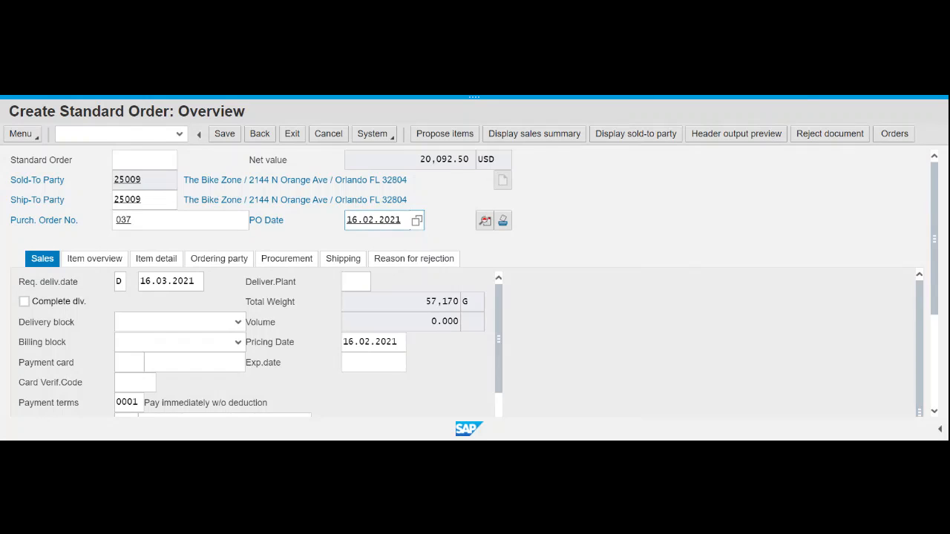
pyautogui.click(159, 283)
# - Save the Bike Zone order as Standard Order 17 and close the V1311 confirmation message
pyautogui.click(225, 136)
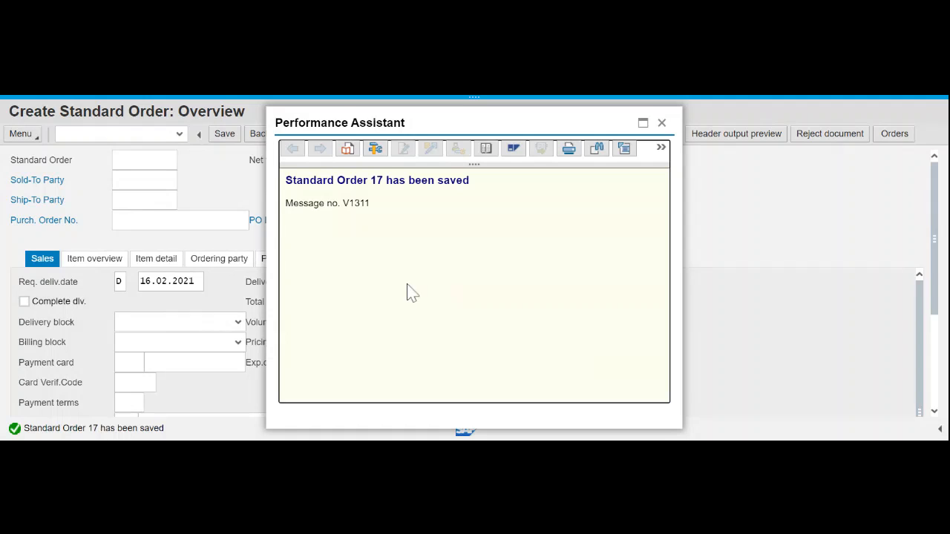
pyautogui.moveTo(286, 180); pyautogui.dragTo(475, 189)
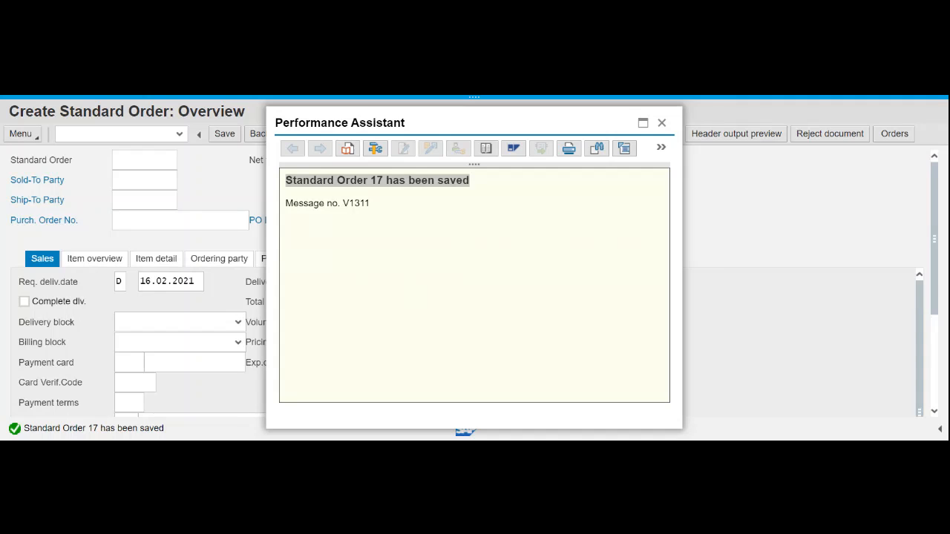
pyautogui.hotkey('alt', 'Tab')
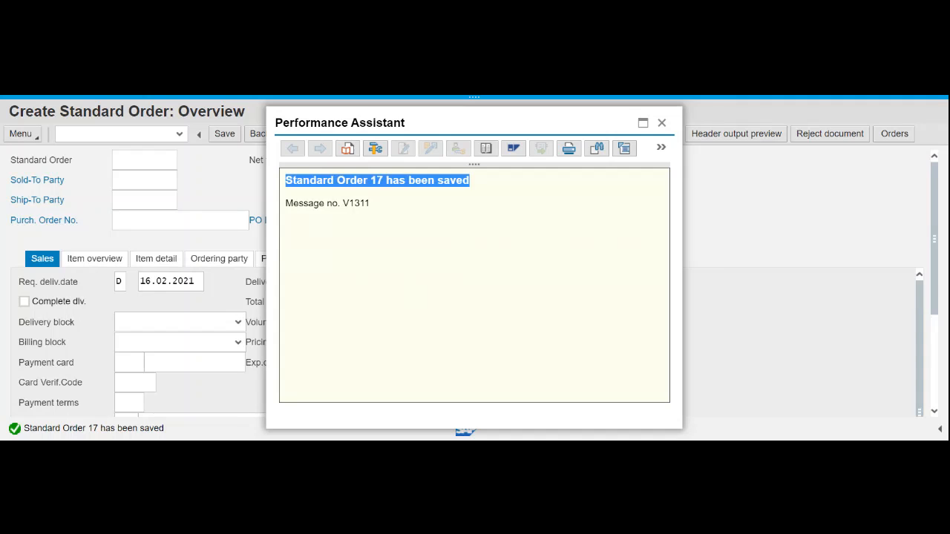
pyautogui.click(382, 95)
pyautogui.click(663, 124)
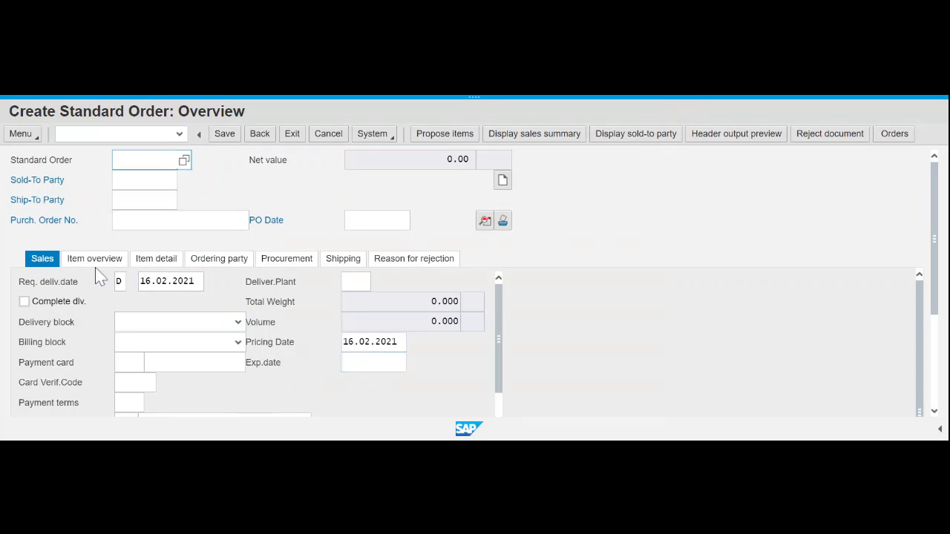
# - Check the empty Purch. Order No. and PO Date fields, then go back to the Create Sales Order initial screen
pyautogui.click(180, 220)
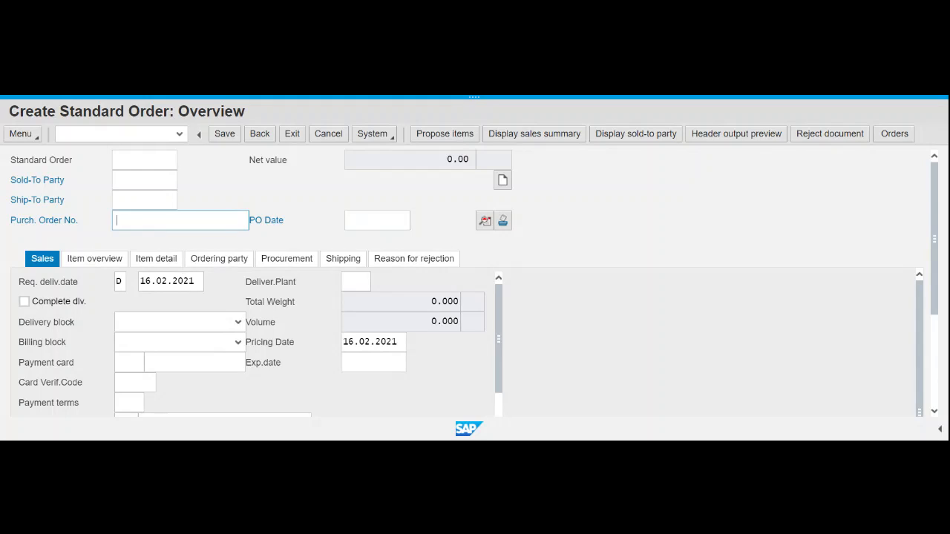
pyautogui.click(405, 221)
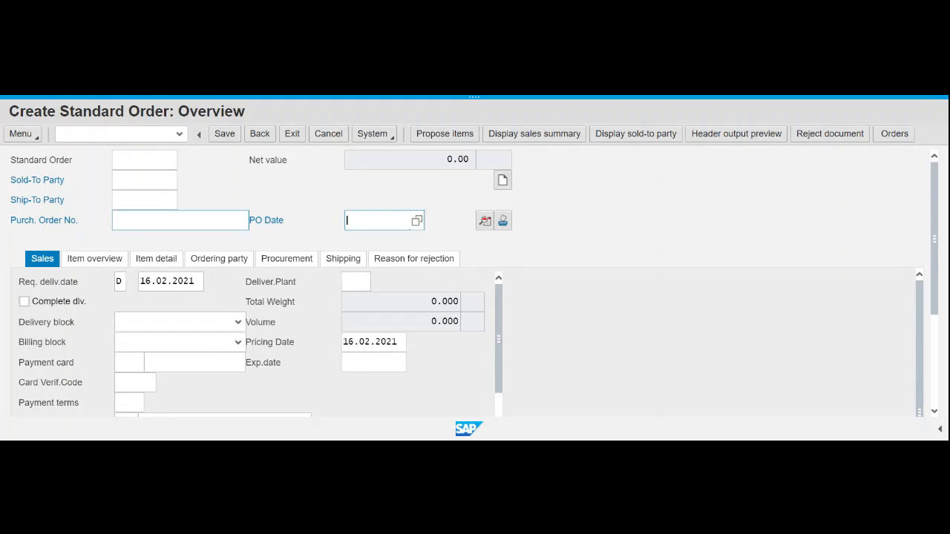
pyautogui.click(180, 221)
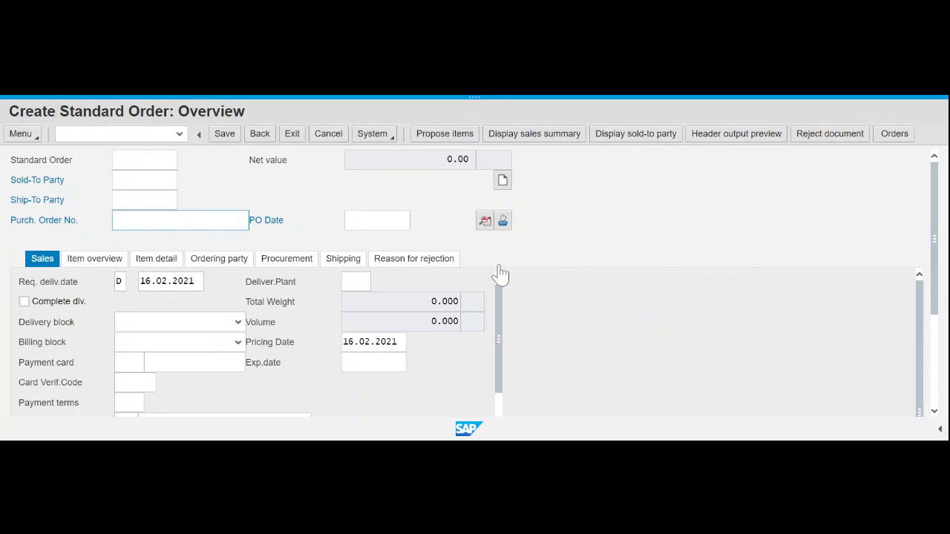
pyautogui.scroll(-1, 725, 280)
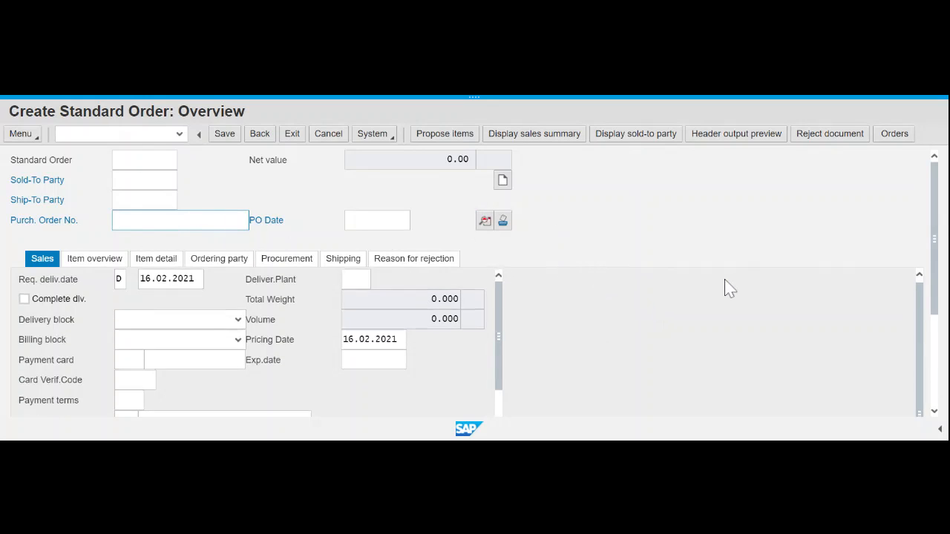
pyautogui.scroll(1, 725, 280)
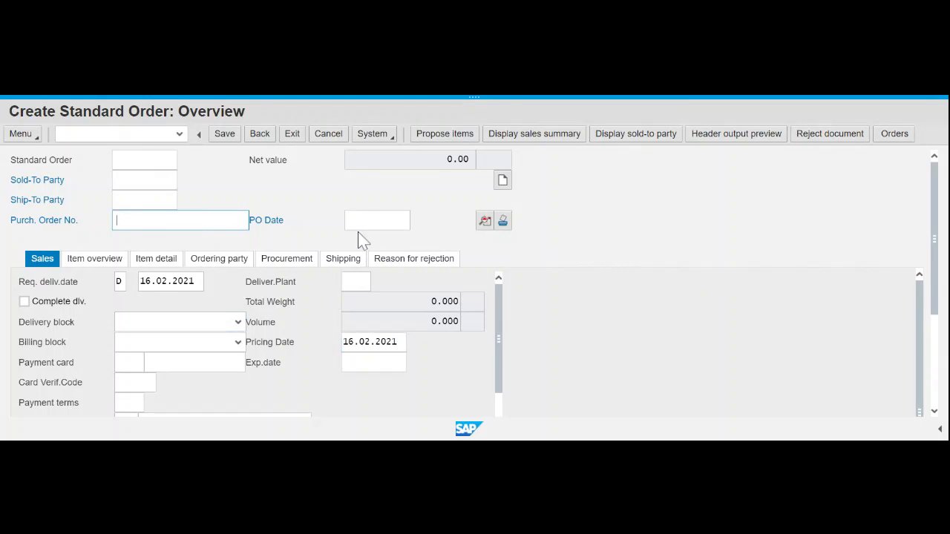
pyautogui.click(260, 133)
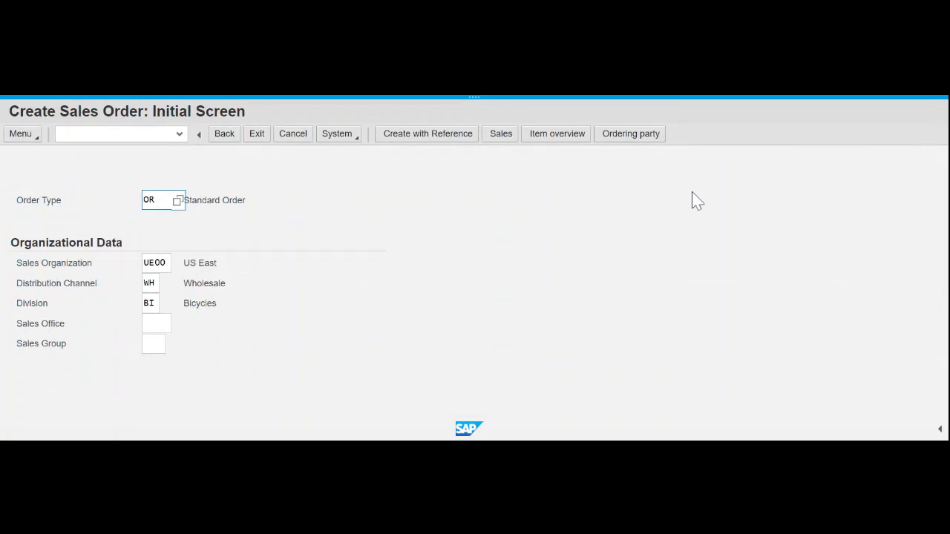
# - Return to SAP Easy Access and collapse the Order and Sales and Distribution folders
pyautogui.click(224, 135)
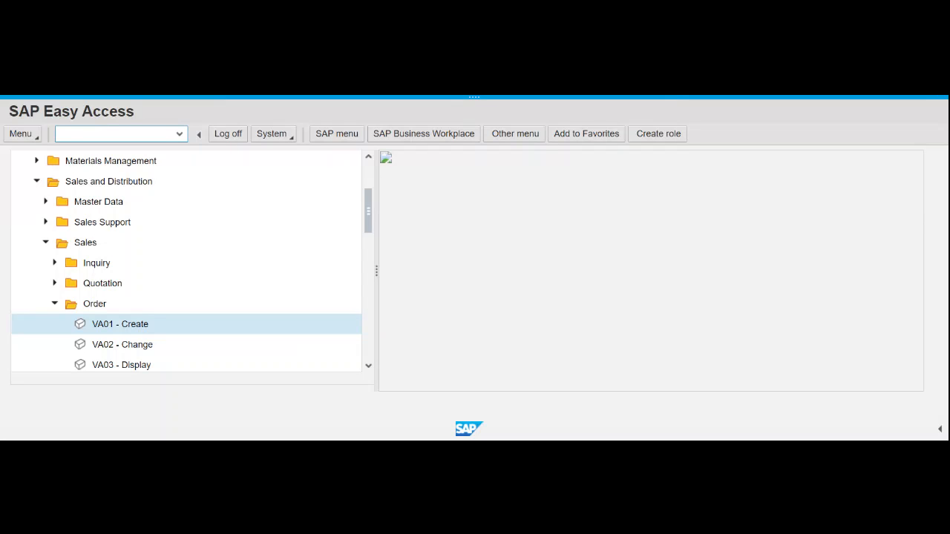
pyautogui.click(55, 305)
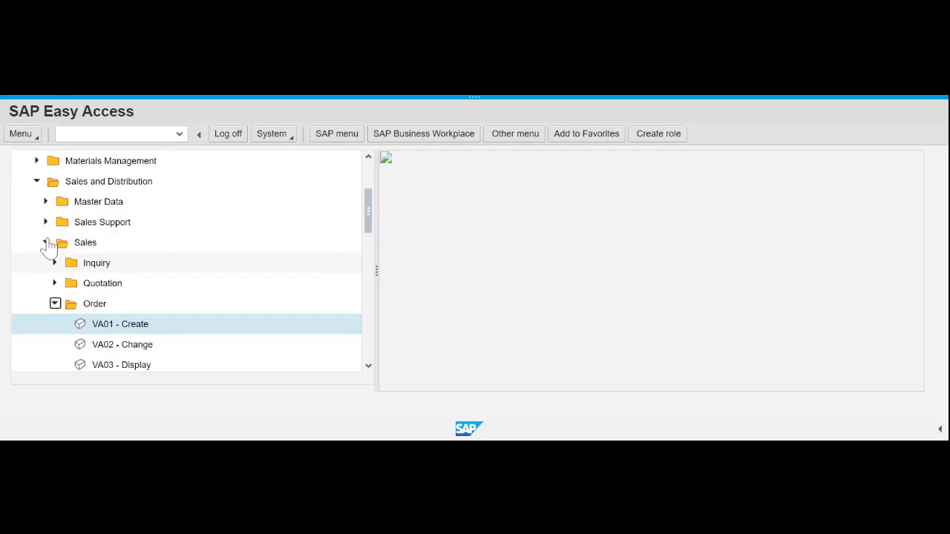
pyautogui.click(37, 181)
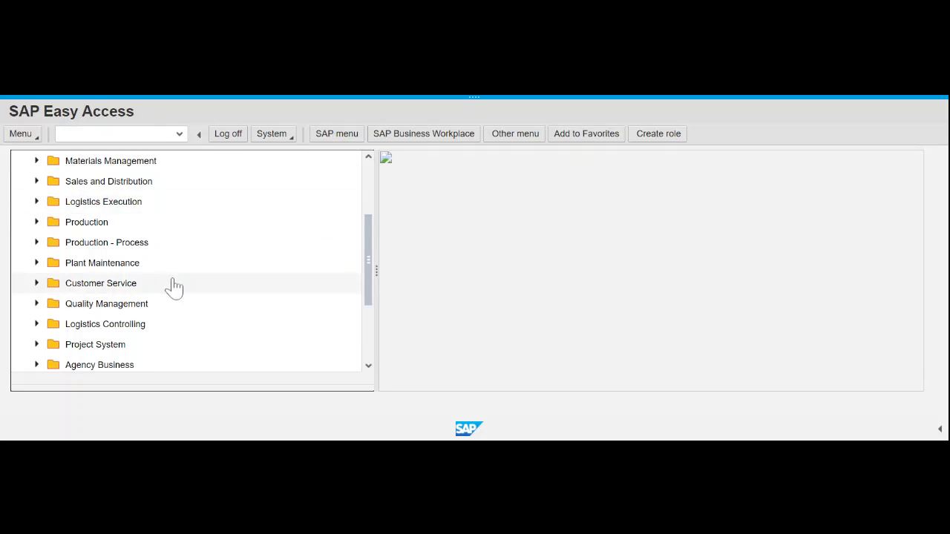
# - Open MMBE - Stock Overview via Materials Management > Inventory Management > Environment > Stock
pyautogui.scroll(3, 172, 286)
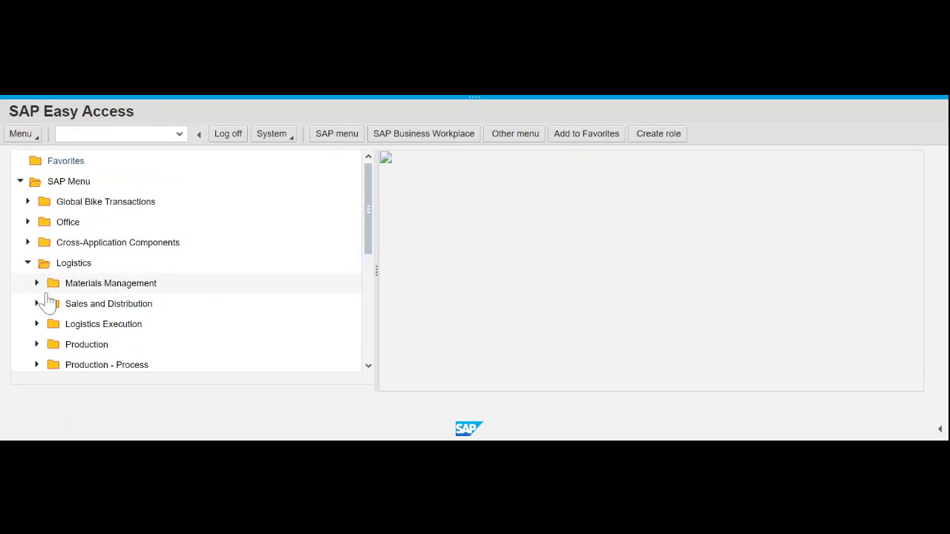
pyautogui.click(36, 283)
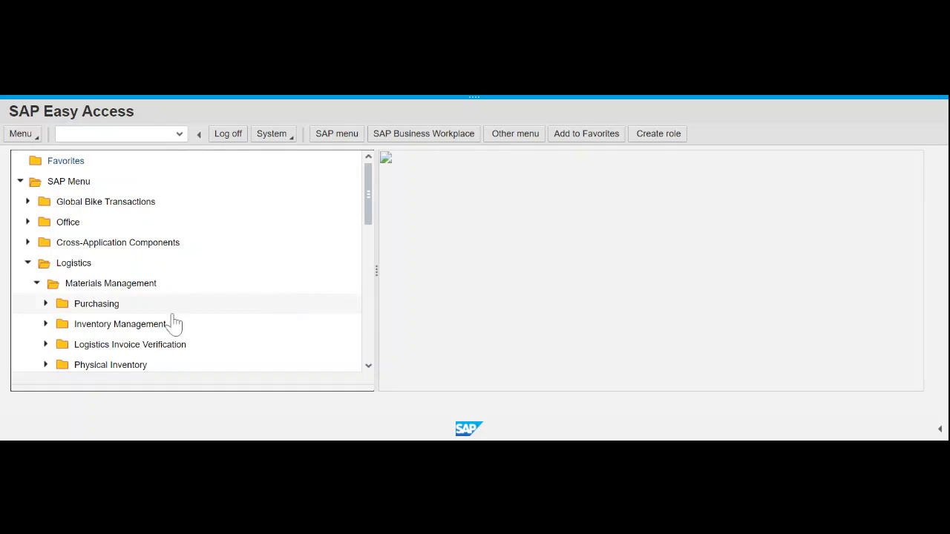
pyautogui.click(46, 326)
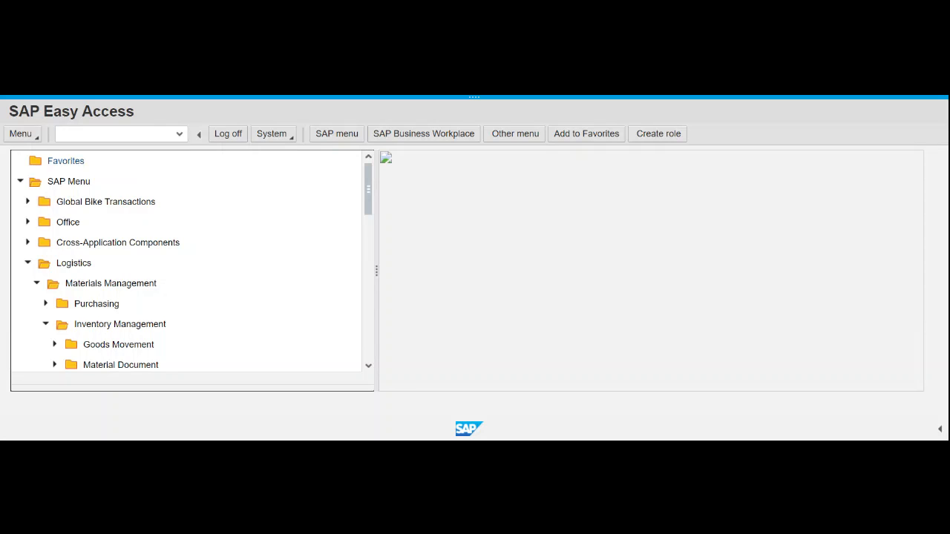
pyautogui.scroll(-1, 199, 334)
pyautogui.scroll(-2, 199, 334)
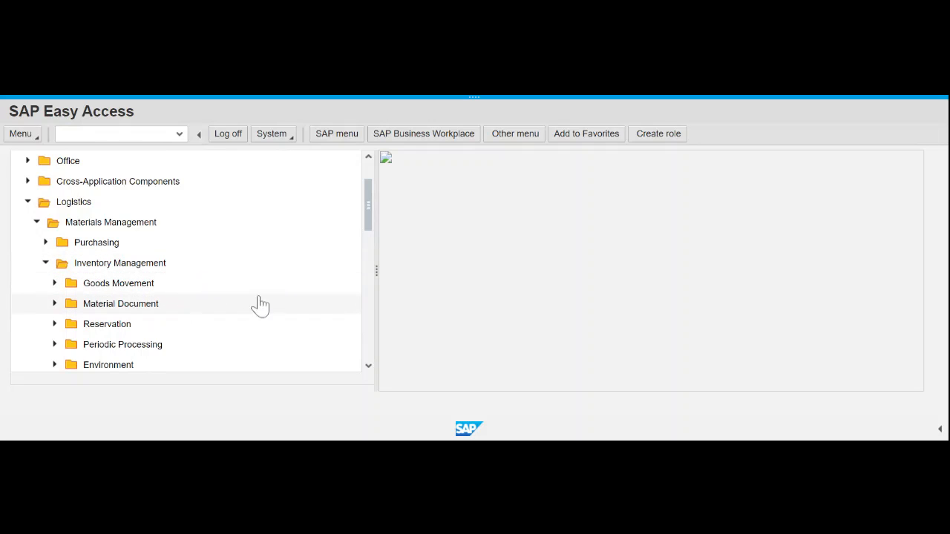
pyautogui.click(55, 365)
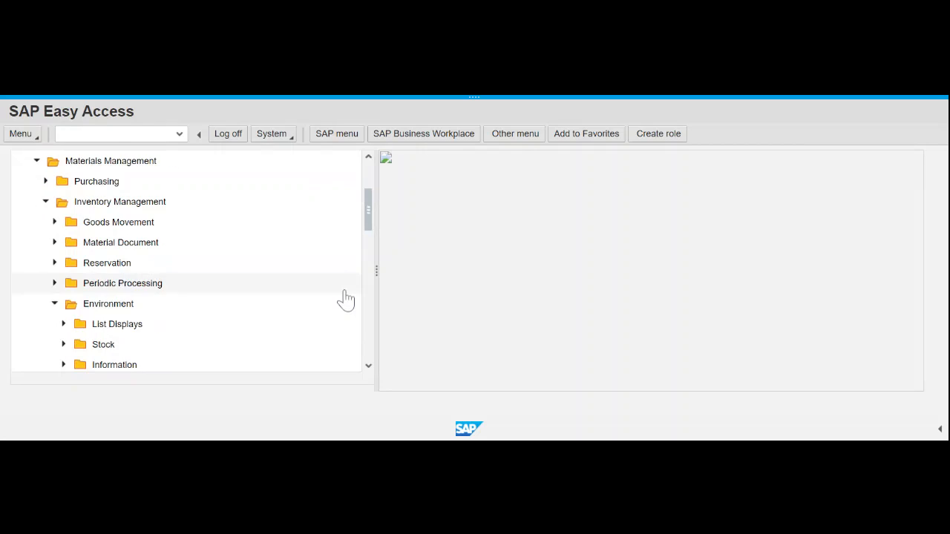
pyautogui.click(63, 346)
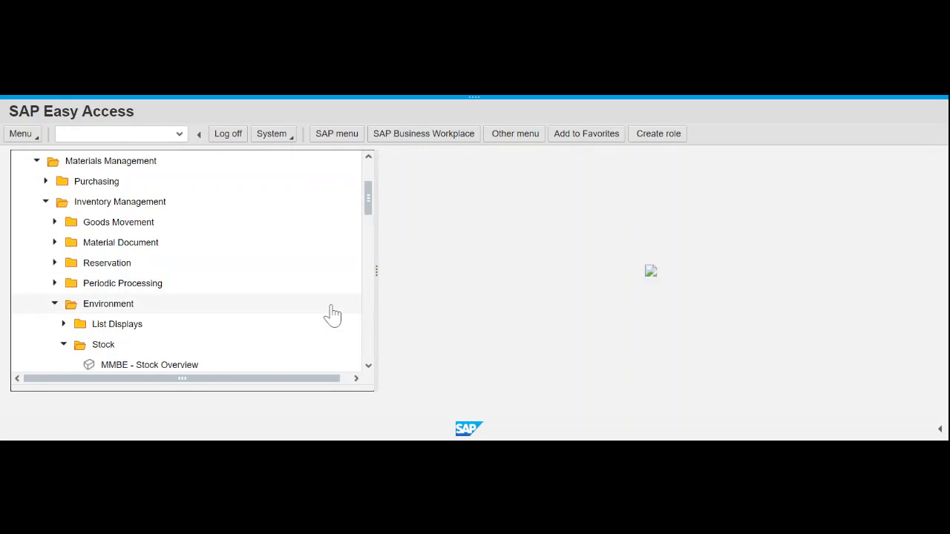
pyautogui.scroll(-1, 171, 364)
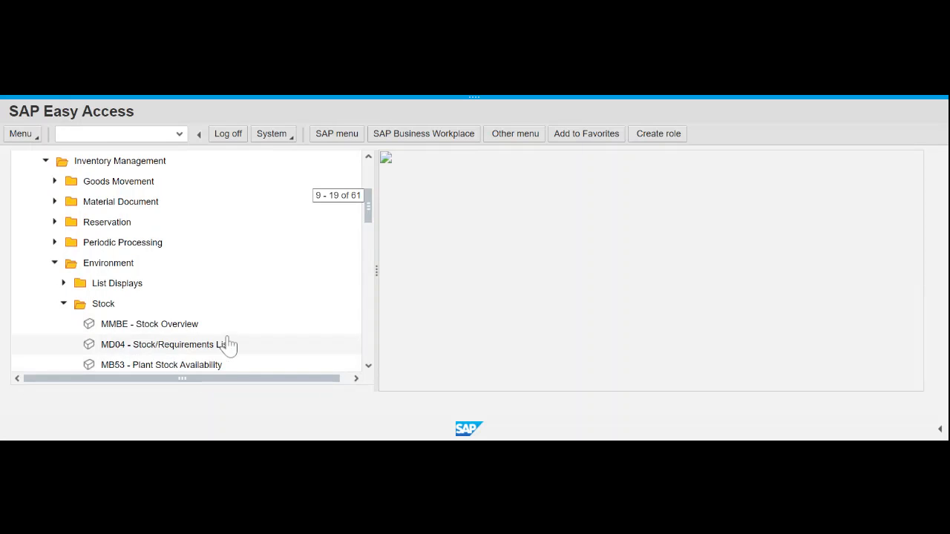
pyautogui.click(167, 332)
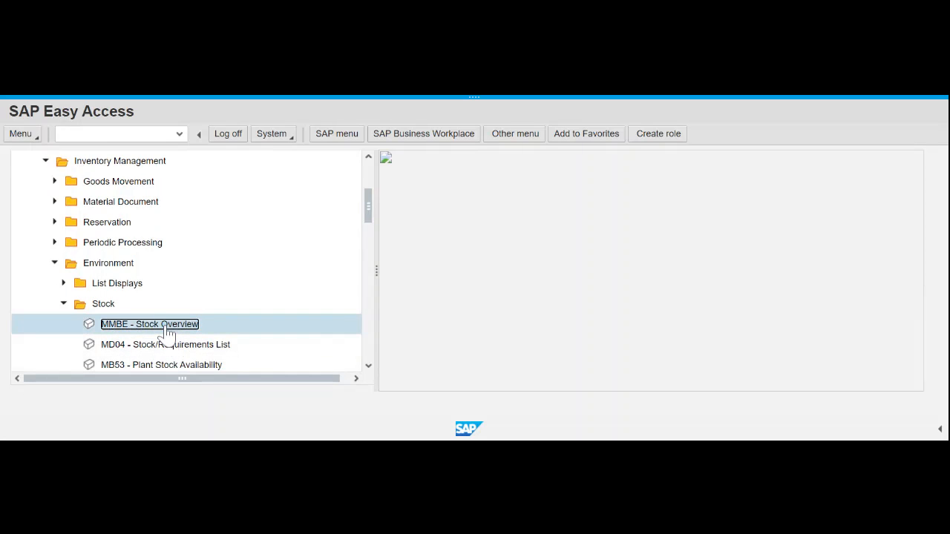
pyautogui.doubleClick(166, 331)
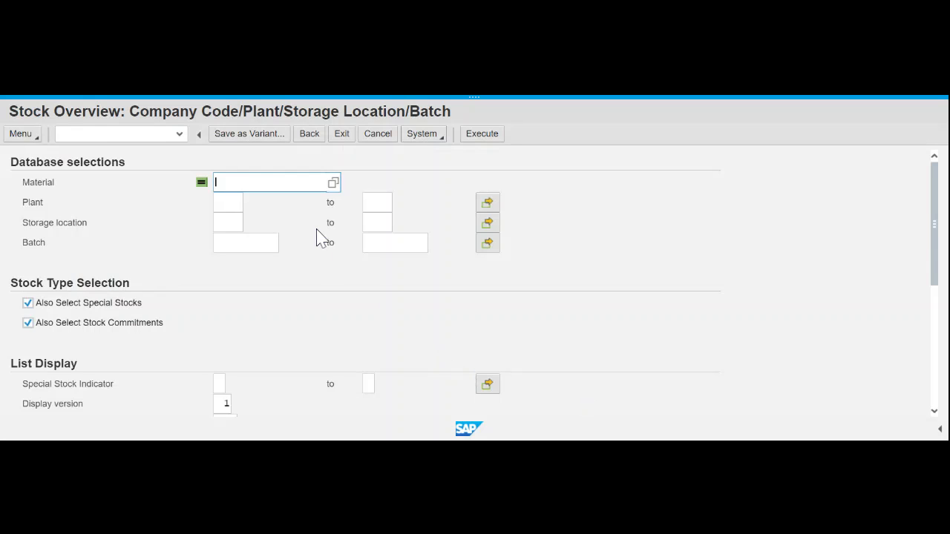
# - Enter material DXTR1000 and plant MI00 (Miami) in the Stock Overview selection
pyautogui.write('dxtr1000')
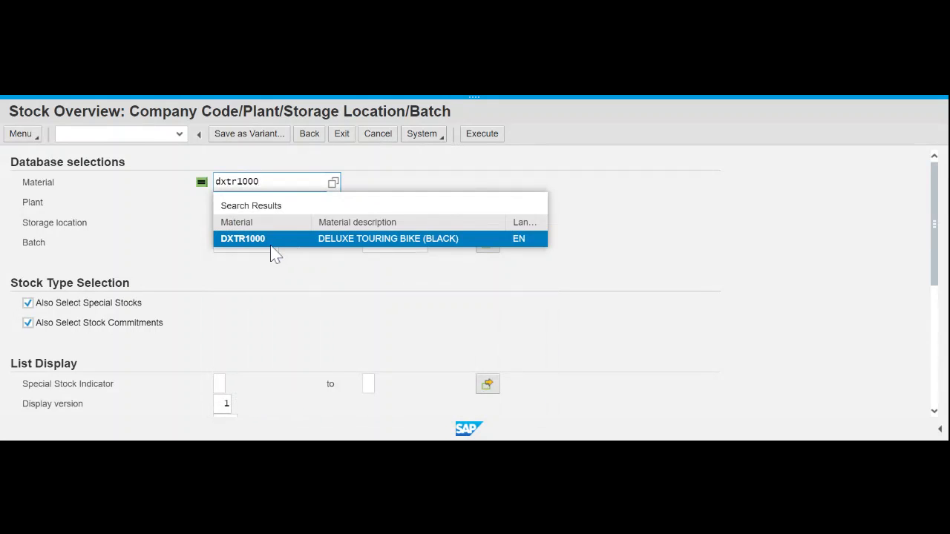
pyautogui.click(265, 245)
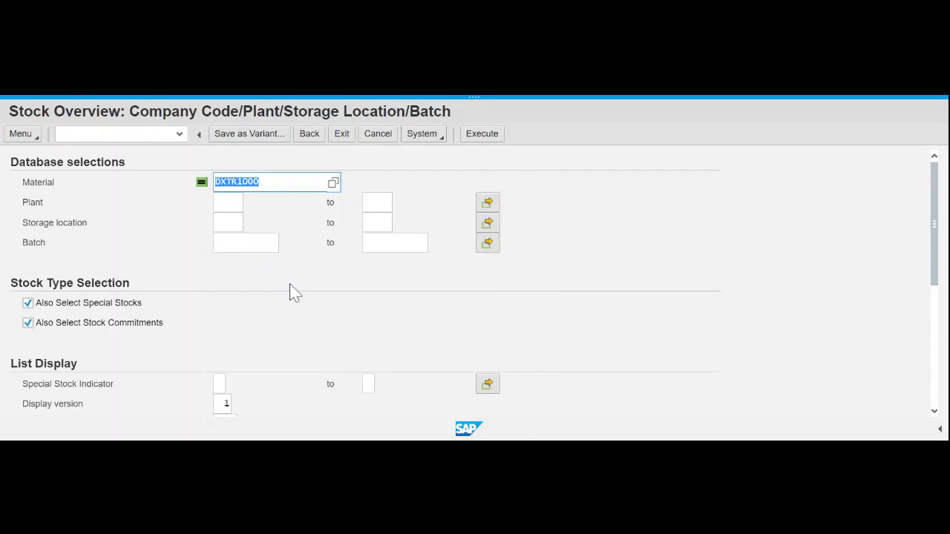
pyautogui.press('F8')
pyautogui.click(223, 202)
pyautogui.write('mi')
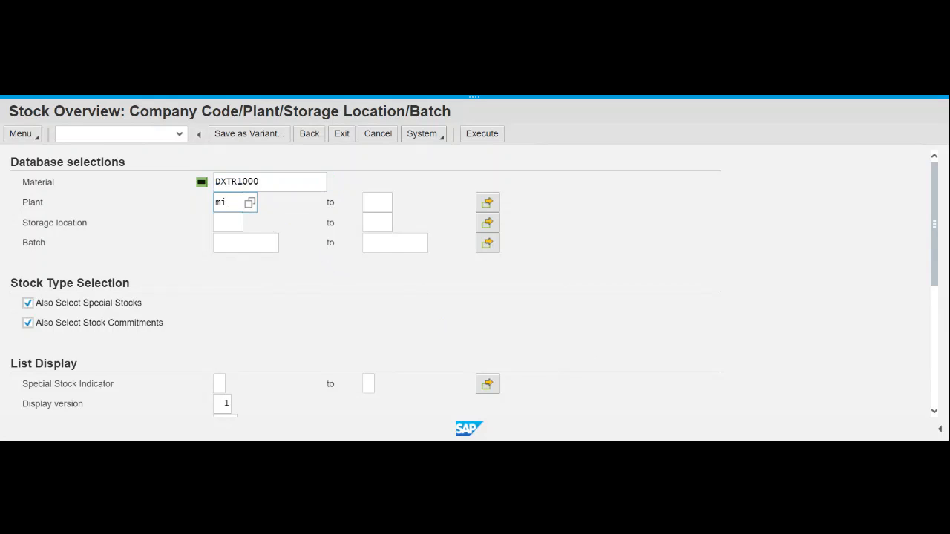
pyautogui.click(234, 274)
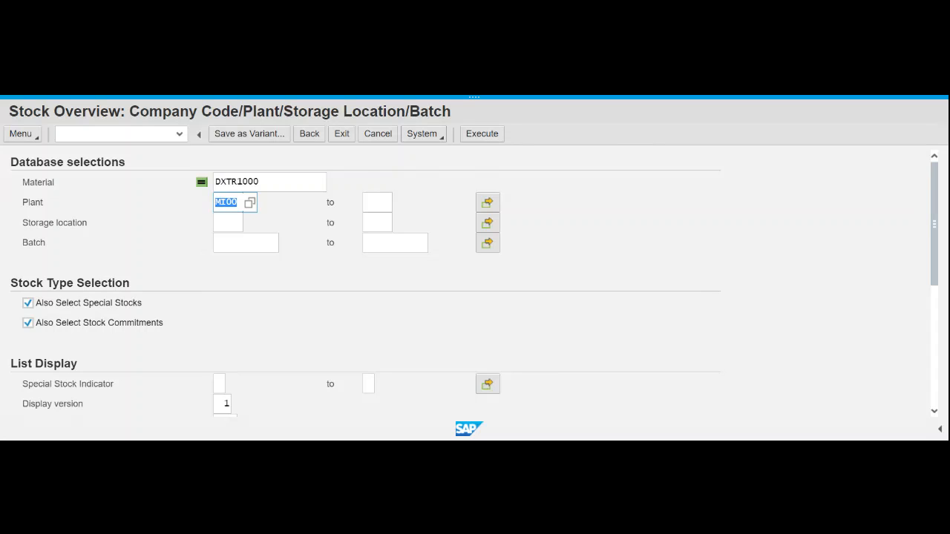
# - Run the stock overview for DXTR1000 at MI00, review it, and return to the selection
pyautogui.click(478, 140)
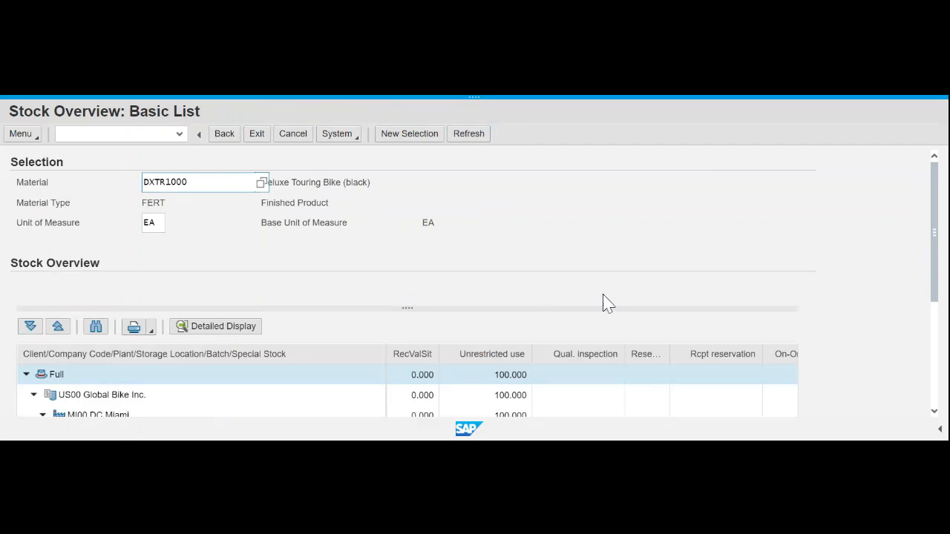
pyautogui.scroll(-2, 604, 304)
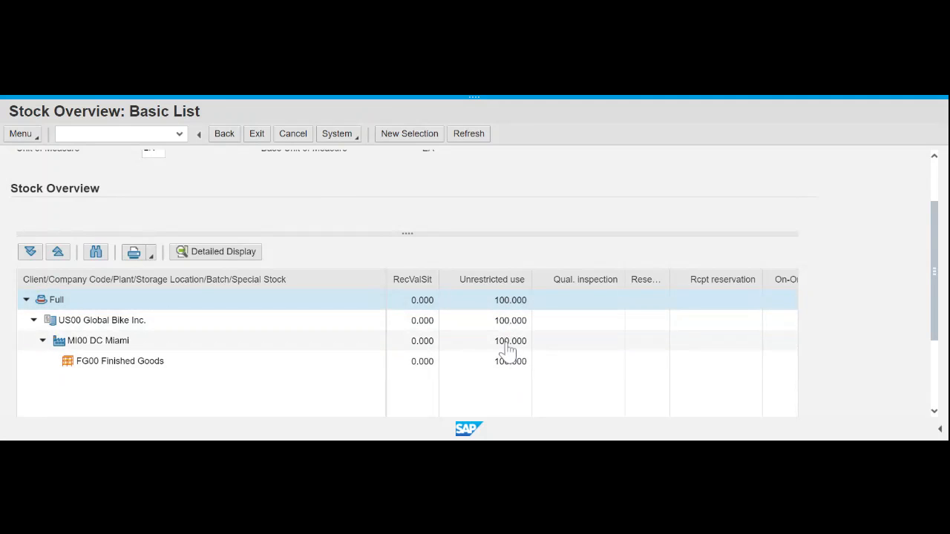
pyautogui.click(225, 140)
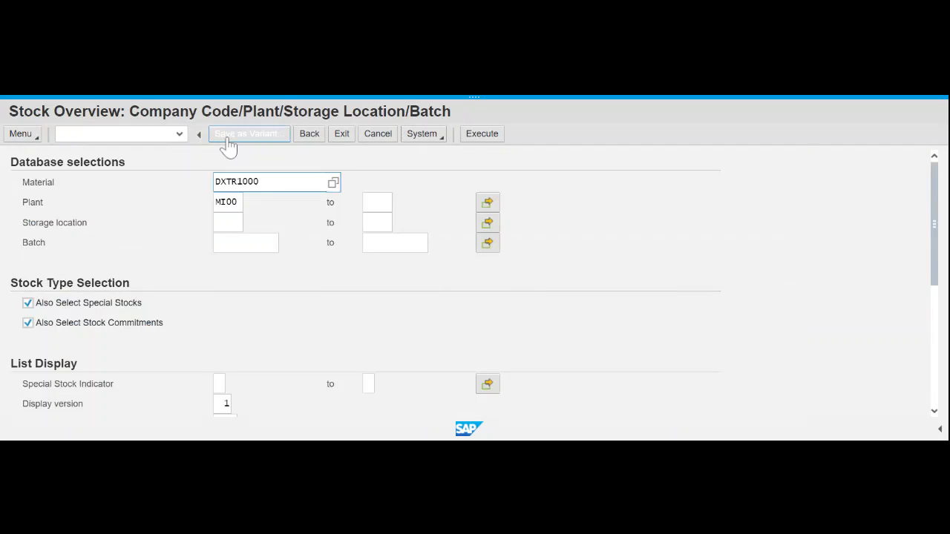
# - Rerun MMBE for material PRTR1000 at MI00, confirming 80 unrestricted in FG00, then go back
pyautogui.click(310, 137)
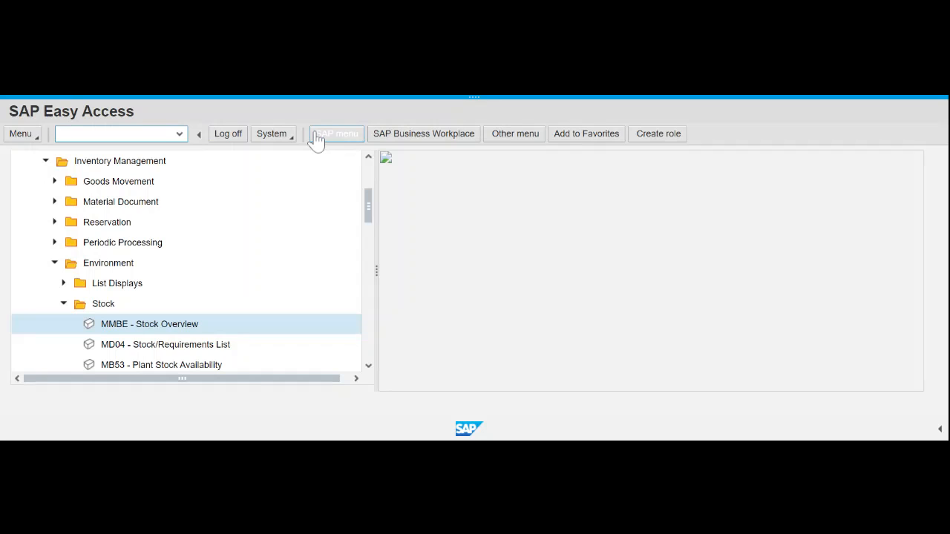
pyautogui.doubleClick(147, 326)
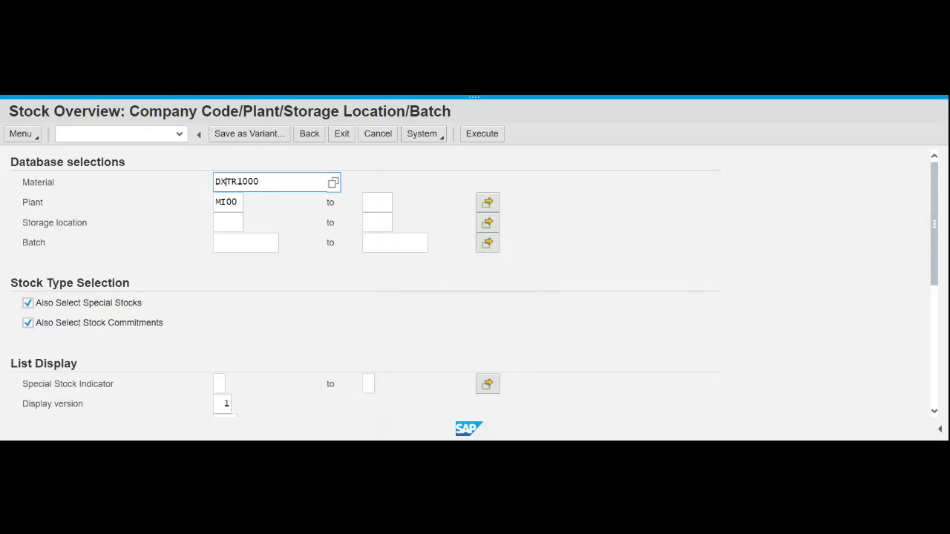
pyautogui.press('BackSpace')
pyautogui.press('BackSpace')
pyautogui.write('PR')
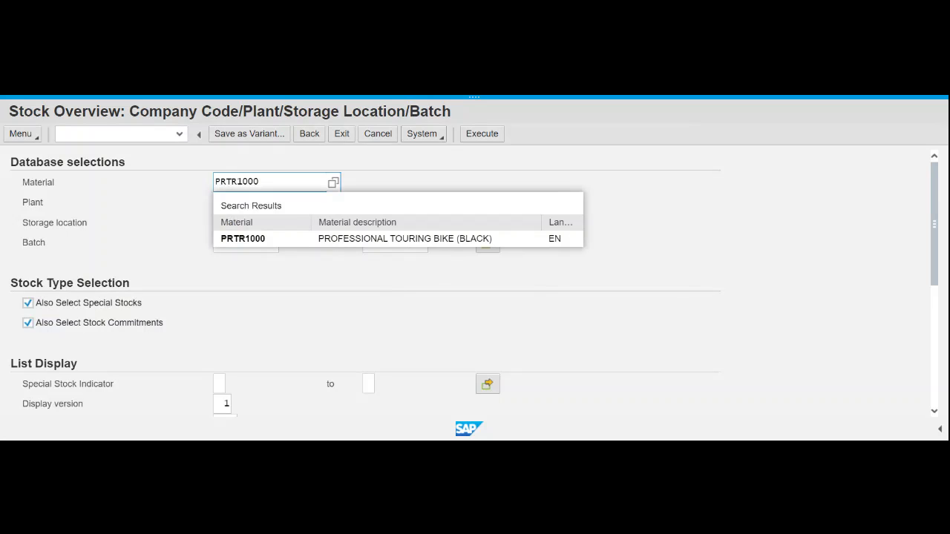
pyautogui.click(238, 240)
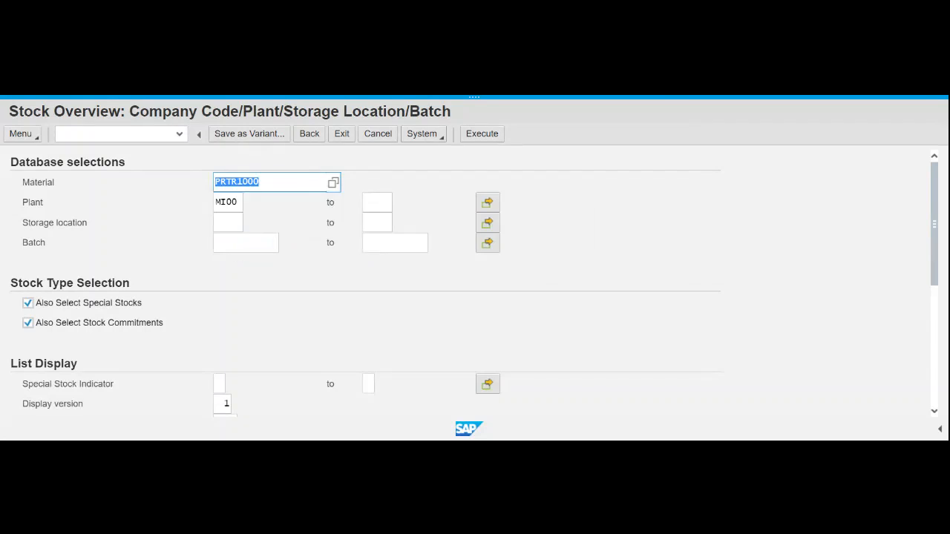
pyautogui.press('Tab')
pyautogui.click(483, 135)
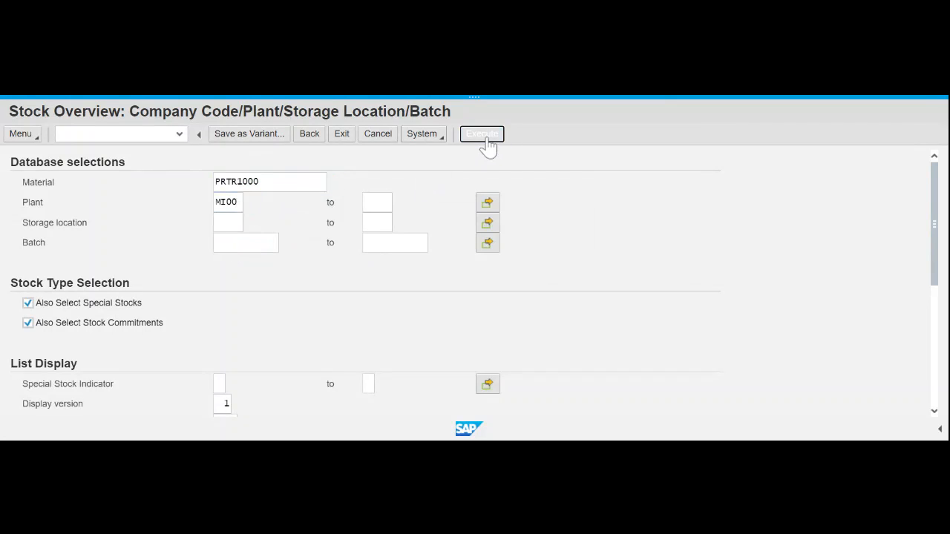
pyautogui.scroll(-2, 556, 355)
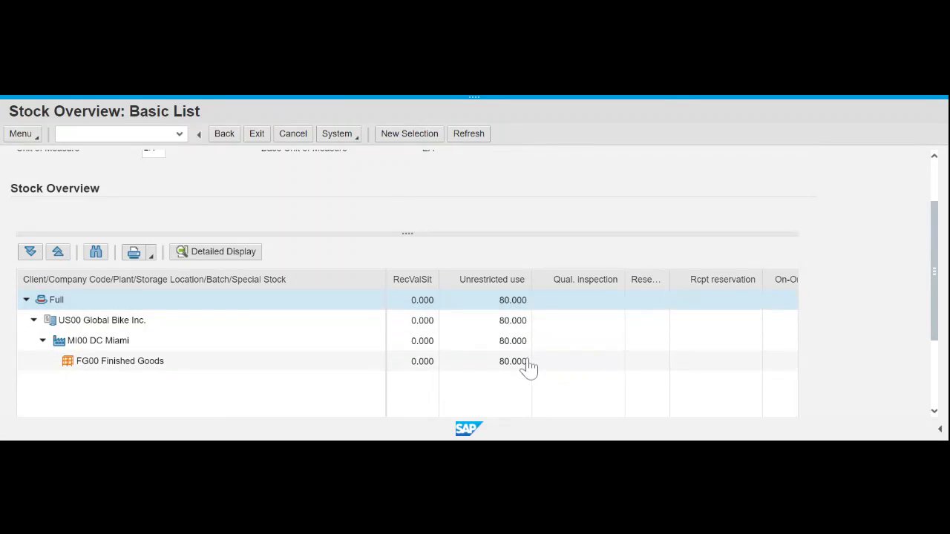
pyautogui.click(229, 140)
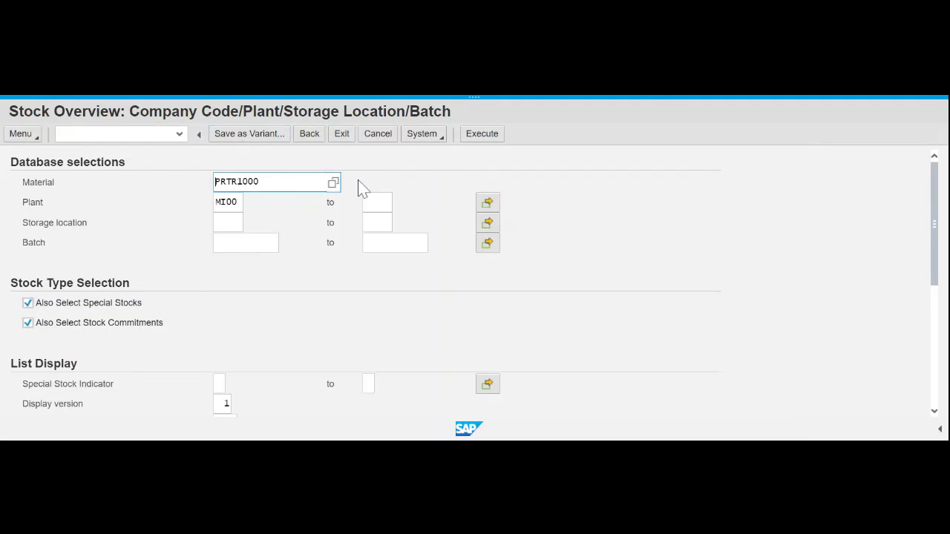
# - Go Back from the Stock Overview selection screen to the SAP Easy Access menu
pyautogui.click(310, 139)
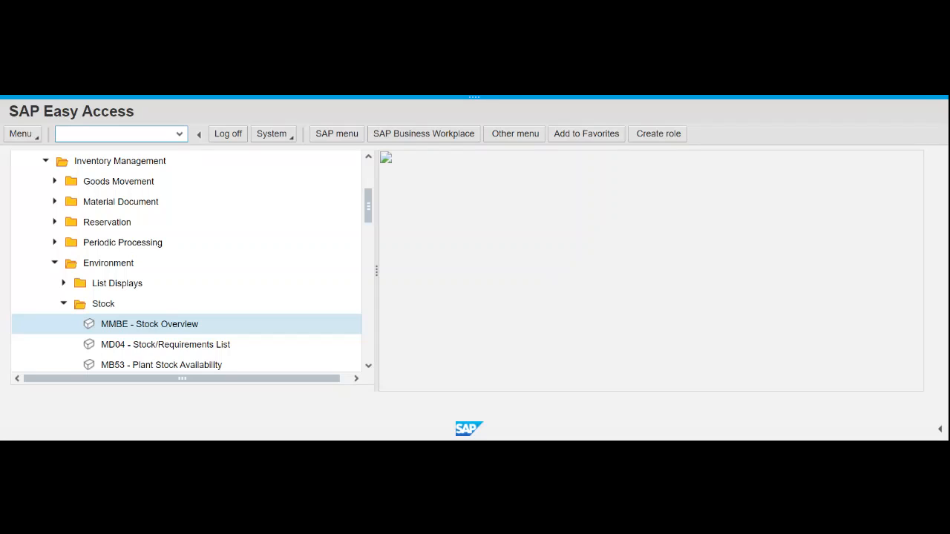
# - Collapse the Stock, Environment and Inventory Management menu folders
pyautogui.click(64, 305)
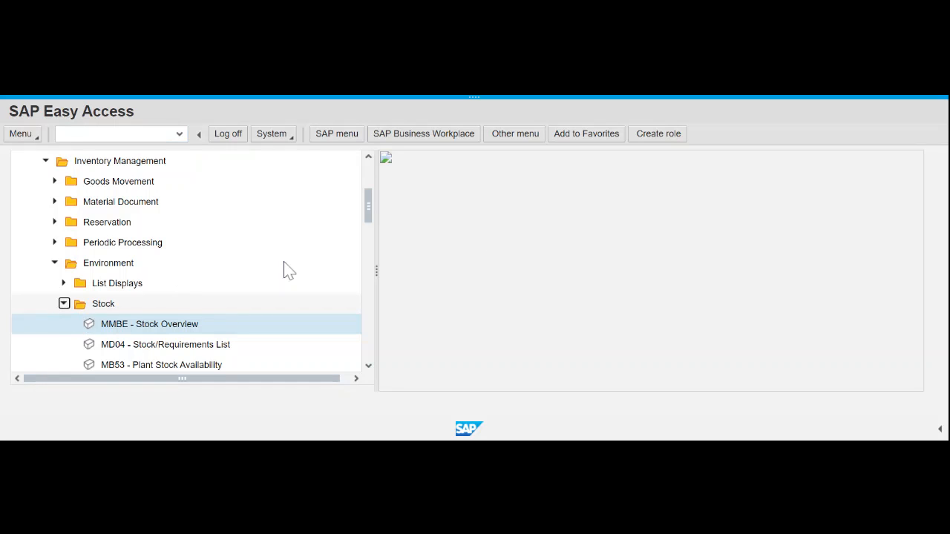
pyautogui.click(55, 264)
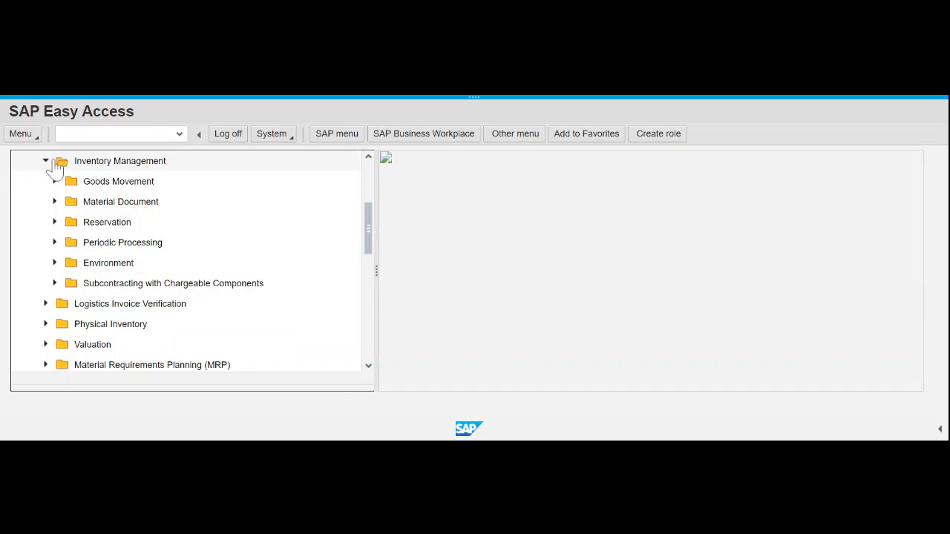
pyautogui.click(46, 163)
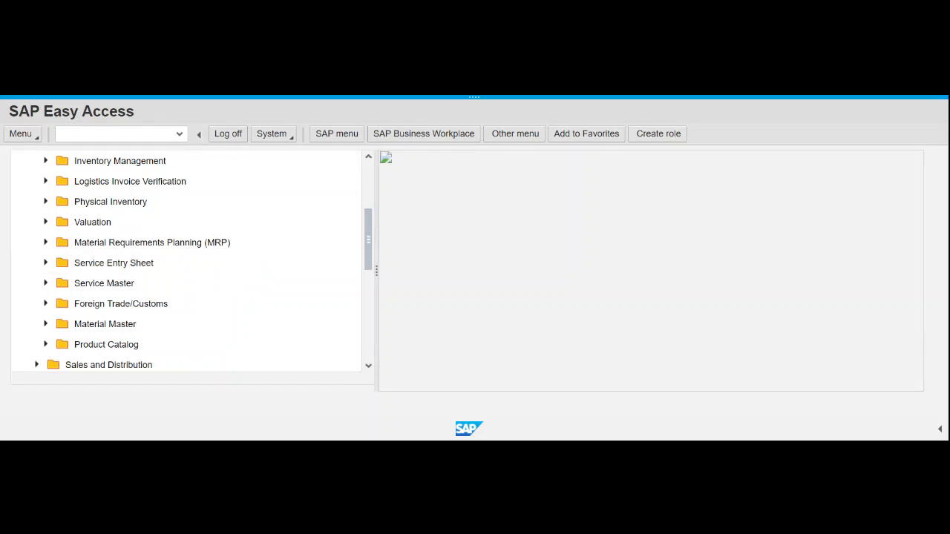
pyautogui.scroll(1, 78, 323)
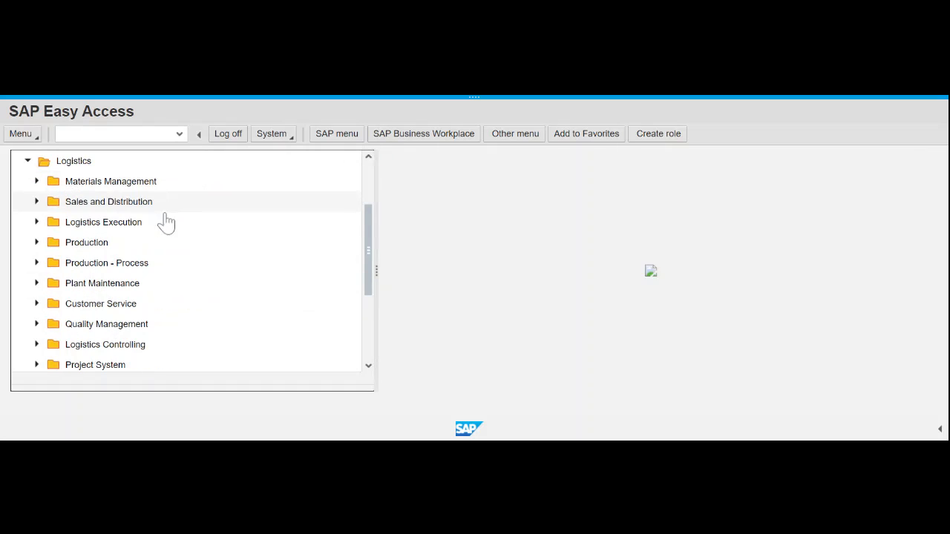
# - Expand Sales and Distribution > Shipping and Transportation > Outbound Delivery > Create > Single Document
pyautogui.click(38, 202)
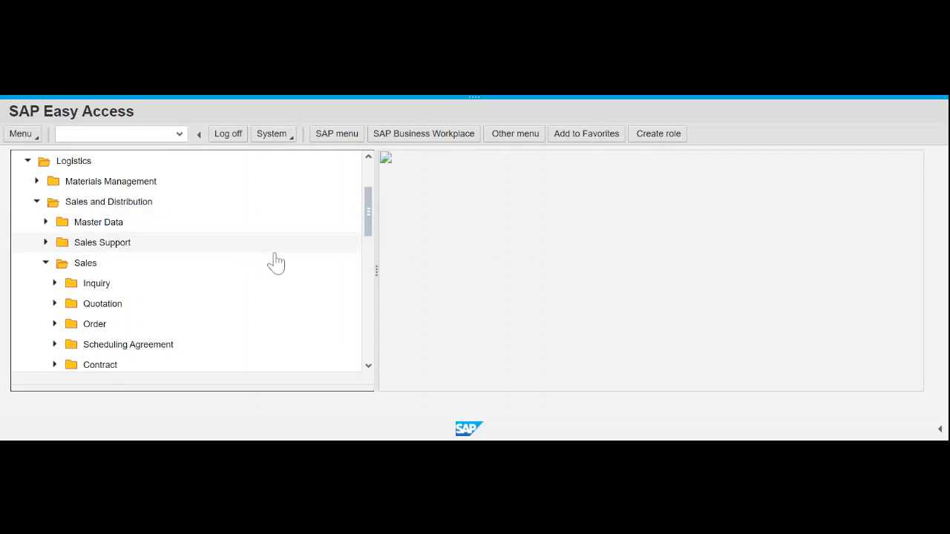
pyautogui.click(45, 263)
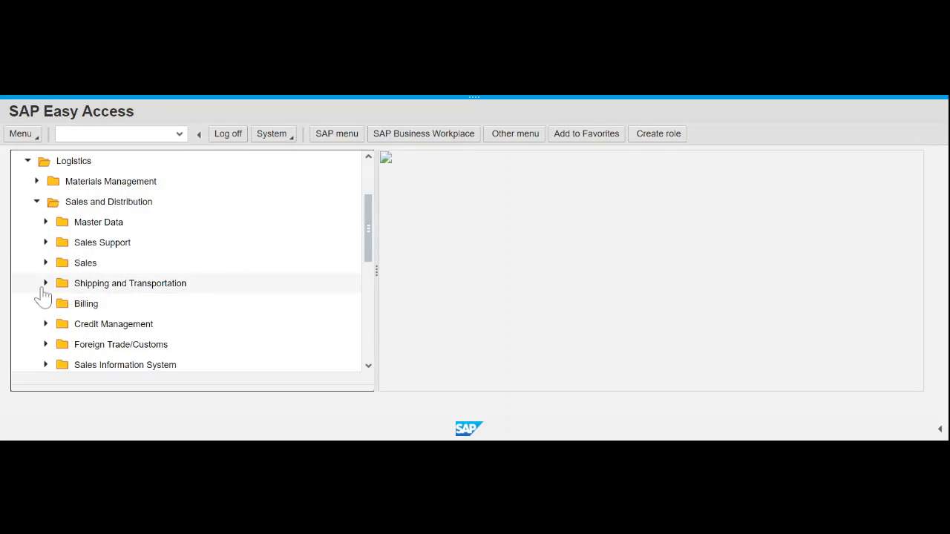
pyautogui.click(46, 283)
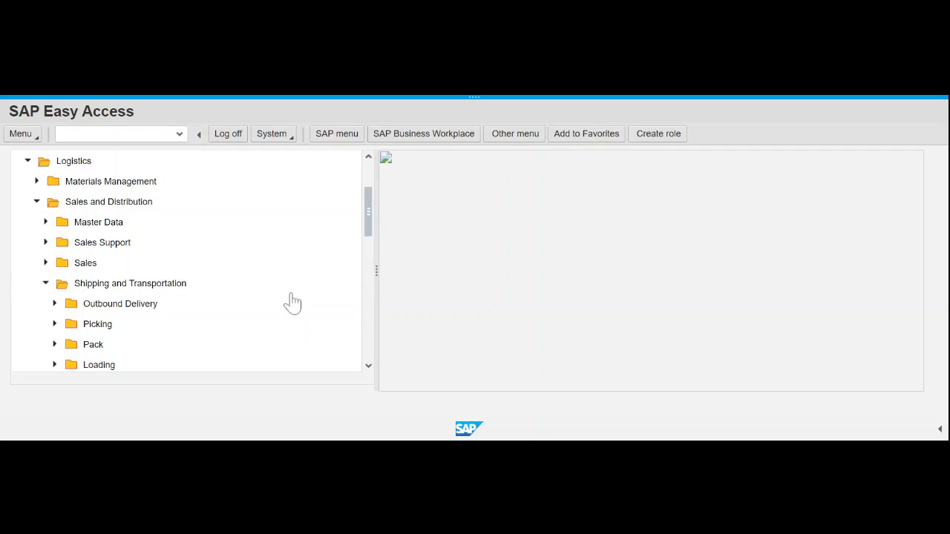
pyautogui.click(55, 305)
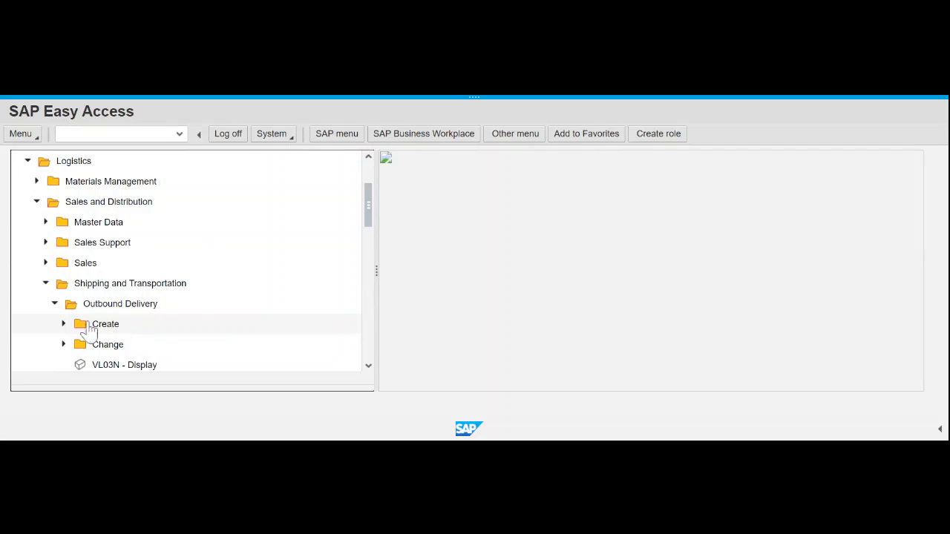
pyautogui.click(64, 324)
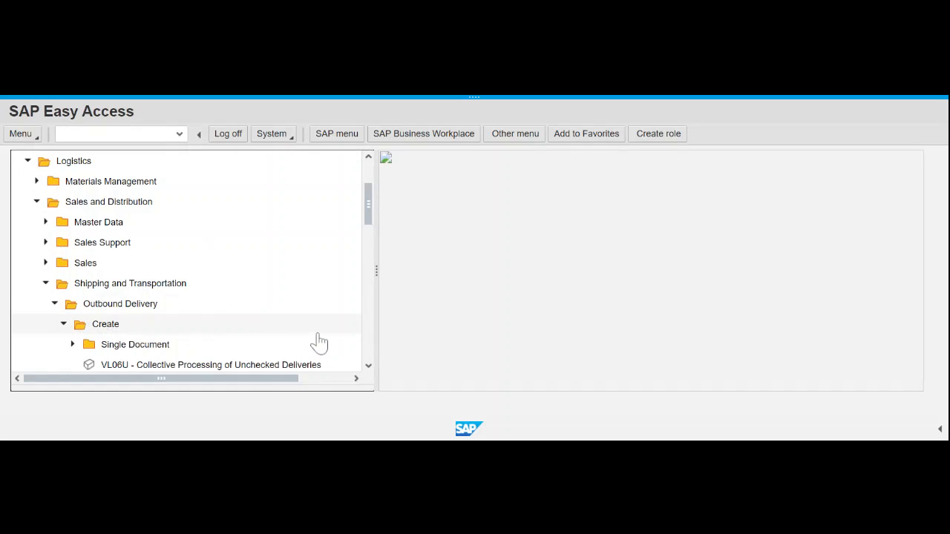
pyautogui.scroll(-1, 326, 334)
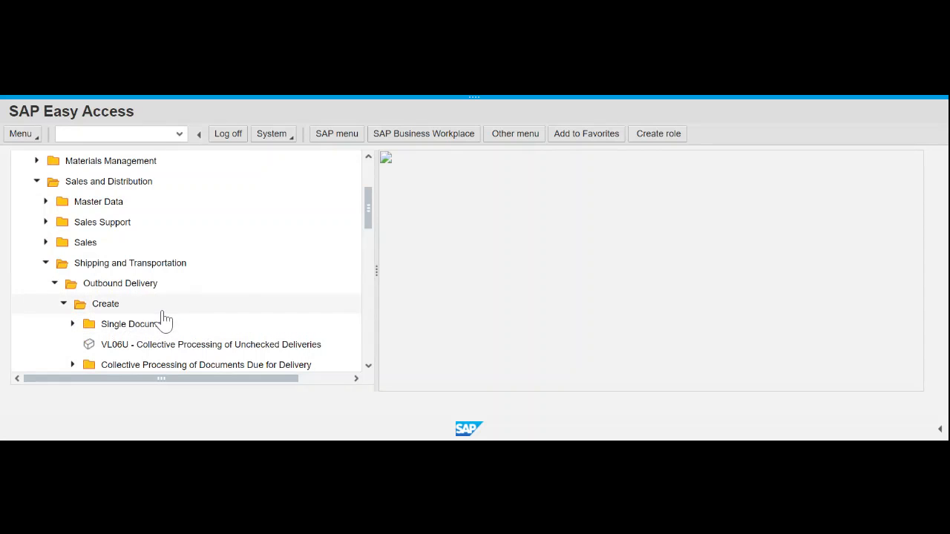
pyautogui.click(72, 324)
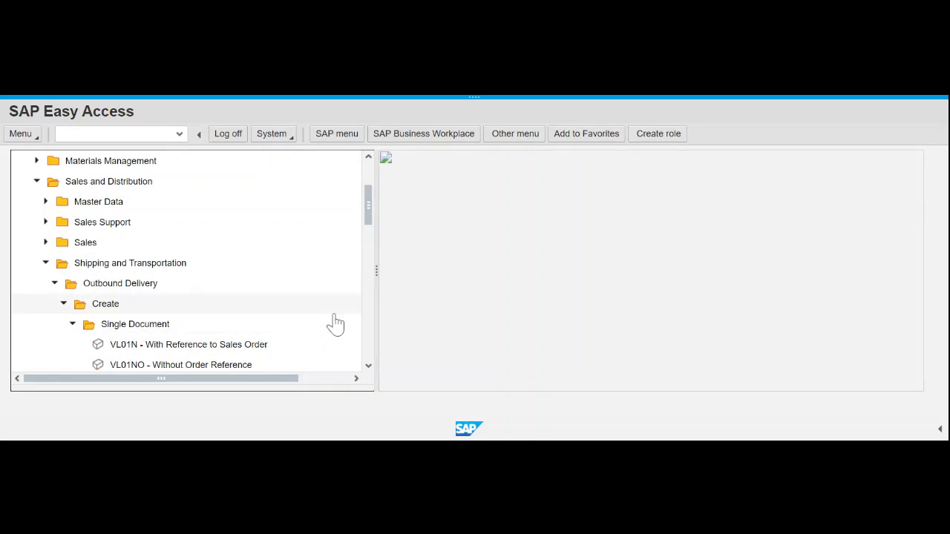
pyautogui.click(369, 366)
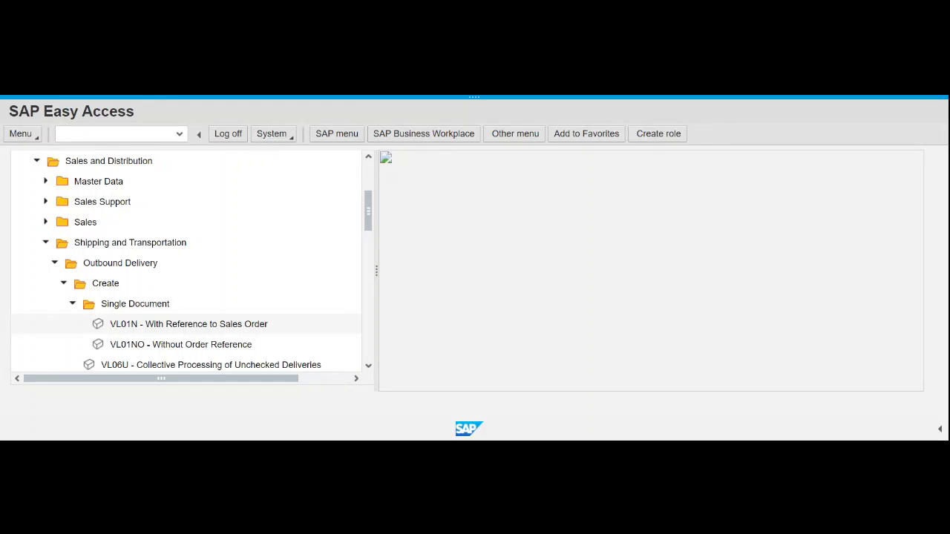
# - Start VL01N with shipping point MI00 (SP Miami) for order 17
pyautogui.doubleClick(213, 323)
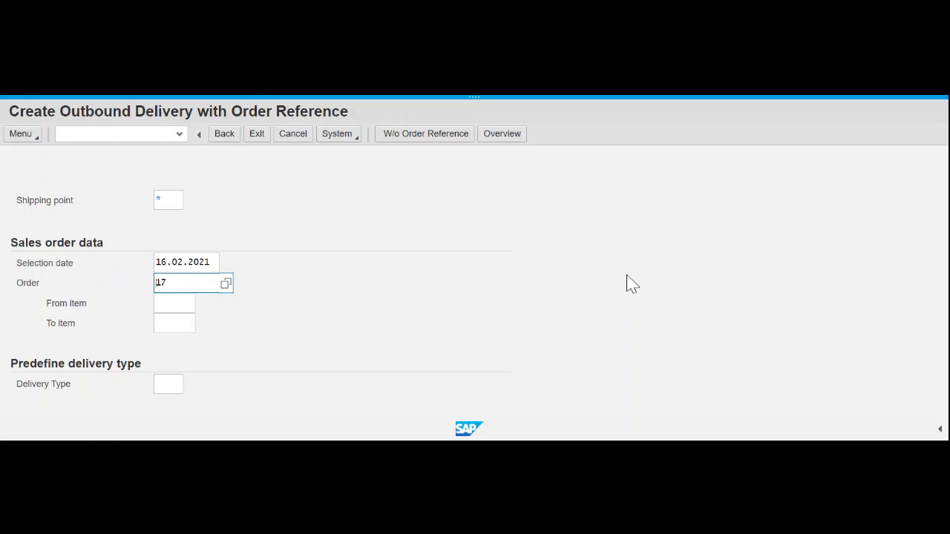
pyautogui.click(168, 200)
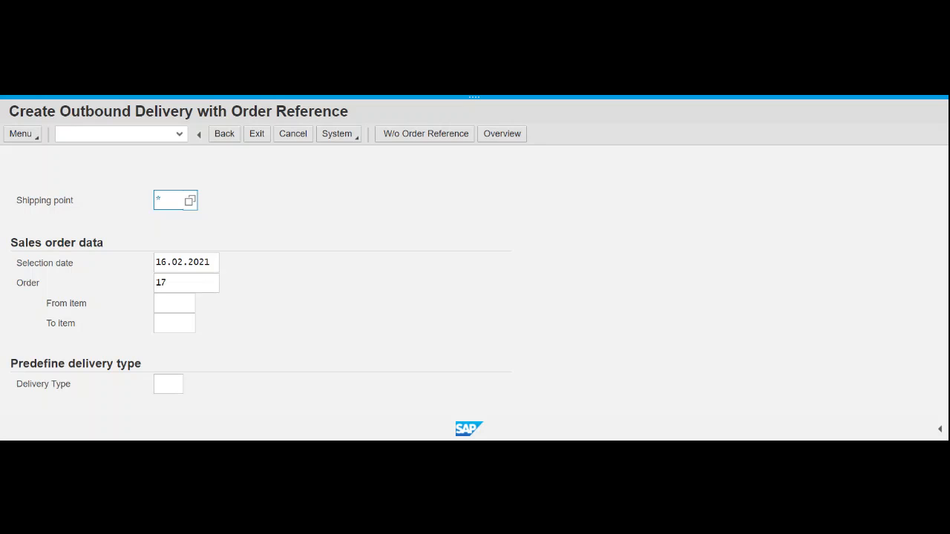
pyautogui.write('mi')
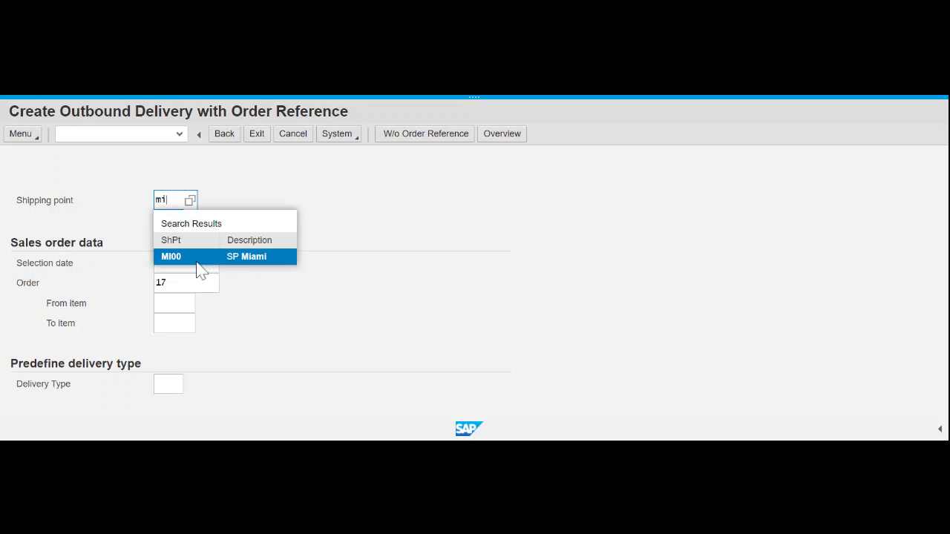
pyautogui.click(192, 258)
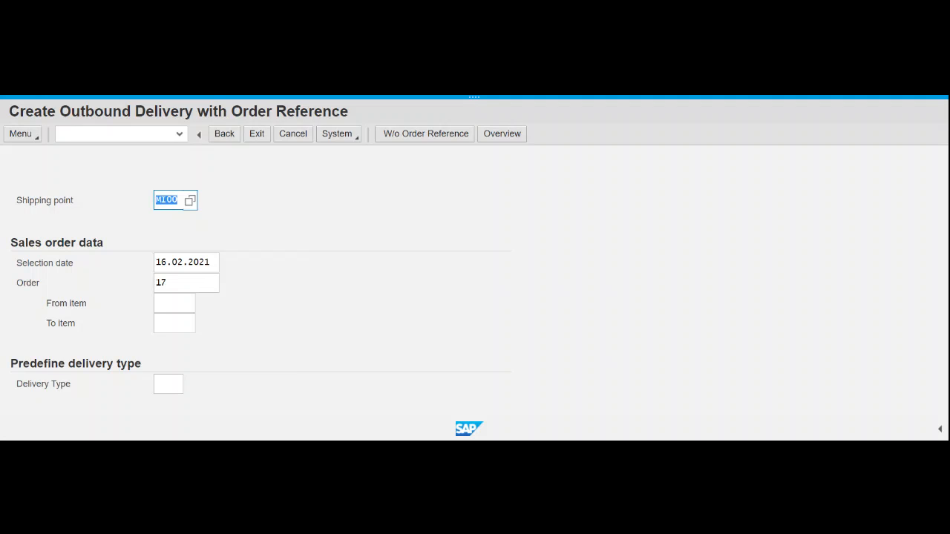
pyautogui.press('Return')
# - Set the delivery selection date to 23.02.2021 from the calendar
pyautogui.click(645, 333)
pyautogui.click(205, 263)
pyautogui.click(227, 269)
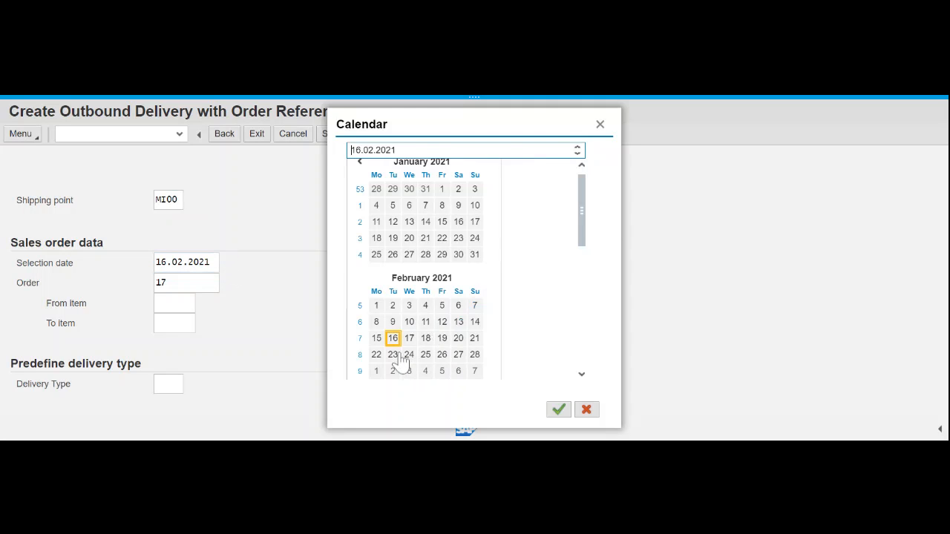
pyautogui.doubleClick(394, 356)
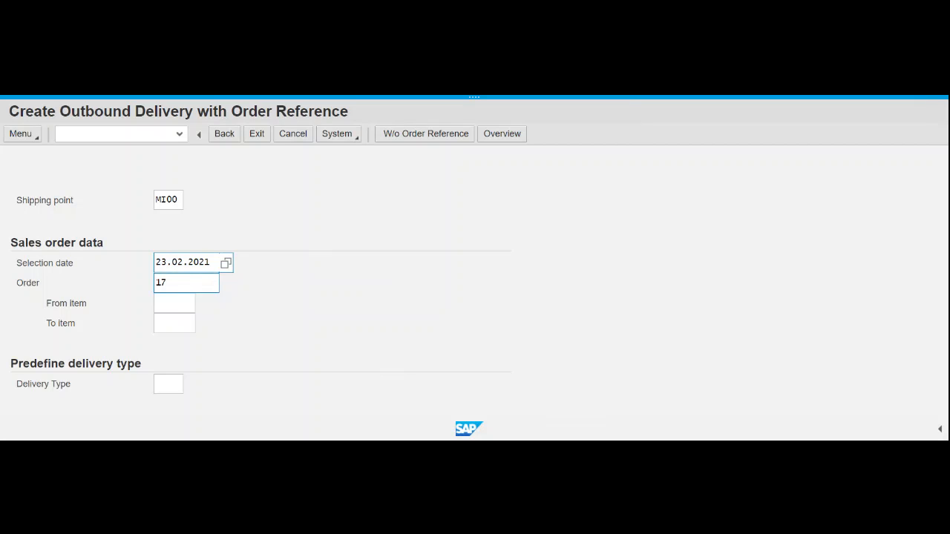
# - Create the delivery listing DXTR1000 (5) and PRTR1000 (2), and select item 10
pyautogui.press('Return')
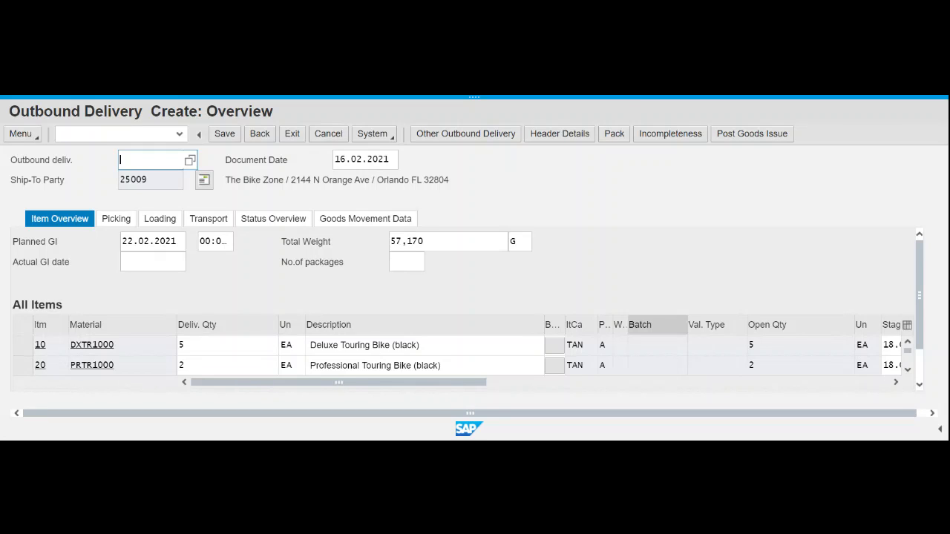
pyautogui.click(20, 346)
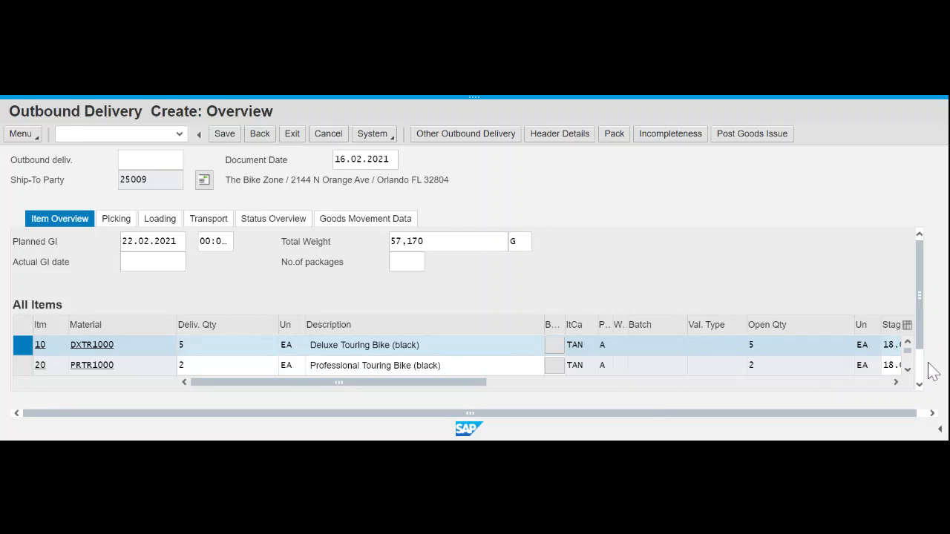
pyautogui.scroll(-2, 919, 373)
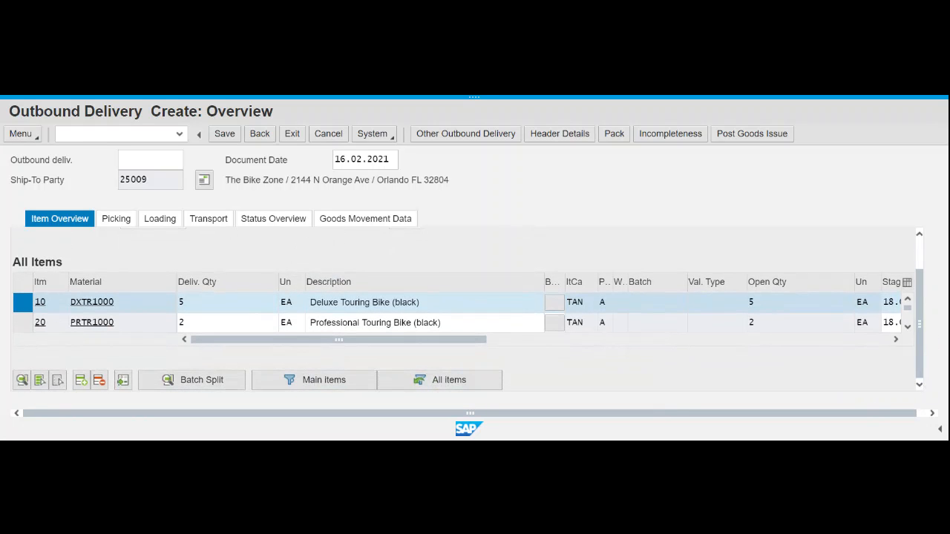
# - Show item 10's Picking details: DXTR1000 delivery quantity 5, pick quantity 0
pyautogui.click(22, 380)
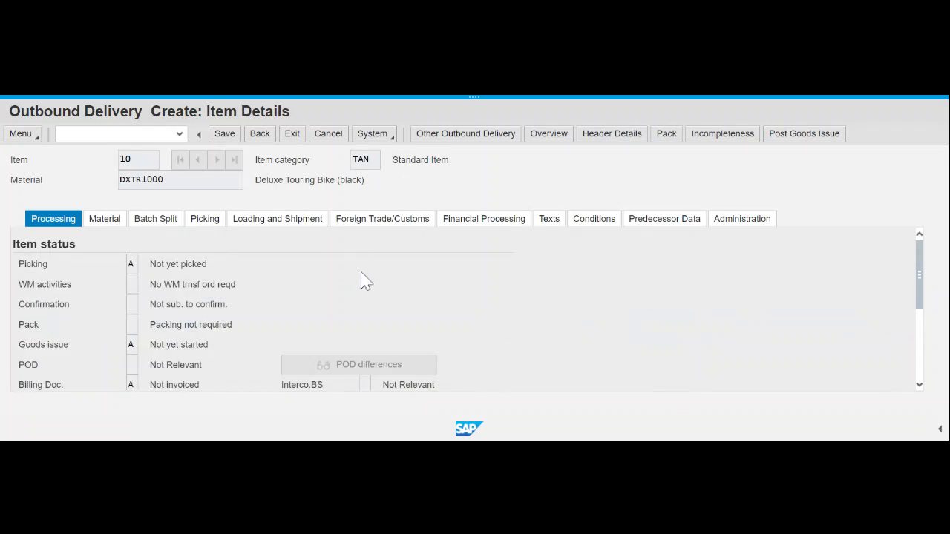
pyautogui.scroll(-3, 361, 281)
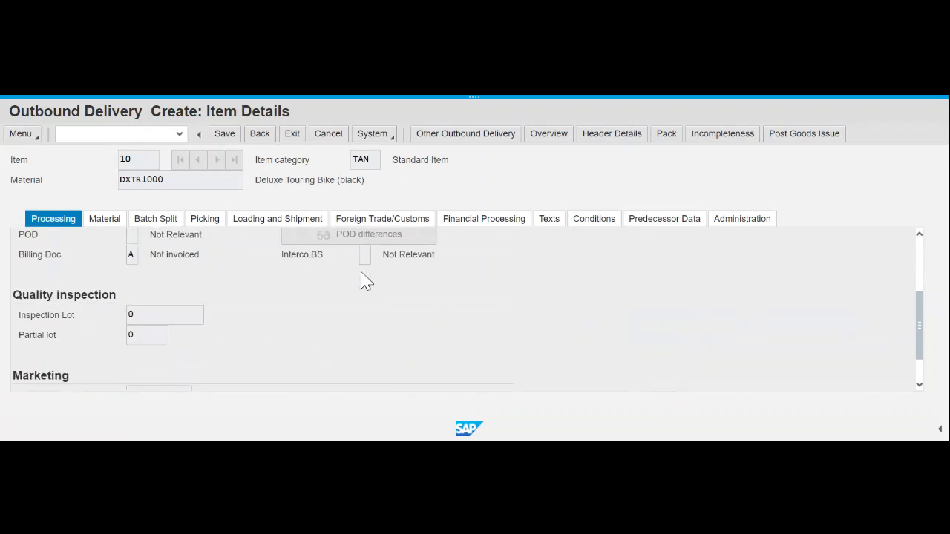
pyautogui.scroll(3, 361, 281)
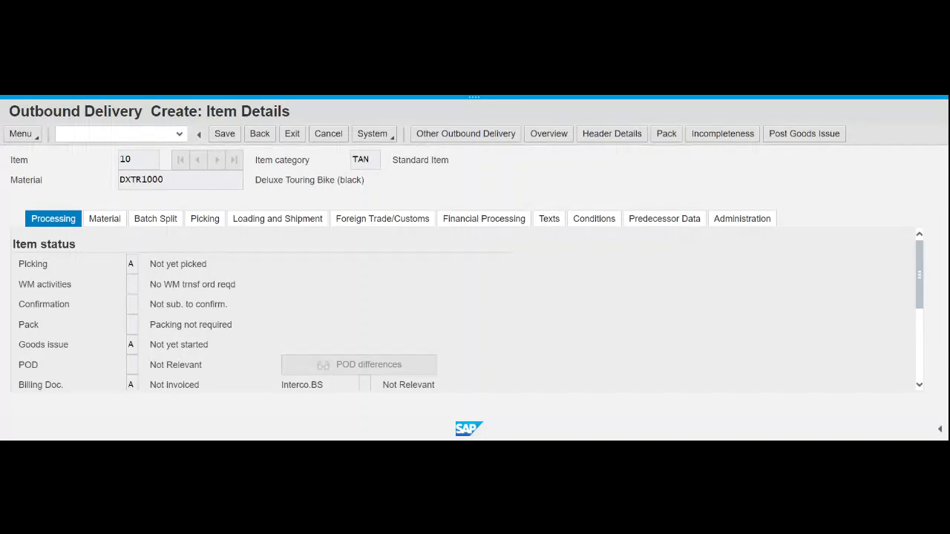
pyautogui.click(202, 223)
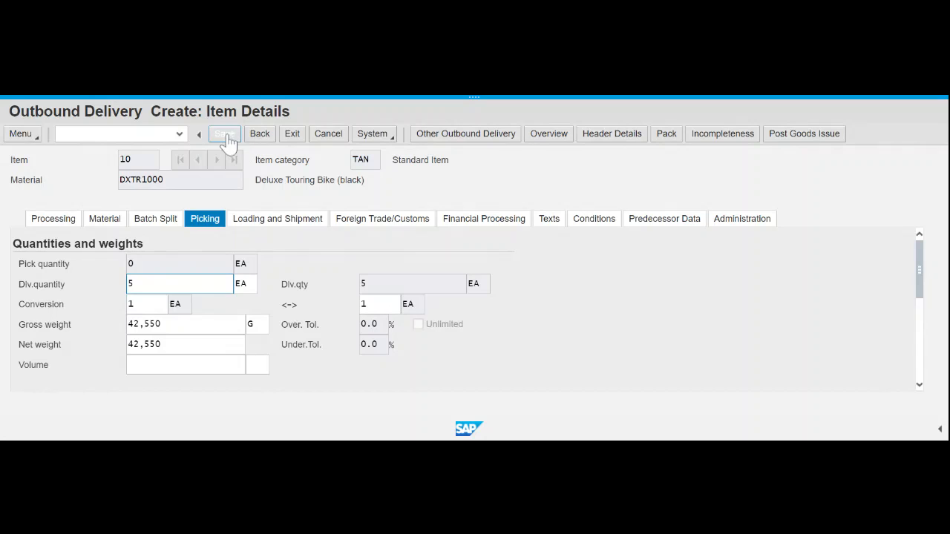
# - Save the delivery and open its VL311 confirmation message, copying the delivery number
pyautogui.click(227, 136)
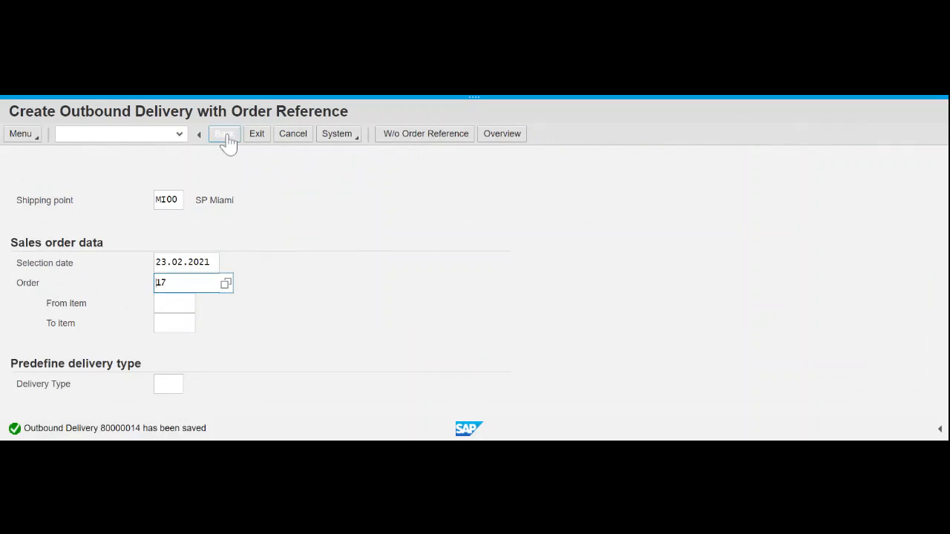
pyautogui.doubleClick(120, 428)
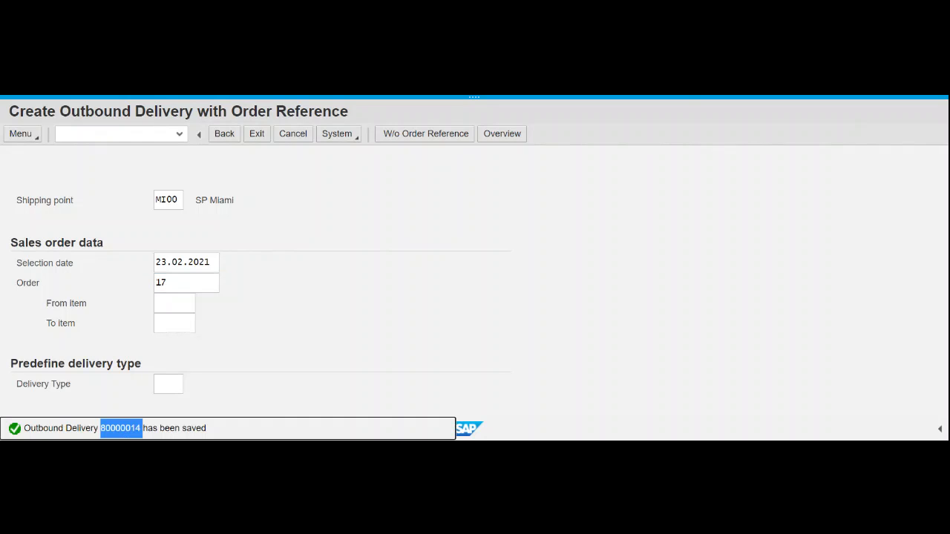
pyautogui.hotkey('ctrl', 'c')
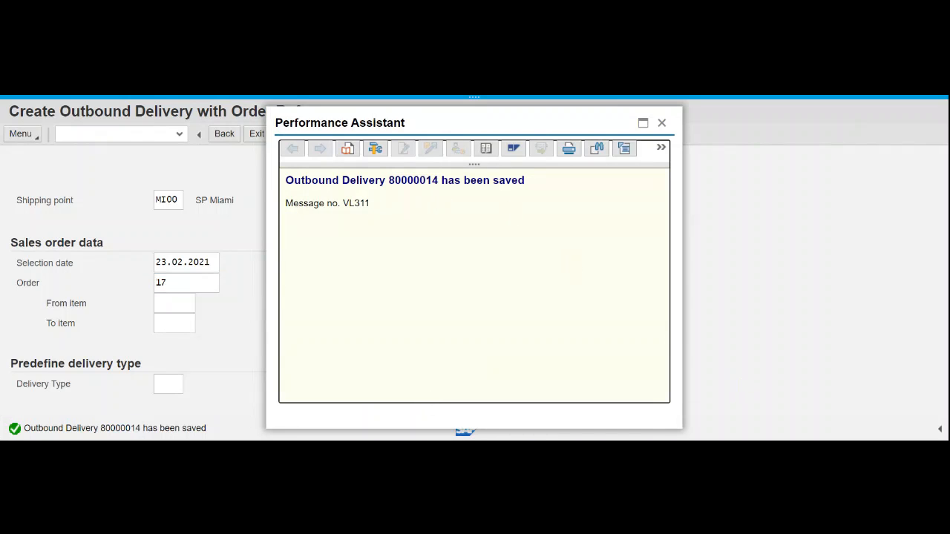
pyautogui.moveTo(286, 180); pyautogui.dragTo(532, 181)
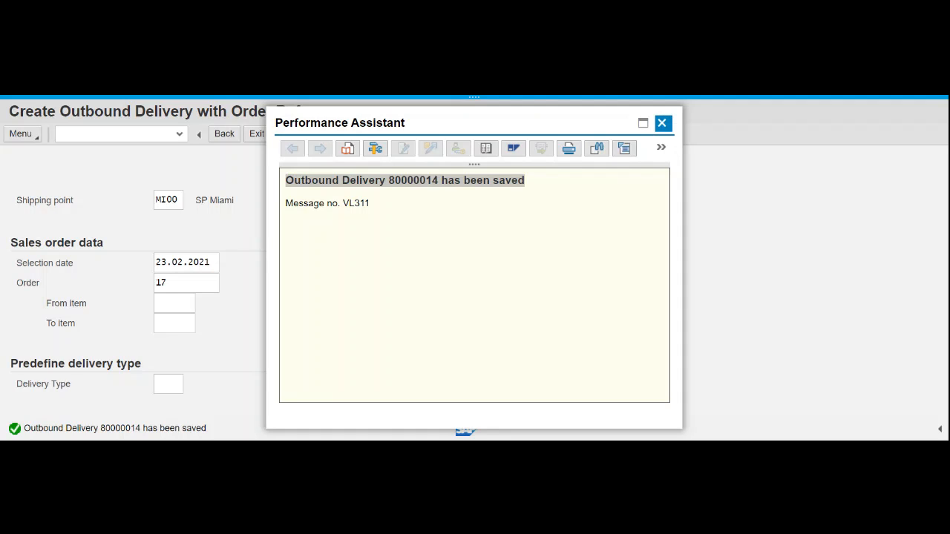
# - Close the Performance Assistant and go Back to the delivery entry screen
pyautogui.click(662, 122)
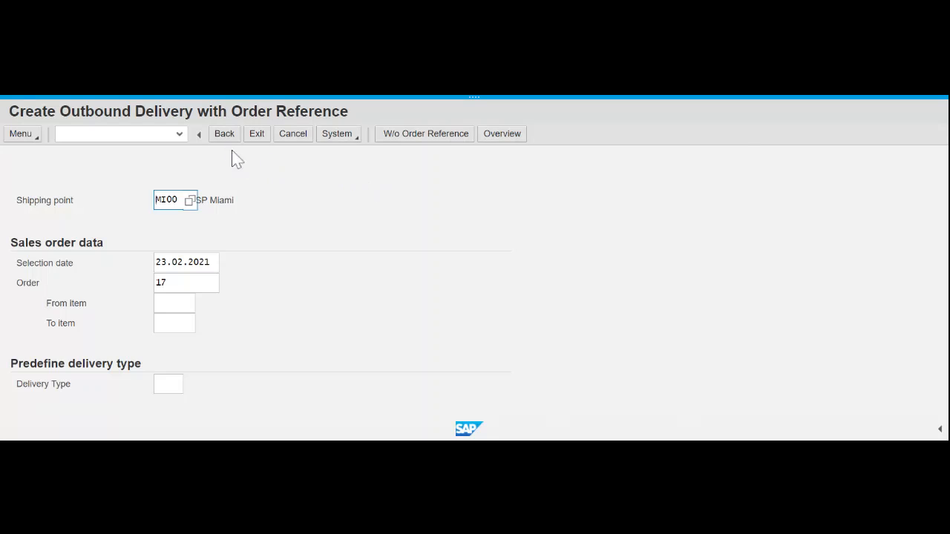
pyautogui.click(225, 134)
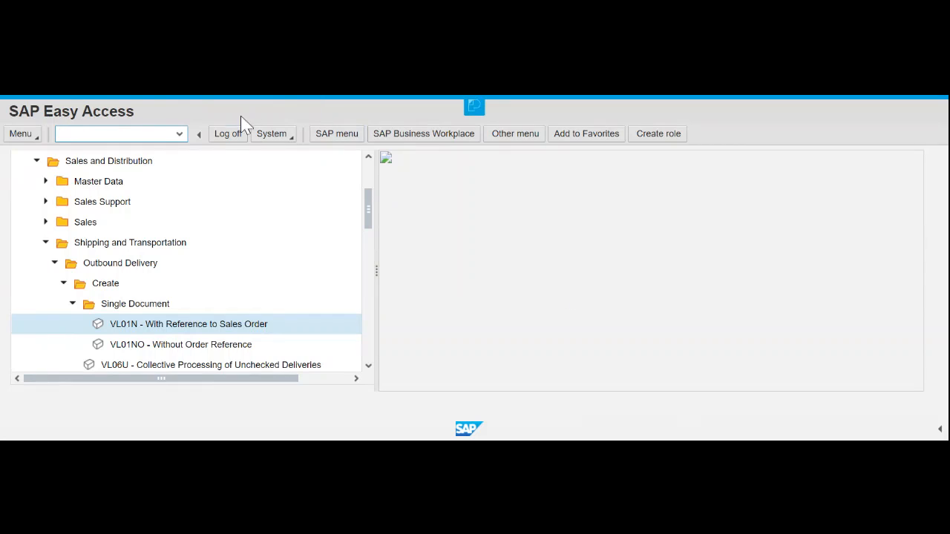
# - Run MMBE for PRTR1000 at plant MI00, showing 80 units unrestricted
pyautogui.write('mmbe')
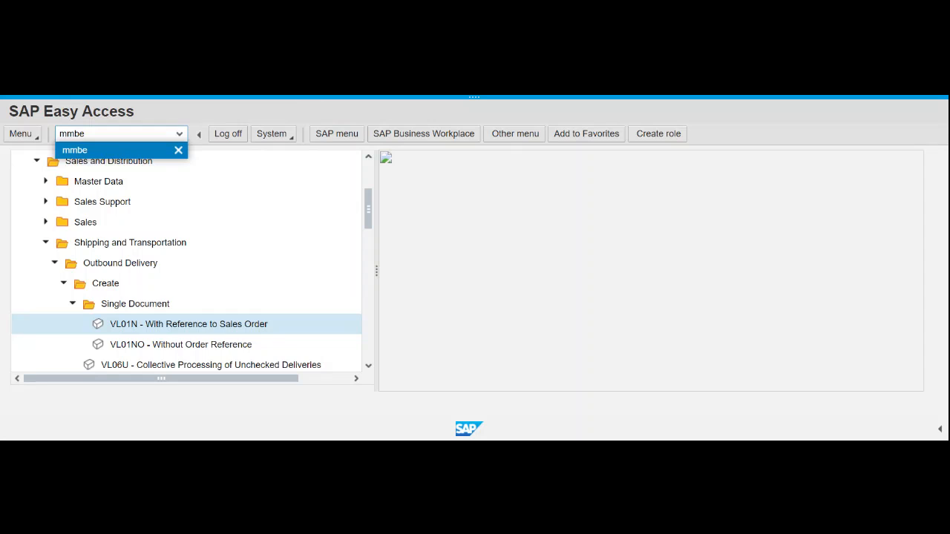
pyautogui.press('Return')
pyautogui.press('Return')
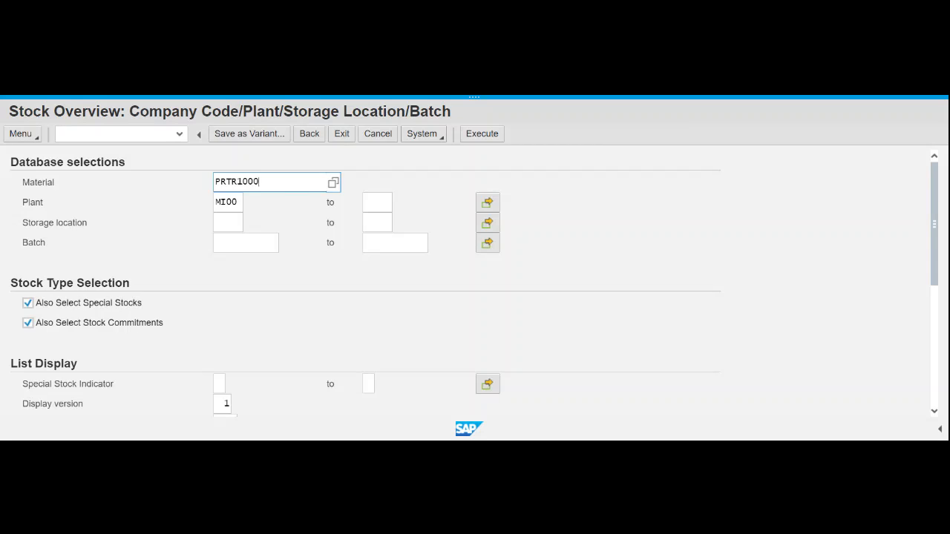
pyautogui.moveTo(259, 182); pyautogui.dragTo(213, 185)
pyautogui.click(261, 182)
pyautogui.click(481, 139)
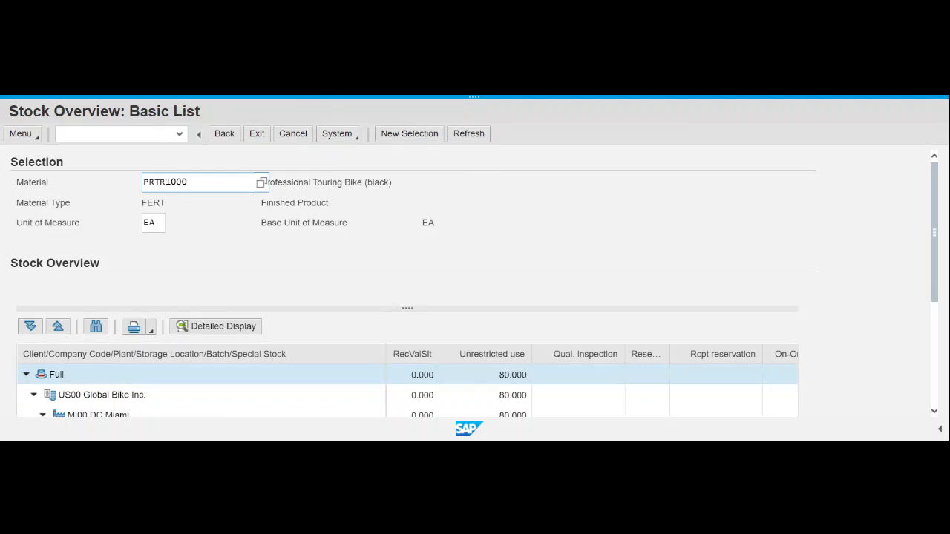
# - Select plant MI00 DC Miami in the PRTR1000 stock tree, showing 80 unrestricted in FG00
pyautogui.scroll(-3, 543, 286)
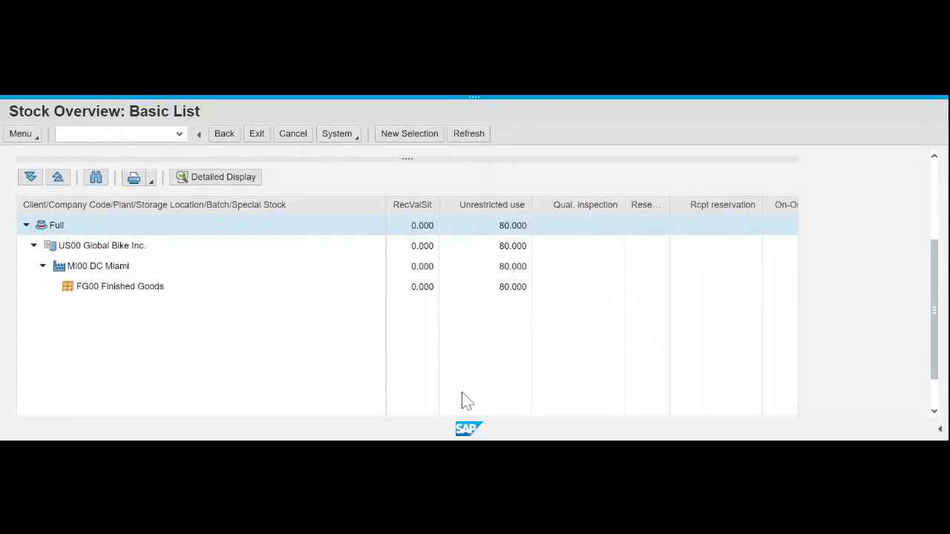
pyautogui.click(98, 267)
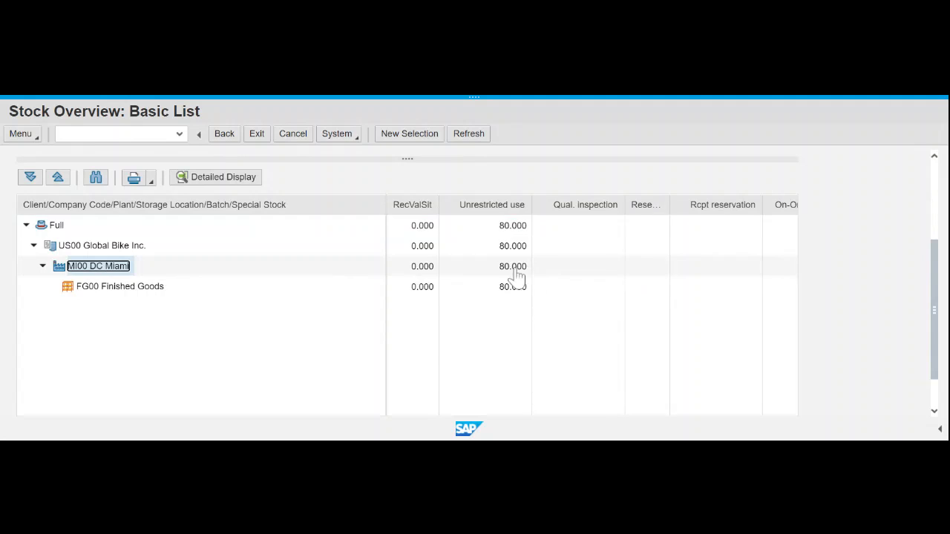
pyautogui.click(236, 185)
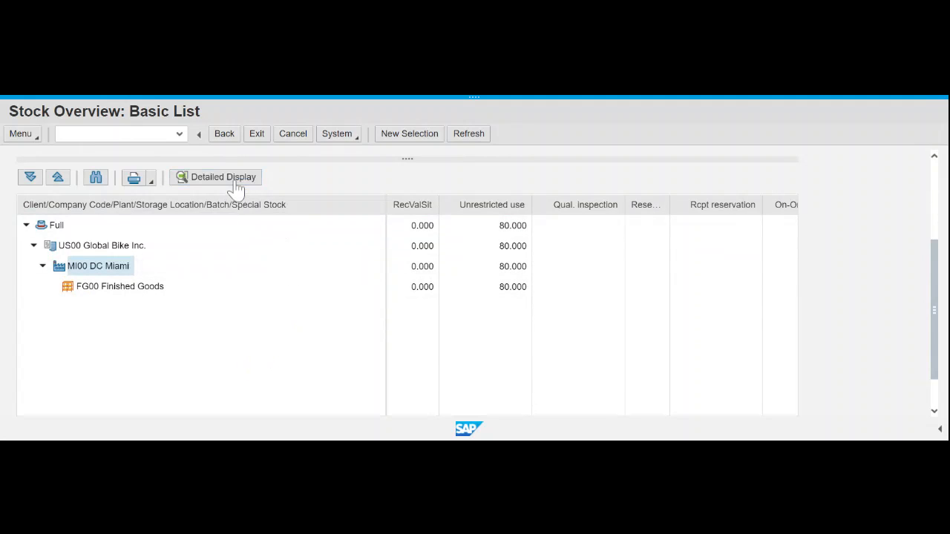
# - Open the stock-type breakdown for plant MI00 and review its stock types
pyautogui.click(241, 186)
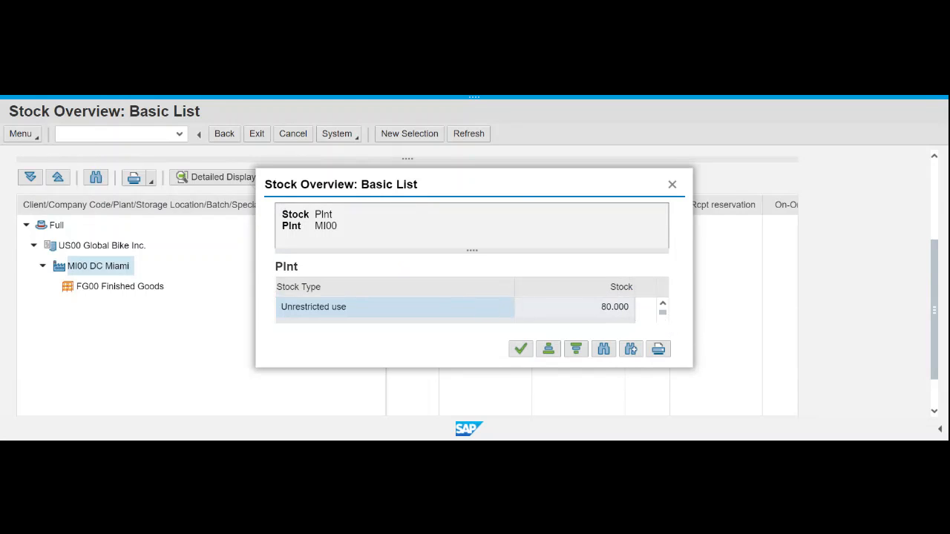
pyautogui.scroll(-1, 609, 307)
pyautogui.scroll(-1, 609, 306)
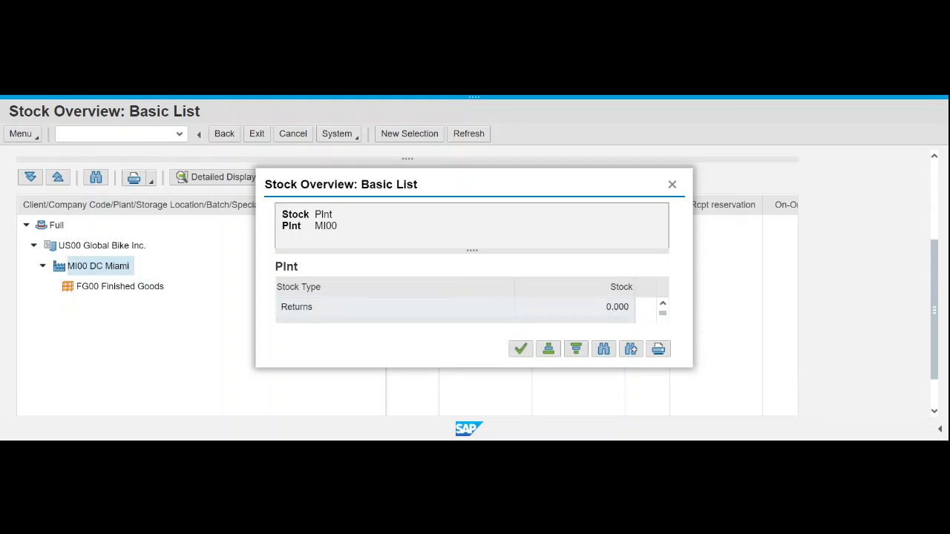
pyautogui.scroll(-2, 609, 307)
pyautogui.scroll(-3, 609, 307)
pyautogui.scroll(-1, 609, 307)
pyautogui.scroll(-2, 609, 307)
pyautogui.scroll(-1, 609, 307)
pyautogui.scroll(-1, 609, 307)
pyautogui.scroll(1, 608, 306)
pyautogui.scroll(-1, 608, 306)
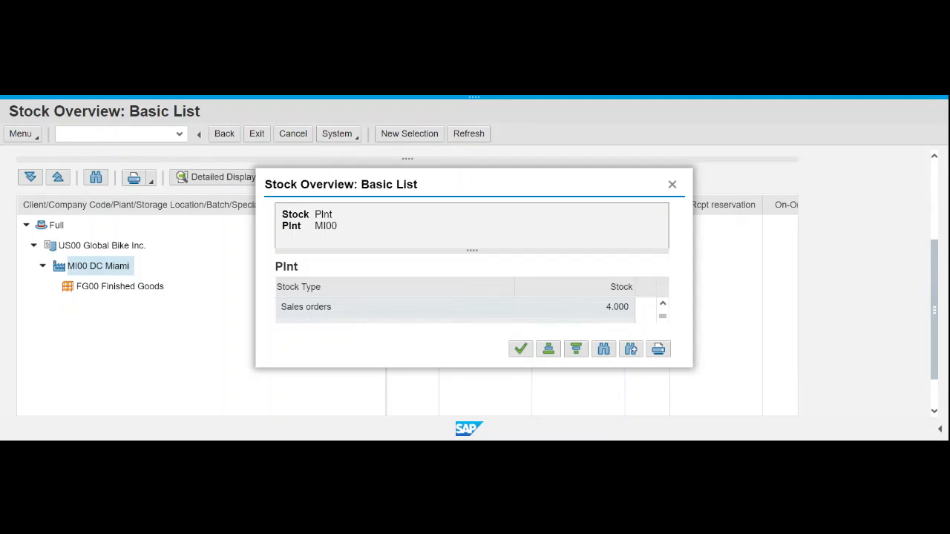
pyautogui.scroll(-3, 454, 307)
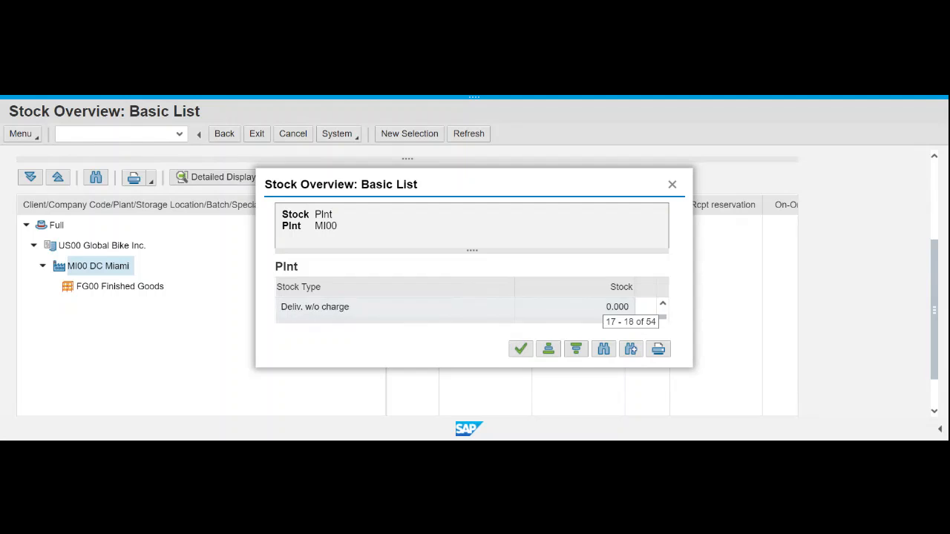
pyautogui.scroll(-2, 454, 307)
pyautogui.scroll(2, 455, 307)
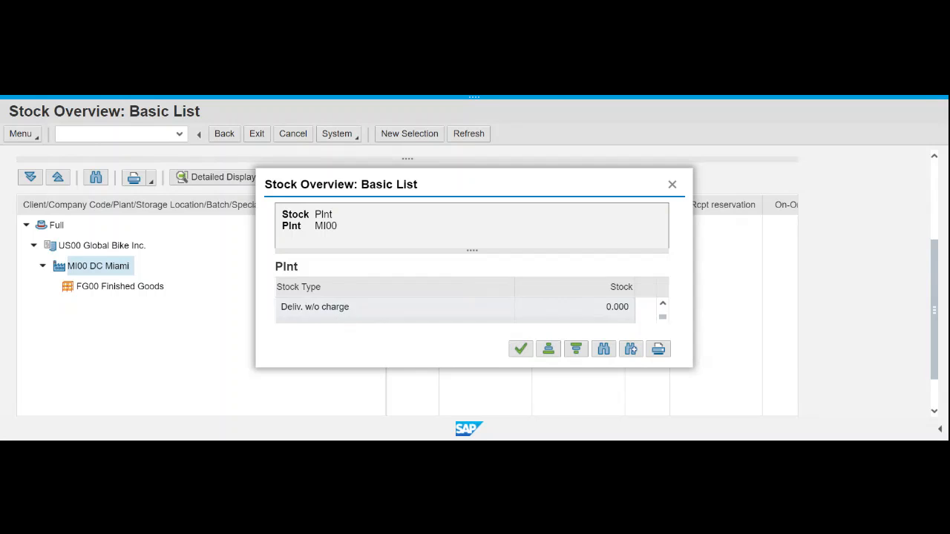
pyautogui.scroll(4, 454, 306)
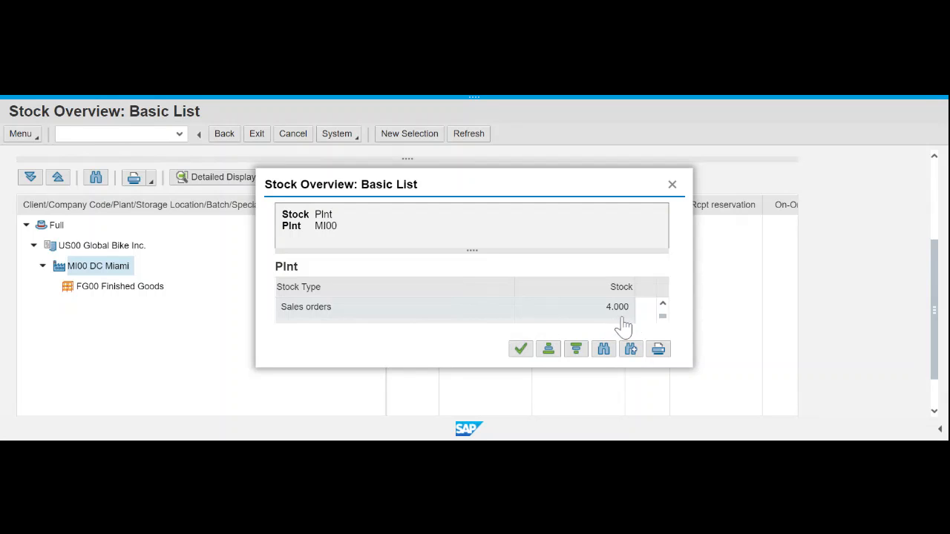
# - Check the Sales orders quantity of 4.000, then close the breakdown
pyautogui.moveTo(663, 315); pyautogui.dragTo(667, 326)
pyautogui.scroll(-4, 667, 327)
pyautogui.scroll(-3, 666, 326)
pyautogui.scroll(-3, 666, 327)
pyautogui.click(672, 185)
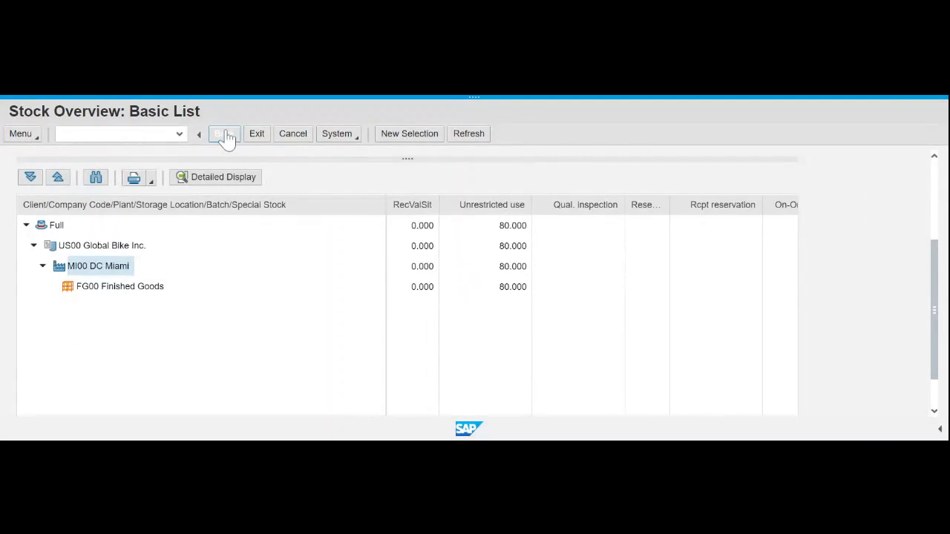
# - Return to Easy Access and launch VL02N Outbound Delivery Change – Single Document
pyautogui.click(230, 135)
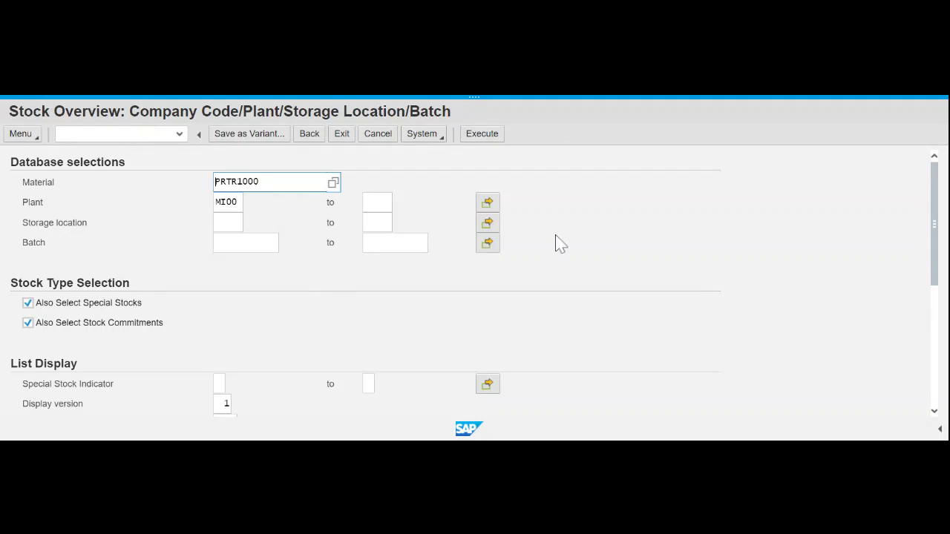
pyautogui.click(315, 137)
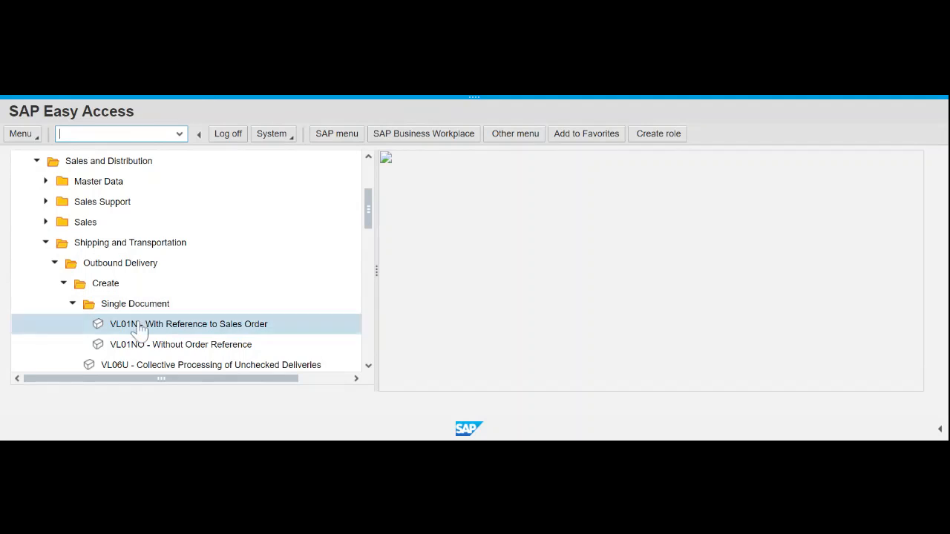
pyautogui.click(72, 305)
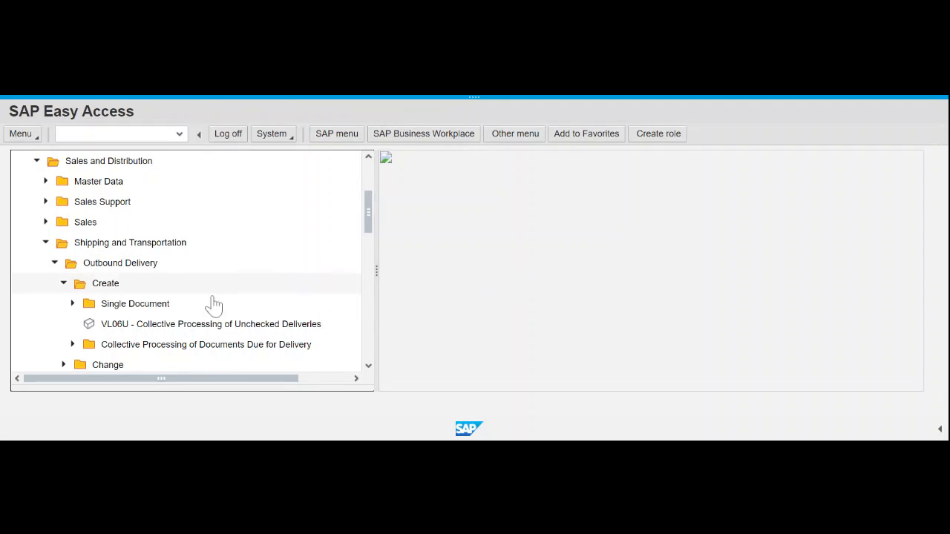
pyautogui.click(64, 283)
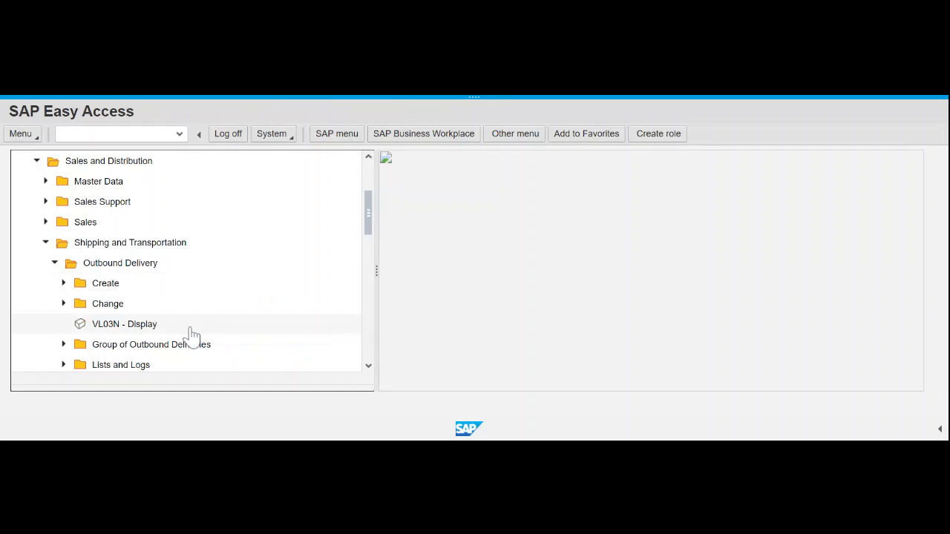
pyautogui.click(65, 305)
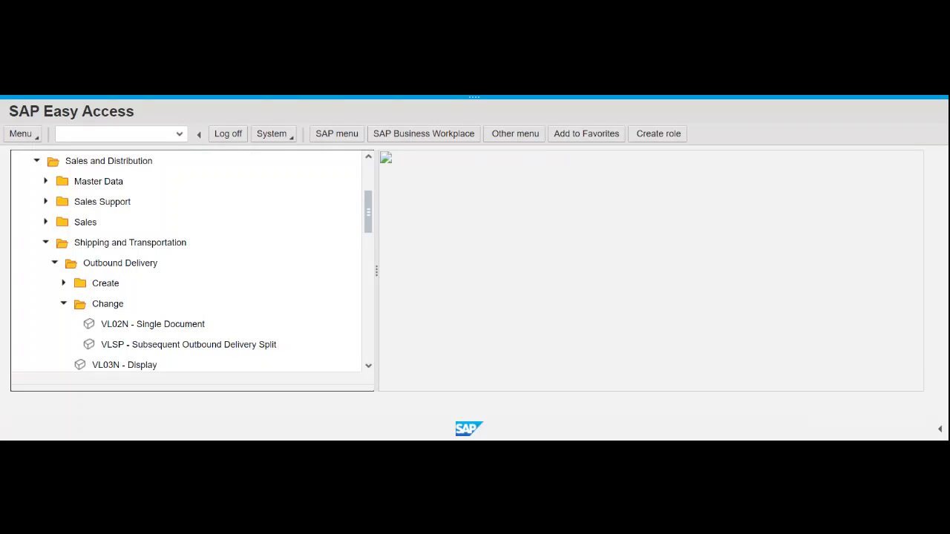
pyautogui.doubleClick(167, 331)
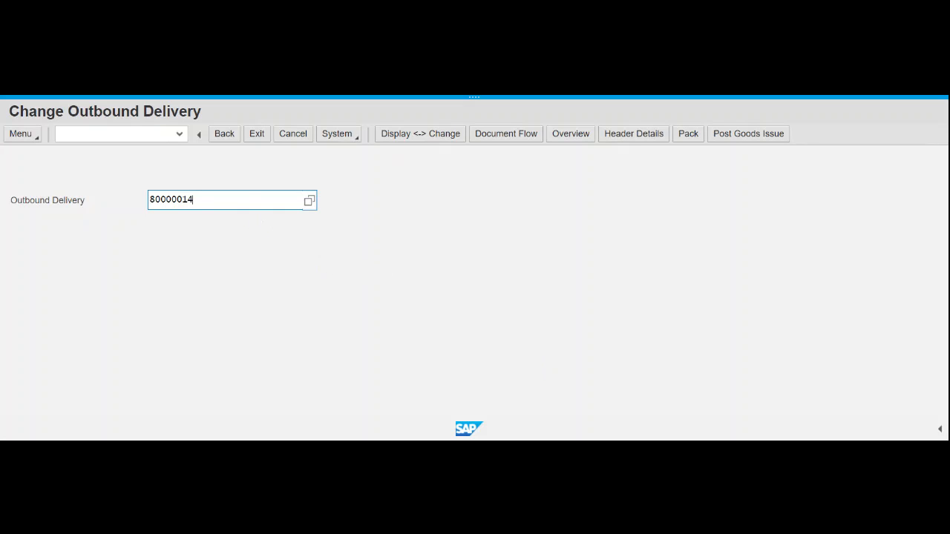
# - Load outbound delivery 80000014 into the Change Overview with its two bike items
pyautogui.press('Return')
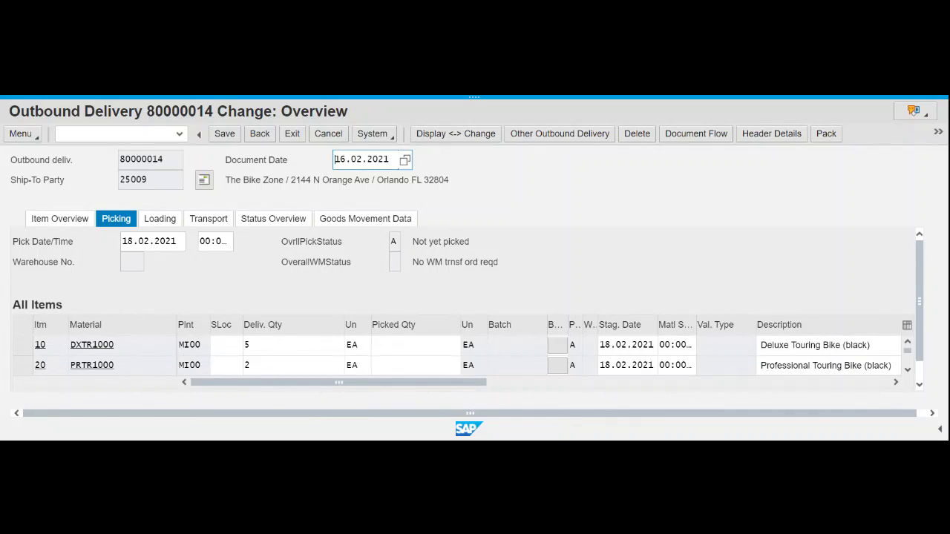
# - Set storage location FG00 for delivery items 10 and 20
pyautogui.click(225, 345)
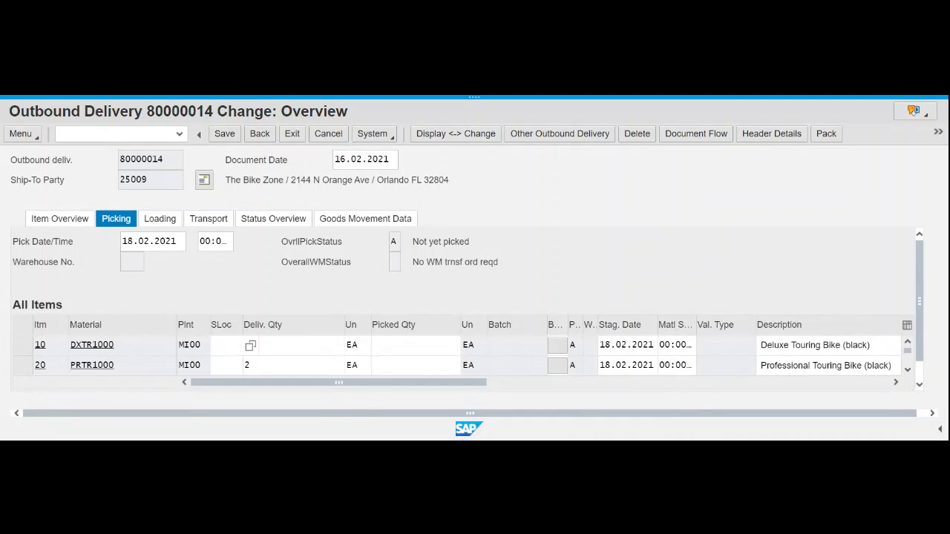
pyautogui.write('fg')
pyautogui.click(239, 395)
pyautogui.press('Down')
pyautogui.write('fg0')
pyautogui.press('Return')
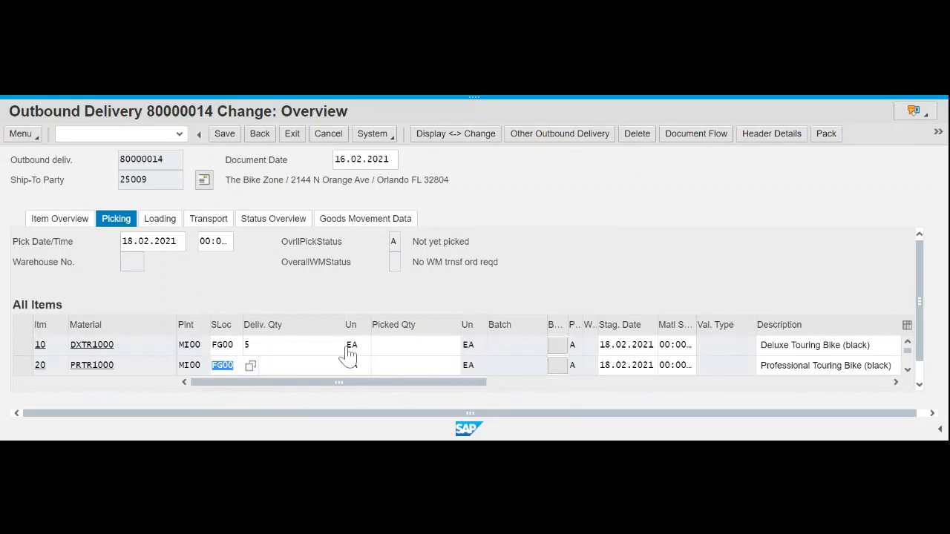
pyautogui.press('Up')
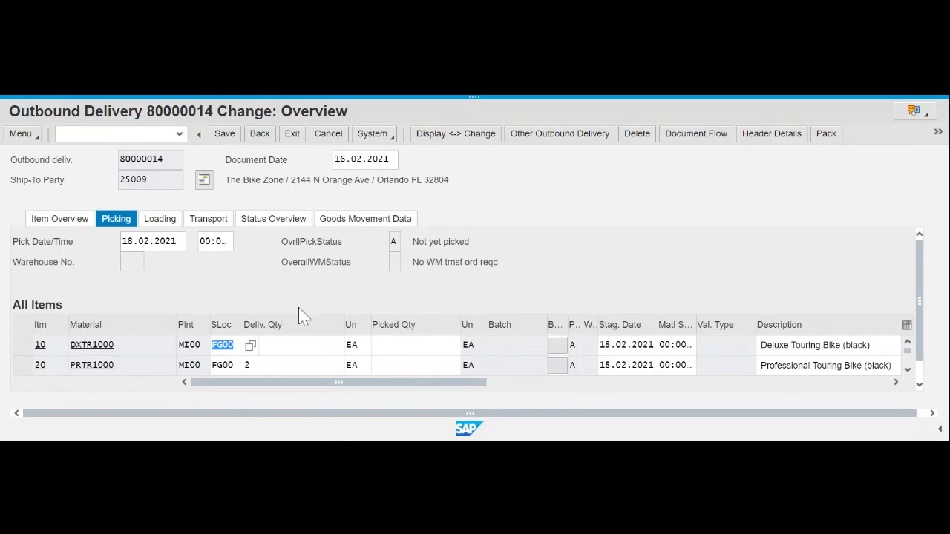
# - Enter picked quantity 5 for item 10
pyautogui.click(395, 345)
pyautogui.write('5')
pyautogui.write('2')
pyautogui.click(376, 345)
pyautogui.write('5')
# - Save delivery 80000014 with its FG00 picking quantities
pyautogui.click(225, 134)
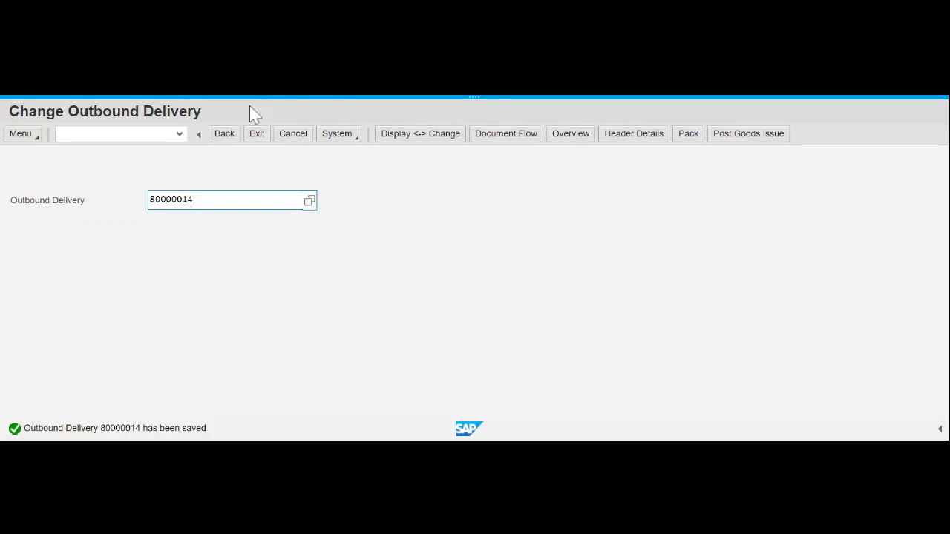
# - Reopen delivery 80000014 via VL02N, now fully picked with quantities 5 and 2
pyautogui.click(233, 138)
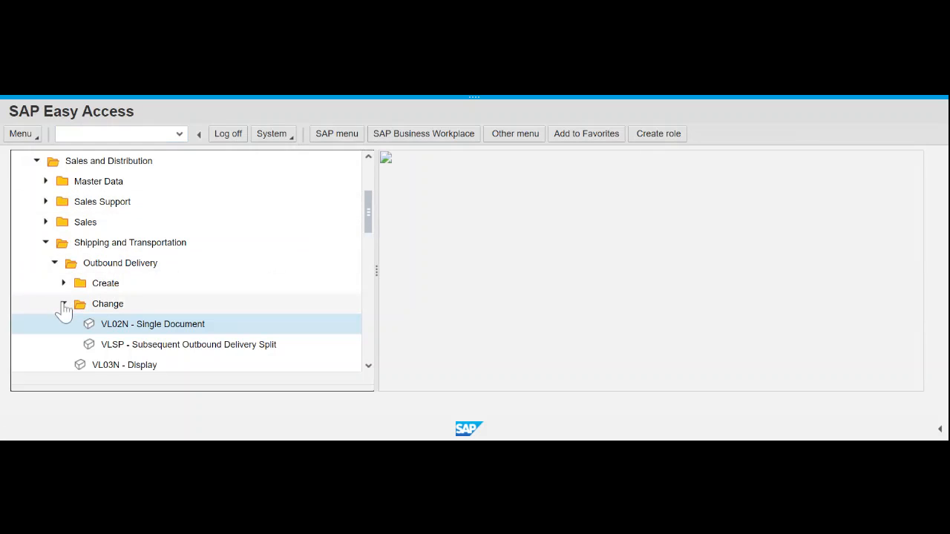
pyautogui.click(64, 307)
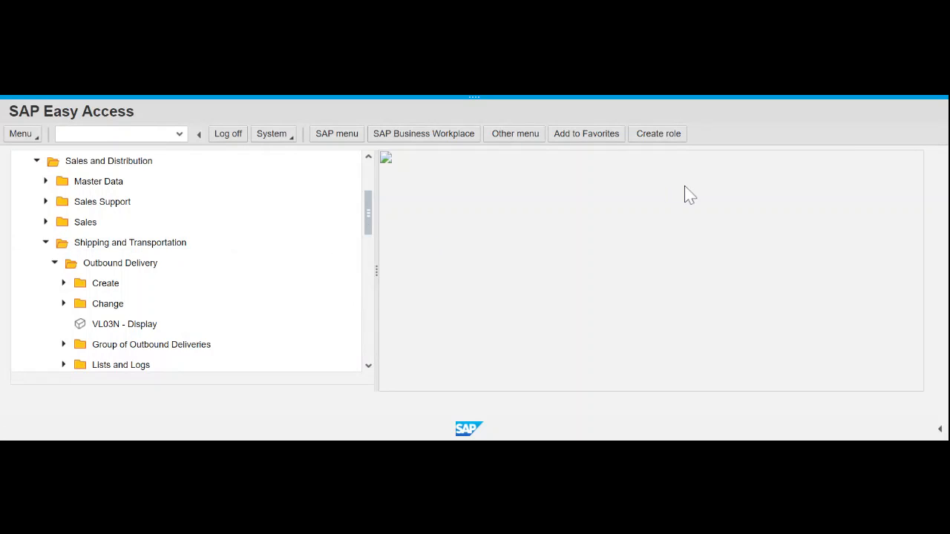
pyautogui.click(64, 304)
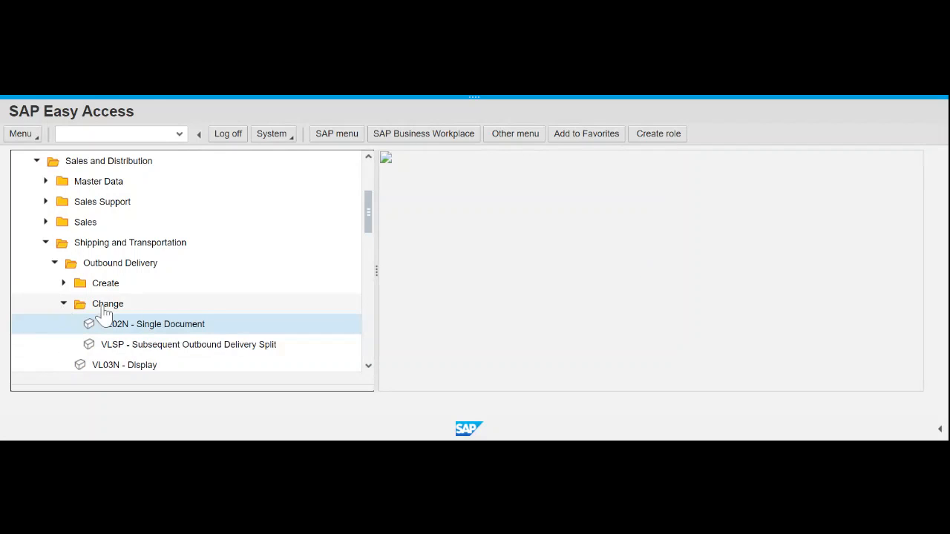
pyautogui.click(162, 332)
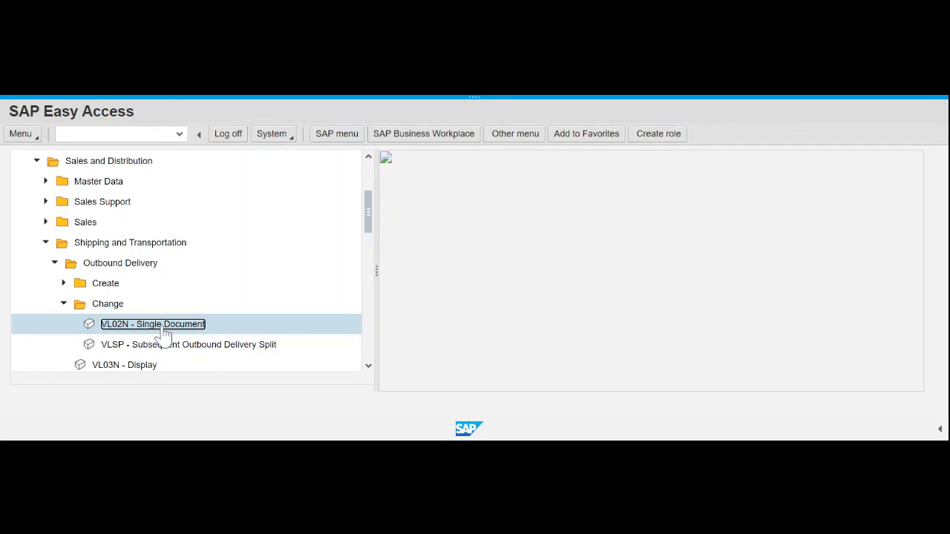
pyautogui.doubleClick(163, 331)
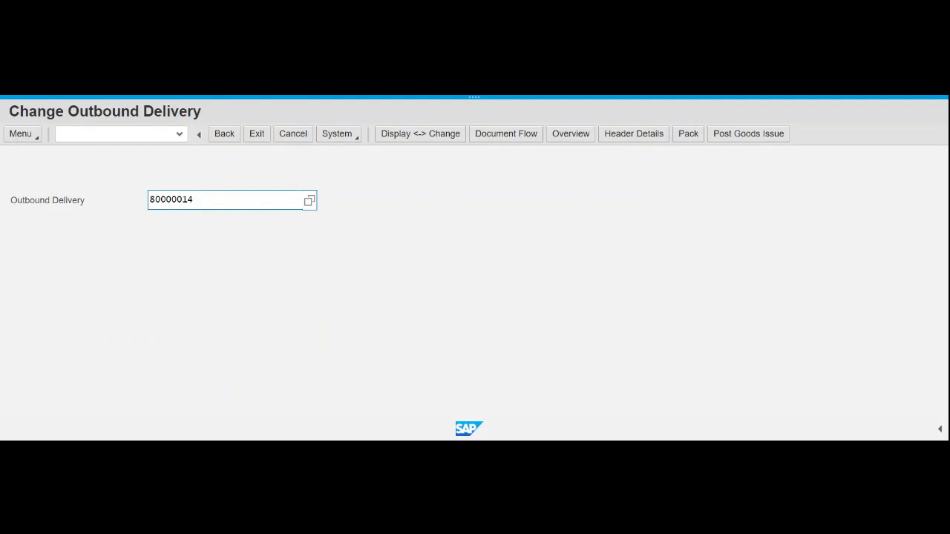
pyautogui.press('Return')
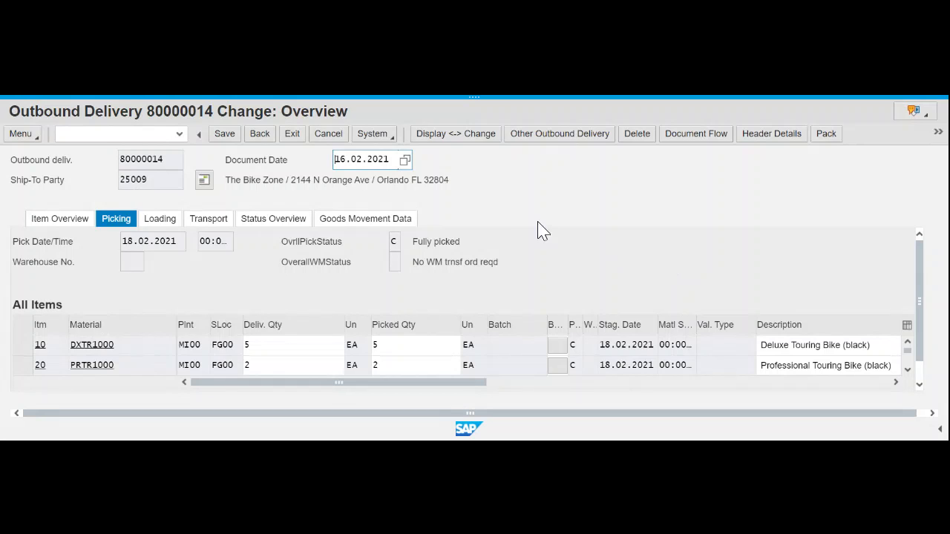
# - Reveal the overflow actions Incompleteness and Post Goods Issue for delivery 80000014
pyautogui.click(919, 384)
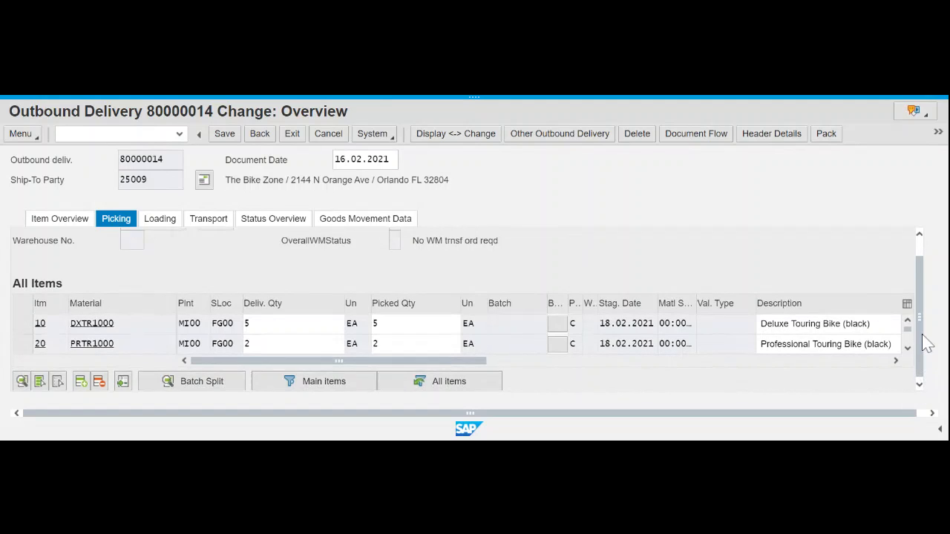
pyautogui.scroll(1, 927, 339)
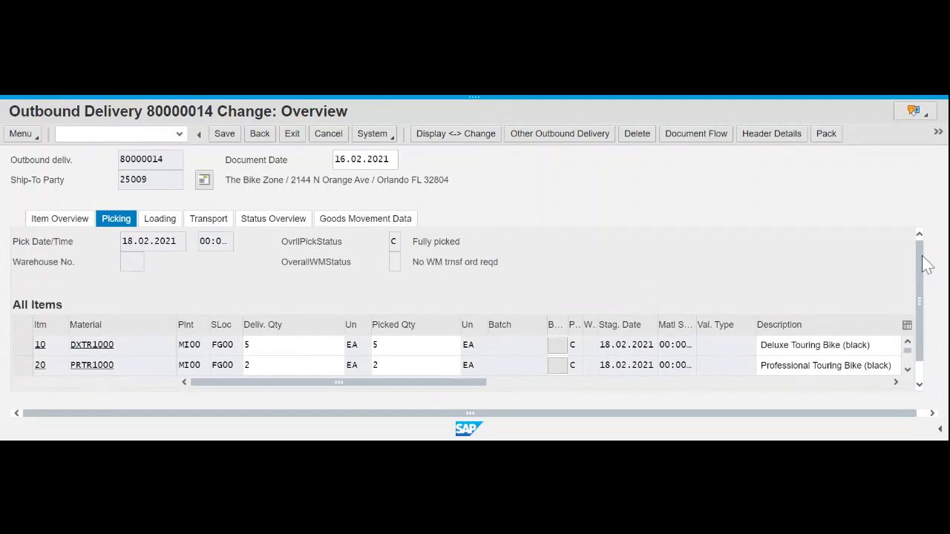
pyautogui.click(939, 132)
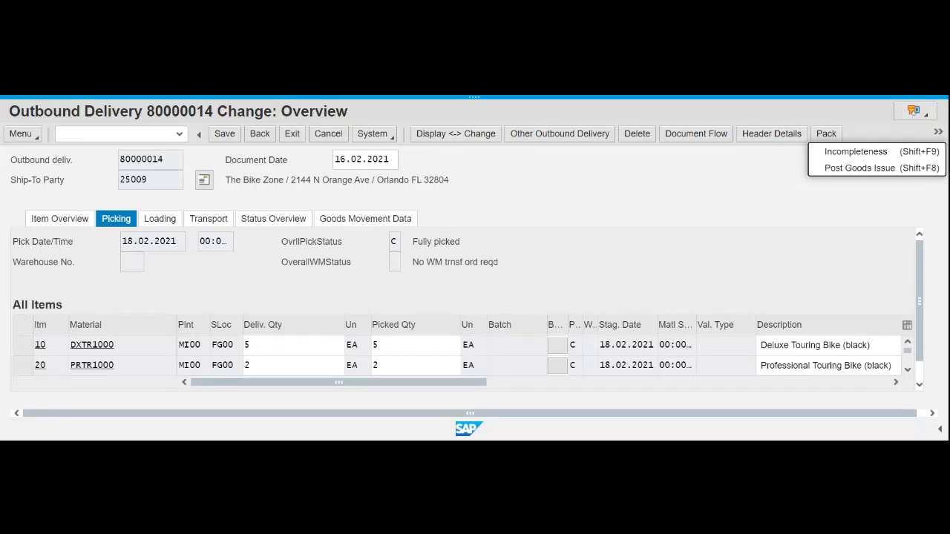
# - Post goods issue for delivery 80000014 and return to the Easy Access menu
pyautogui.click(854, 170)
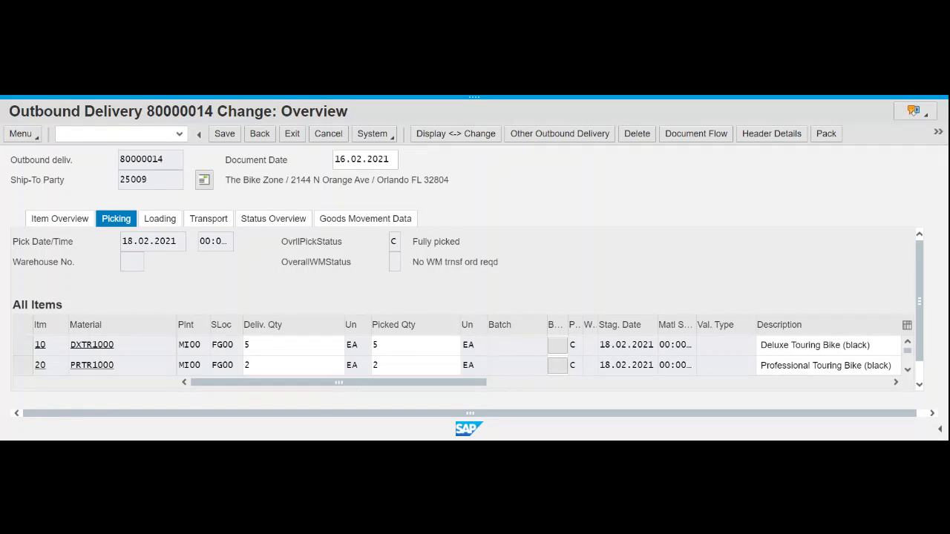
pyautogui.click(937, 133)
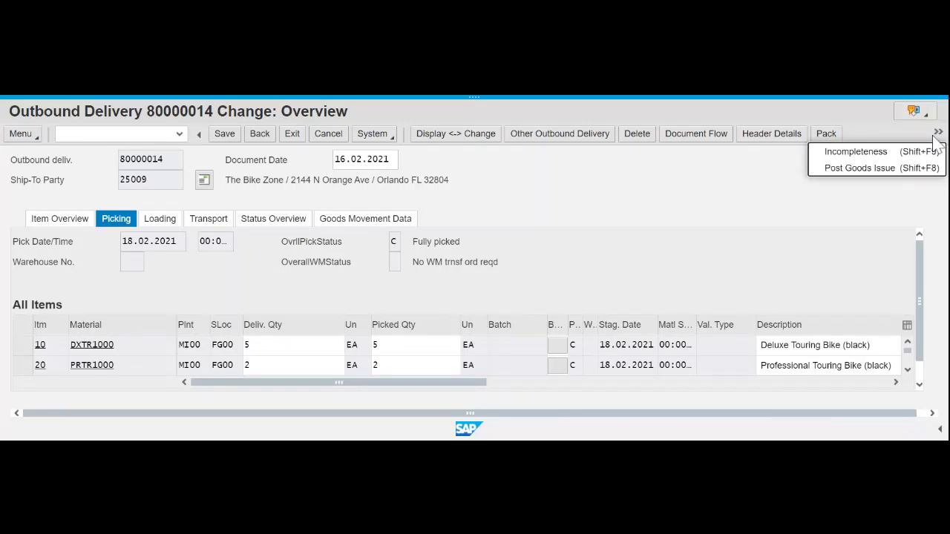
pyautogui.click(859, 168)
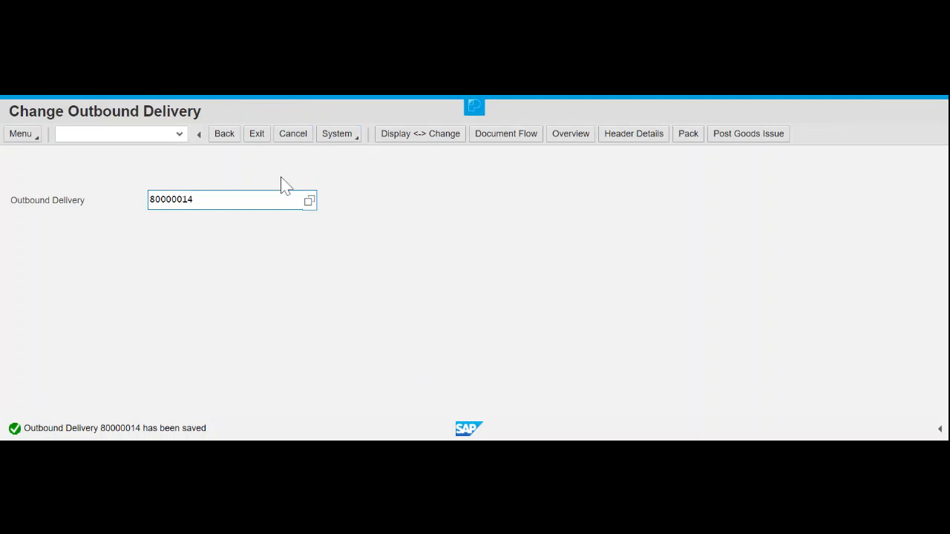
pyautogui.click(230, 138)
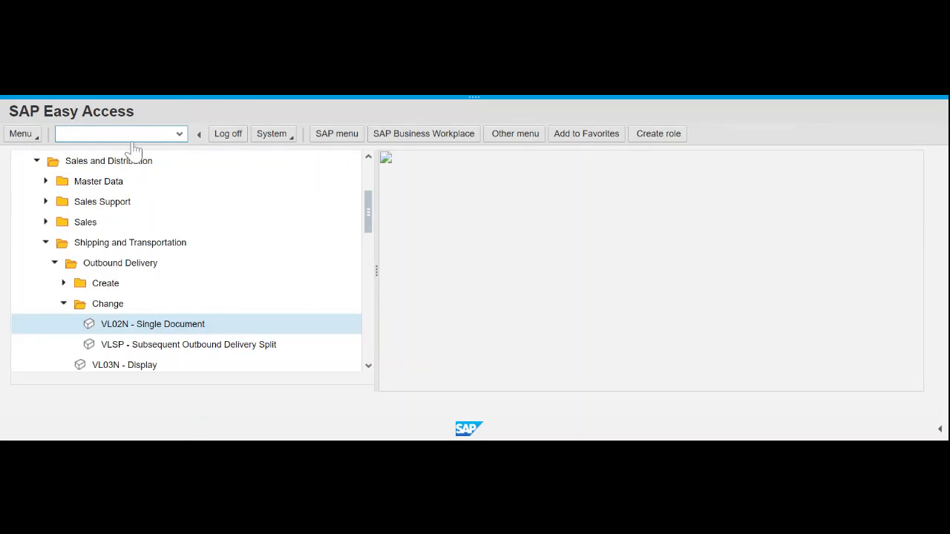
# - Run MMBE to open Stock Overview selection for PRTR1000 at plant MI00
pyautogui.write('mmbe')
pyautogui.click(153, 132)
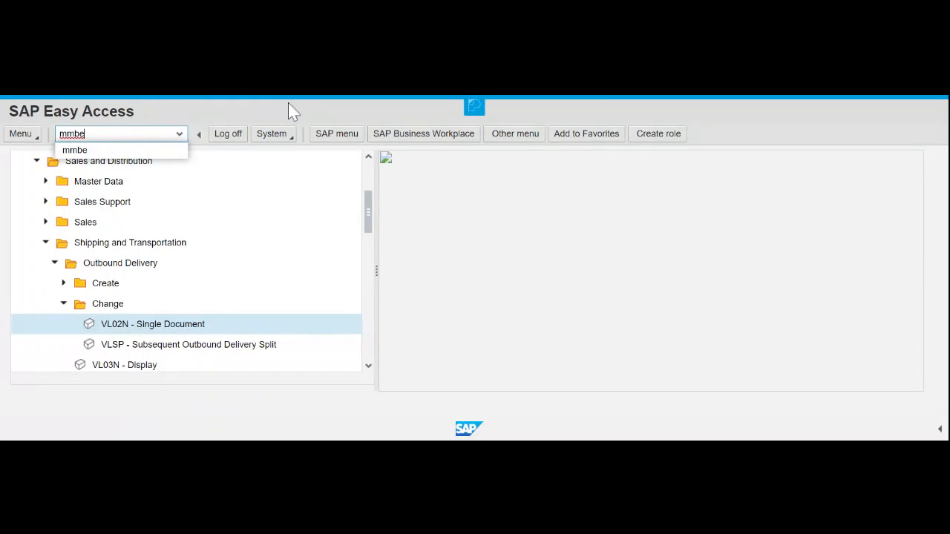
pyautogui.click(289, 103)
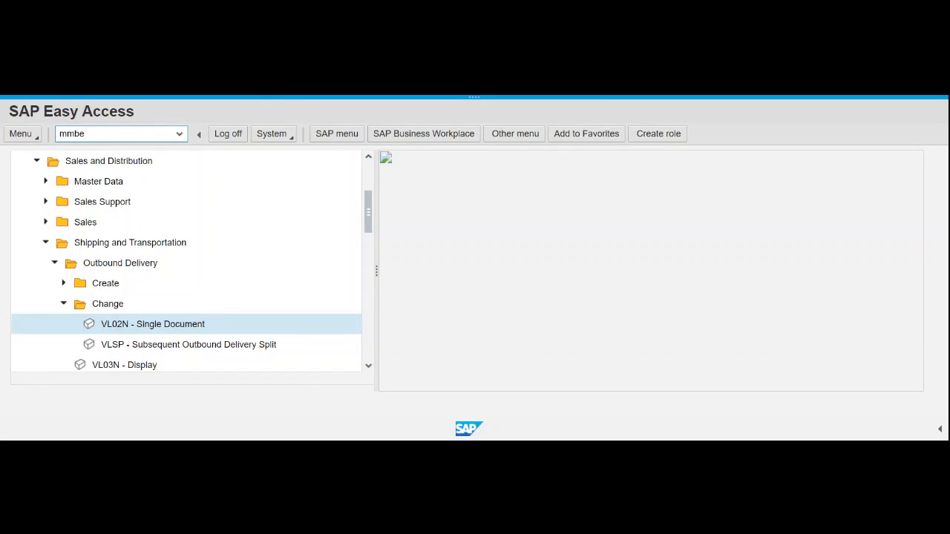
pyautogui.press('Return')
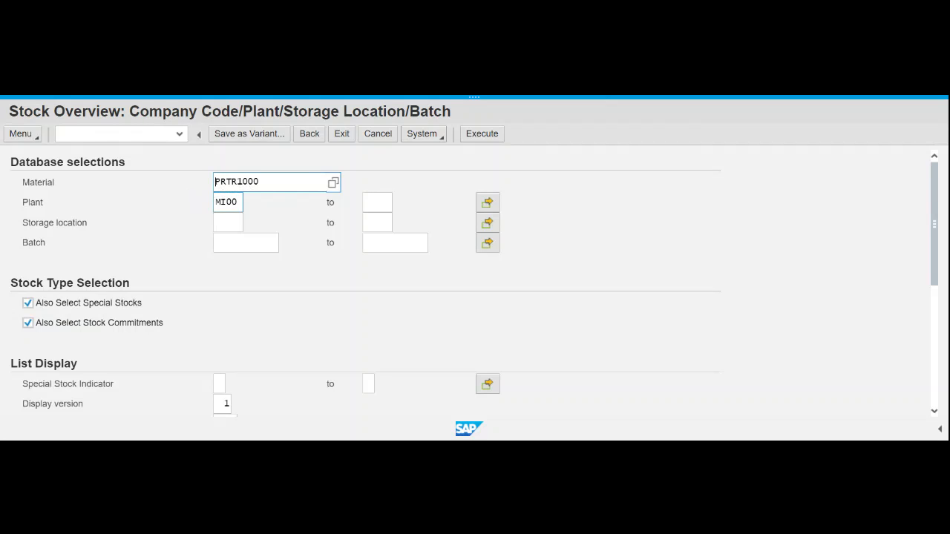
# - Run the stock overview for PRTR1000 and open the detailed stock for plant MI00 DC Miami
pyautogui.click(491, 138)
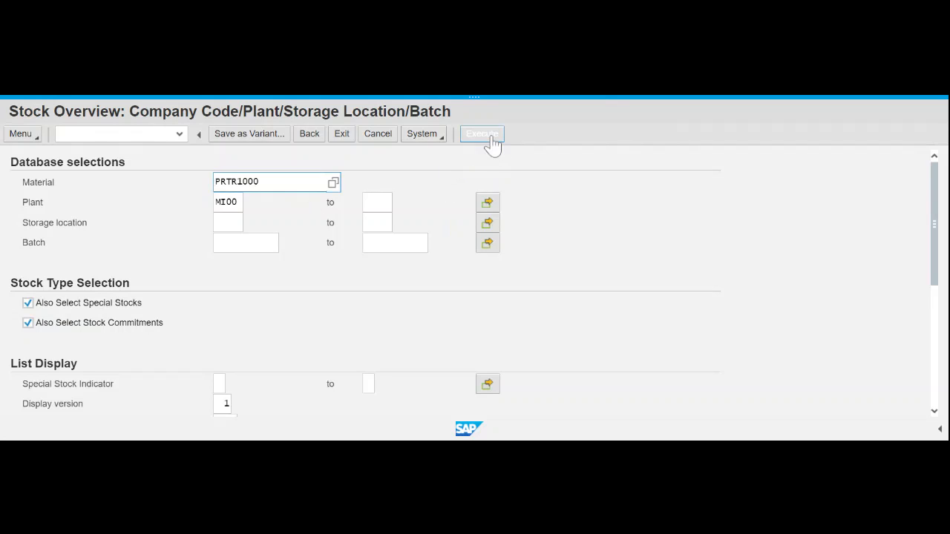
pyautogui.click(493, 142)
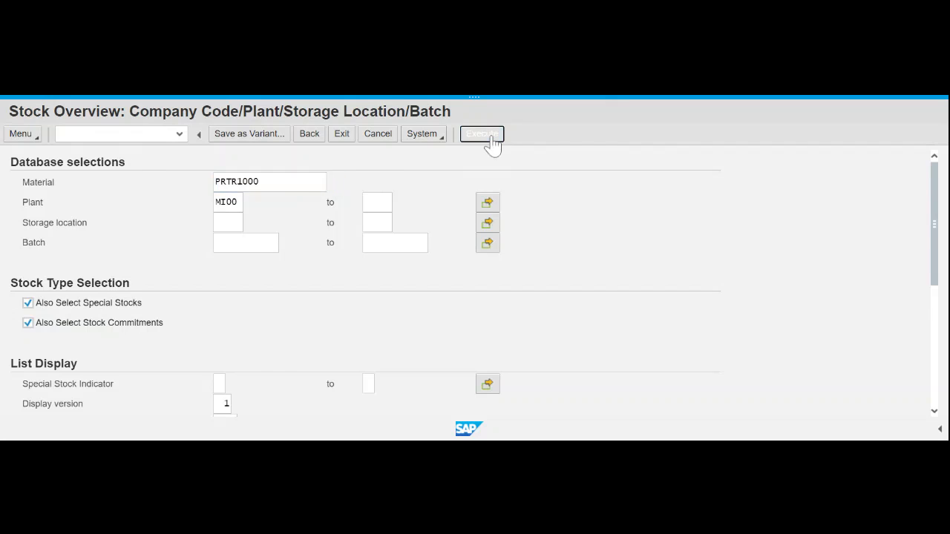
pyautogui.scroll(-1, 266, 377)
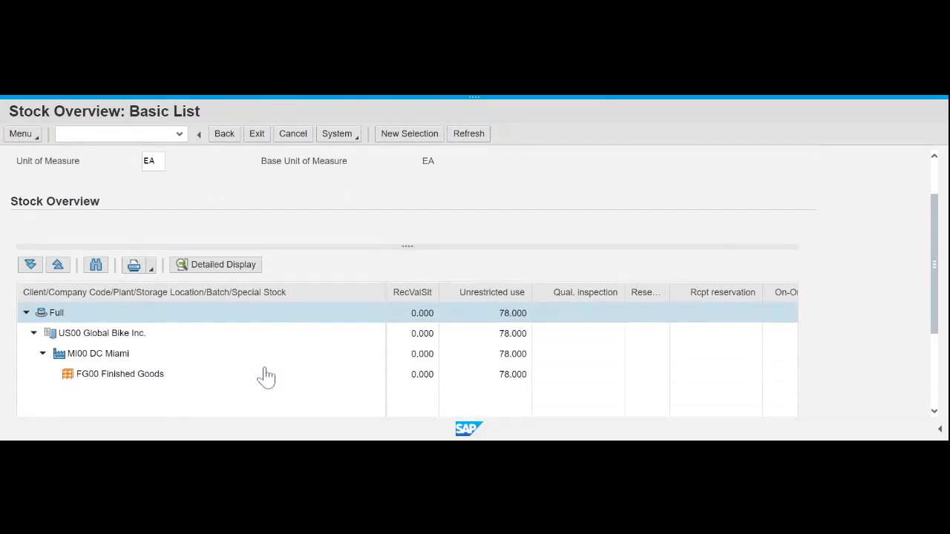
pyautogui.click(95, 342)
pyautogui.click(238, 254)
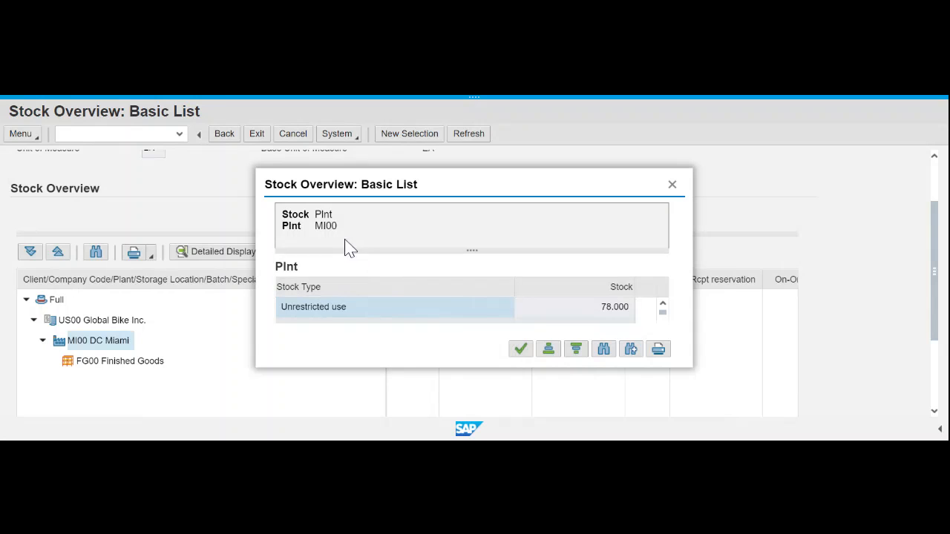
# - Scroll through MI00's stock-type table, note 4.000 in sales orders, and close the popup
pyautogui.scroll(-1, 650, 313)
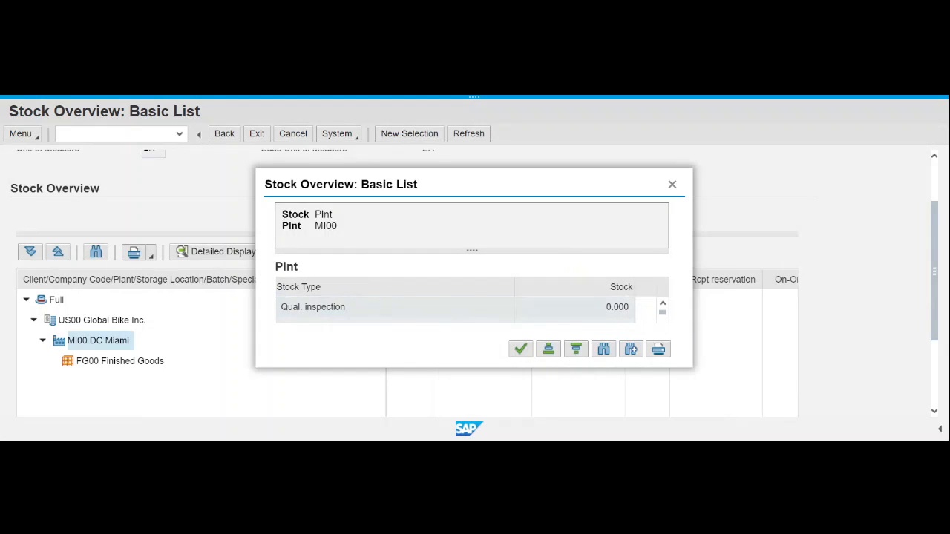
pyautogui.scroll(-2, 650, 313)
pyautogui.click(663, 321)
pyautogui.moveTo(602, 184); pyautogui.dragTo(599, 136)
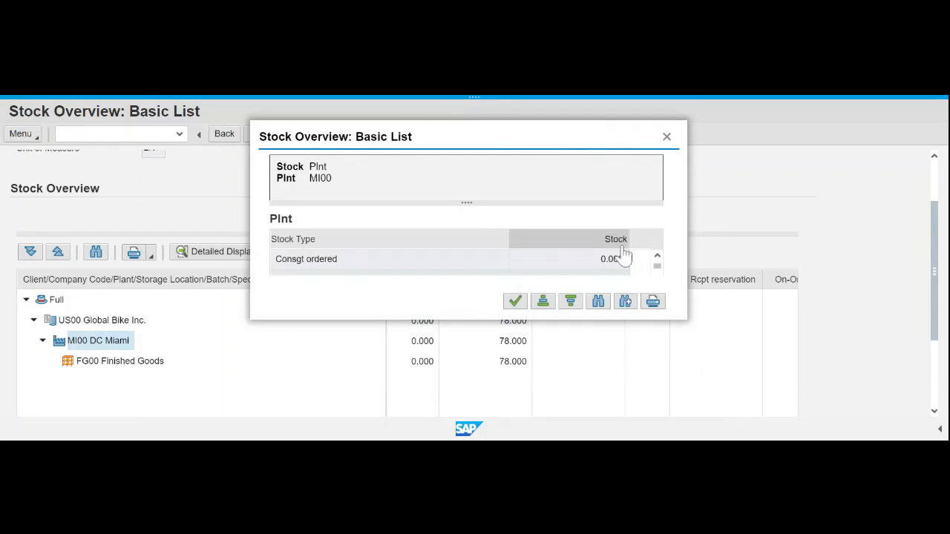
pyautogui.click(657, 272)
pyautogui.click(657, 272)
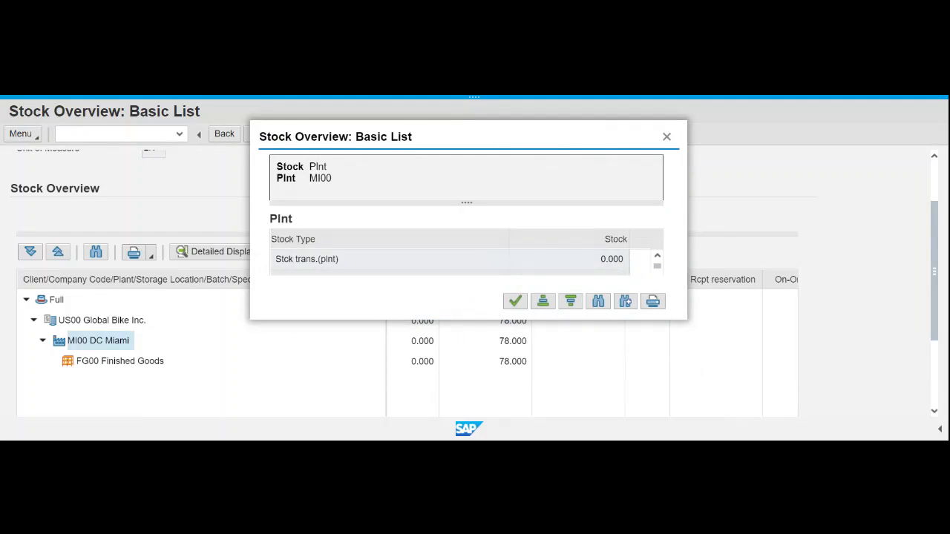
pyautogui.click(657, 272)
pyautogui.click(657, 273)
pyautogui.click(657, 272)
pyautogui.click(657, 273)
pyautogui.click(657, 272)
pyautogui.click(657, 272)
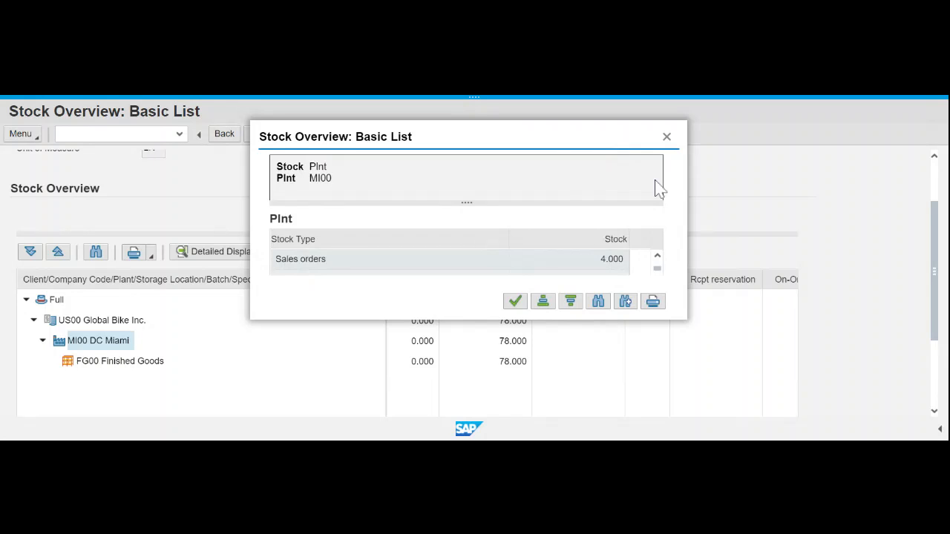
pyautogui.click(668, 138)
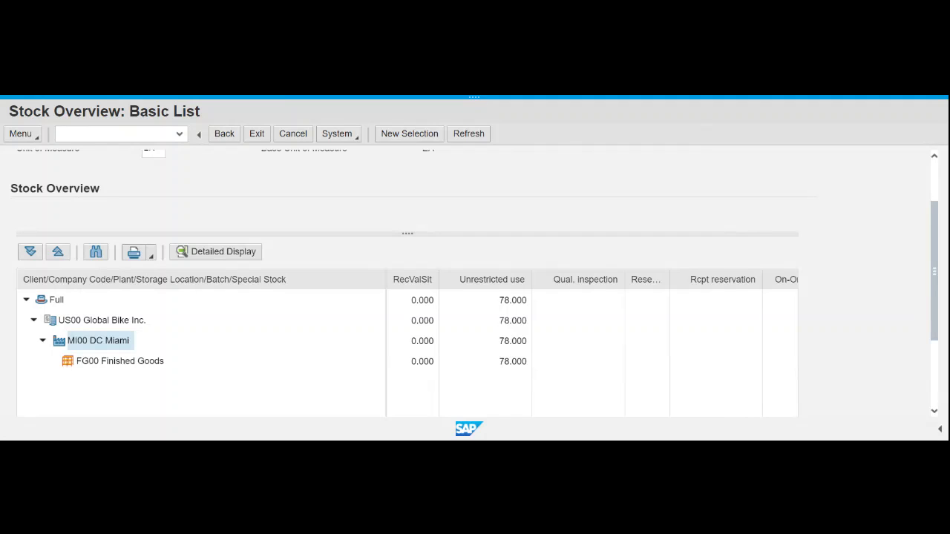
# - Go back twice from the stock overview to the SAP Easy Access menu
pyautogui.click(225, 134)
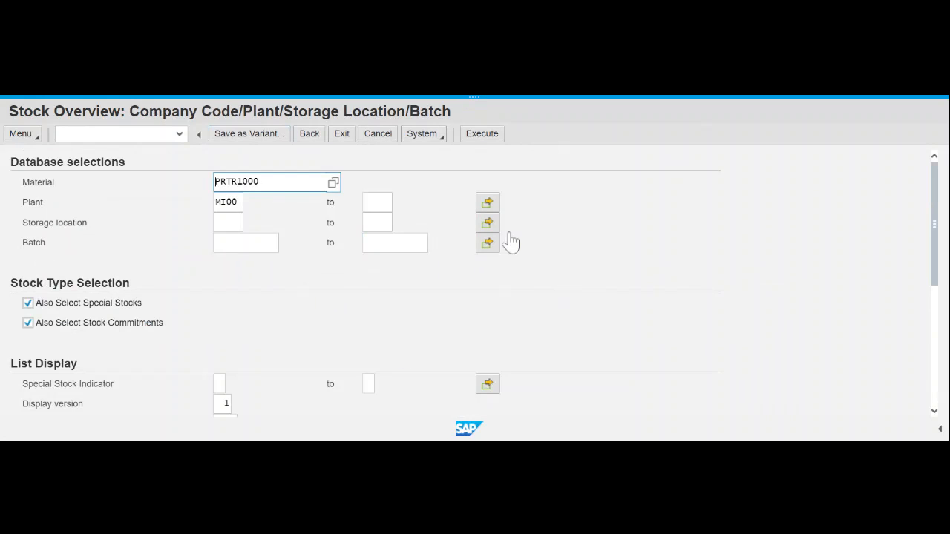
pyautogui.click(309, 134)
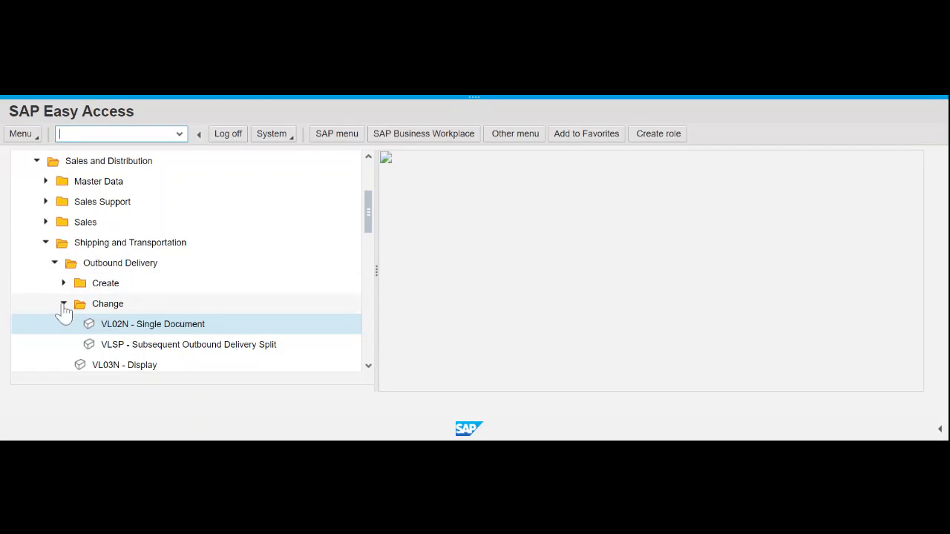
# - Collapse Shipping and Transportation, then start VF04 Process Billing Due List from Billing > Billing Document
pyautogui.click(54, 263)
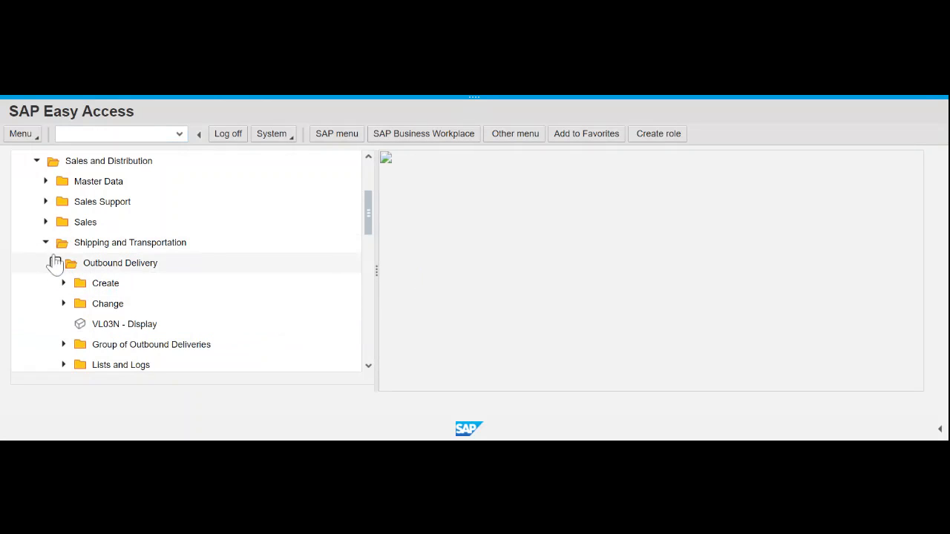
pyautogui.click(45, 242)
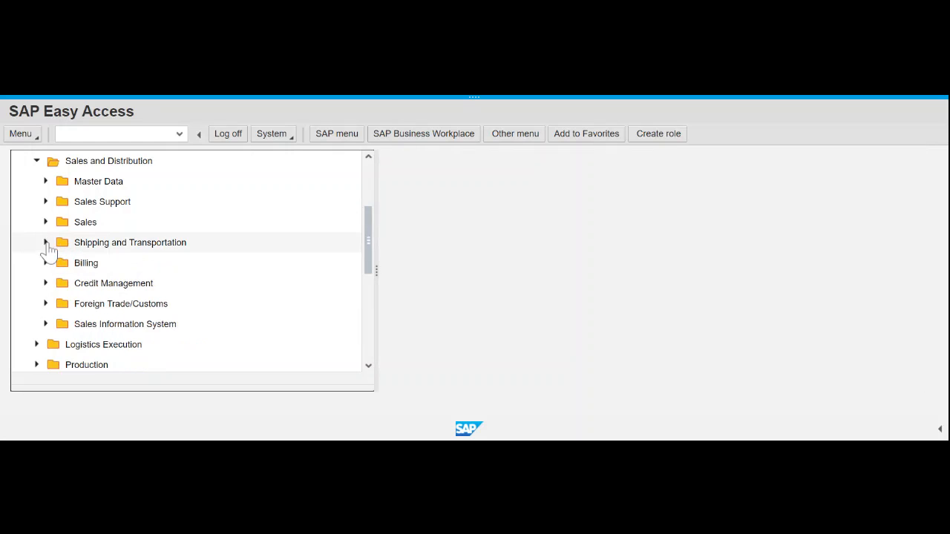
pyautogui.click(45, 263)
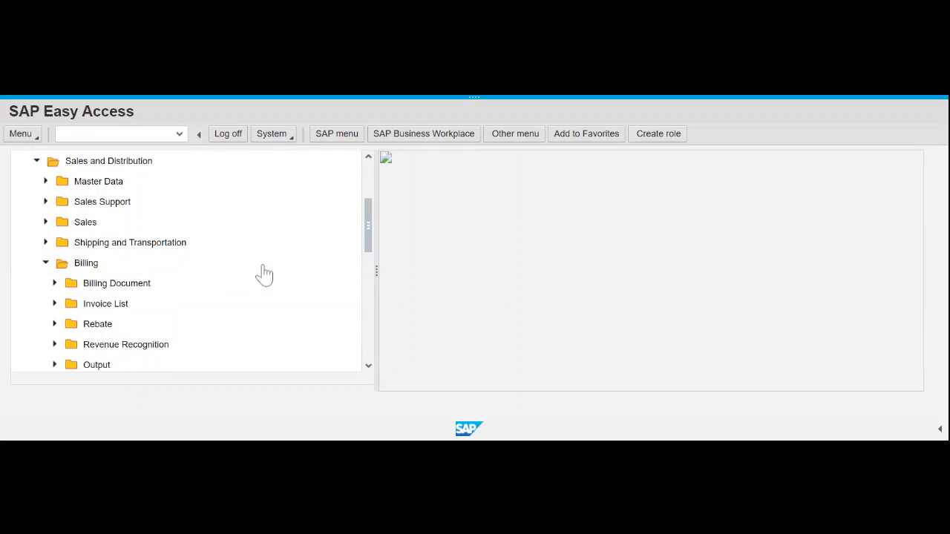
pyautogui.click(57, 286)
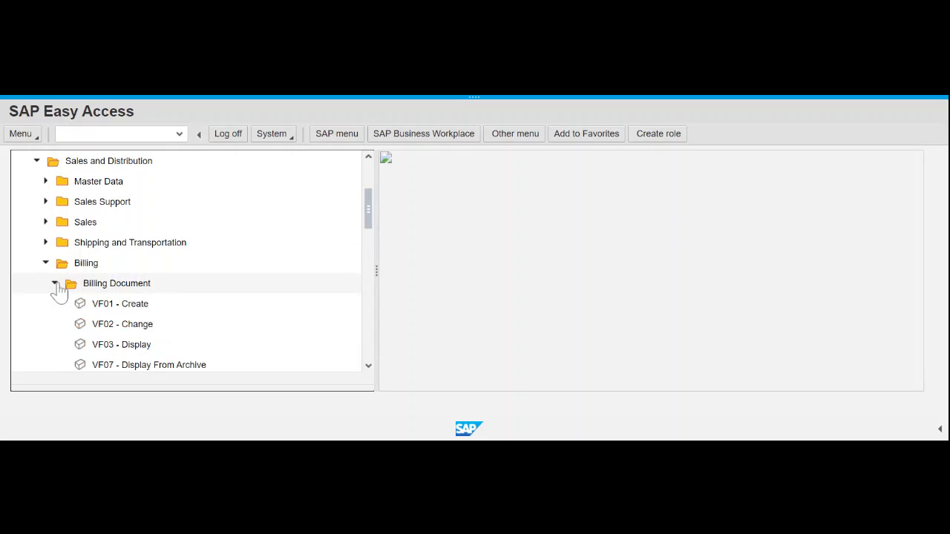
pyautogui.scroll(-2, 331, 338)
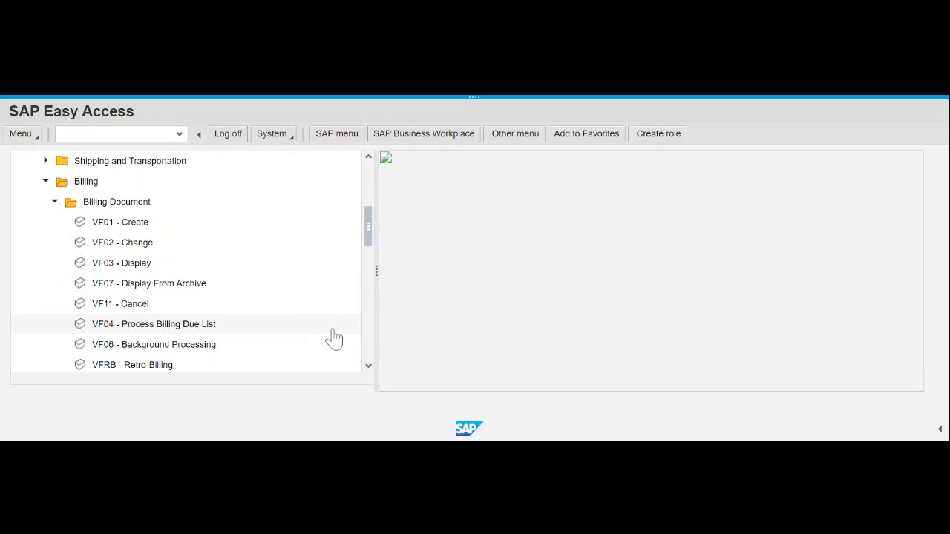
pyautogui.scroll(-1, 334, 338)
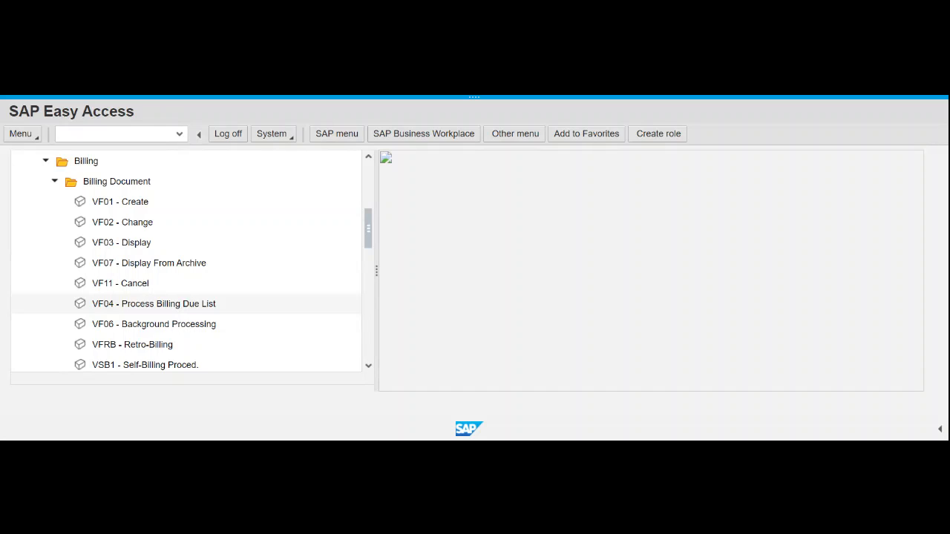
pyautogui.doubleClick(179, 306)
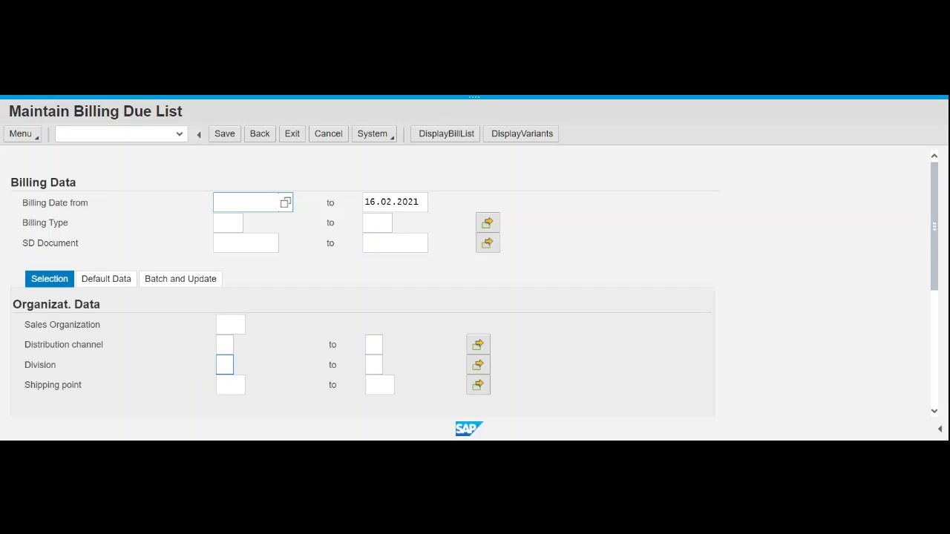
# - Set the sales organization to UE00 US East
pyautogui.click(230, 325)
pyautogui.write('ue00')
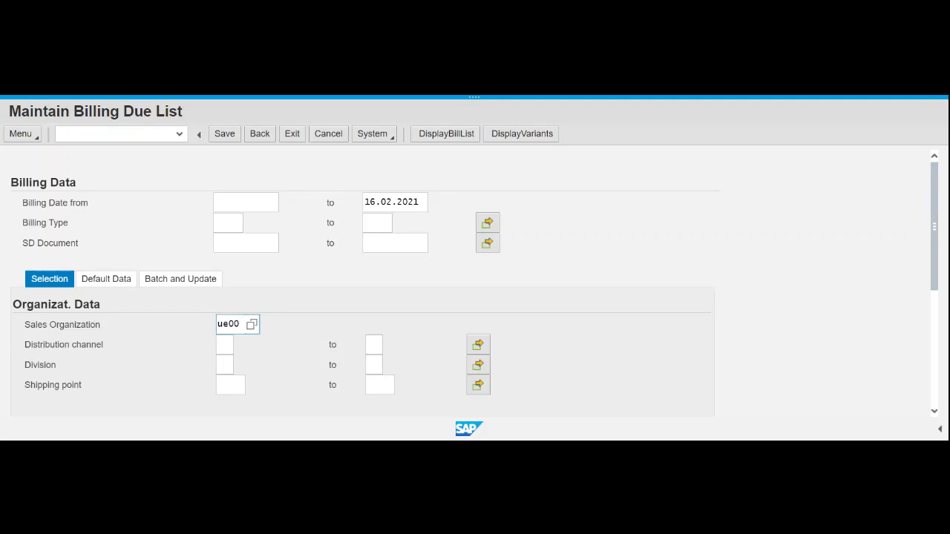
pyautogui.click(248, 383)
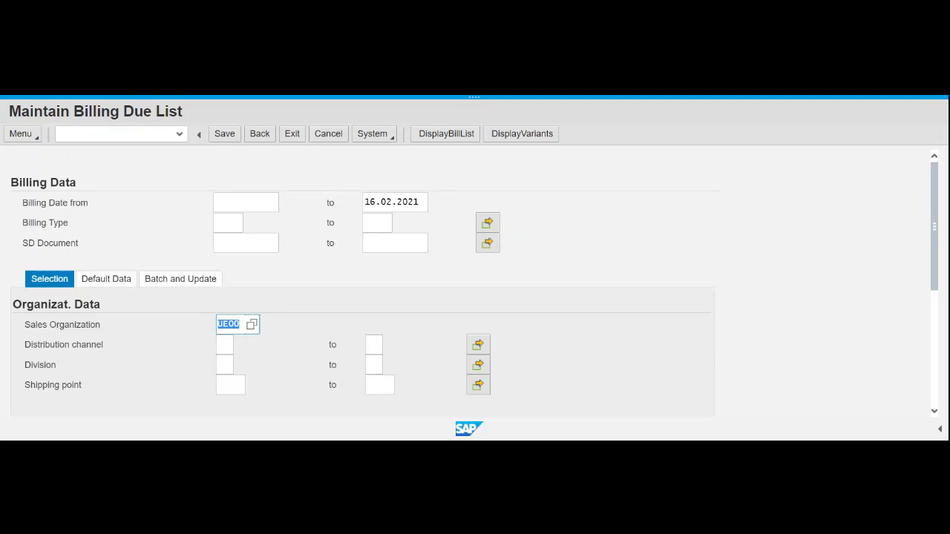
pyautogui.click(697, 342)
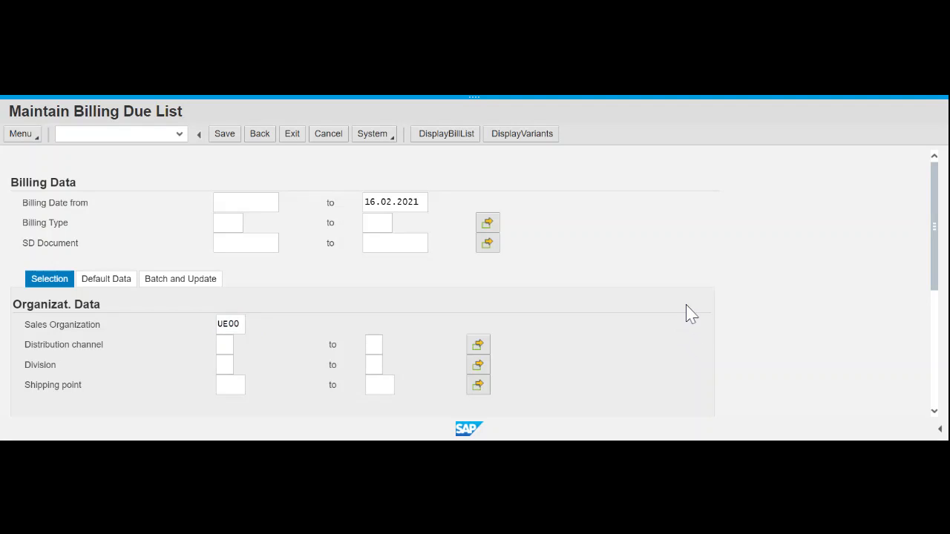
# - Choose The Bike Zone by customer number as sold-to party and display the billing due list
pyautogui.scroll(-2, 765, 273)
pyautogui.scroll(2, 767, 273)
pyautogui.scroll(-3, 293, 390)
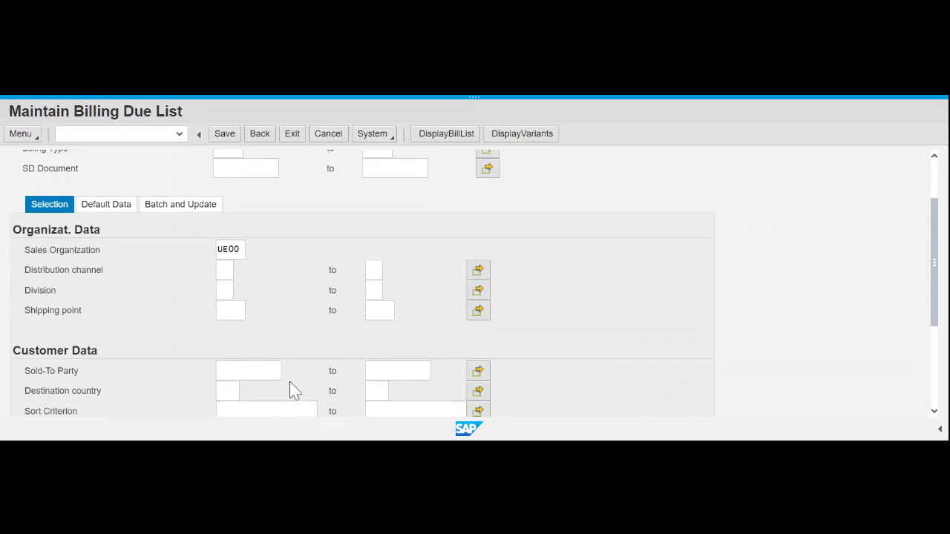
pyautogui.click(248, 296)
pyautogui.write('2')
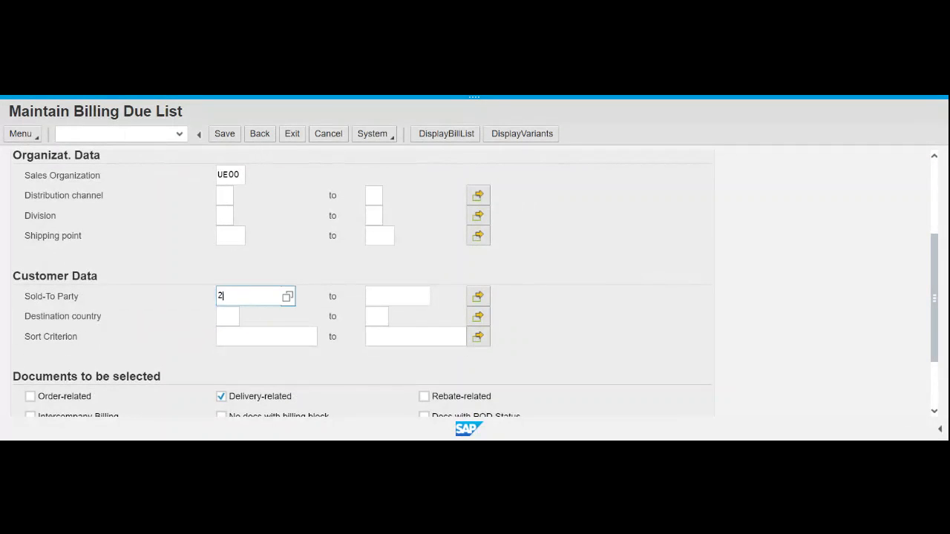
pyautogui.write('5009')
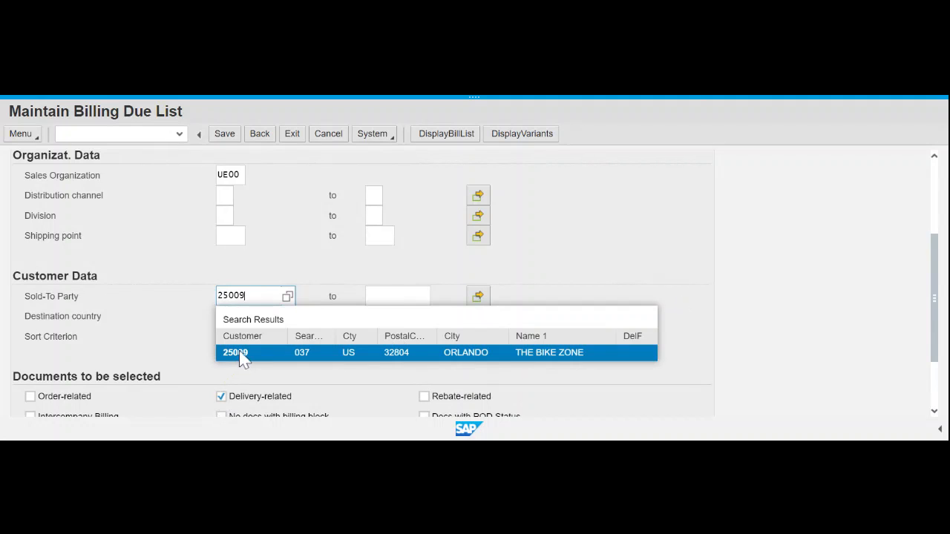
pyautogui.click(244, 358)
pyautogui.click(724, 262)
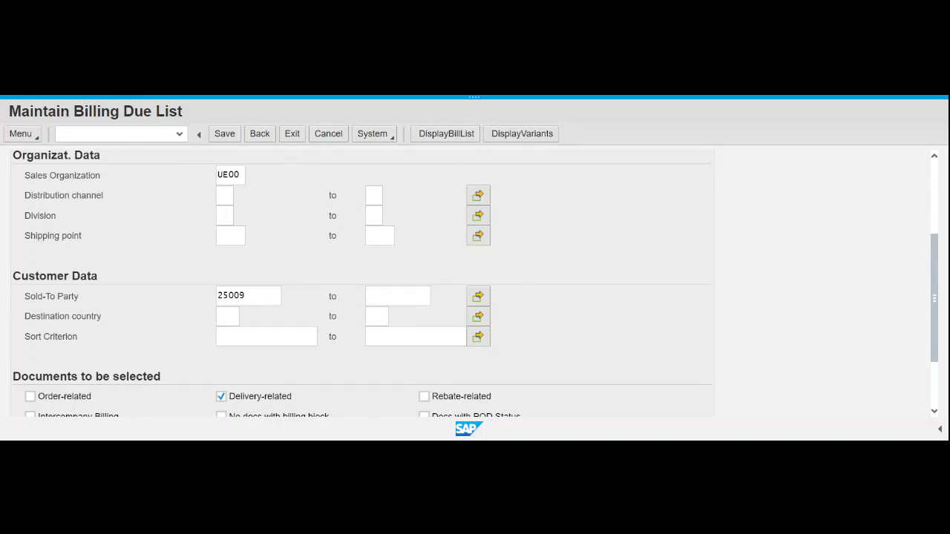
pyautogui.click(454, 139)
# - Create an individual F2 billing document for due delivery 80000014
pyautogui.click(478, 143)
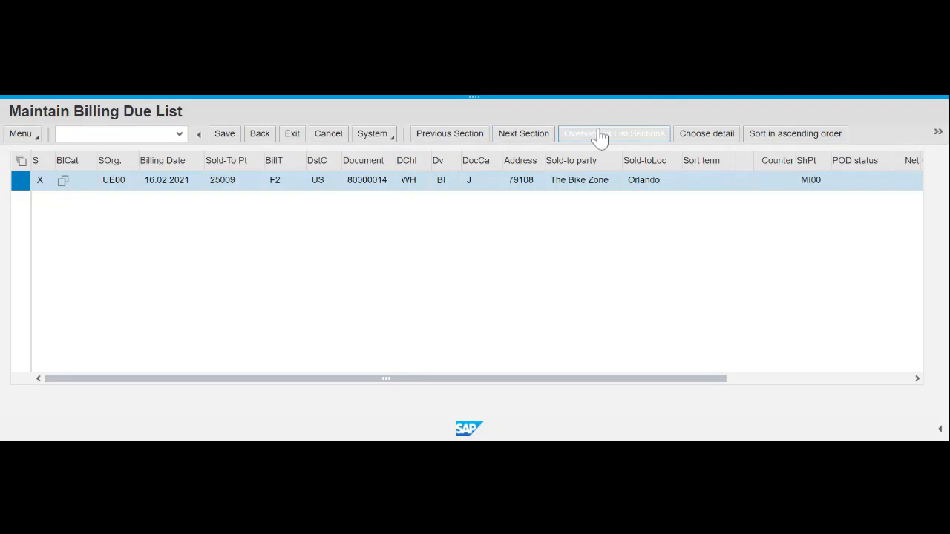
pyautogui.click(938, 133)
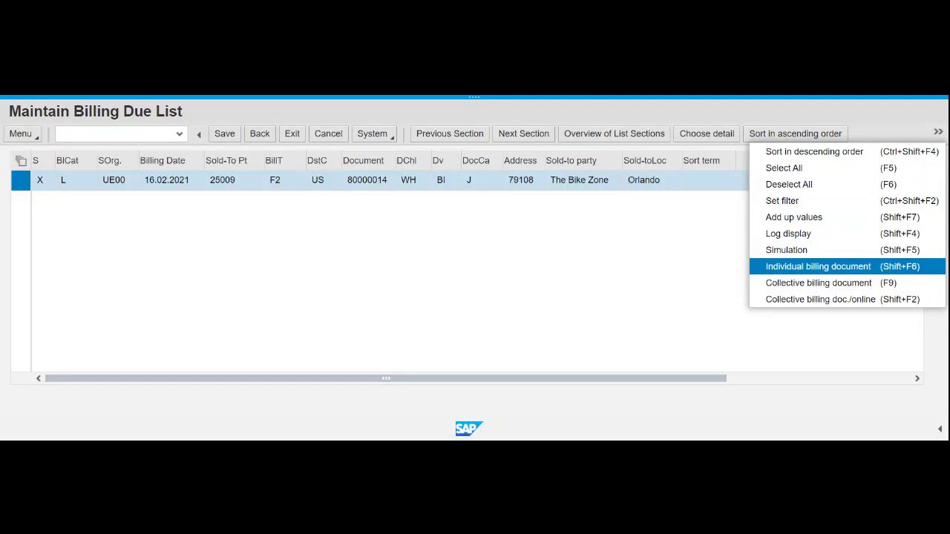
pyautogui.click(862, 271)
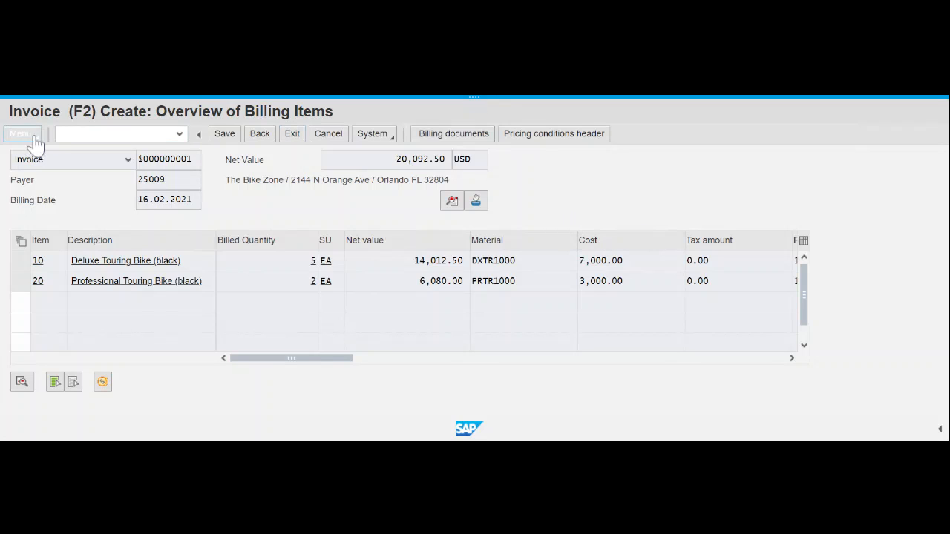
# - Open the header data of the draft F2 invoice totalling 20,092.50 USD
pyautogui.click(452, 206)
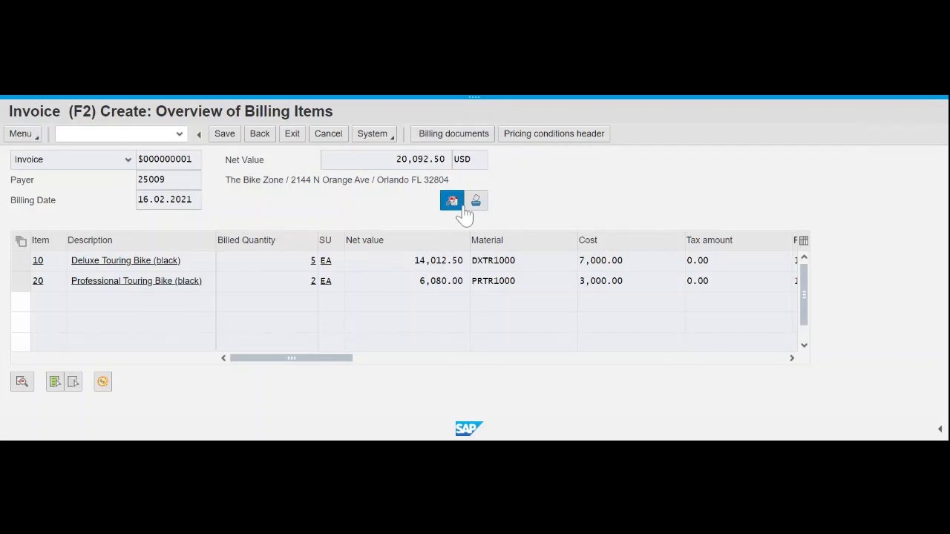
pyautogui.click(24, 134)
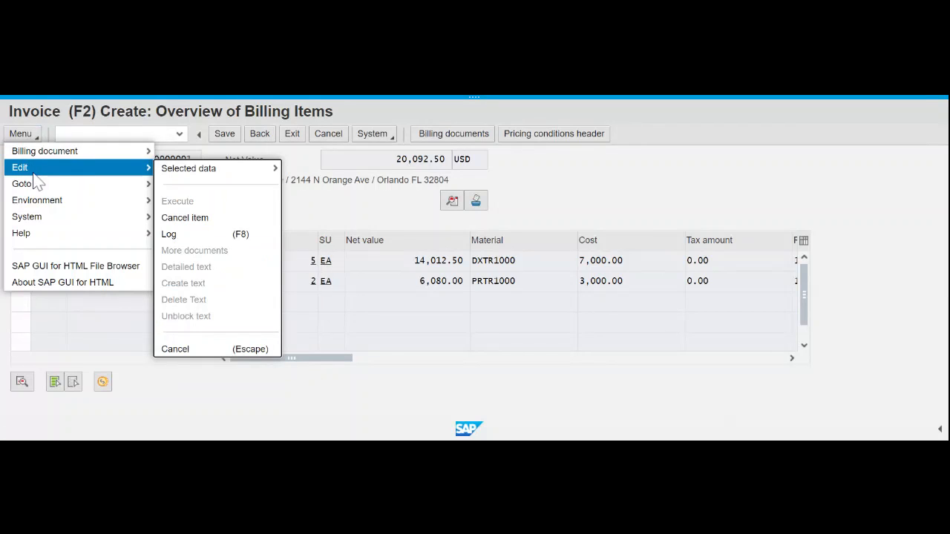
pyautogui.click(32, 174)
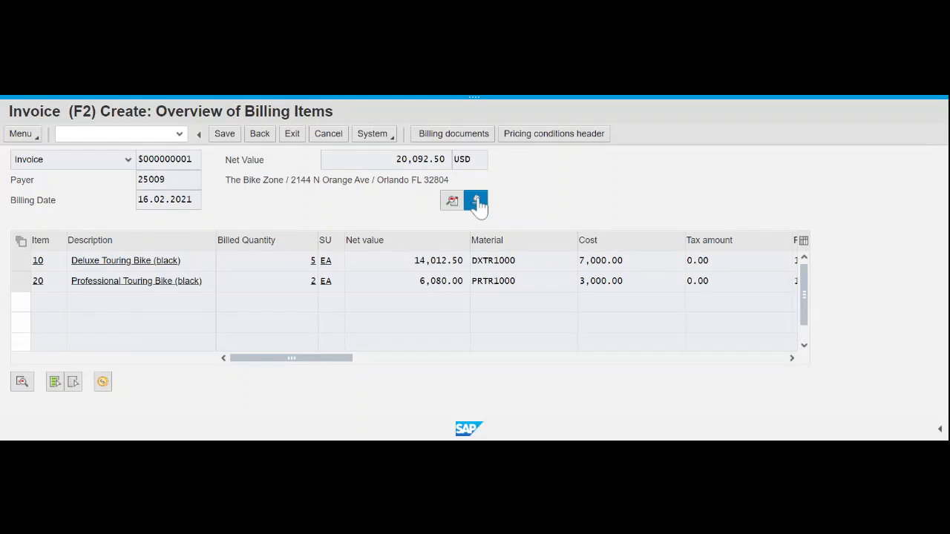
pyautogui.click(453, 203)
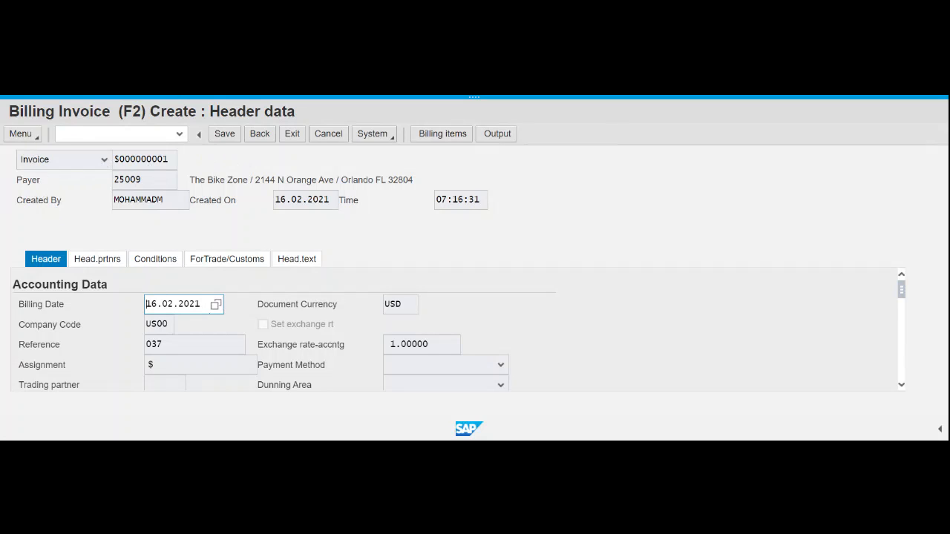
pyautogui.click(21, 134)
pyautogui.moveTo(52, 185)
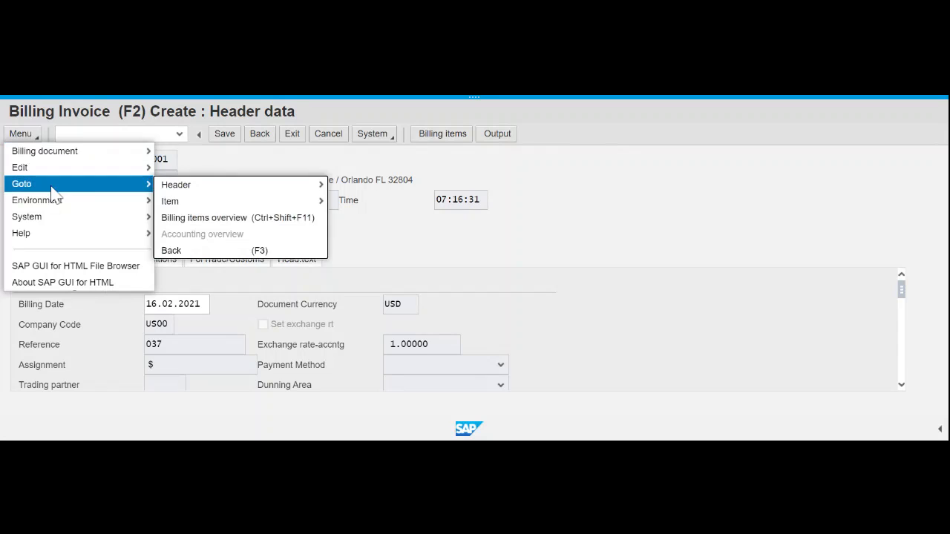
pyautogui.moveTo(164, 190)
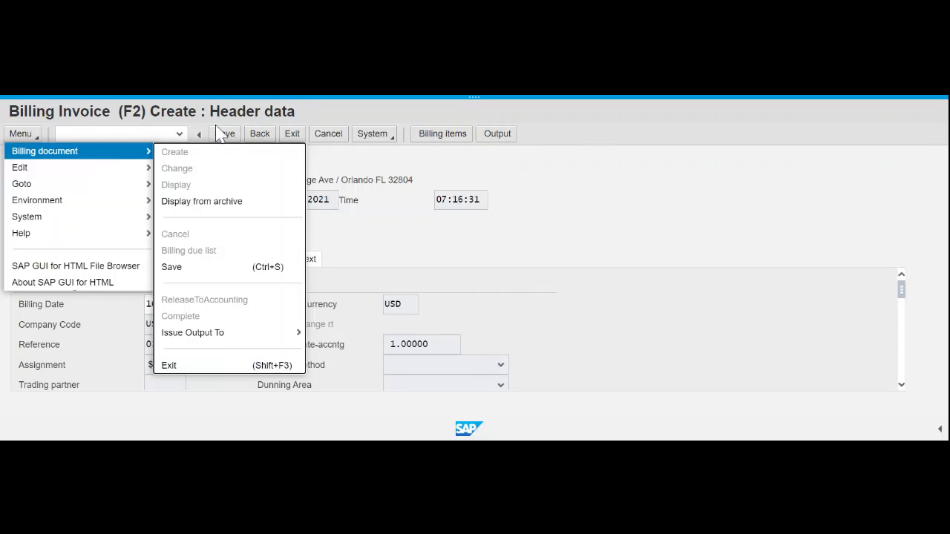
pyautogui.click(576, 179)
pyautogui.click(265, 138)
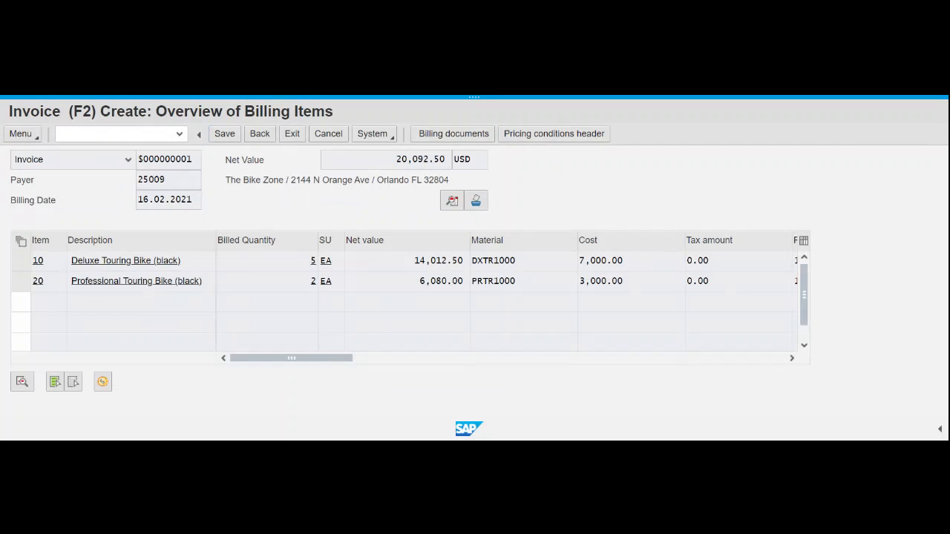
pyautogui.click(25, 137)
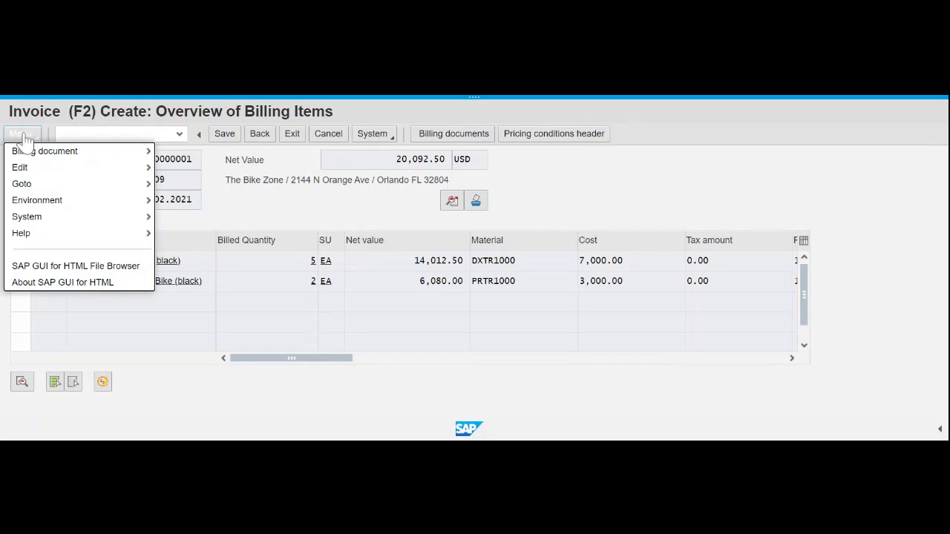
pyautogui.click(24, 138)
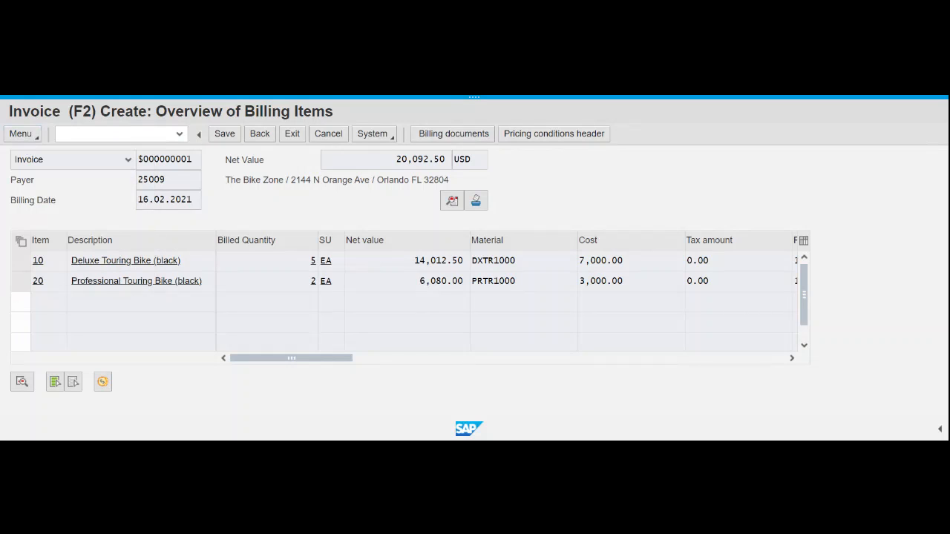
pyautogui.click(30, 133)
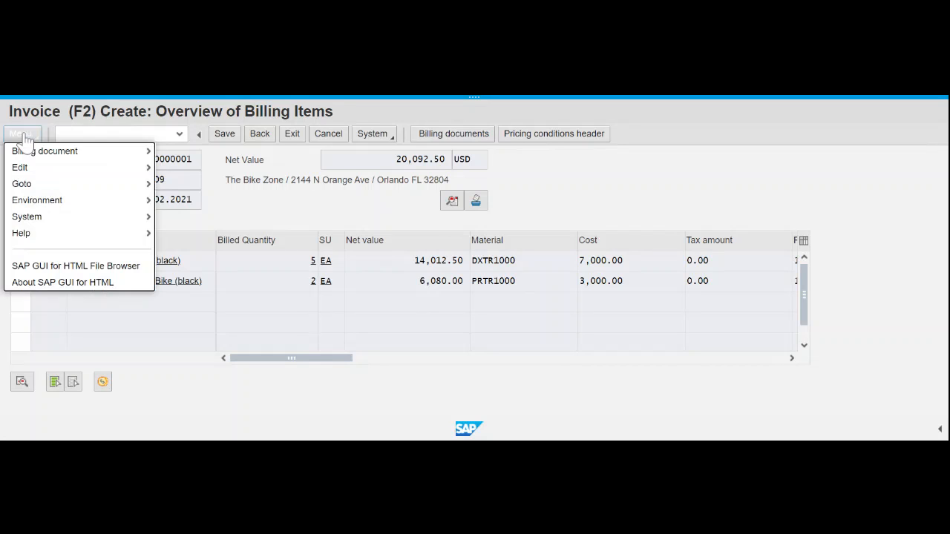
pyautogui.moveTo(37, 185)
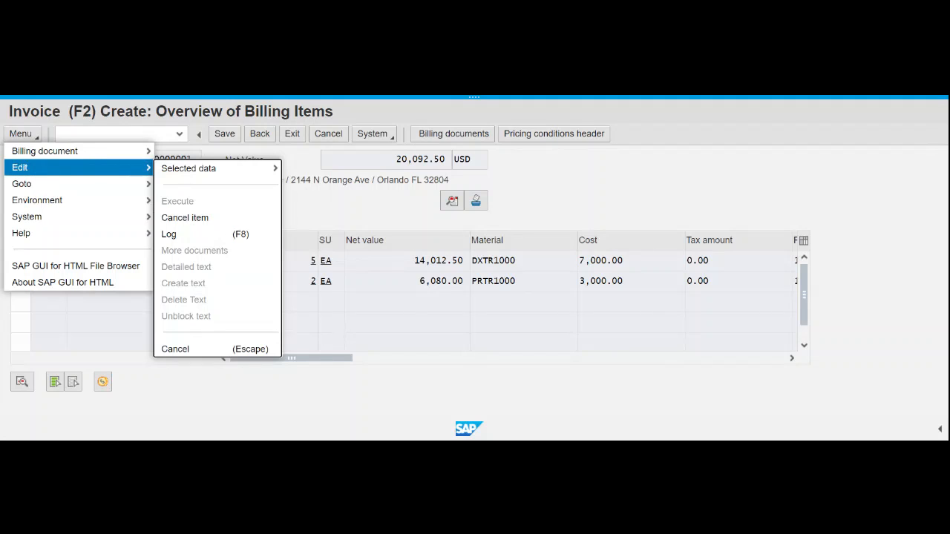
pyautogui.click(573, 187)
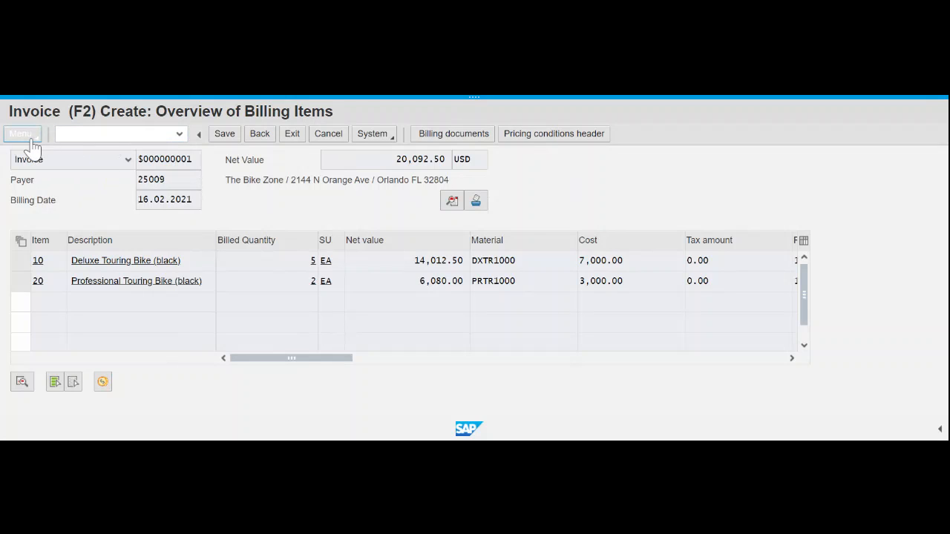
pyautogui.click(484, 207)
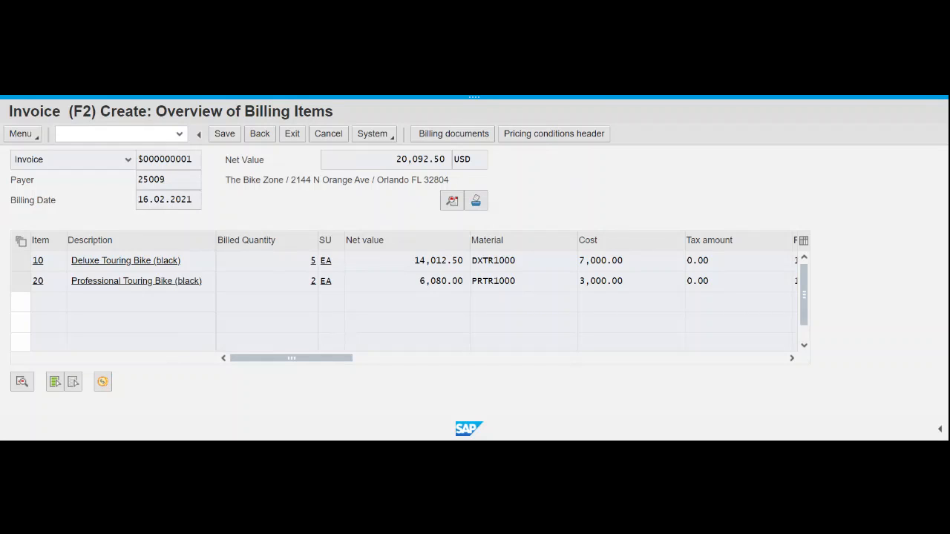
pyautogui.scroll(-1, 609, 320)
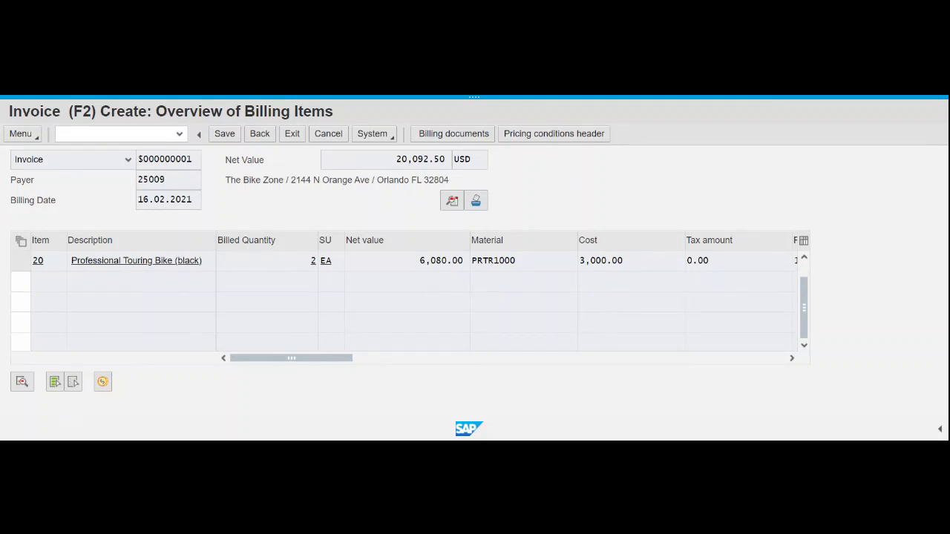
pyautogui.click(22, 382)
pyautogui.click(272, 141)
pyautogui.click(253, 139)
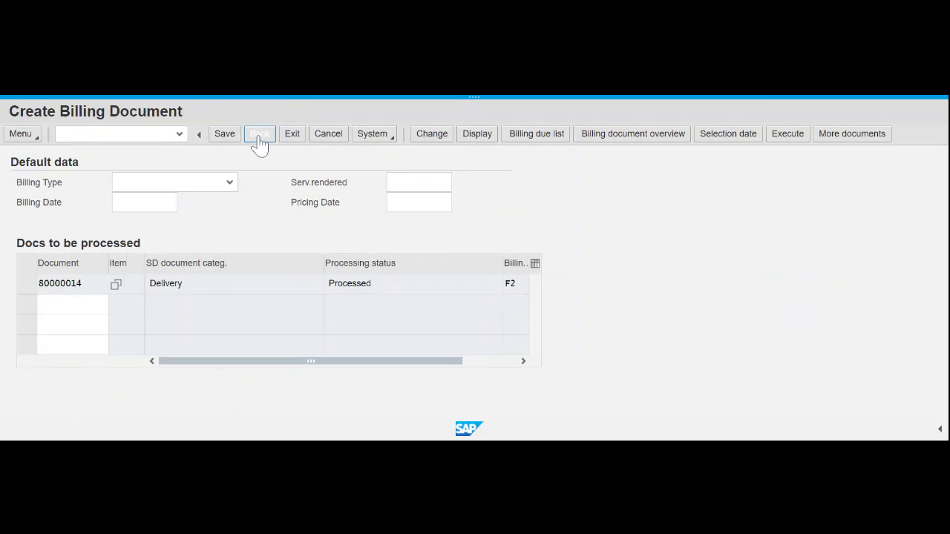
pyautogui.click(260, 142)
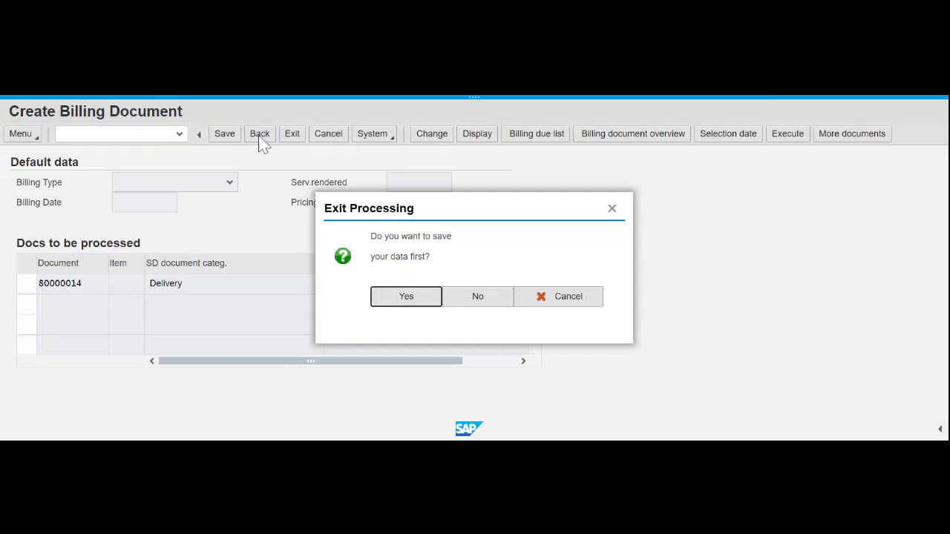
pyautogui.click(576, 303)
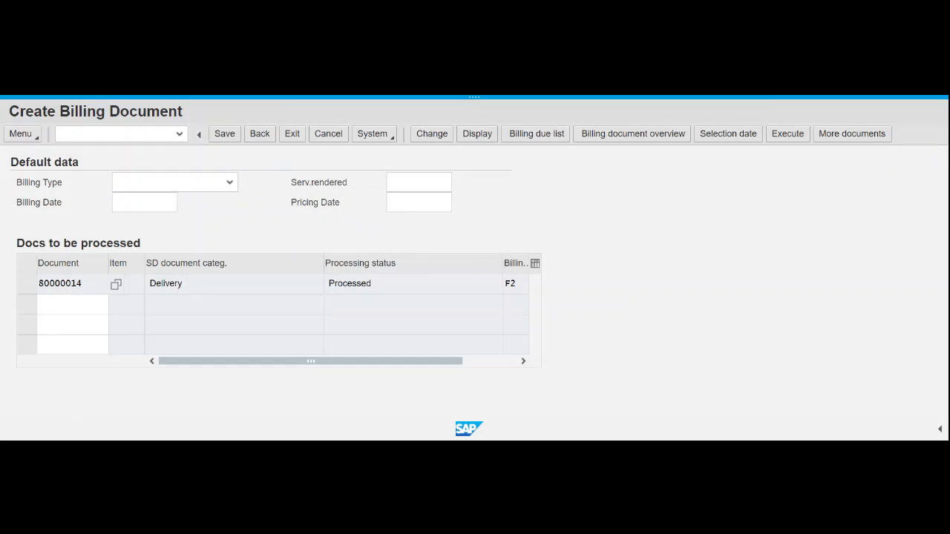
pyautogui.click(655, 142)
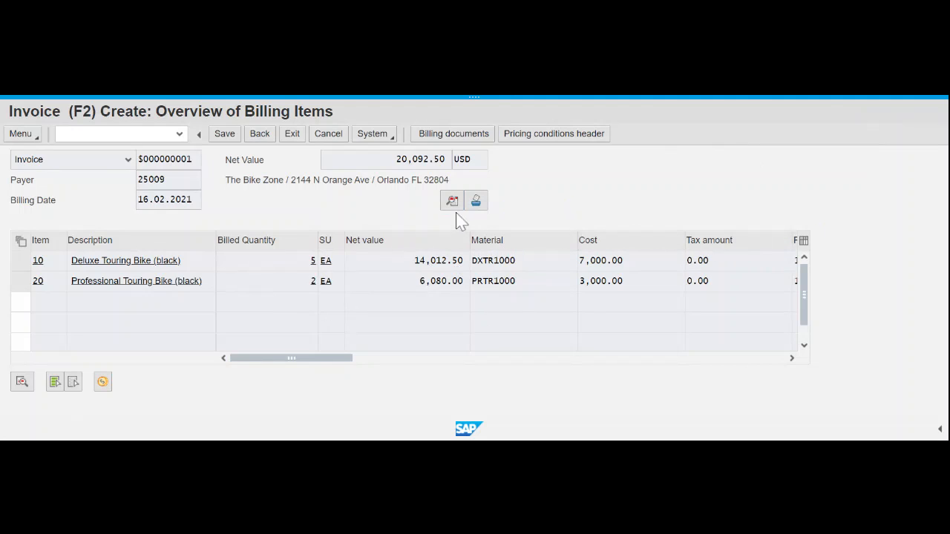
# - Go to Header > Output for the draft invoice
pyautogui.click(34, 137)
pyautogui.click(24, 134)
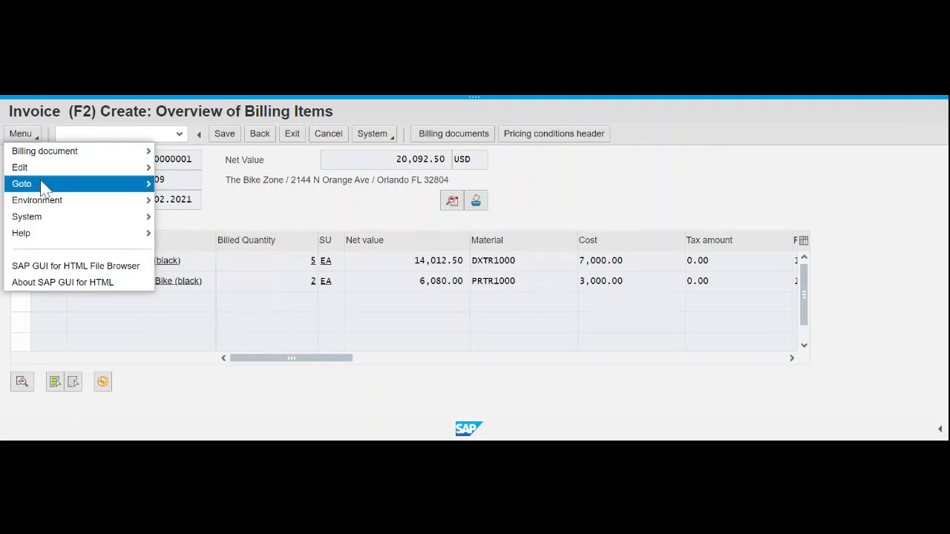
pyautogui.moveTo(76, 191)
pyautogui.moveTo(227, 185)
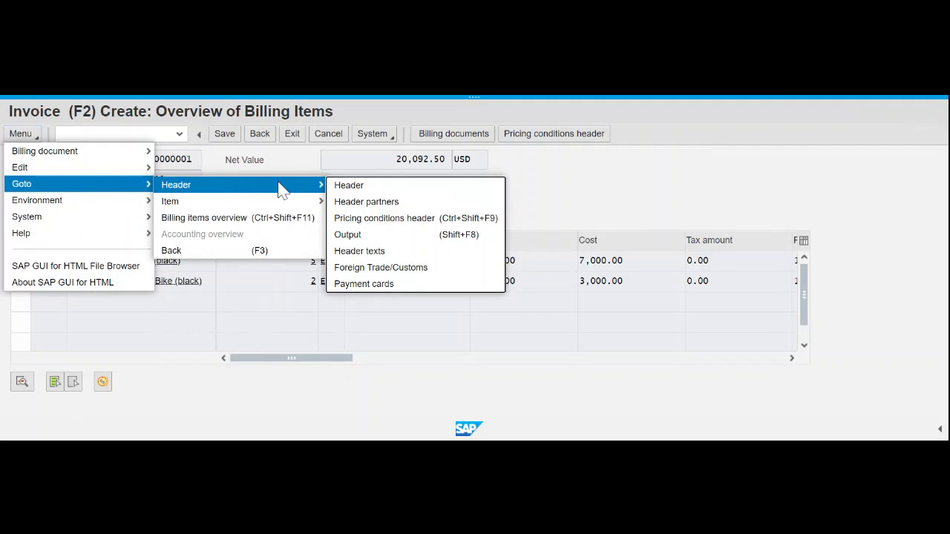
pyautogui.click(366, 235)
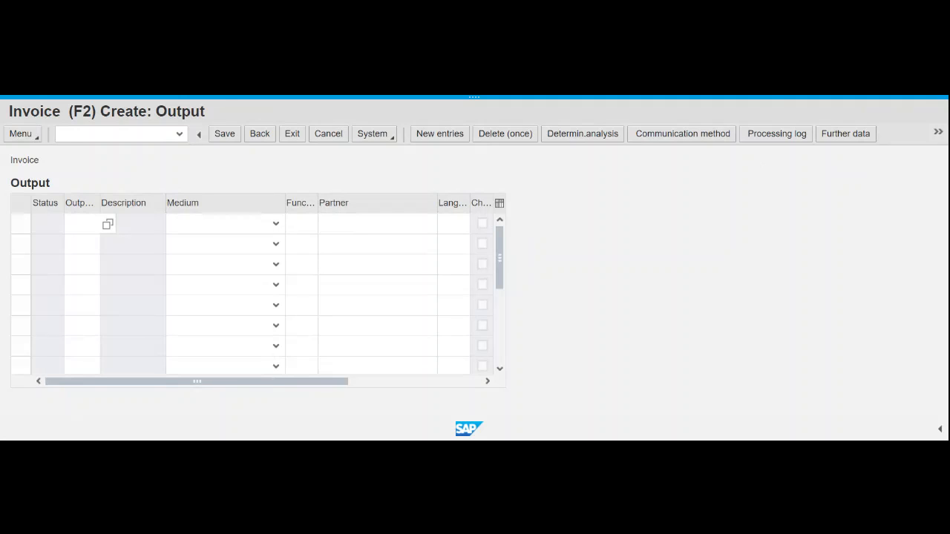
# - Add an RD00 Invoice output entry with Print output as the medium
pyautogui.write('rd00')
pyautogui.click(109, 225)
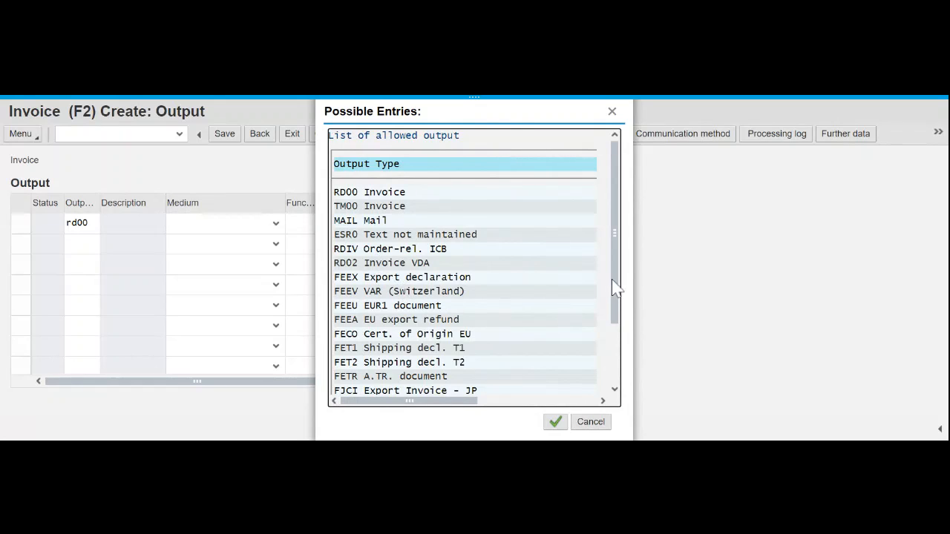
pyautogui.moveTo(619, 244); pyautogui.dragTo(617, 315)
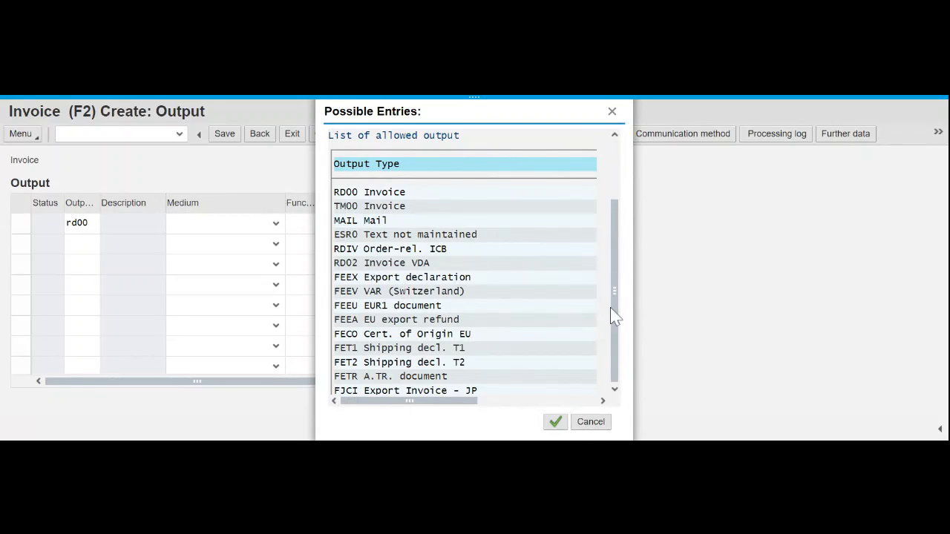
pyautogui.click(615, 389)
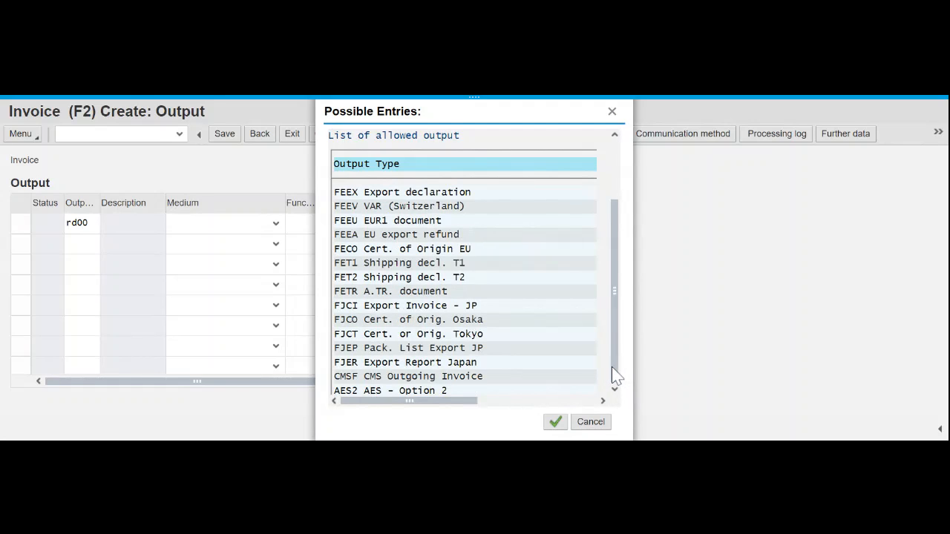
pyautogui.moveTo(615, 375); pyautogui.dragTo(622, 282)
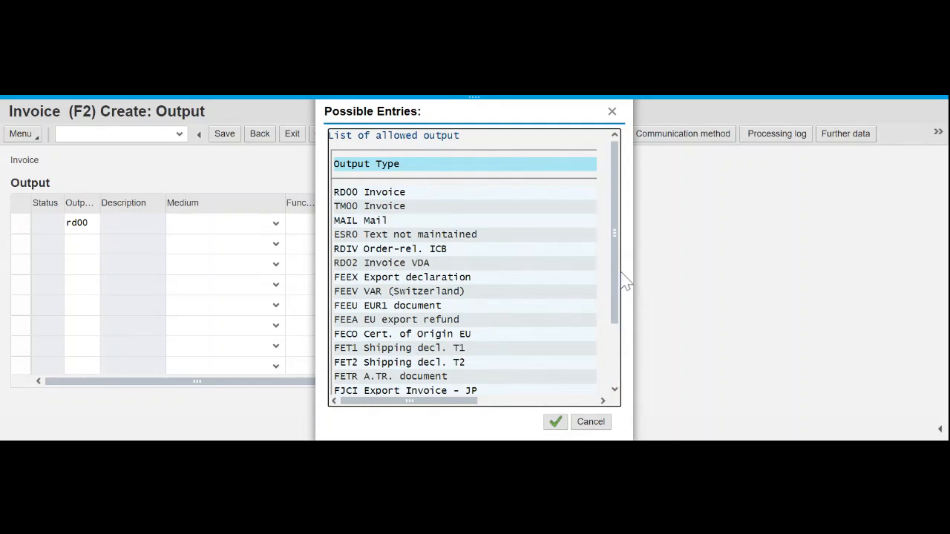
pyautogui.click(388, 197)
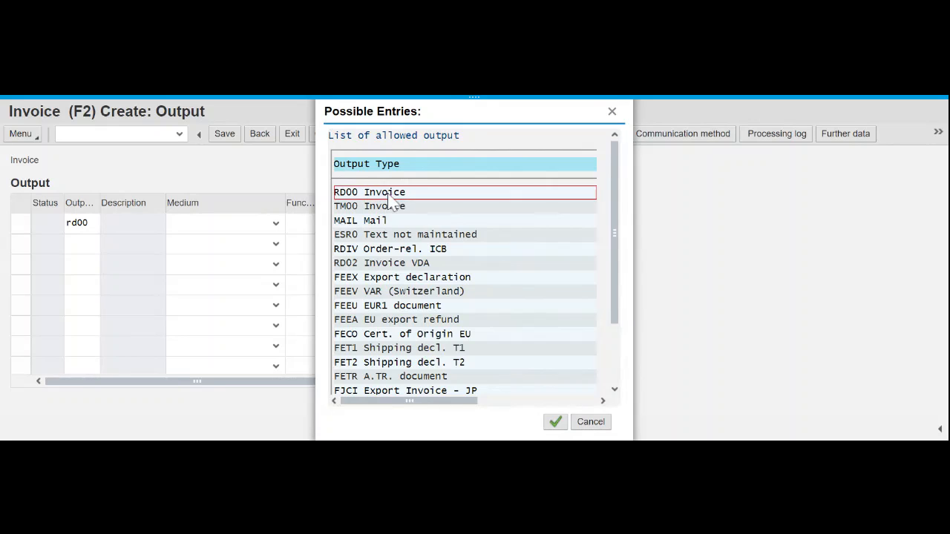
pyautogui.doubleClick(389, 195)
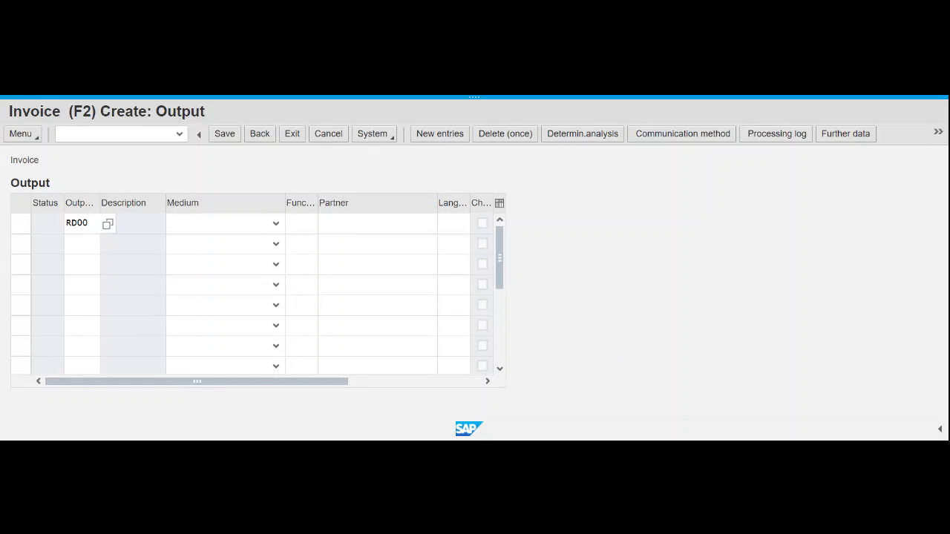
pyautogui.click(275, 223)
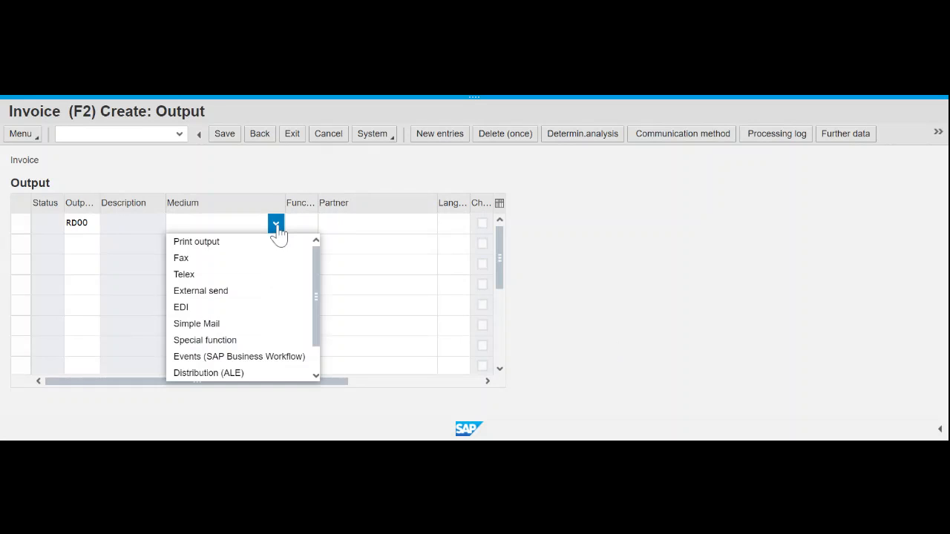
pyautogui.click(235, 243)
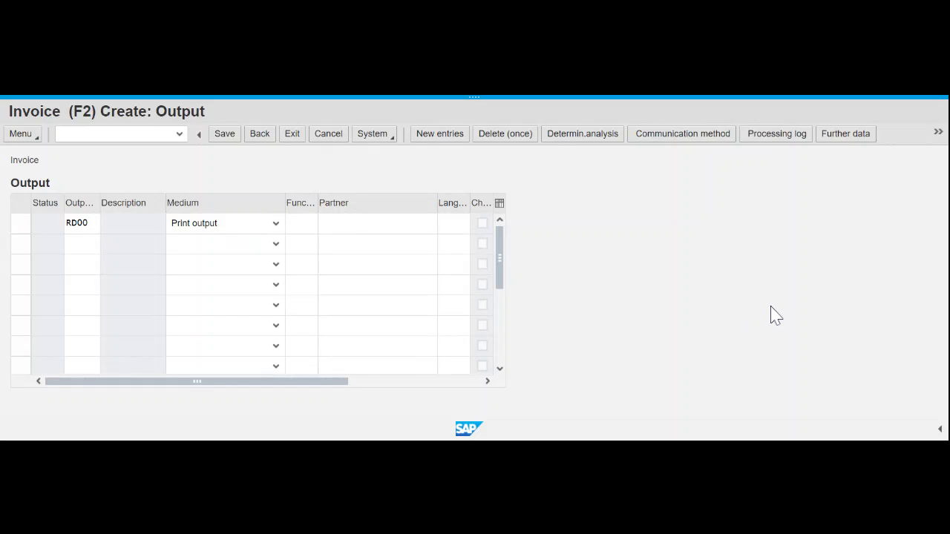
pyautogui.click(502, 358)
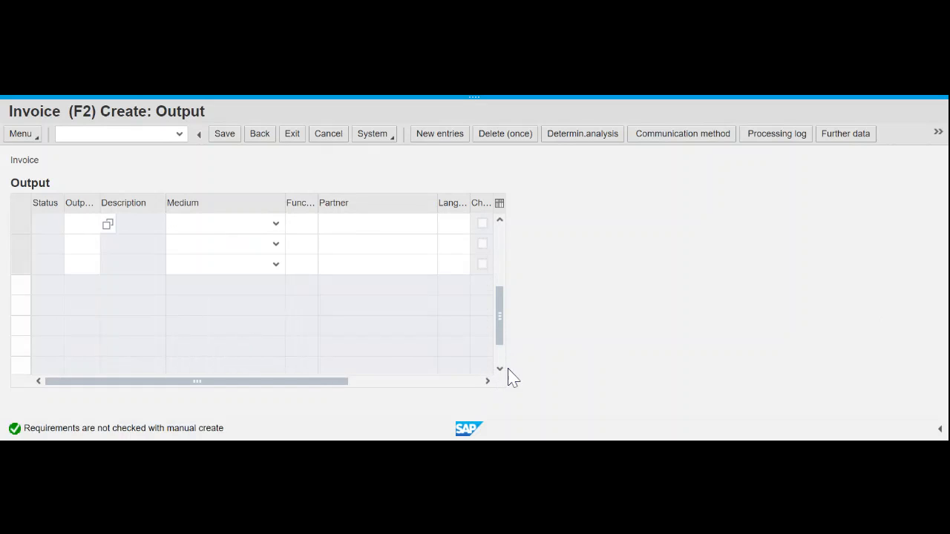
pyautogui.moveTo(502, 336); pyautogui.dragTo(509, 218)
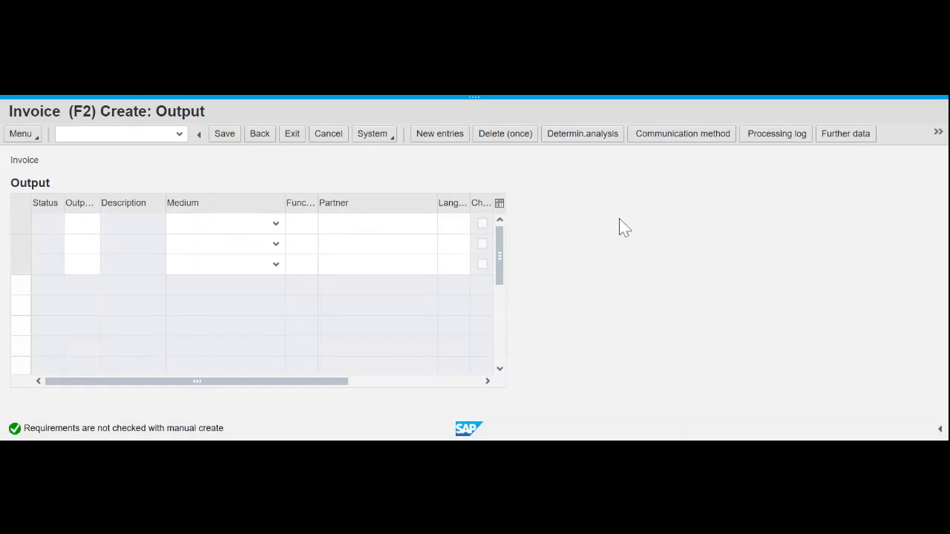
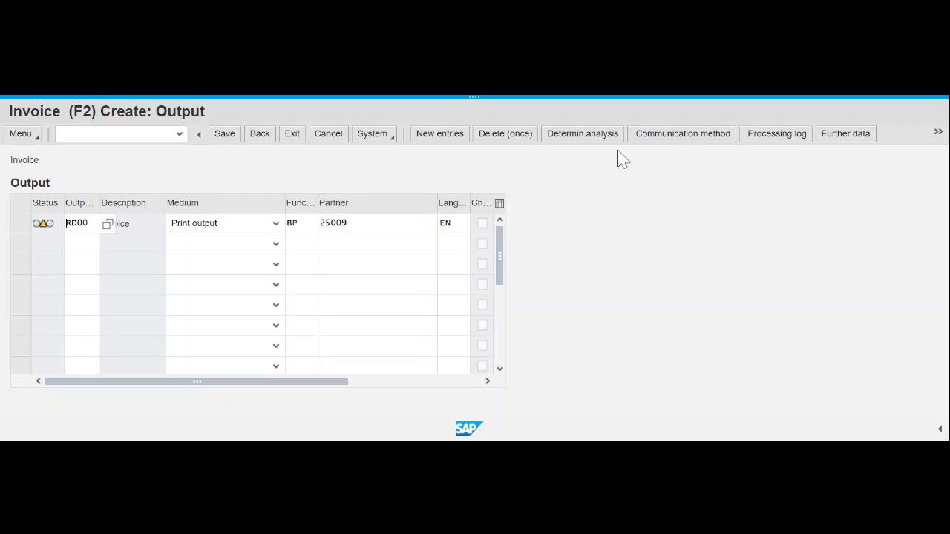
# - Open the communication method details of the RD00 invoice output line
pyautogui.click(705, 136)
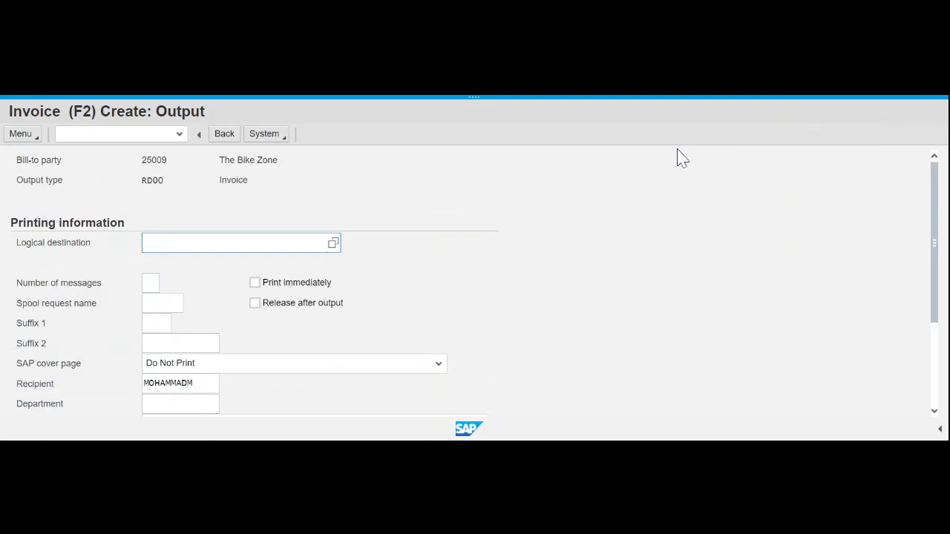
# - Set the RD00 output to print immediately on logical destination locl, then return to the output list
pyautogui.click(333, 244)
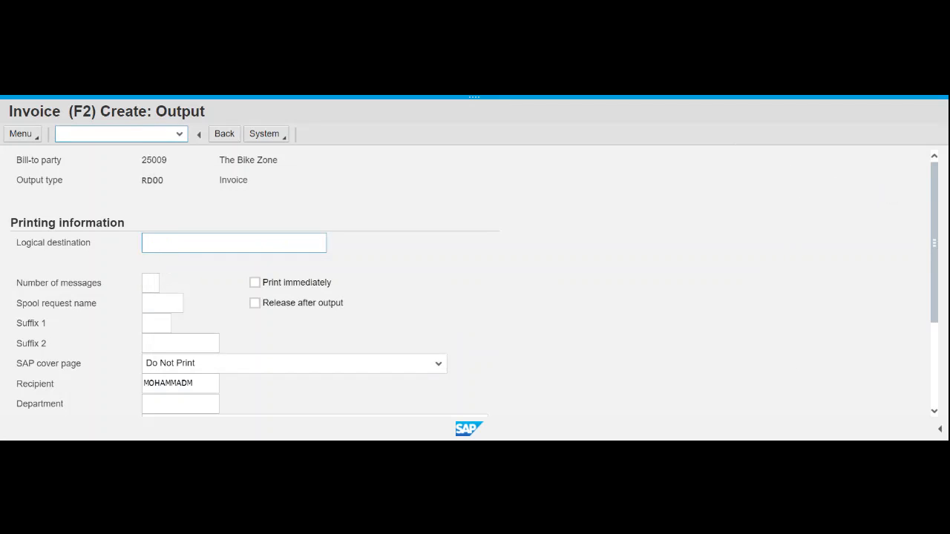
pyautogui.click(168, 244)
pyautogui.write('locl')
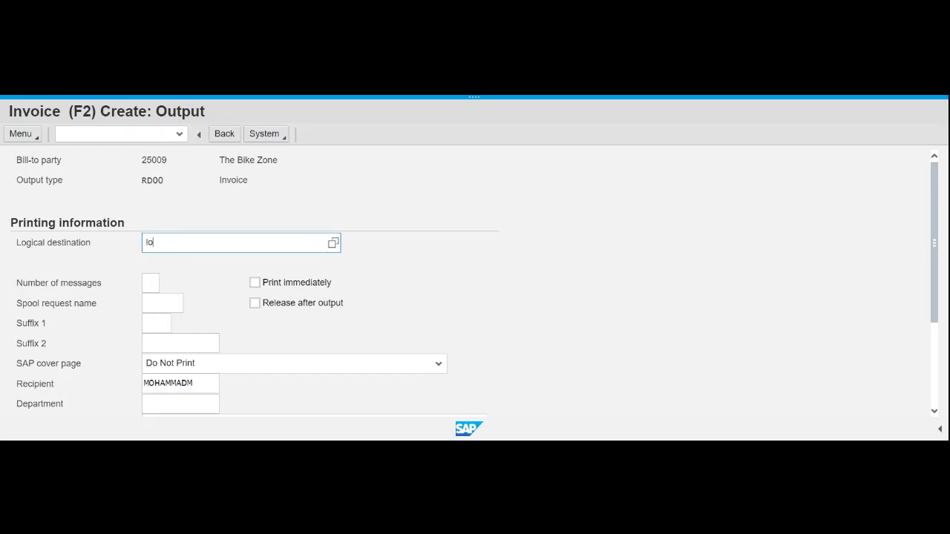
pyautogui.click(524, 258)
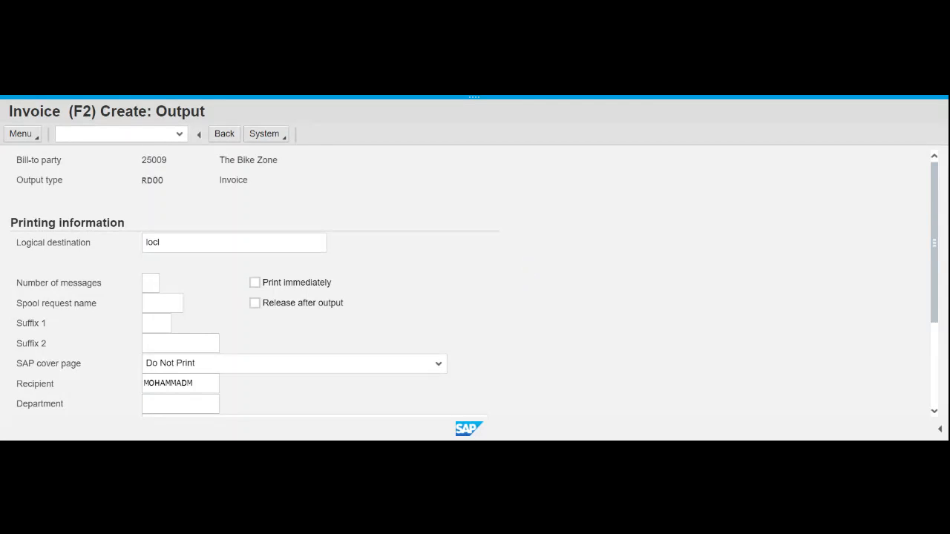
pyautogui.click(255, 283)
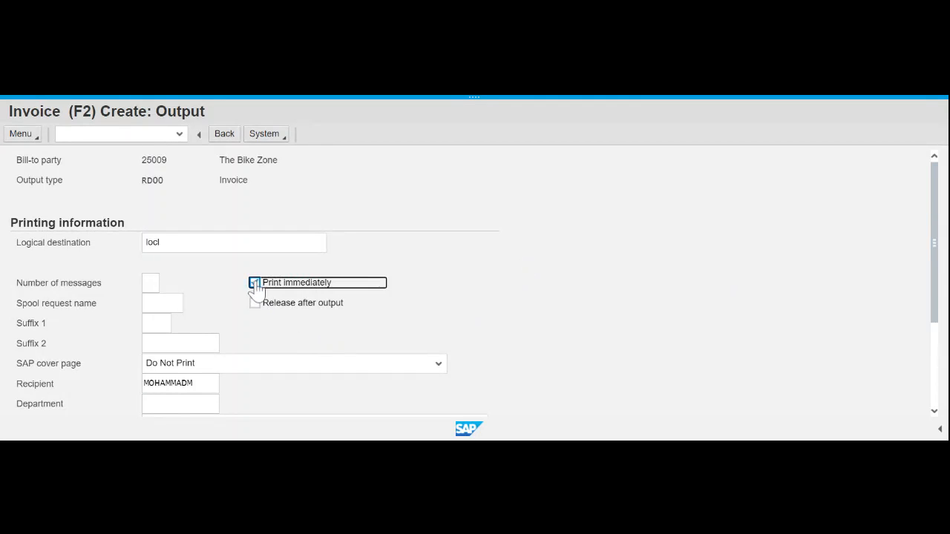
pyautogui.click(568, 280)
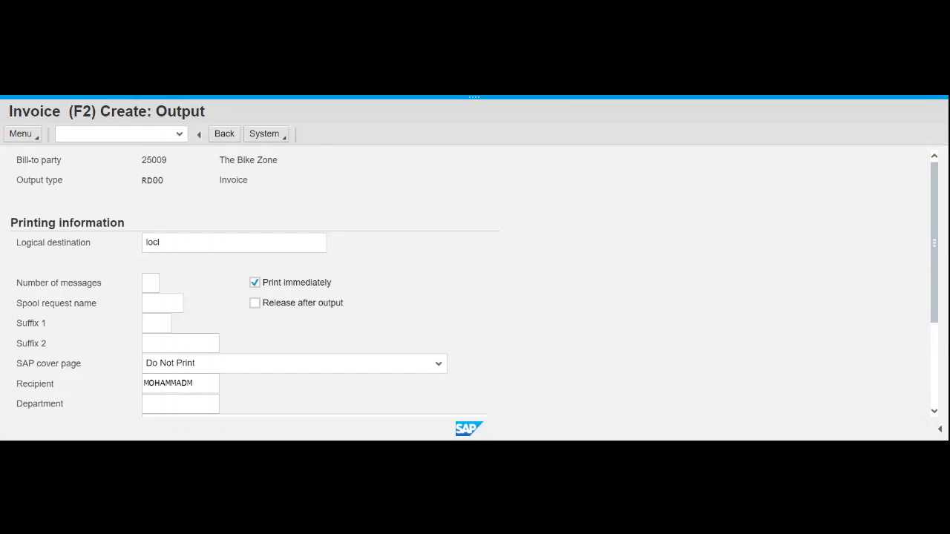
pyautogui.press('Tab')
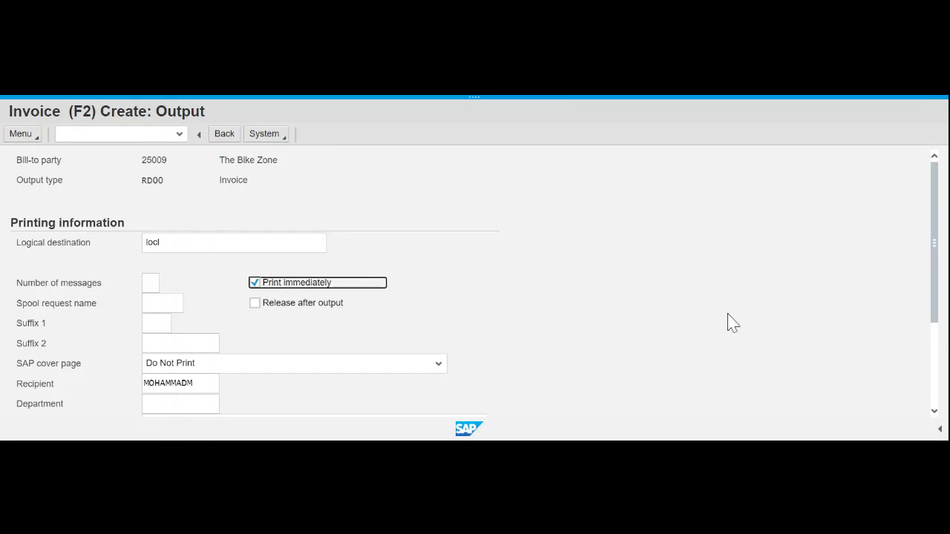
pyautogui.scroll(-3, 729, 323)
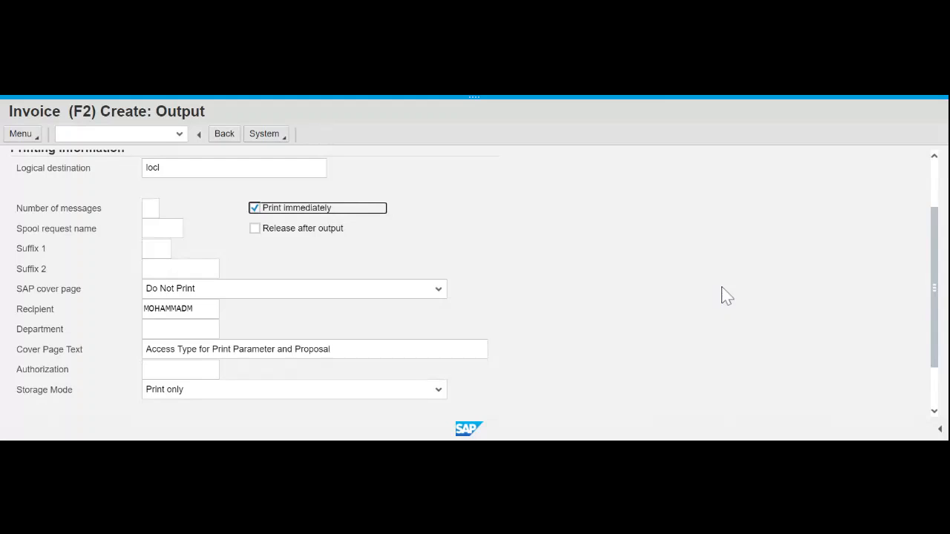
pyautogui.click(721, 296)
pyautogui.click(224, 138)
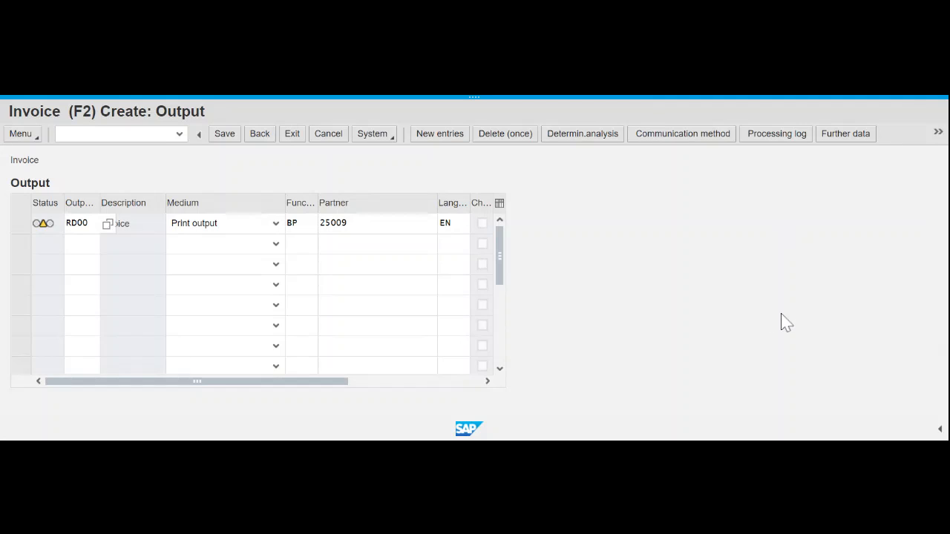
# - Check the RD00 output's dispatch time in Further data, then go back to the billing items overview
pyautogui.click(843, 136)
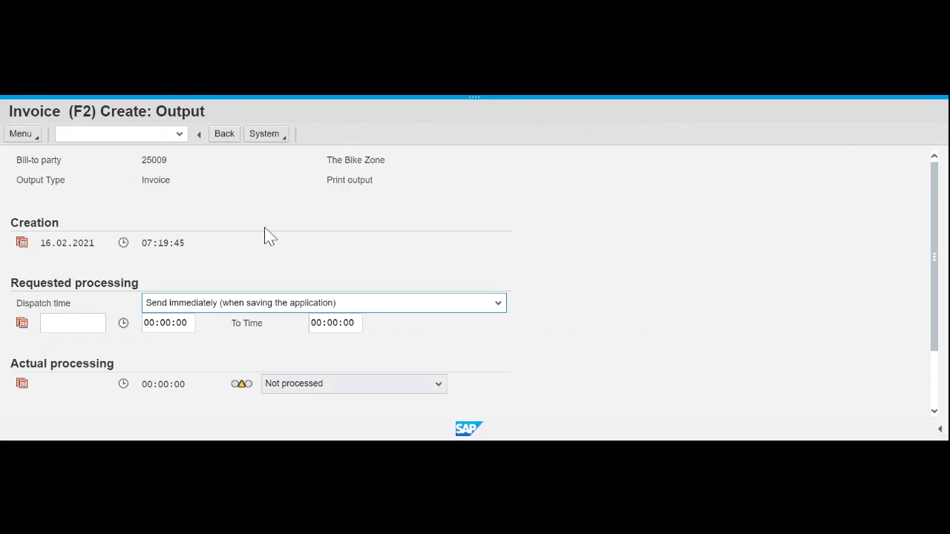
pyautogui.click(222, 136)
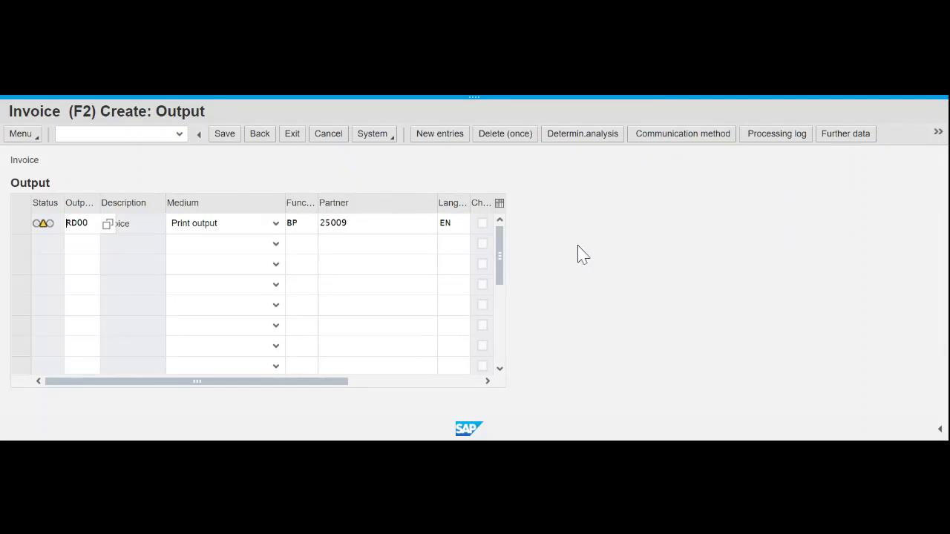
pyautogui.click(259, 134)
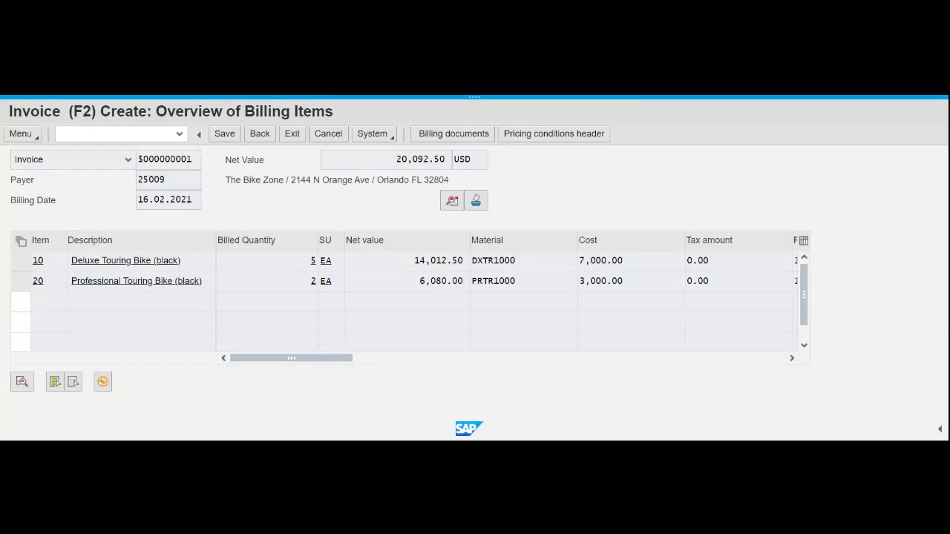
# - Save the invoice as billing document 90000007 and copy its number from the message details
pyautogui.click(225, 137)
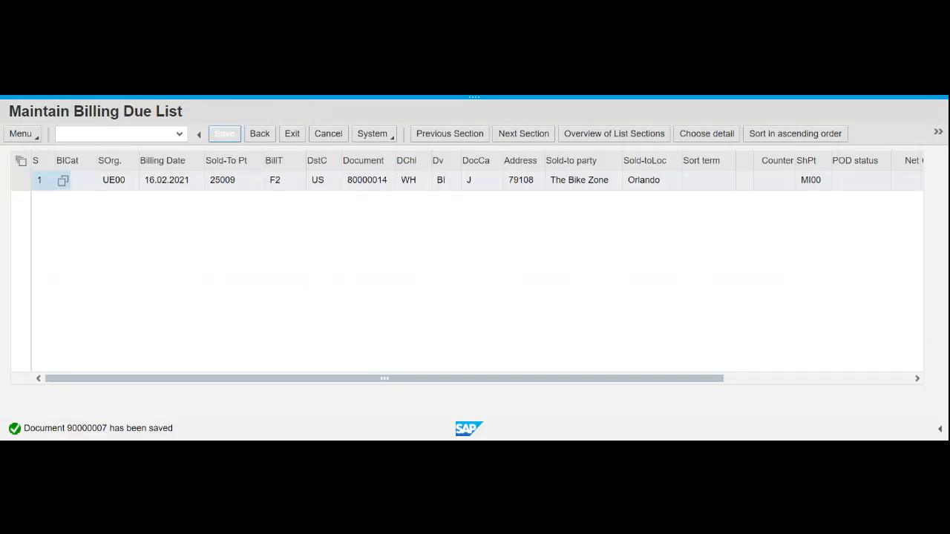
pyautogui.doubleClick(87, 428)
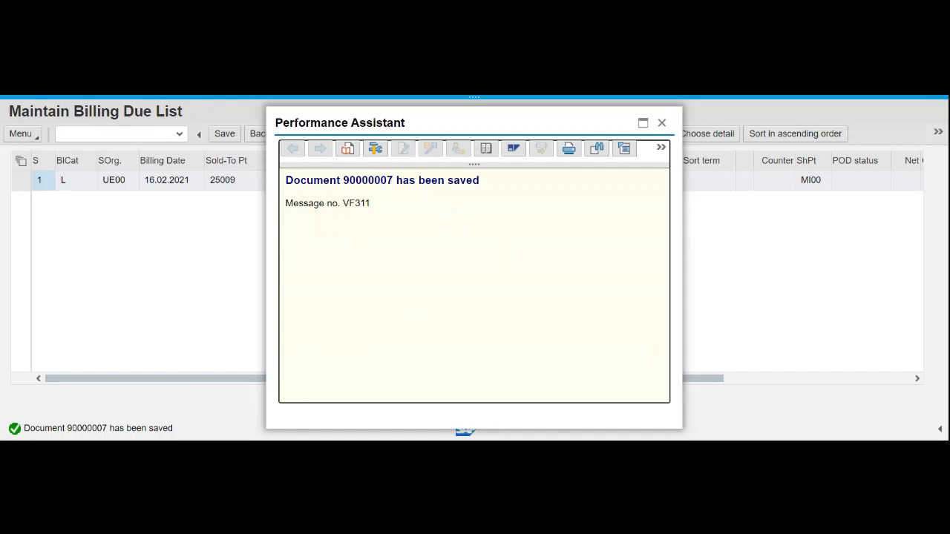
pyautogui.moveTo(286, 181); pyautogui.dragTo(480, 180)
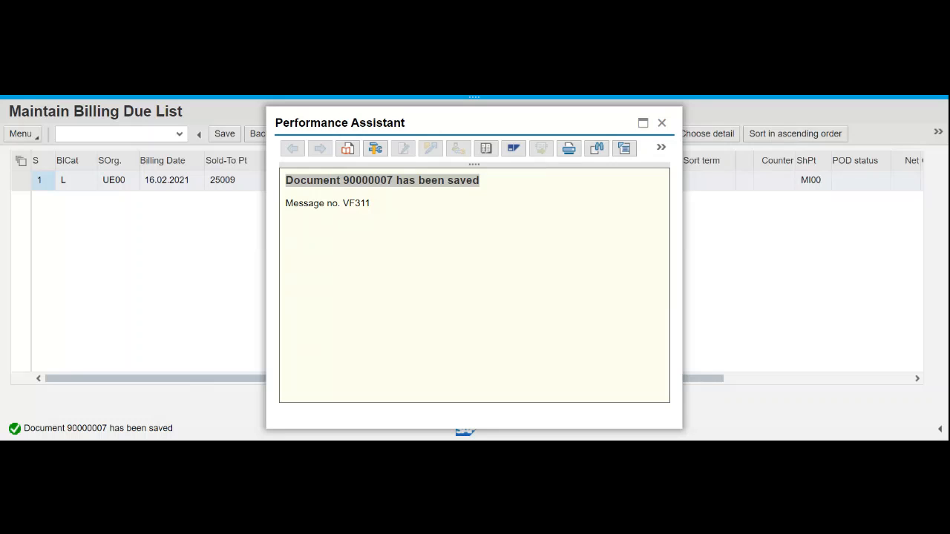
pyautogui.hotkey('alt', 'Tab')
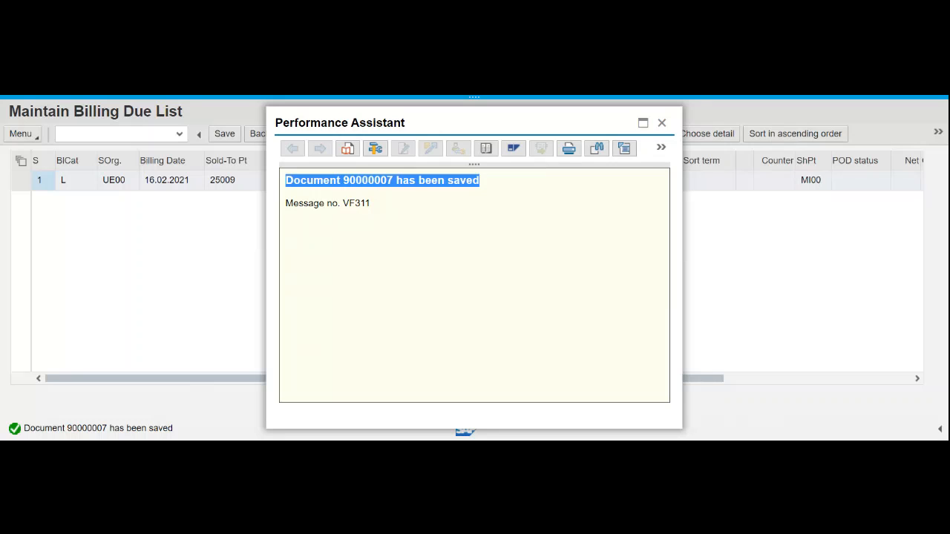
pyautogui.click(664, 125)
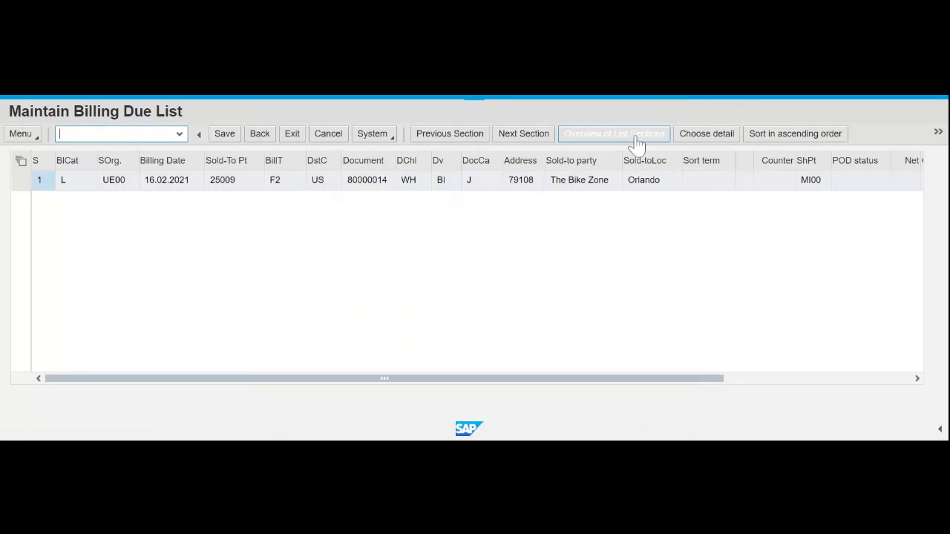
# - Return to SAP Easy Access and start VF03 to display billing document 90000007
pyautogui.click(259, 144)
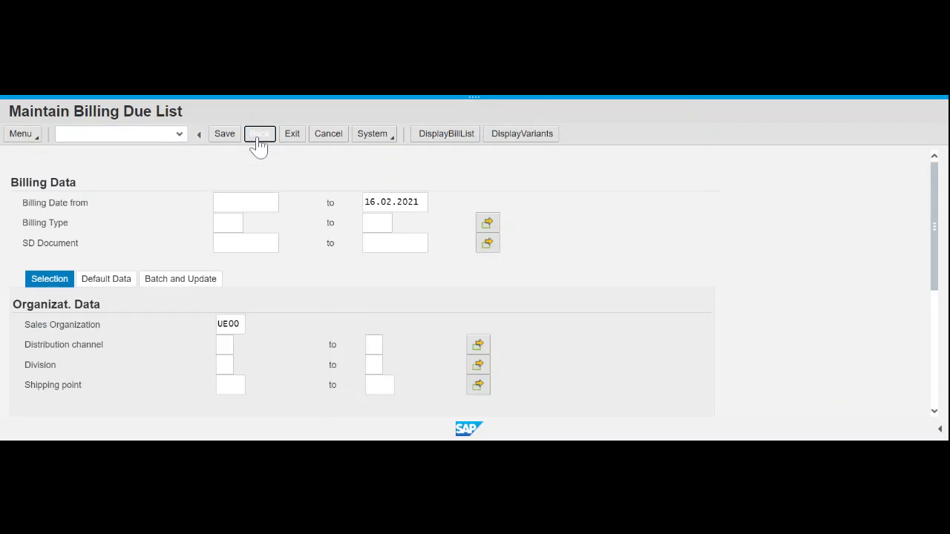
pyautogui.click(258, 144)
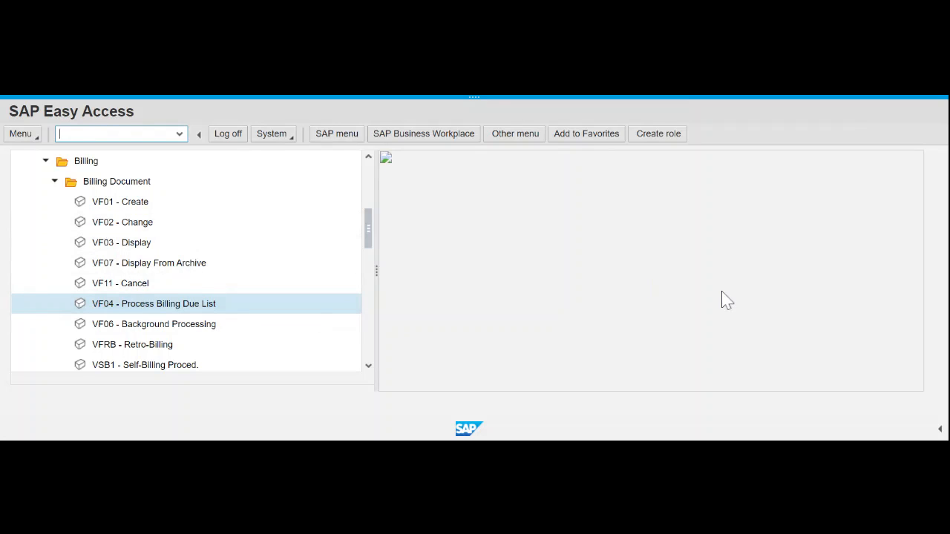
pyautogui.click(118, 248)
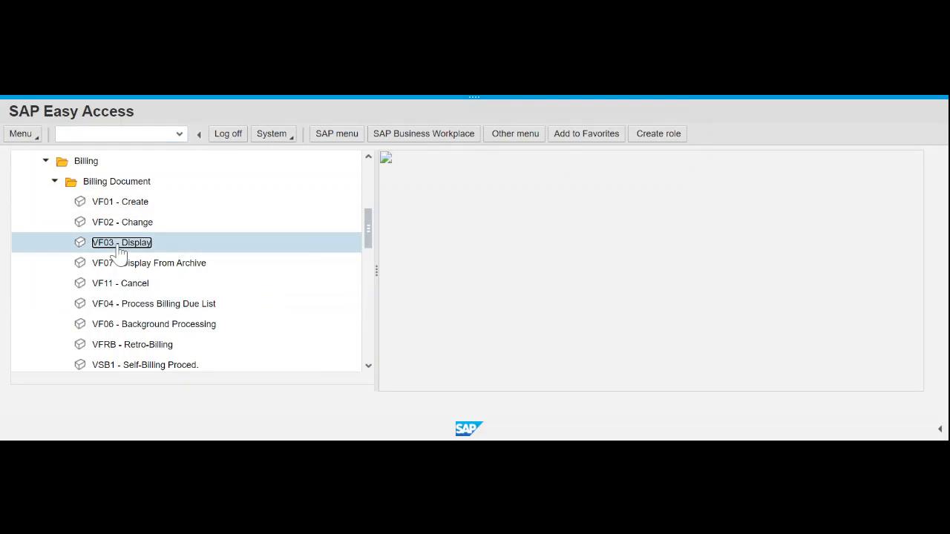
pyautogui.doubleClick(118, 249)
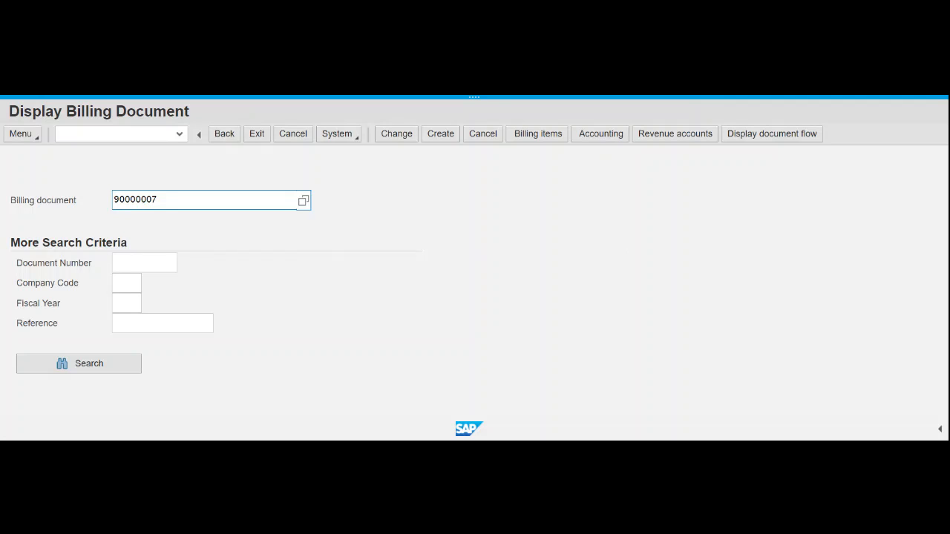
# - Issue output for billing document 90000007 and preview the RD00 invoice printout
pyautogui.click(24, 137)
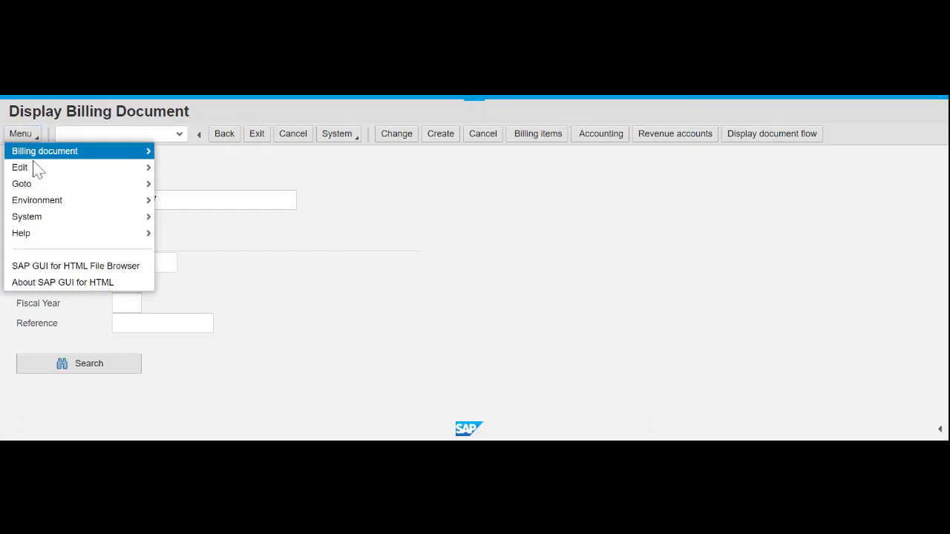
pyautogui.moveTo(54, 156)
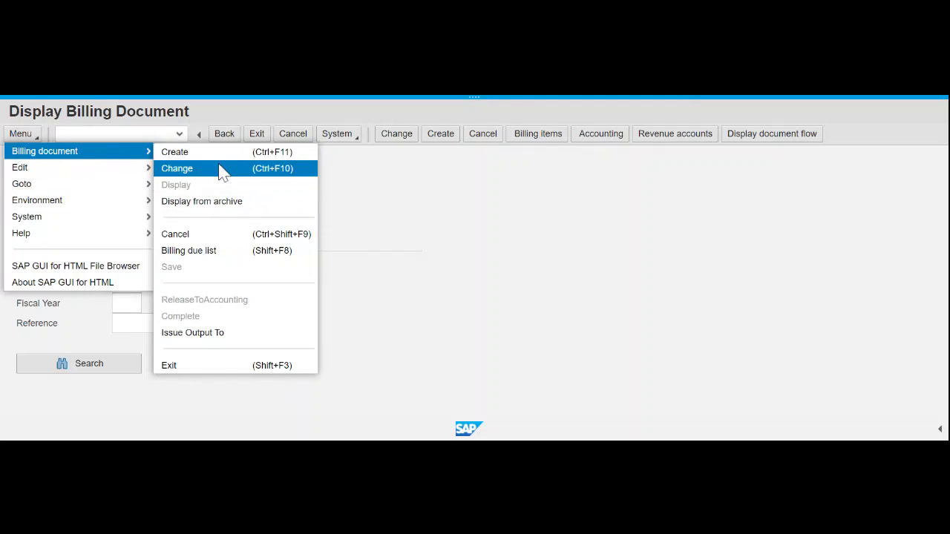
pyautogui.click(219, 336)
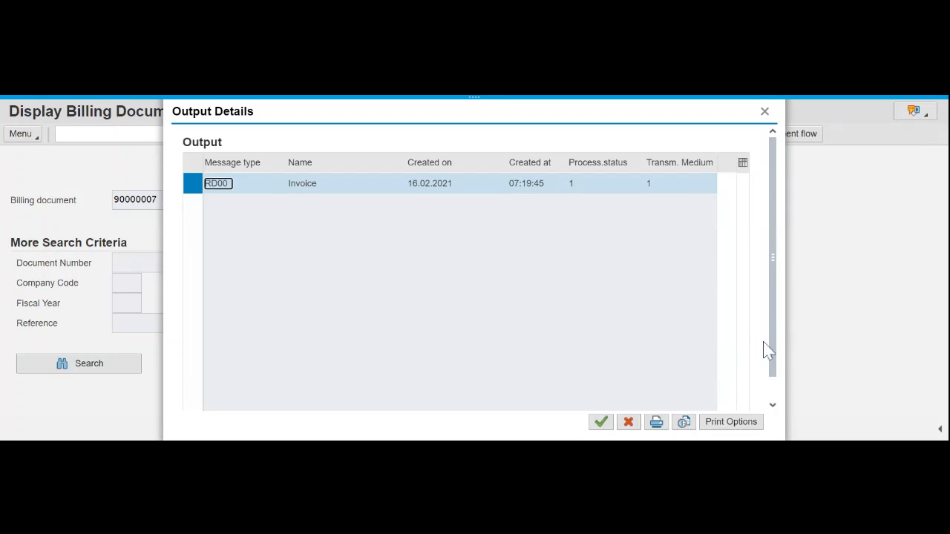
pyautogui.click(684, 424)
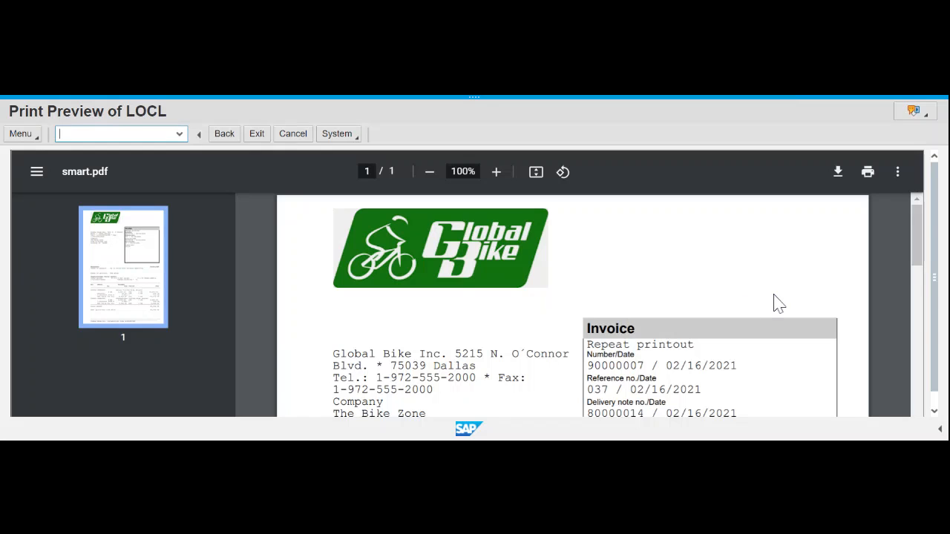
pyautogui.scroll(-2, 721, 271)
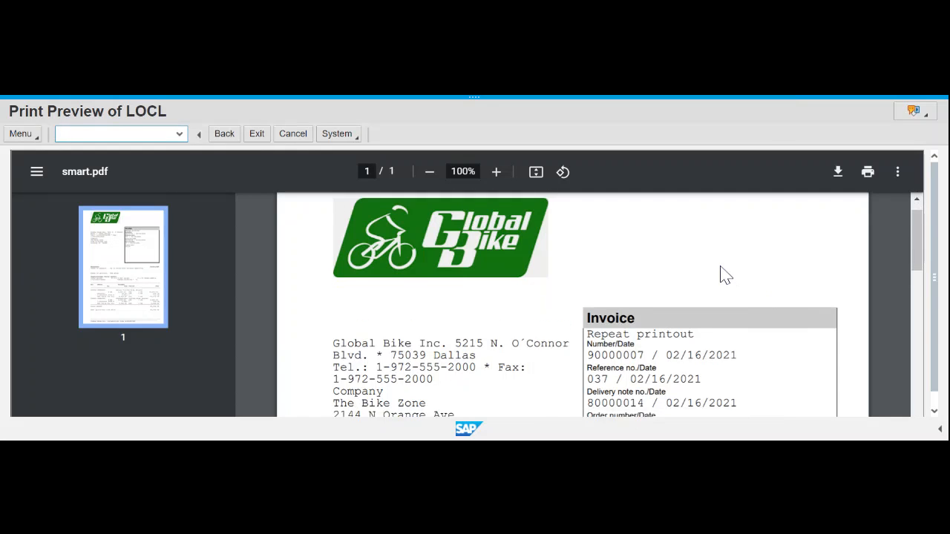
pyautogui.scroll(1, 721, 272)
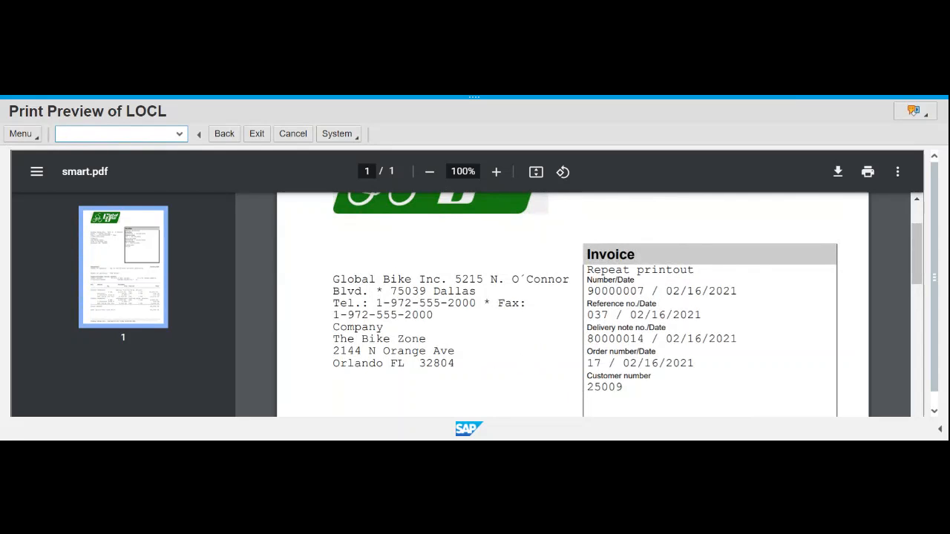
pyautogui.scroll(-2, 490, 403)
pyautogui.scroll(-1, 490, 403)
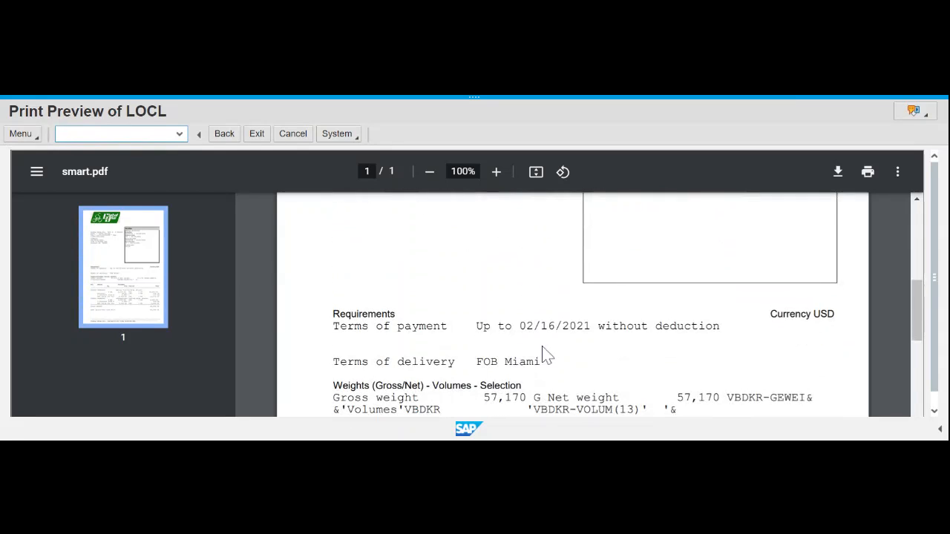
pyautogui.scroll(-2, 572, 304)
pyautogui.scroll(-1, 573, 304)
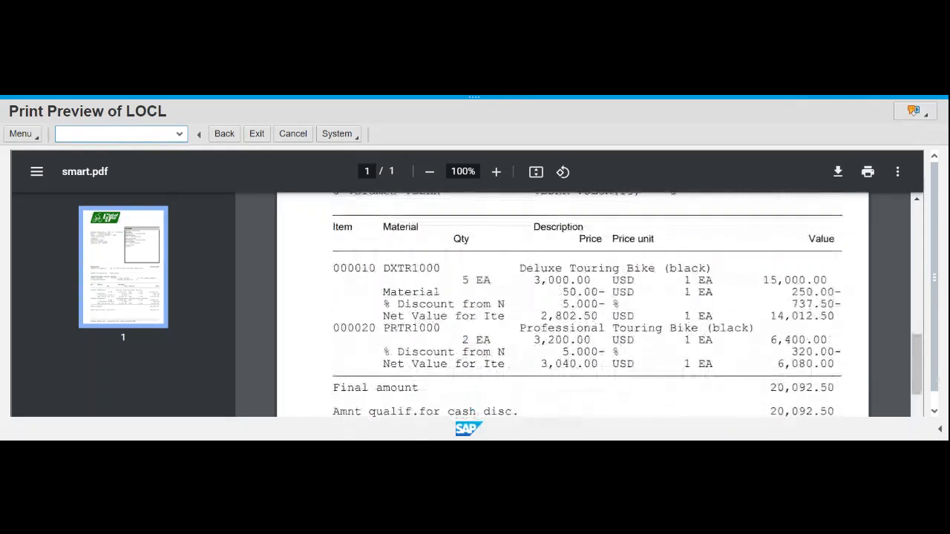
pyautogui.scroll(7, 572, 305)
pyautogui.scroll(1, 573, 305)
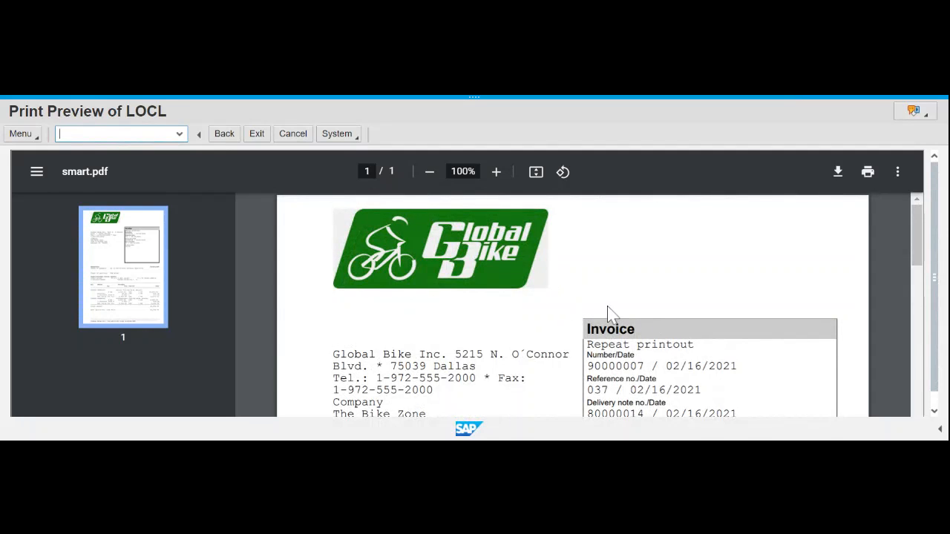
pyautogui.scroll(-1, 558, 318)
pyautogui.scroll(1, 557, 319)
pyautogui.scroll(-1, 559, 320)
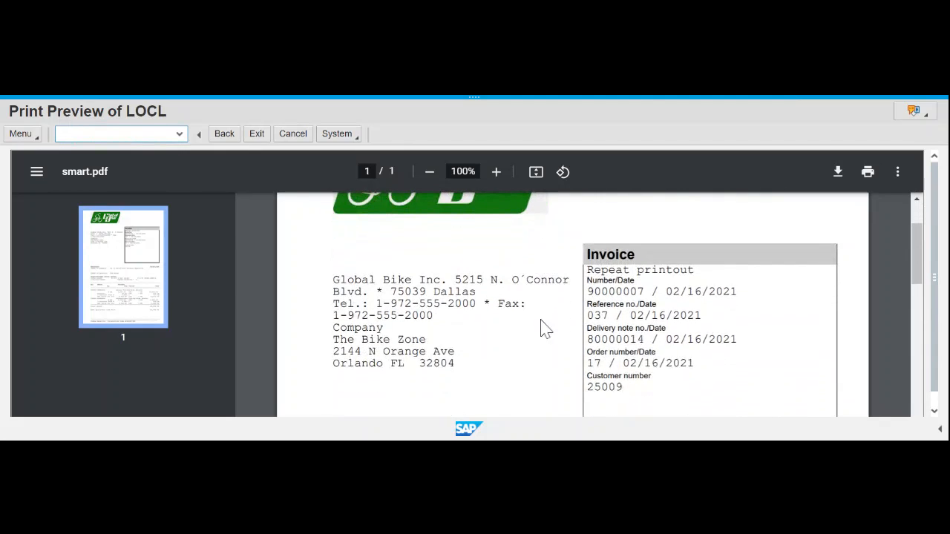
pyautogui.scroll(-1, 544, 328)
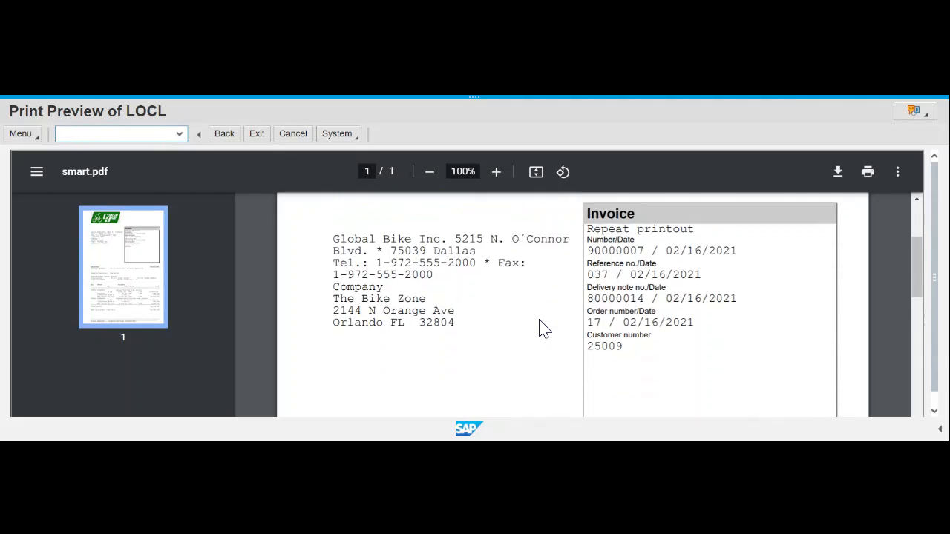
pyautogui.scroll(1, 544, 328)
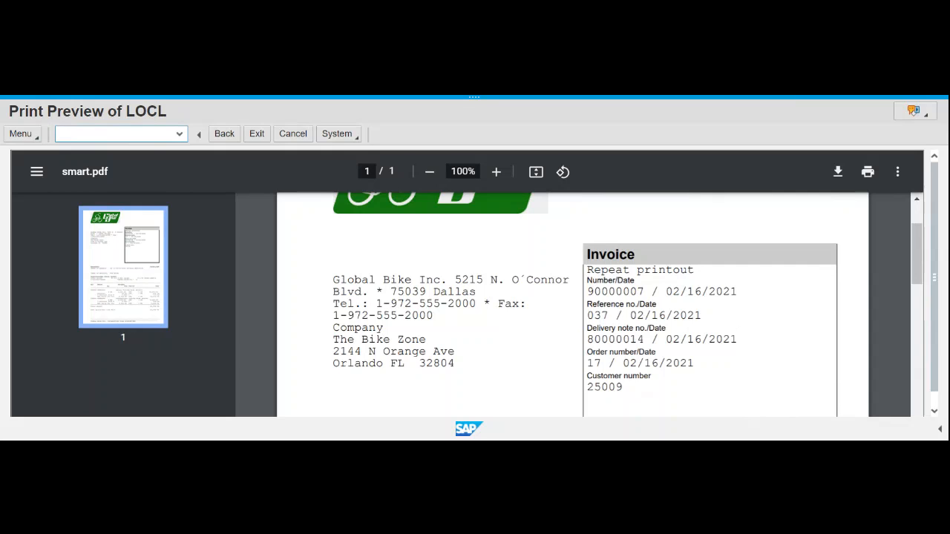
pyautogui.scroll(1, 399, 319)
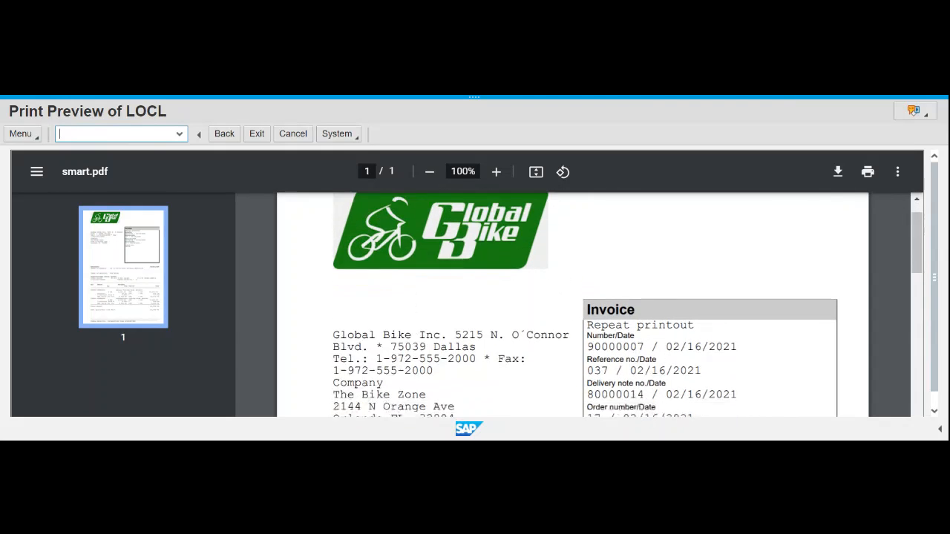
pyautogui.scroll(-1, 479, 399)
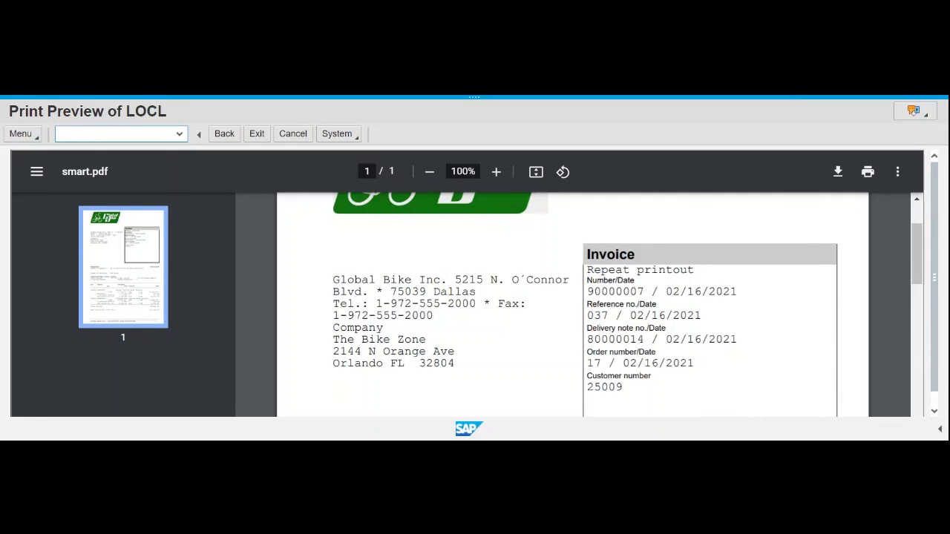
pyautogui.moveTo(589, 387); pyautogui.dragTo(680, 364)
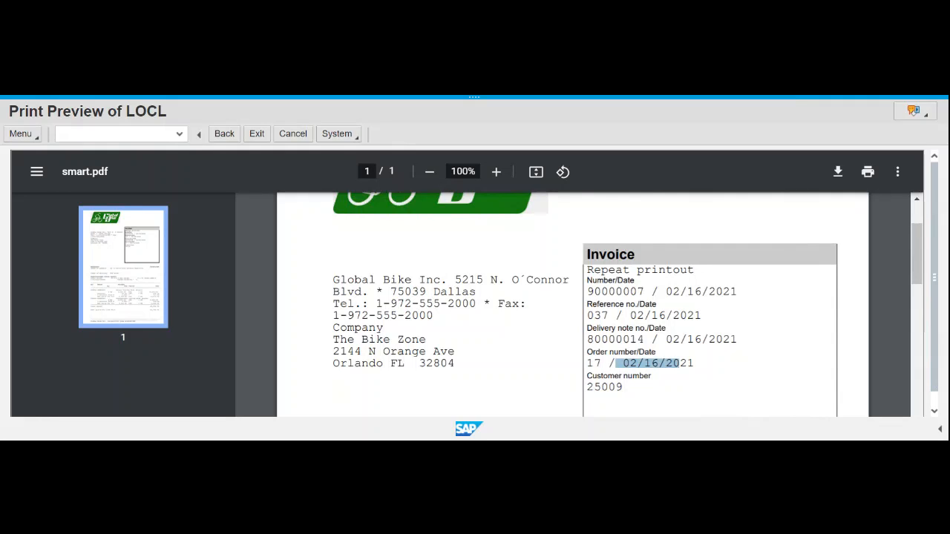
pyautogui.moveTo(588, 339); pyautogui.dragTo(644, 340)
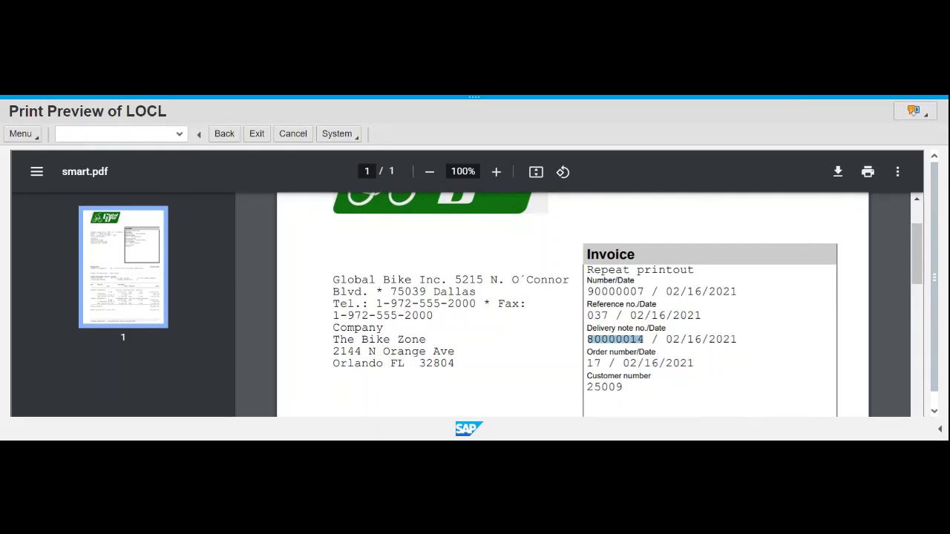
pyautogui.moveTo(587, 316); pyautogui.dragTo(608, 316)
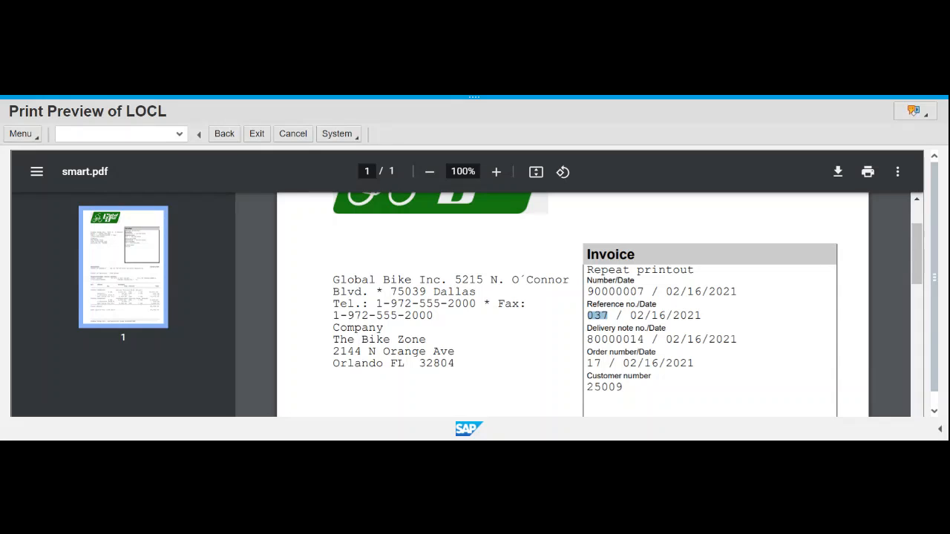
pyautogui.click(609, 317)
pyautogui.scroll(-6, 571, 304)
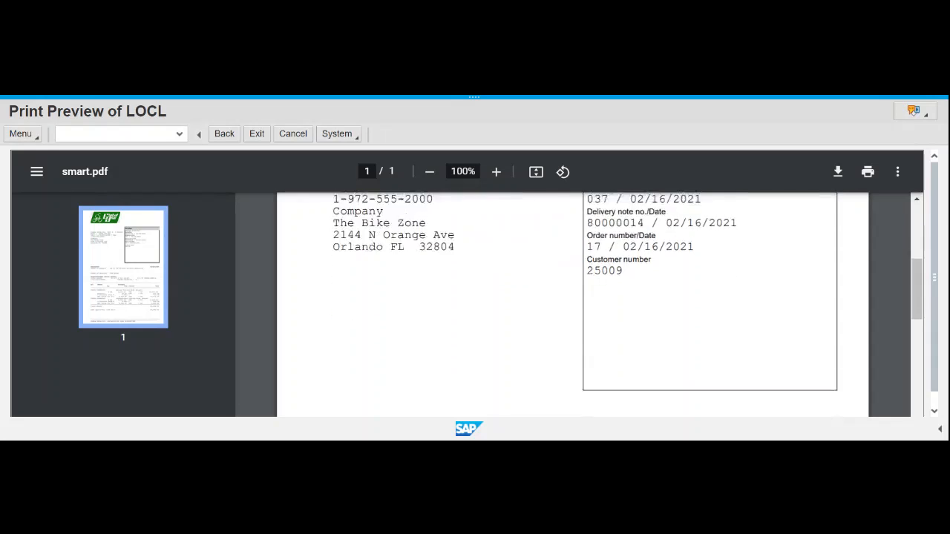
pyautogui.scroll(1, 572, 304)
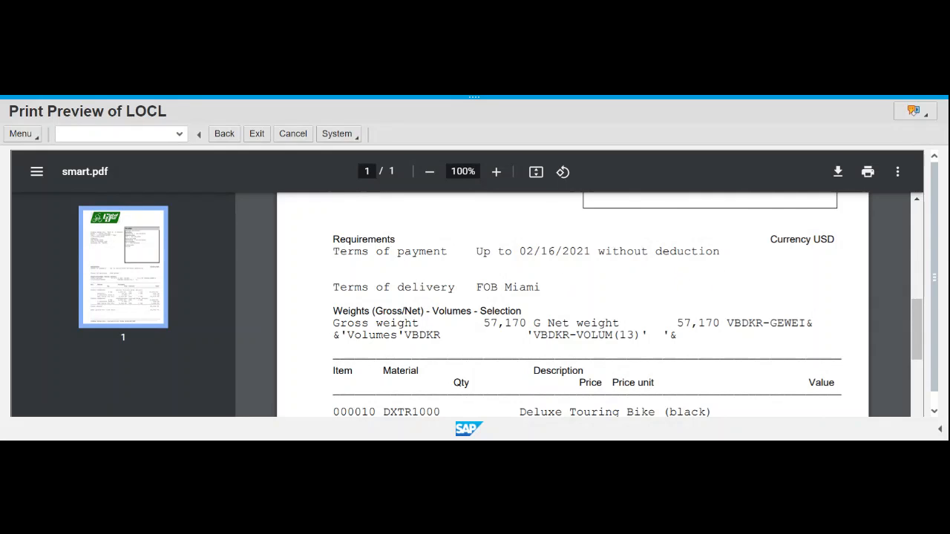
pyautogui.scroll(-1, 572, 304)
pyautogui.scroll(-1, 573, 304)
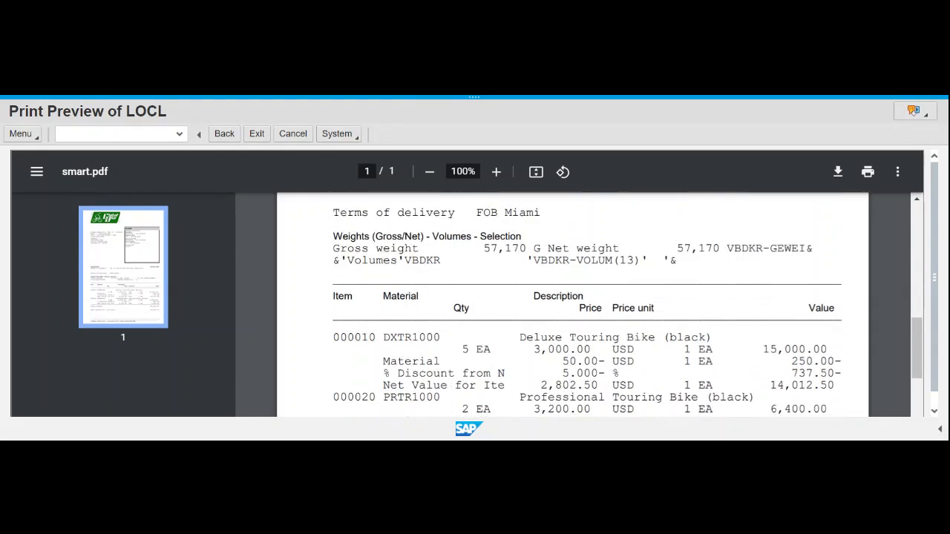
pyautogui.scroll(-2, 746, 272)
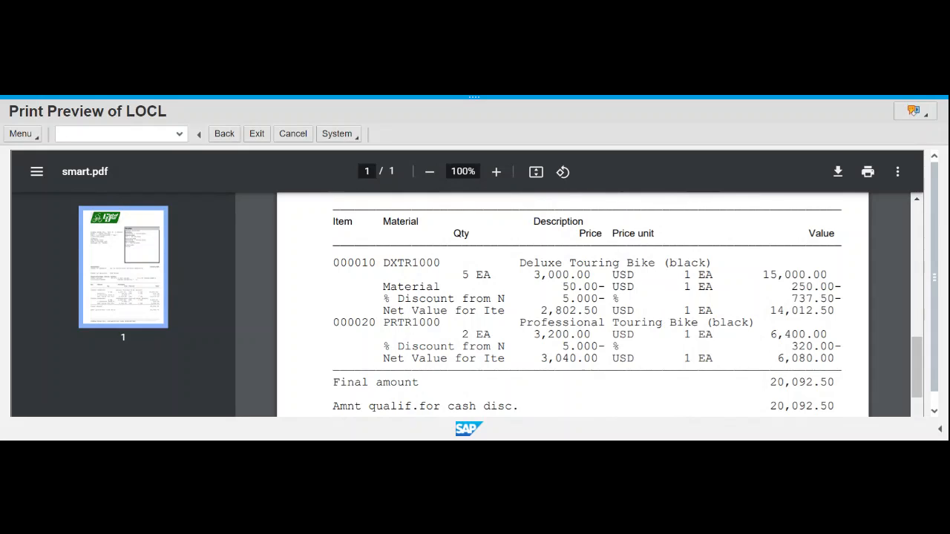
pyautogui.moveTo(520, 311); pyautogui.dragTo(576, 310)
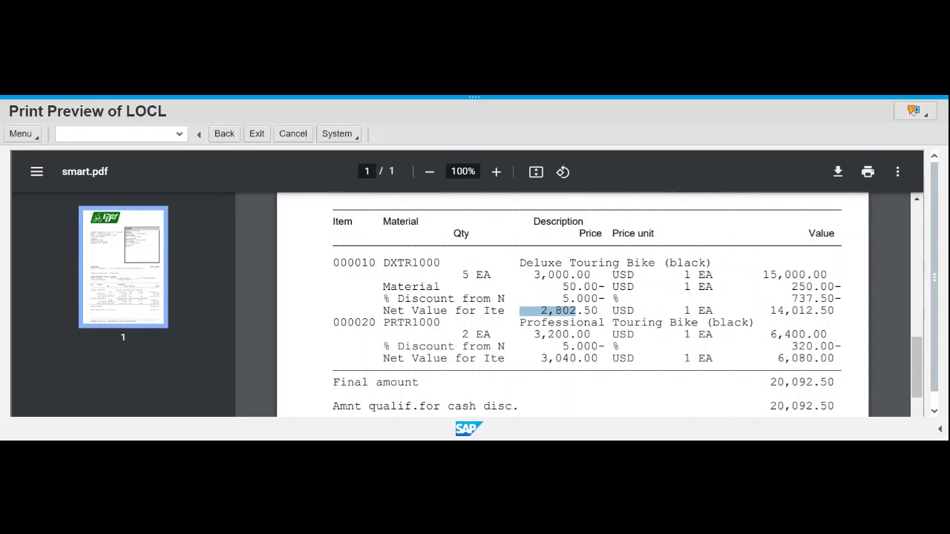
pyautogui.click(576, 310)
pyautogui.moveTo(563, 346); pyautogui.dragTo(619, 346)
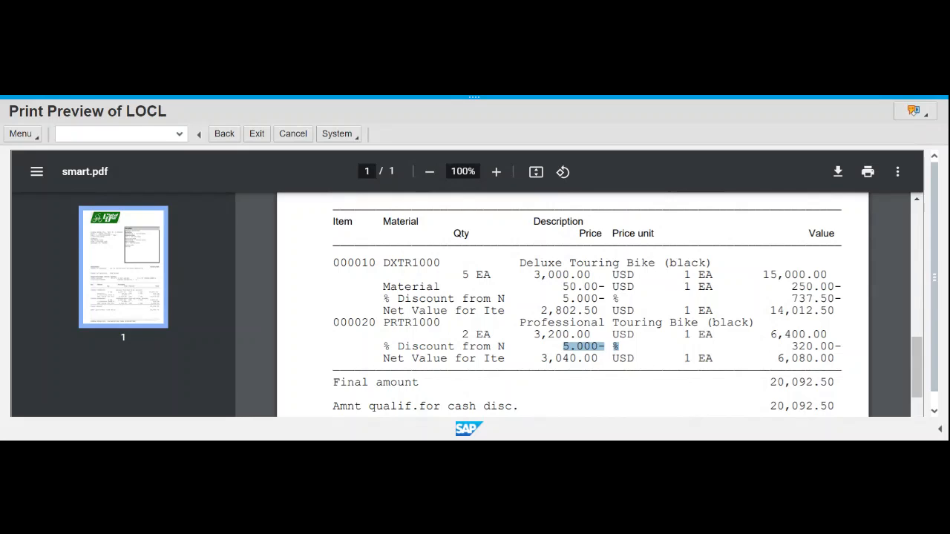
pyautogui.scroll(-2, 594, 305)
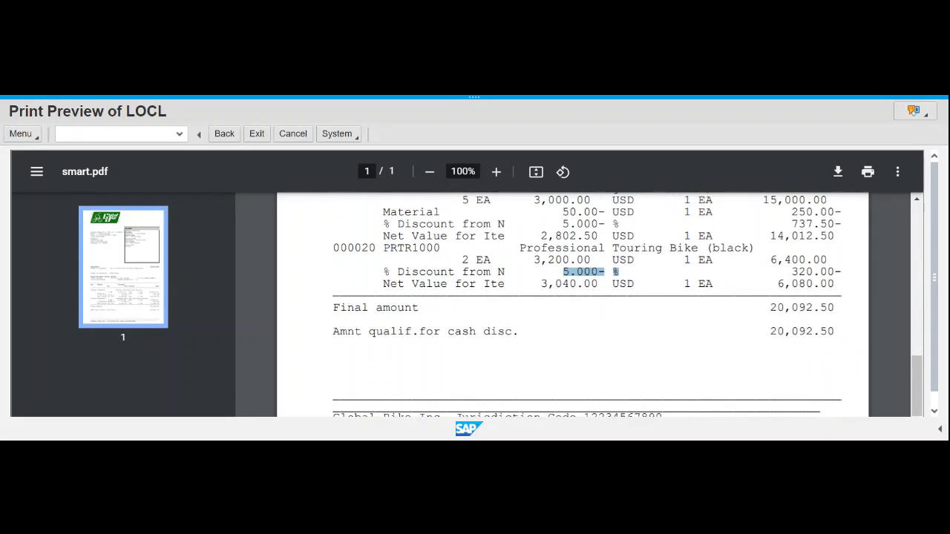
pyautogui.moveTo(771, 307); pyautogui.dragTo(841, 307)
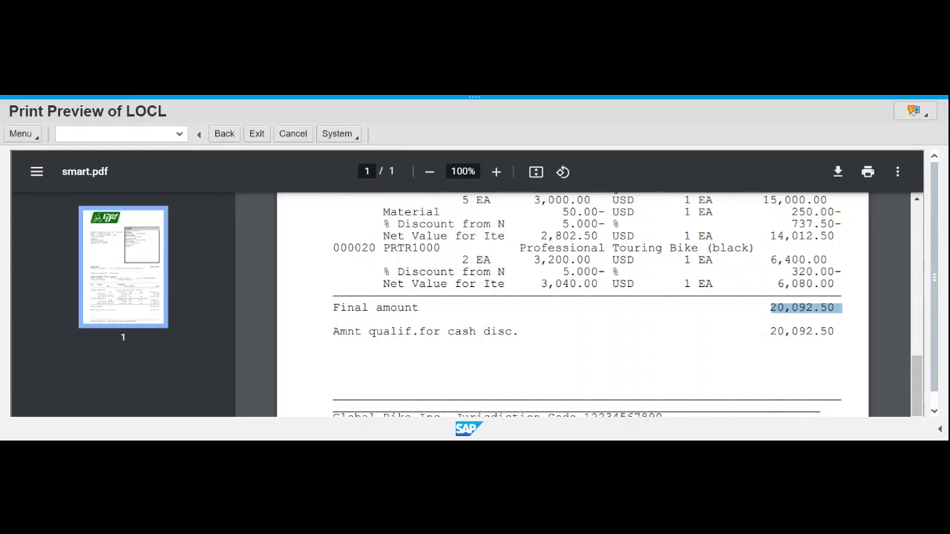
pyautogui.scroll(-1, 650, 343)
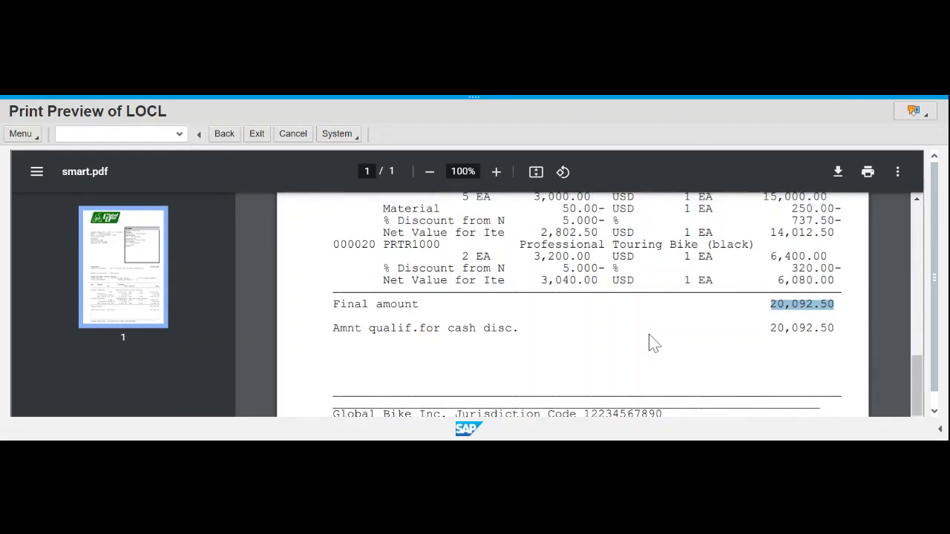
pyautogui.scroll(10, 650, 343)
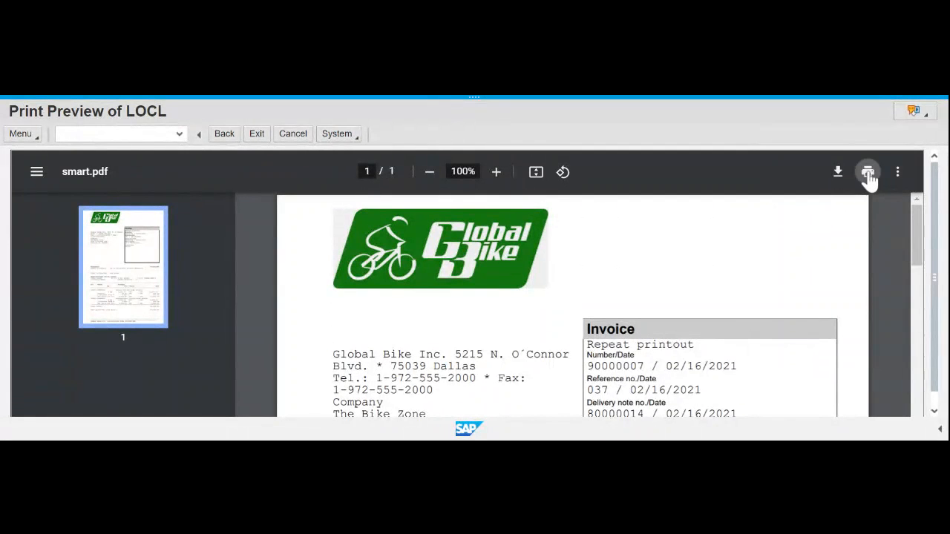
# - Print the RD00 invoice, then close the output details and back out of the billing display
pyautogui.click(868, 175)
pyautogui.click(225, 137)
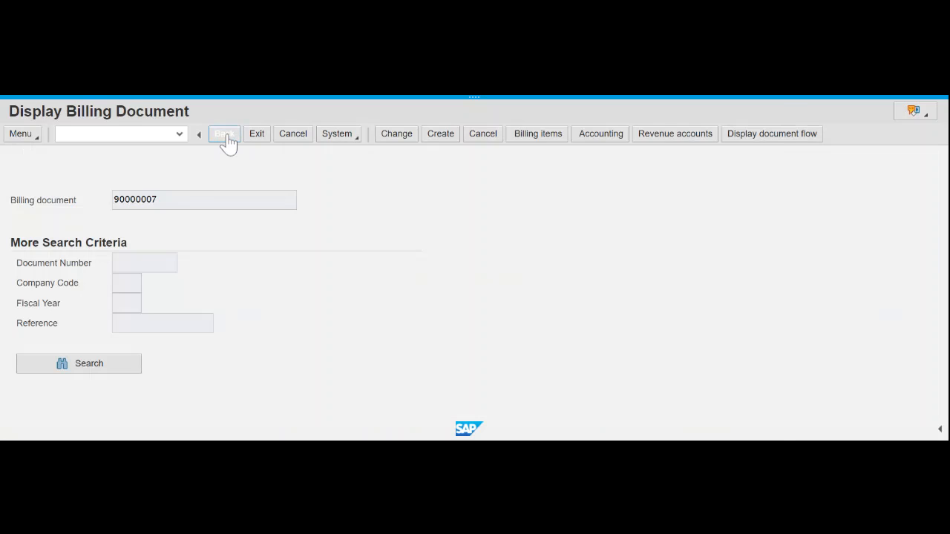
pyautogui.click(765, 113)
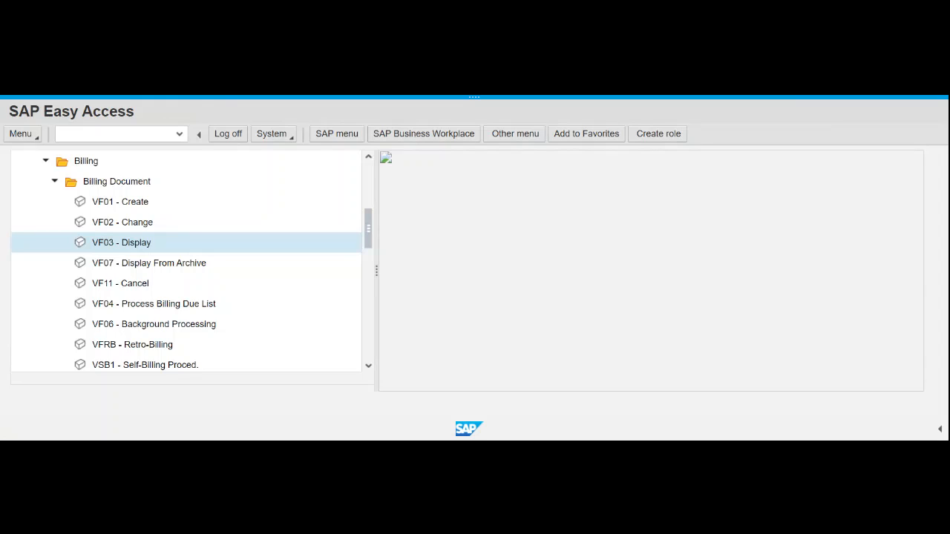
# - Collapse the Billing Document, Billing and Logistics folders in the Easy Access menu
pyautogui.click(115, 134)
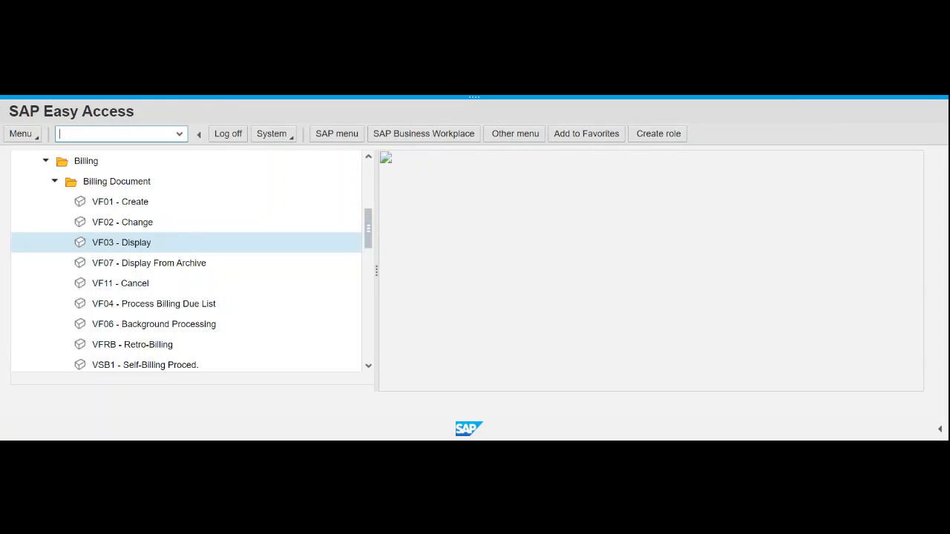
pyautogui.doubleClick(347, 249)
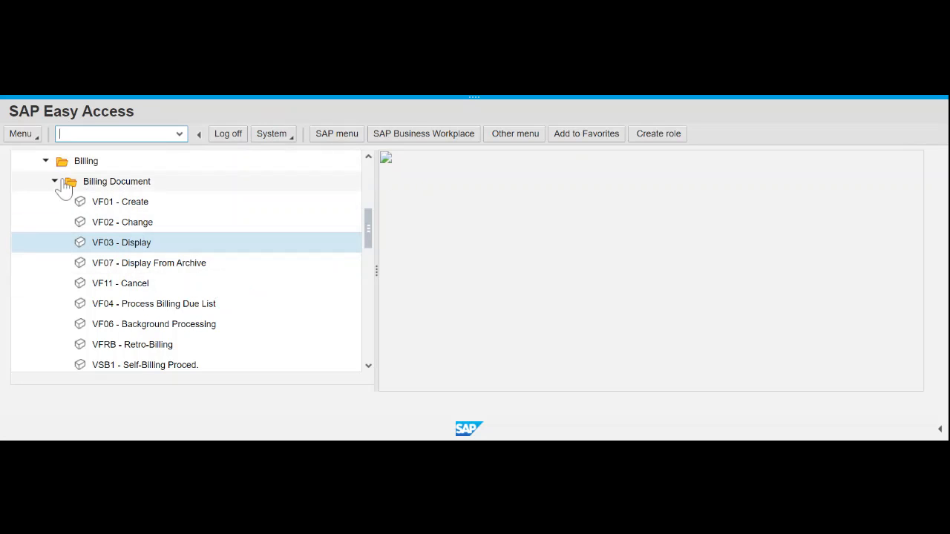
pyautogui.click(92, 186)
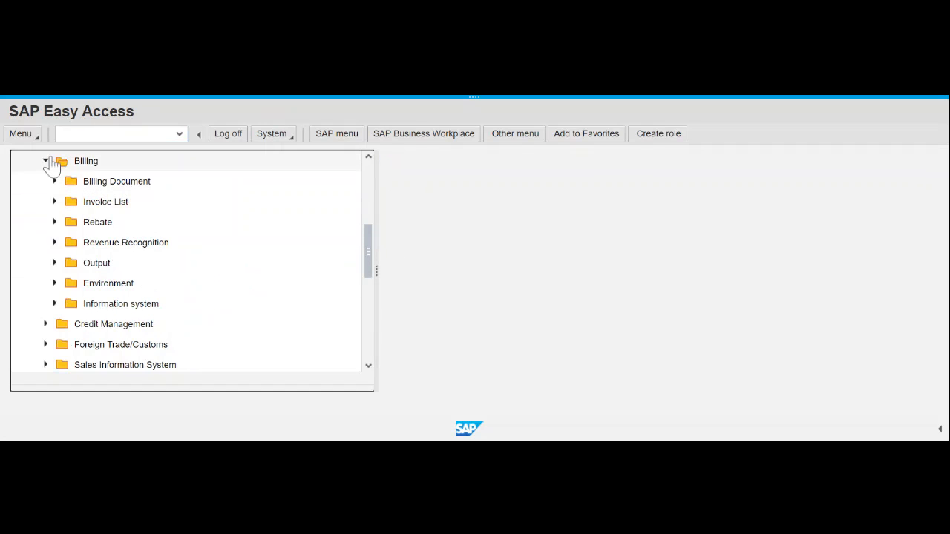
pyautogui.click(46, 161)
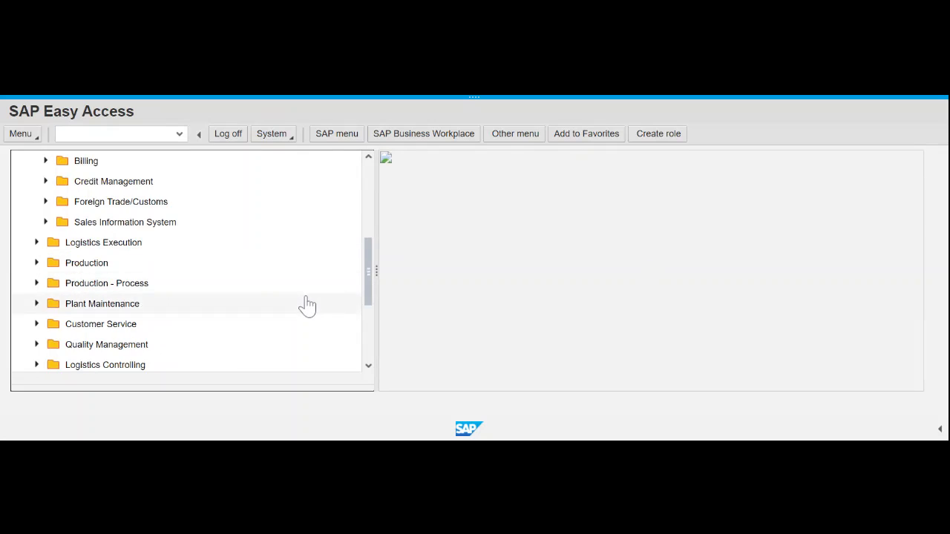
pyautogui.scroll(1, 307, 305)
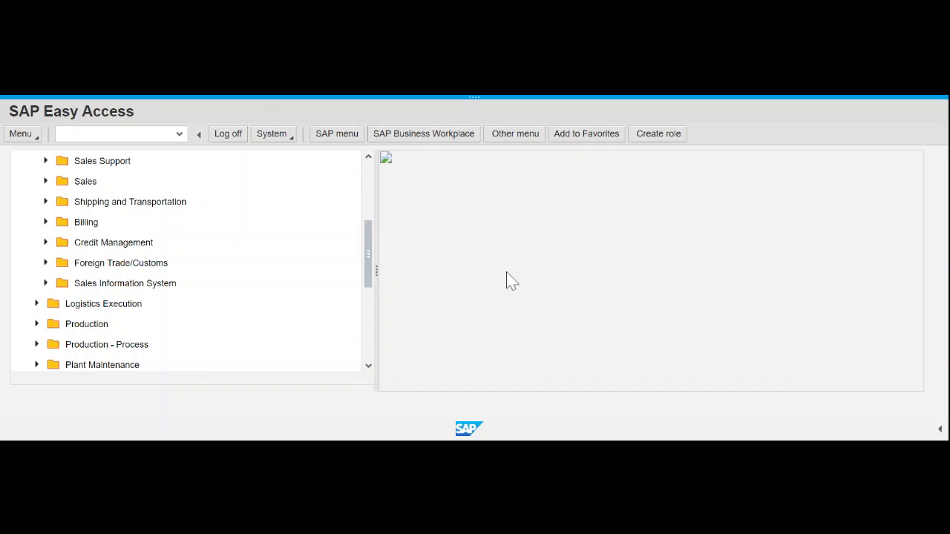
pyautogui.scroll(5, 193, 273)
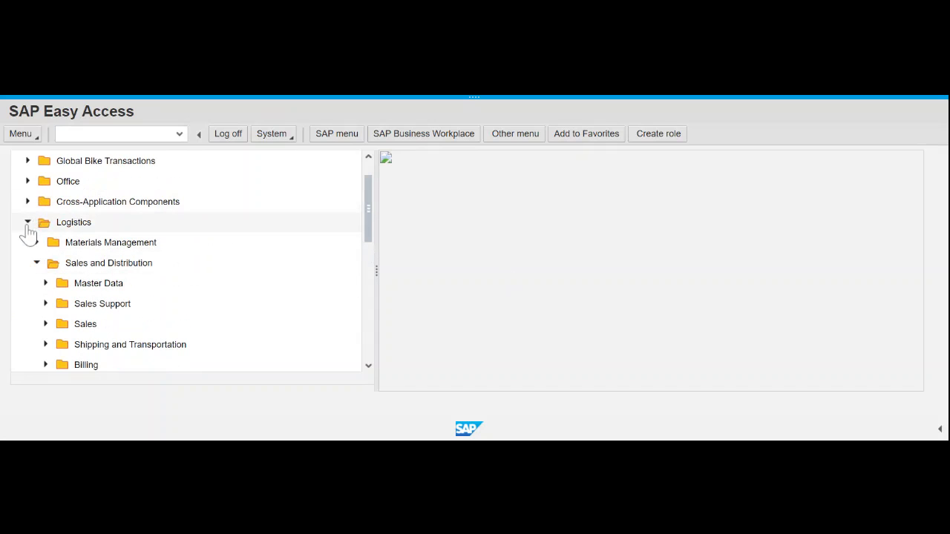
pyautogui.scroll(-1, 28, 231)
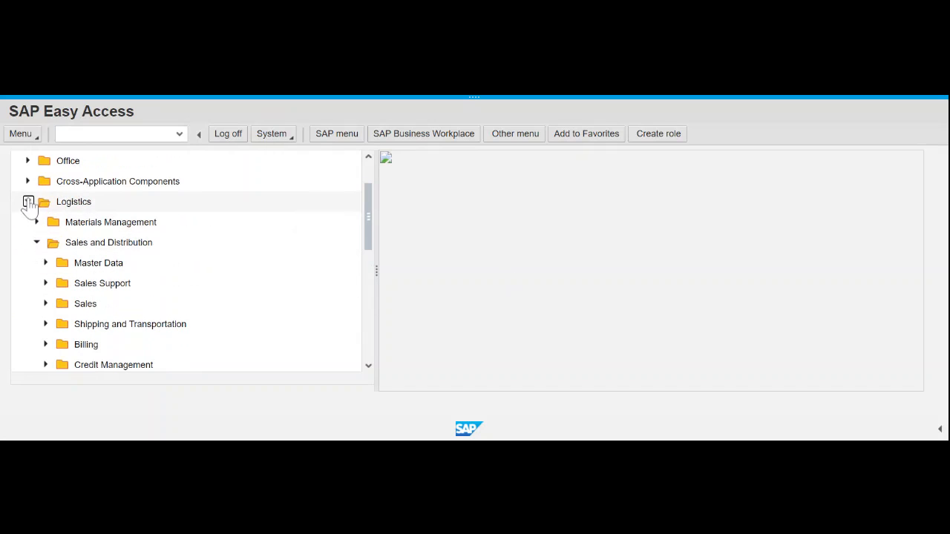
pyautogui.click(28, 203)
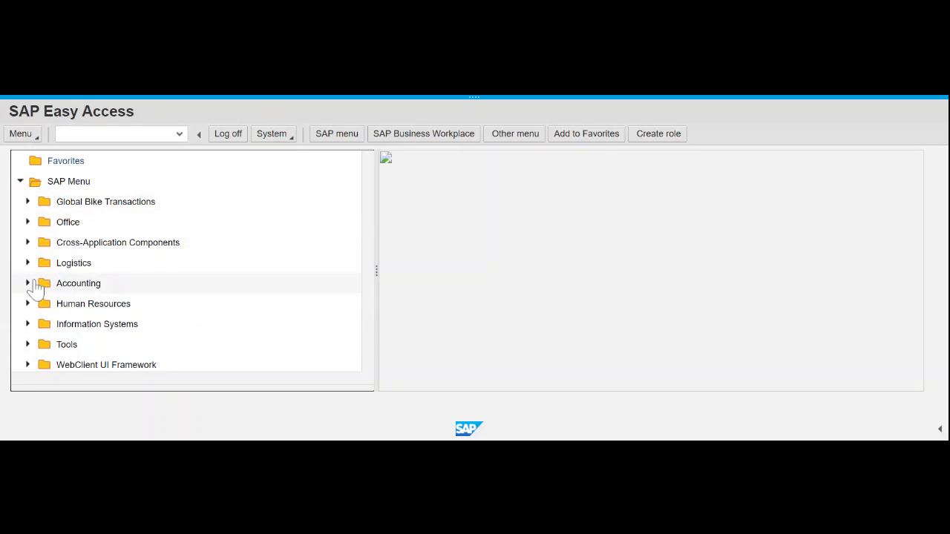
# - Expand Accounting > Financial Accounting > Accounts Receivable > Document Entry and select F-28 Incoming Payments
pyautogui.click(28, 283)
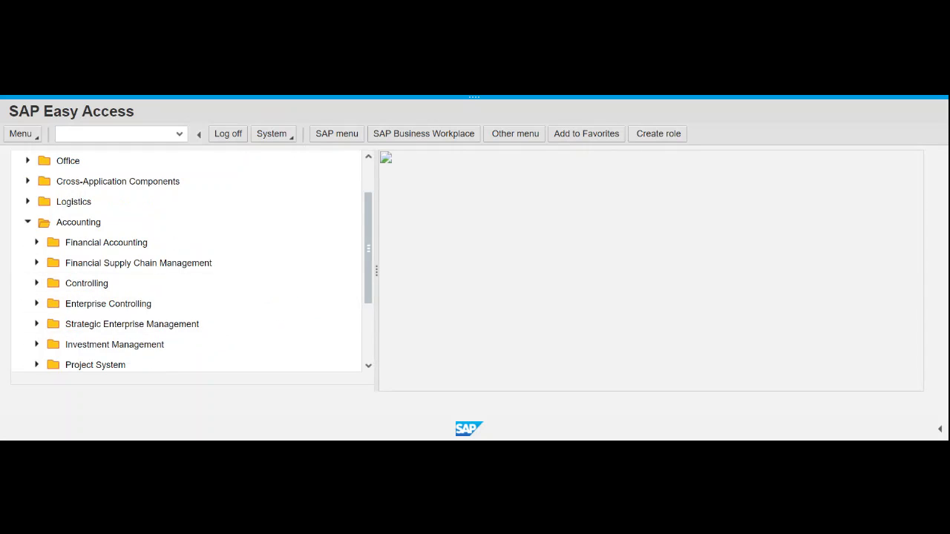
pyautogui.click(37, 243)
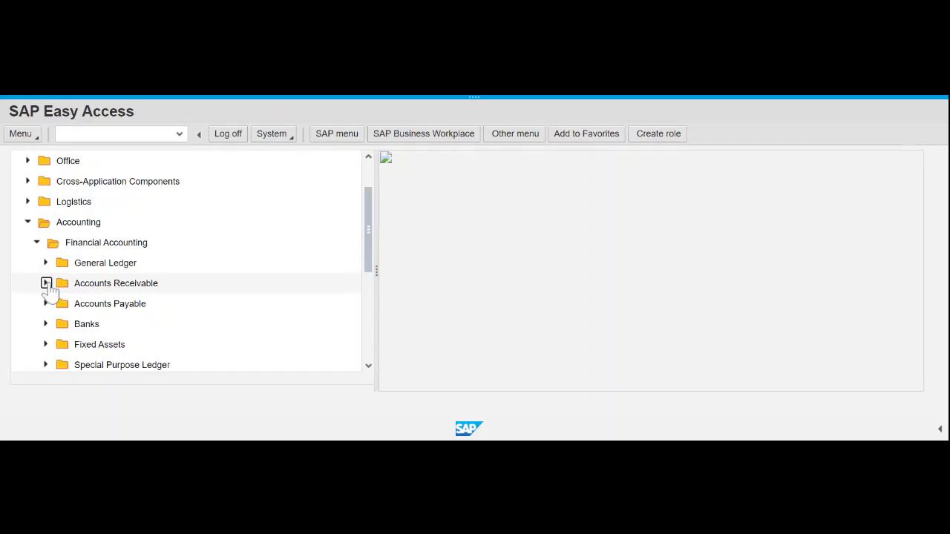
pyautogui.click(46, 283)
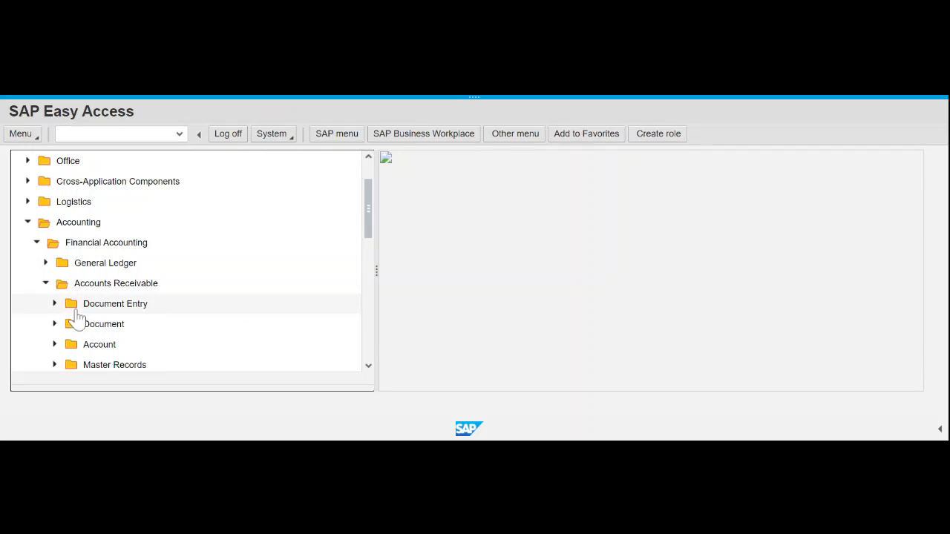
pyautogui.click(54, 304)
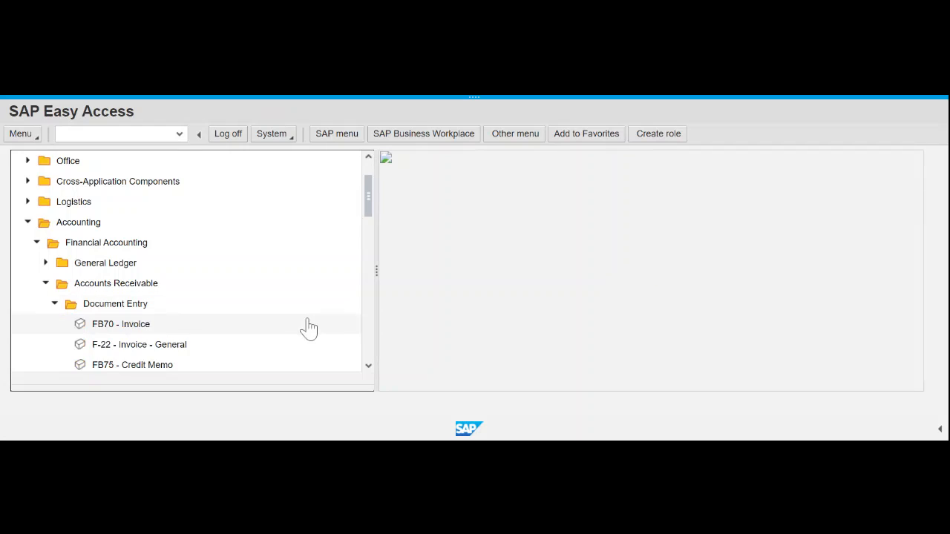
pyautogui.click(368, 366)
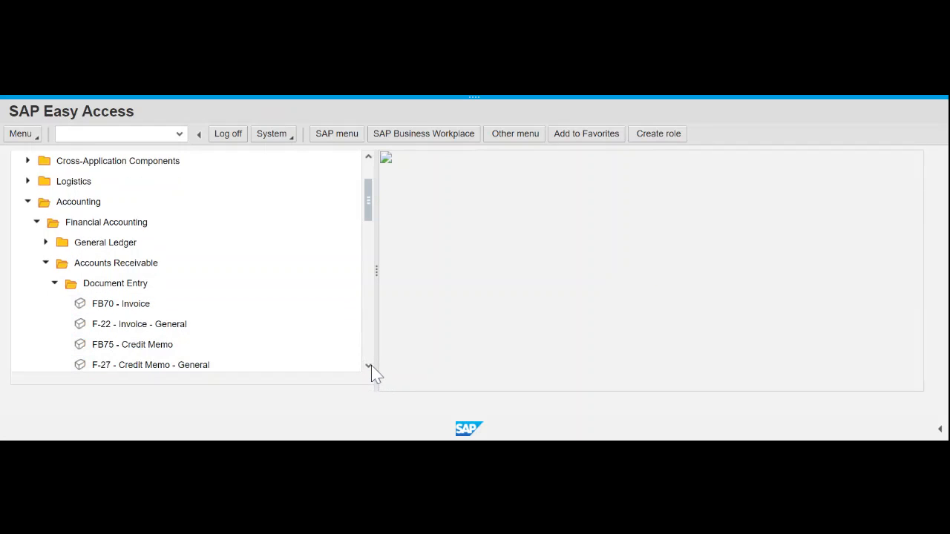
pyautogui.click(369, 366)
pyautogui.click(368, 366)
pyautogui.click(369, 366)
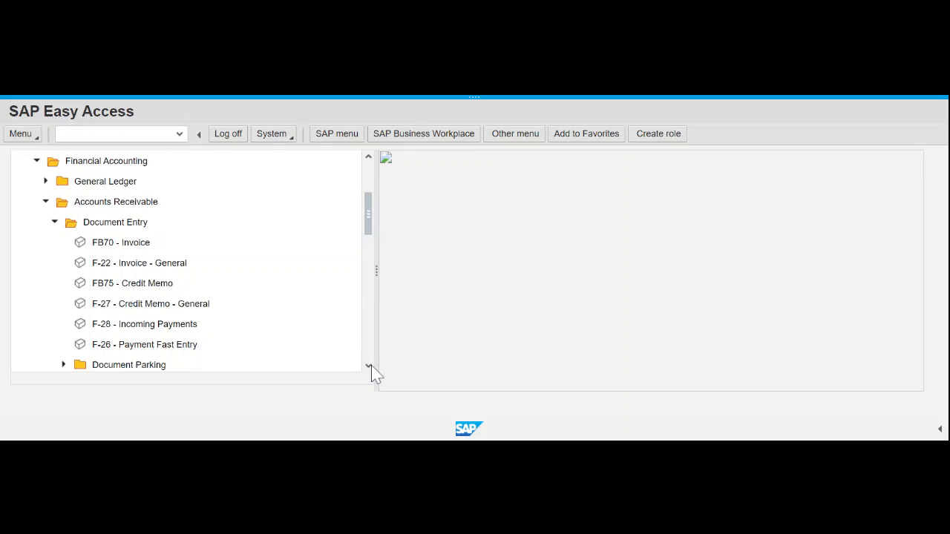
pyautogui.click(369, 366)
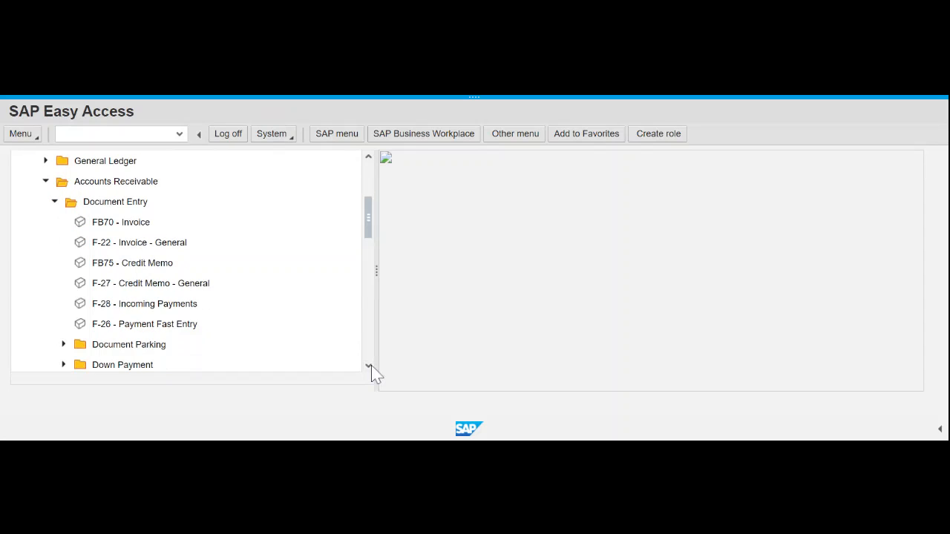
pyautogui.click(159, 314)
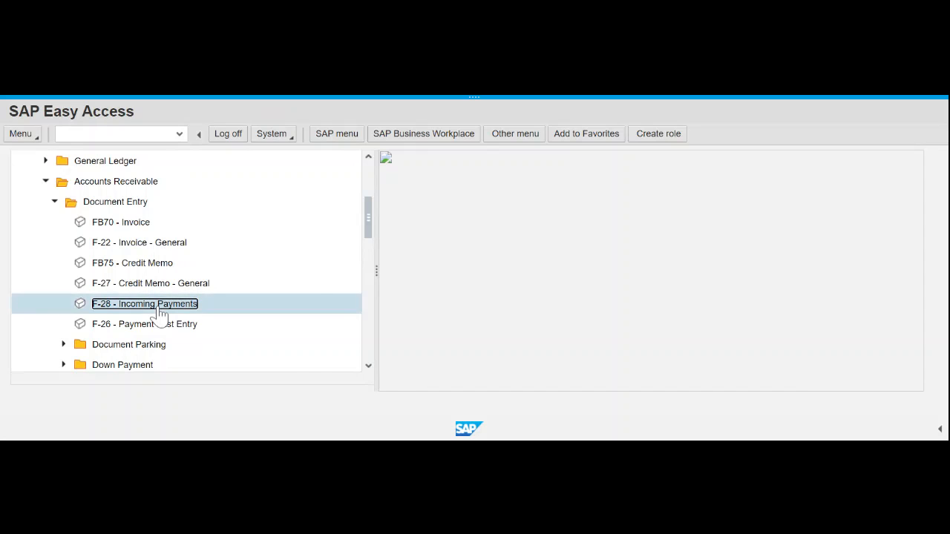
# - Launch F-28 and enter document date 16.02.2021 and bank account 100000
pyautogui.doubleClick(160, 313)
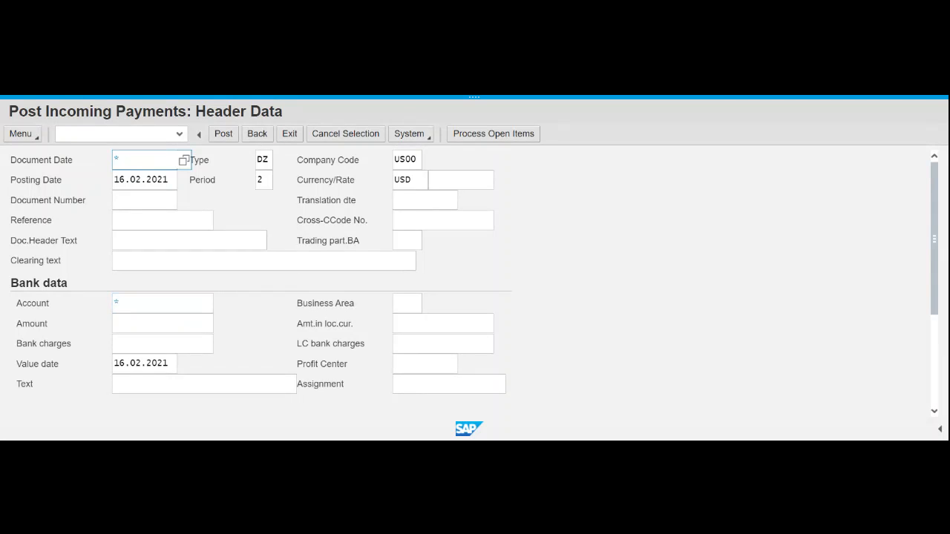
pyautogui.click(185, 163)
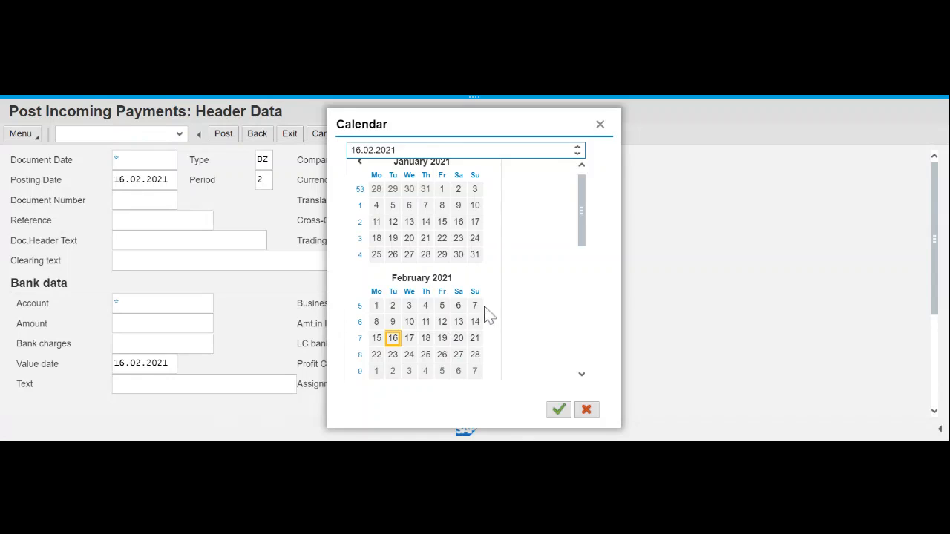
pyautogui.doubleClick(393, 339)
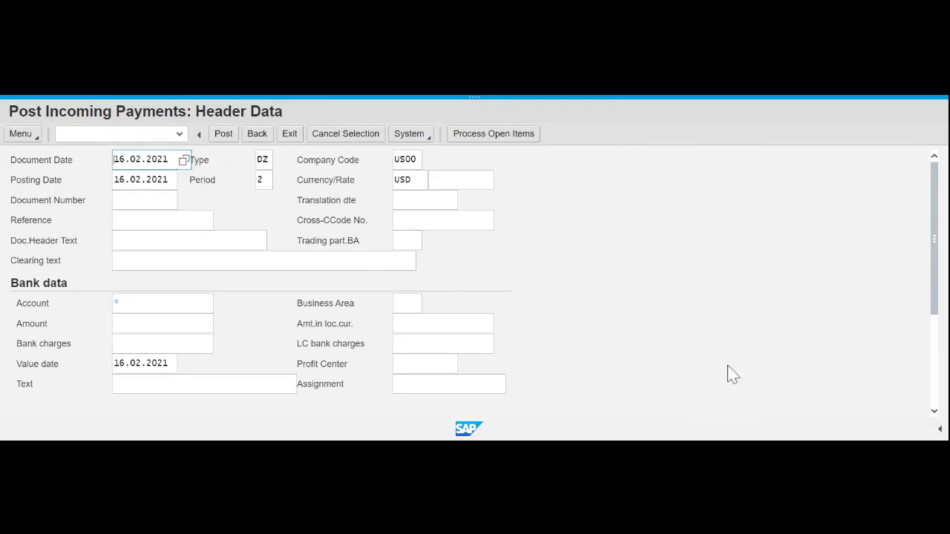
pyautogui.click(148, 303)
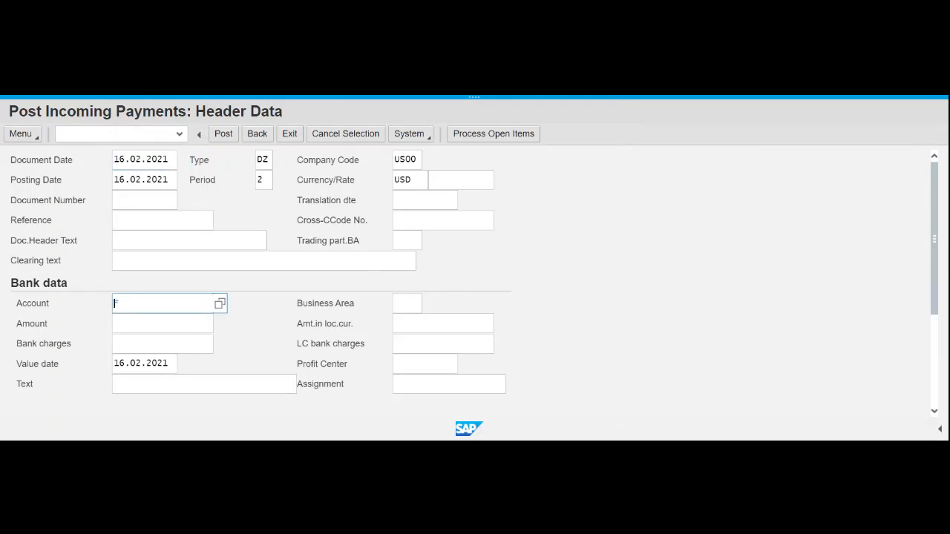
pyautogui.write('10')
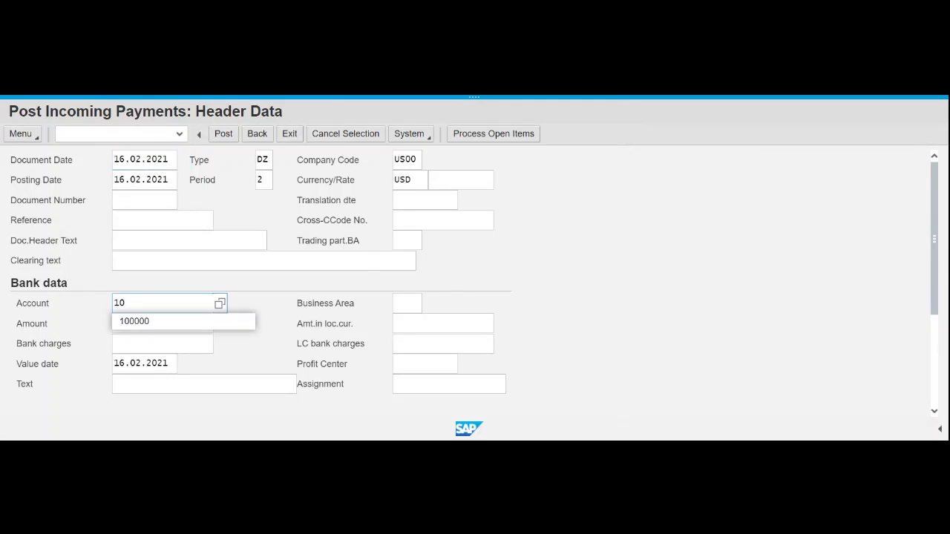
pyautogui.click(131, 323)
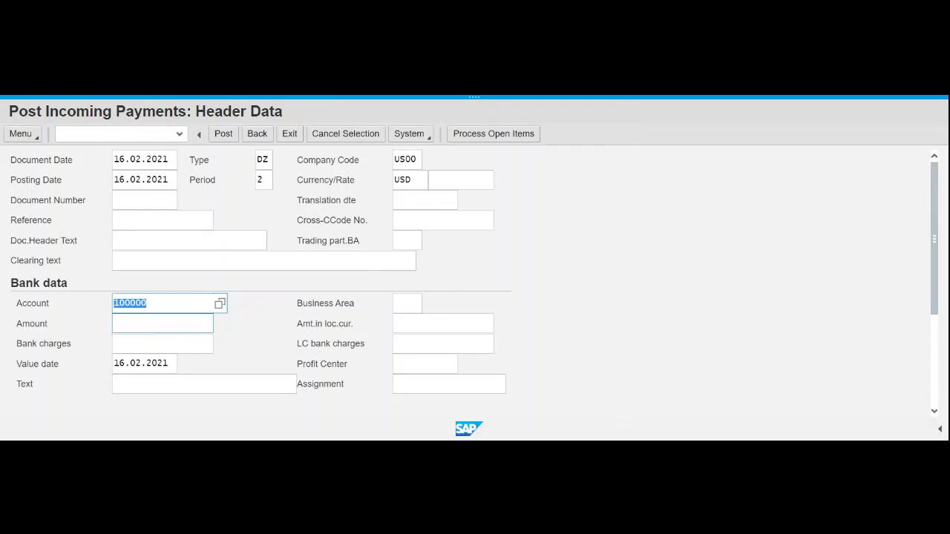
pyautogui.click(272, 327)
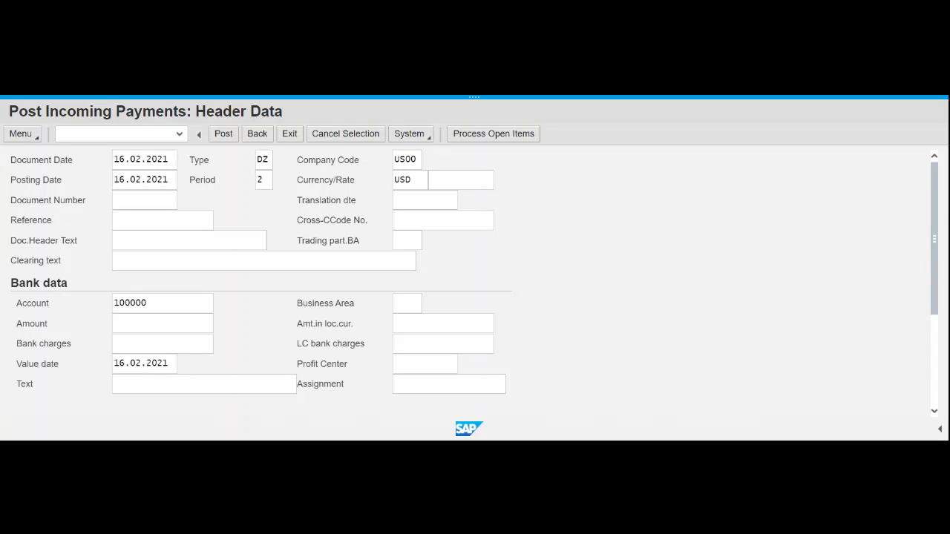
# - Enter the payment amount 20092.50
pyautogui.click(162, 324)
pyautogui.write('2092.50')
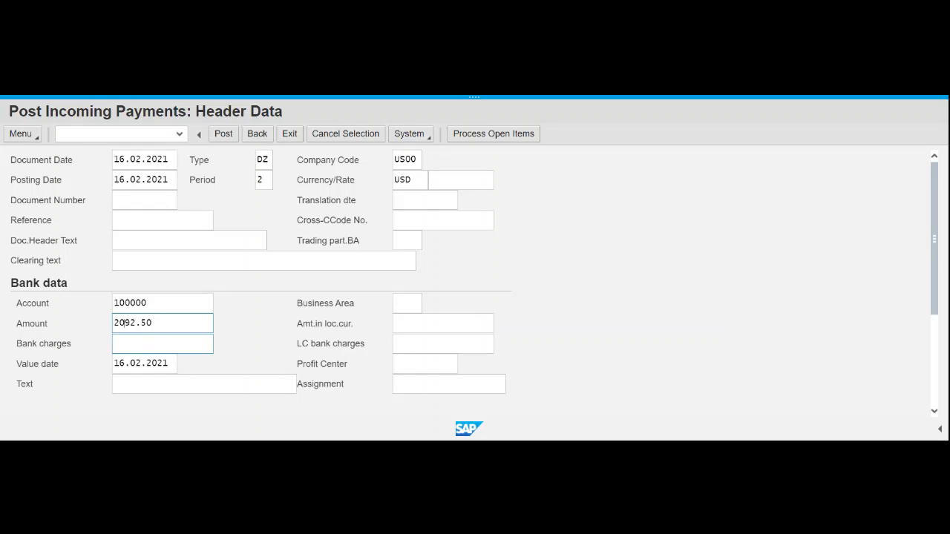
pyautogui.write('0')
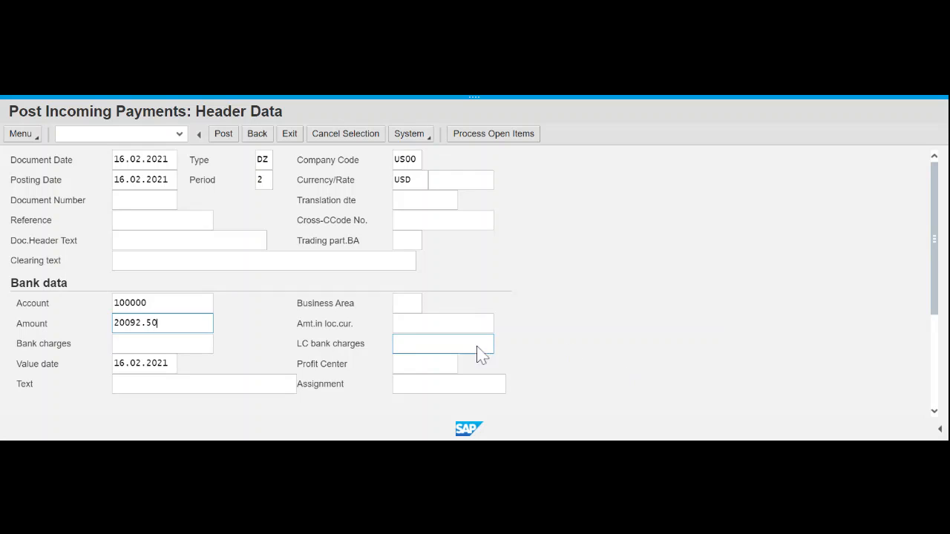
pyautogui.click(435, 364)
# - Enter customer account 25009 for the open item selection
pyautogui.scroll(-5, 734, 334)
pyautogui.click(164, 295)
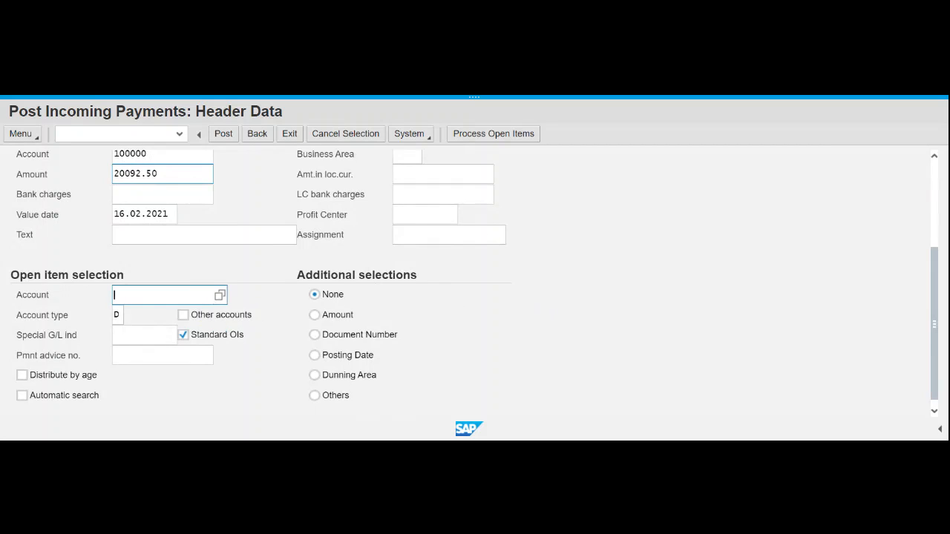
pyautogui.write('25009')
pyautogui.scroll(-1, 748, 271)
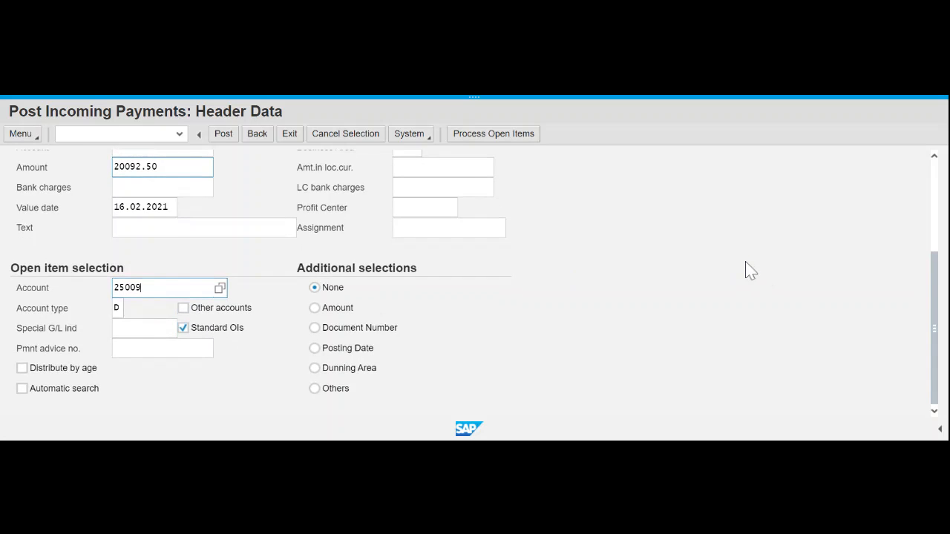
pyautogui.scroll(3, 748, 270)
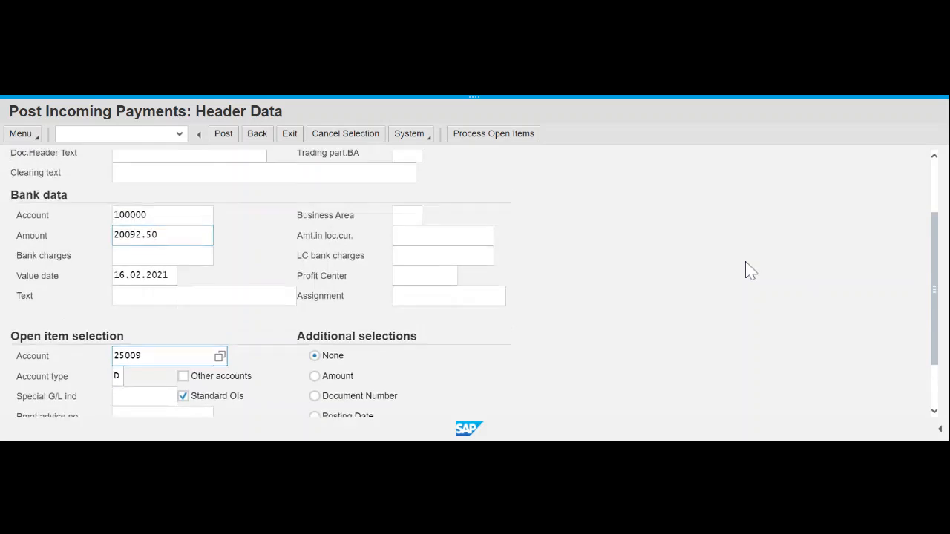
# - Review The Bike Zone's open items and deactivate invoice 90000007 by double-clicking its amount
pyautogui.click(486, 138)
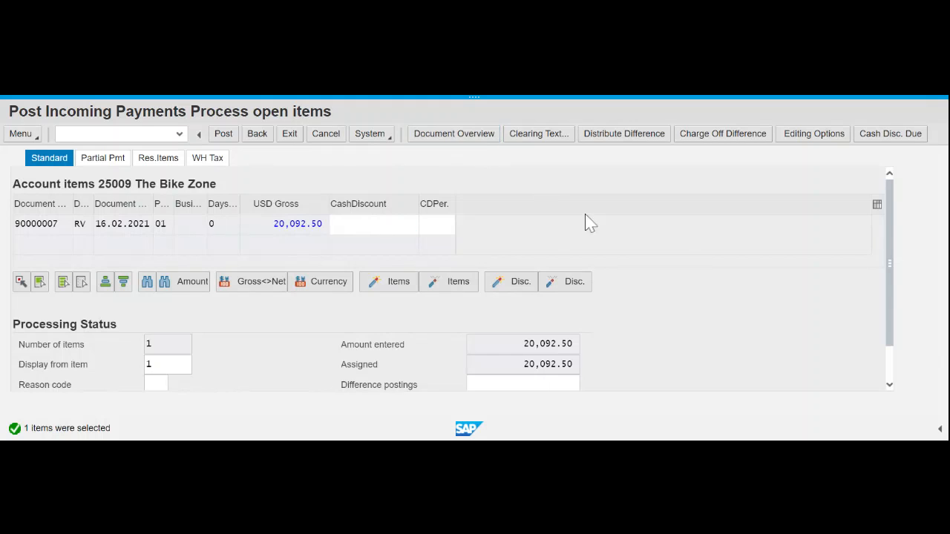
pyautogui.scroll(-2, 817, 354)
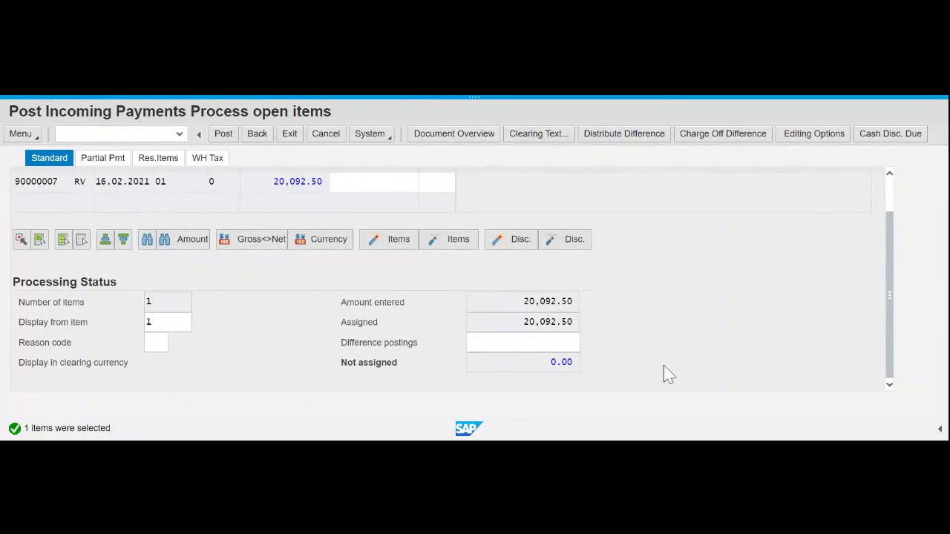
pyautogui.scroll(2, 665, 373)
pyautogui.scroll(-2, 665, 373)
pyautogui.doubleClick(300, 182)
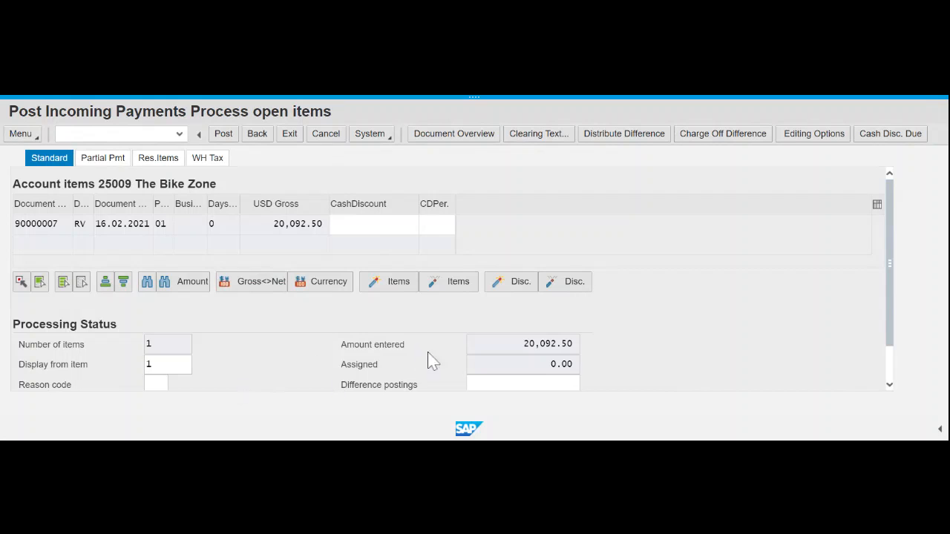
# - Leave open item processing and the payment overview without posting
pyautogui.scroll(-1, 696, 297)
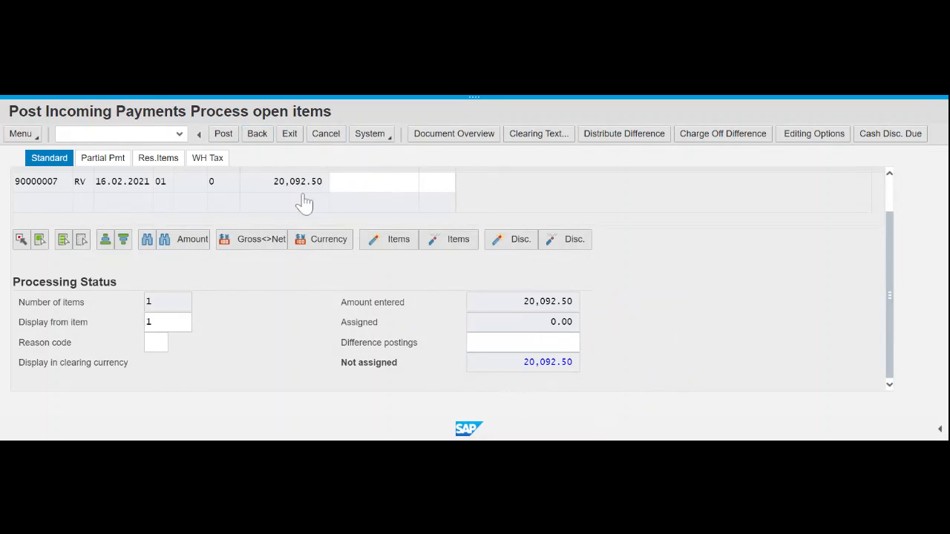
pyautogui.click(260, 141)
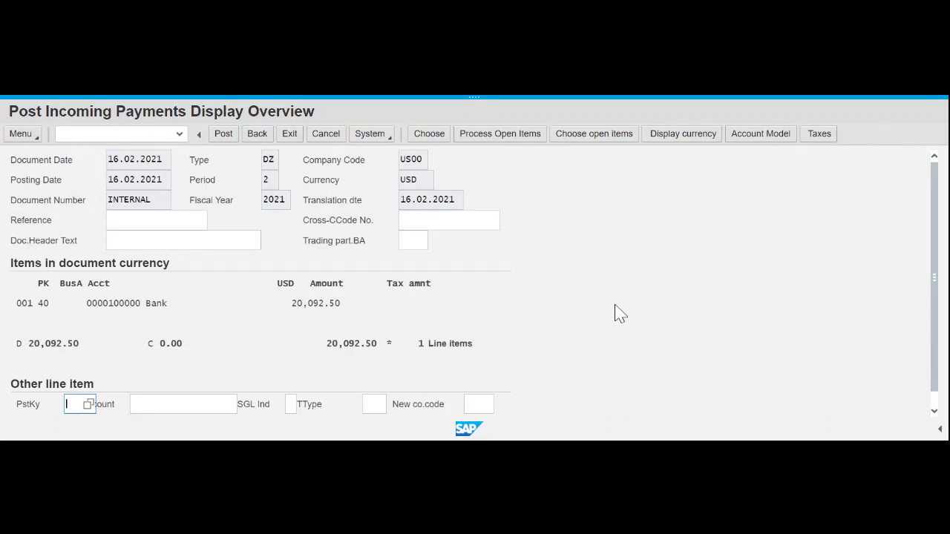
pyautogui.click(255, 141)
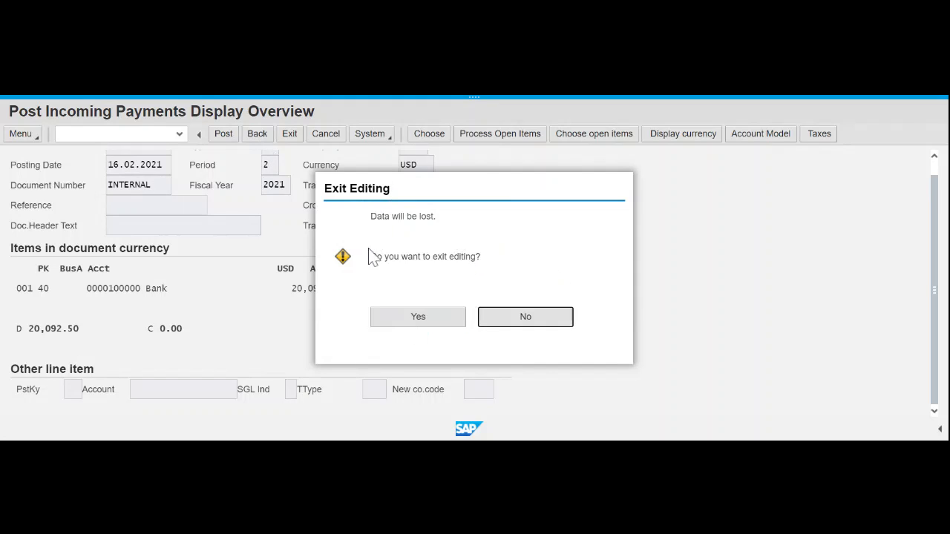
# - Discard the unposted payment and set the document date to 16.02.2021
pyautogui.click(429, 323)
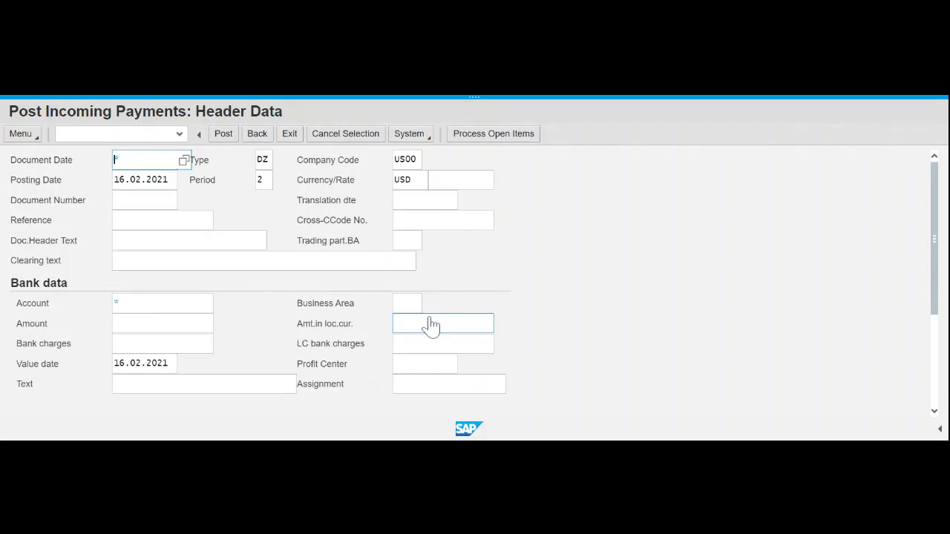
pyautogui.click(223, 241)
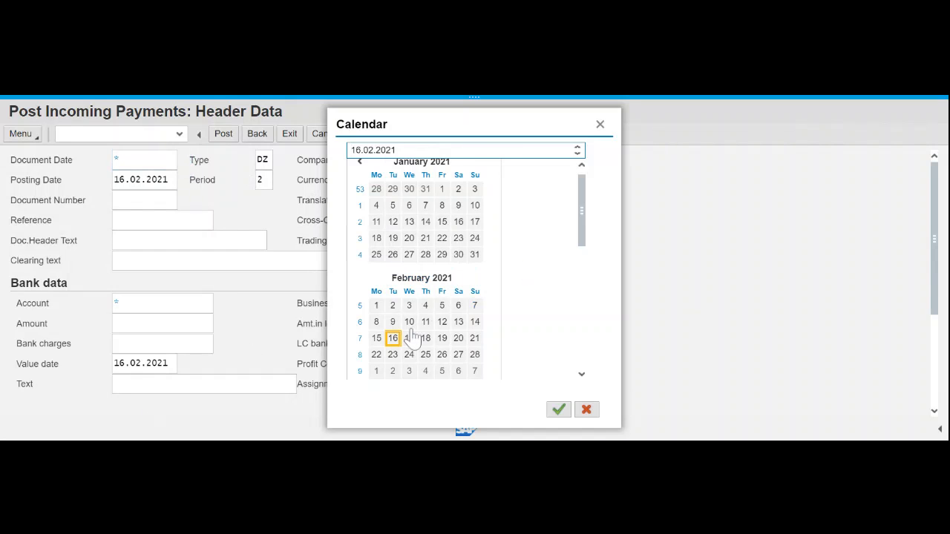
pyautogui.click(396, 341)
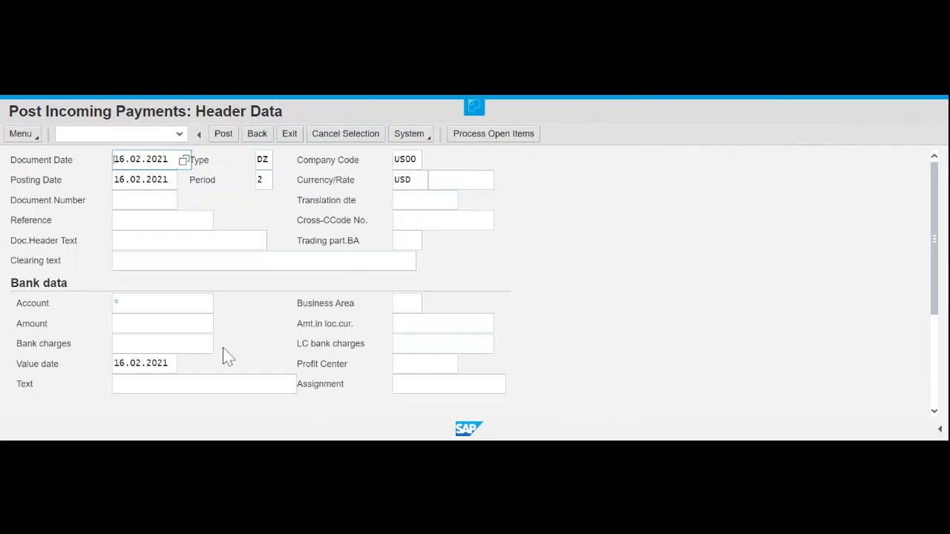
# - Enter bank account 100000 with payment amount 20092.50
pyautogui.click(149, 304)
pyautogui.write('10')
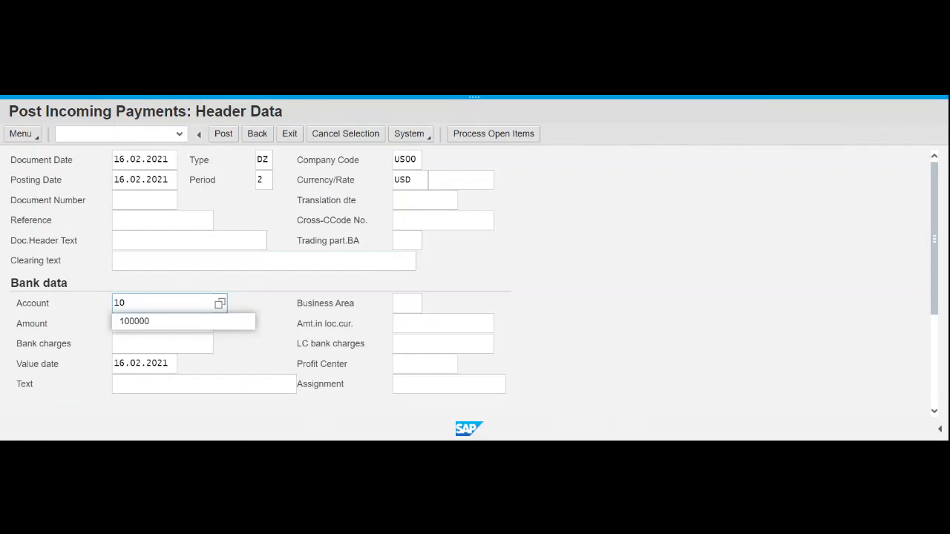
pyautogui.click(143, 324)
pyautogui.press('Tab')
pyautogui.write('2')
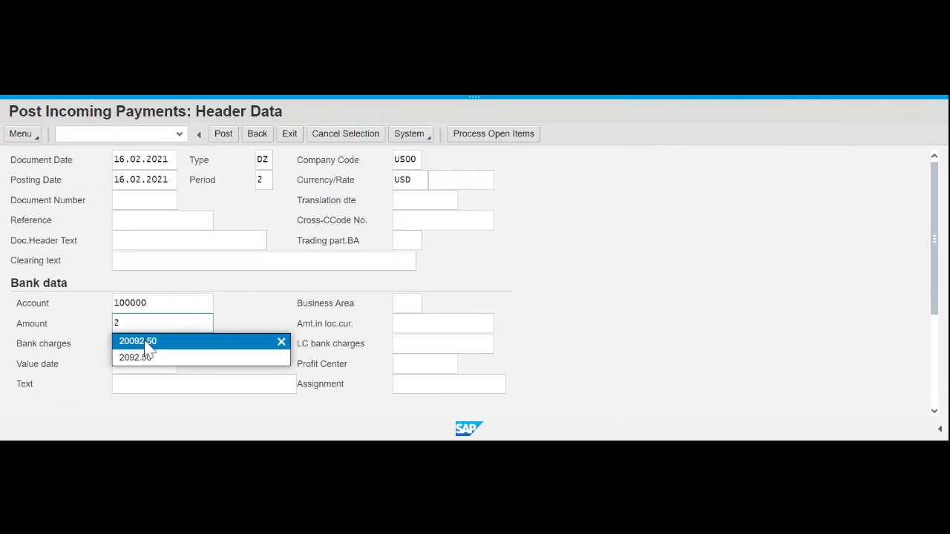
pyautogui.click(176, 340)
pyautogui.scroll(-3, 262, 329)
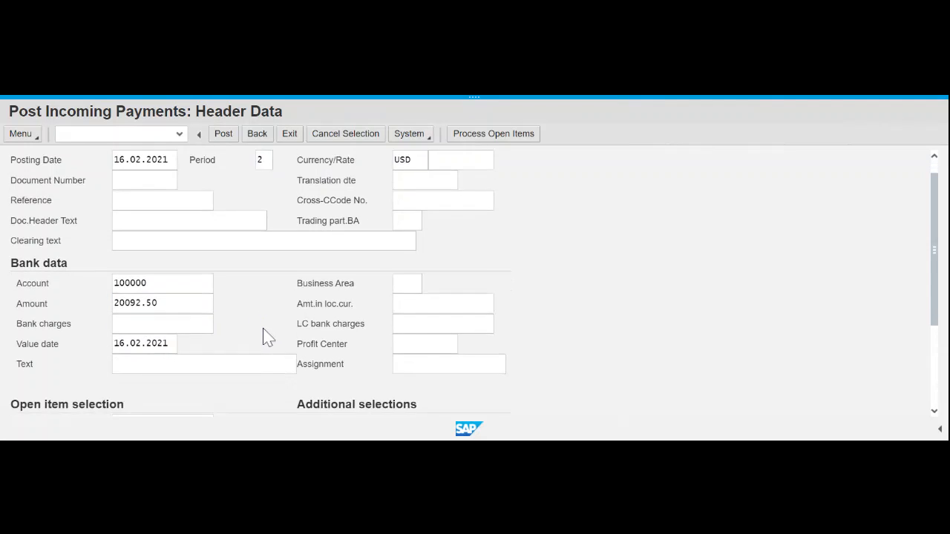
# - Enter customer account 25009 for the open items
pyautogui.click(167, 295)
pyautogui.write('25')
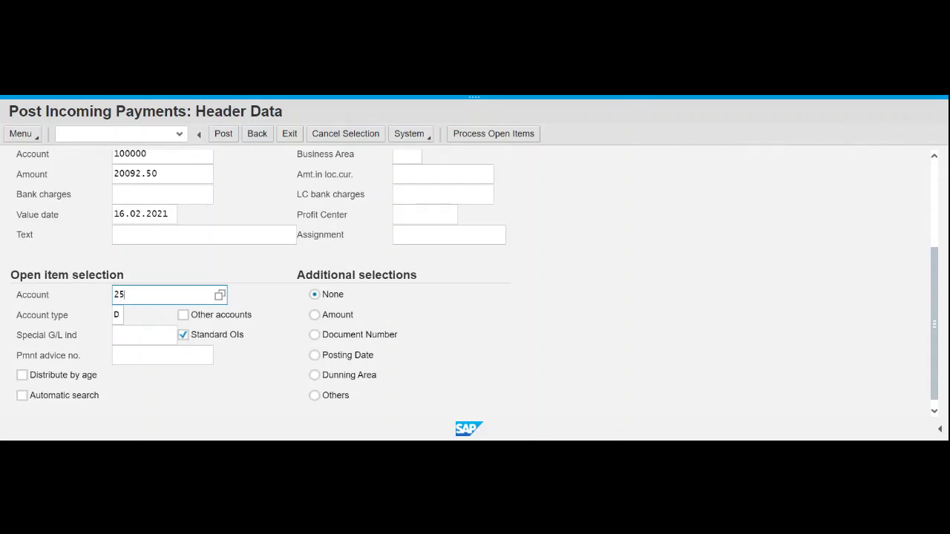
pyautogui.click(137, 315)
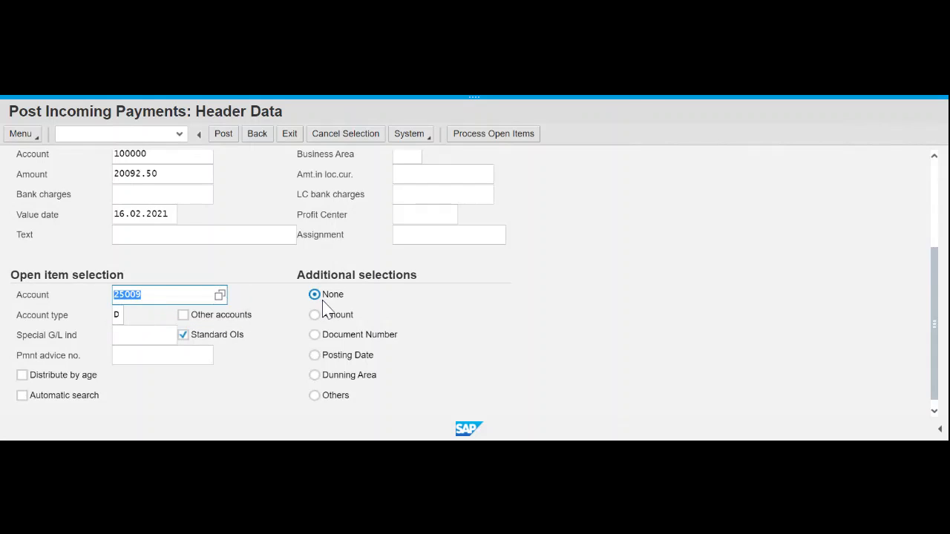
pyautogui.scroll(3, 637, 246)
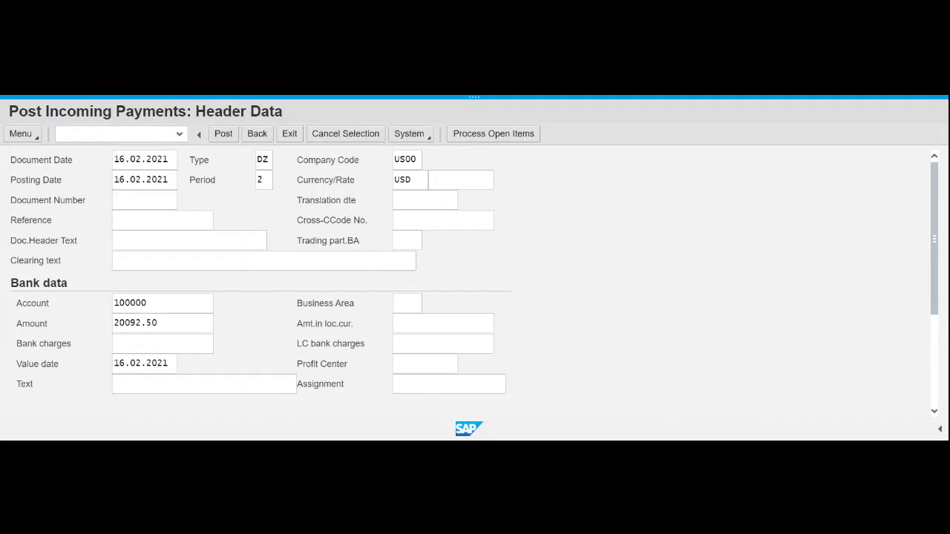
# - Load invoice 90000007 as an open item, confirm 0.00 not assigned, and post
pyautogui.click(489, 140)
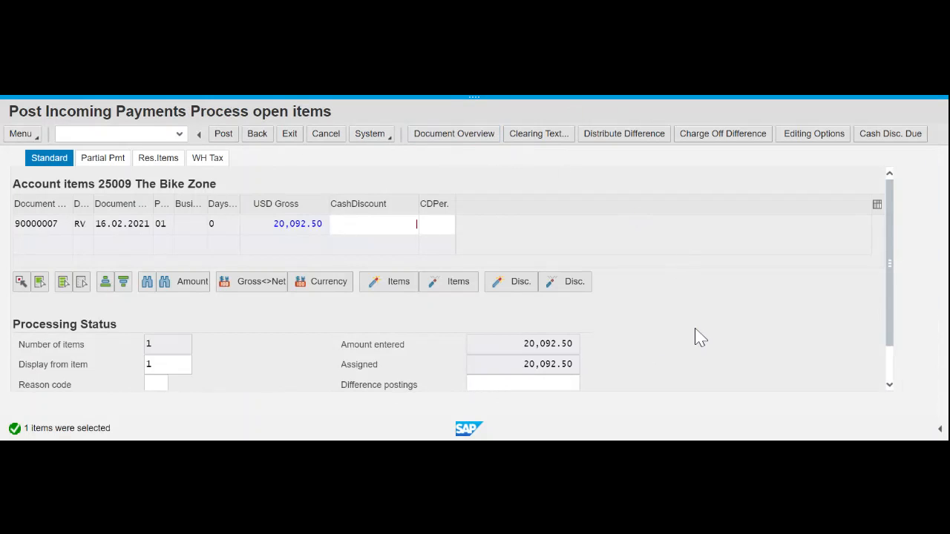
pyautogui.scroll(-1, 720, 338)
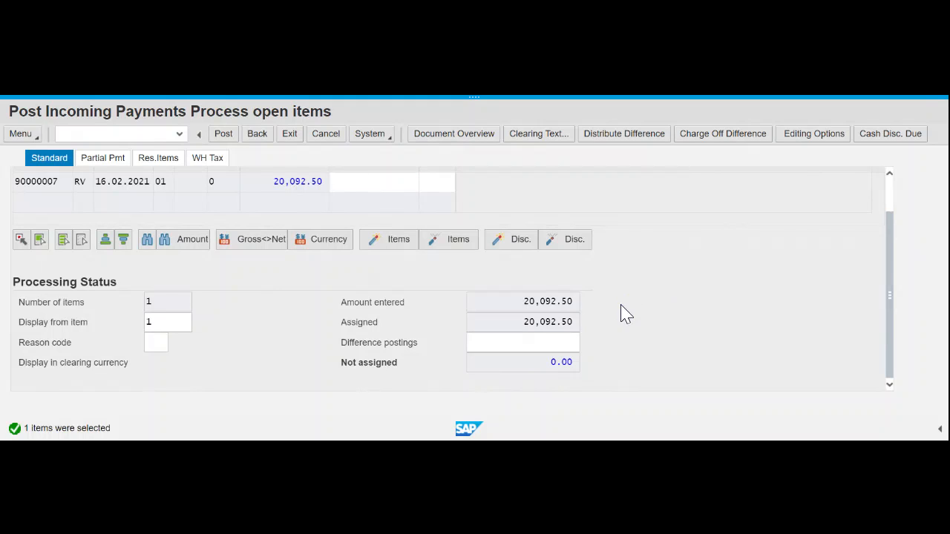
pyautogui.click(225, 141)
pyautogui.click(225, 141)
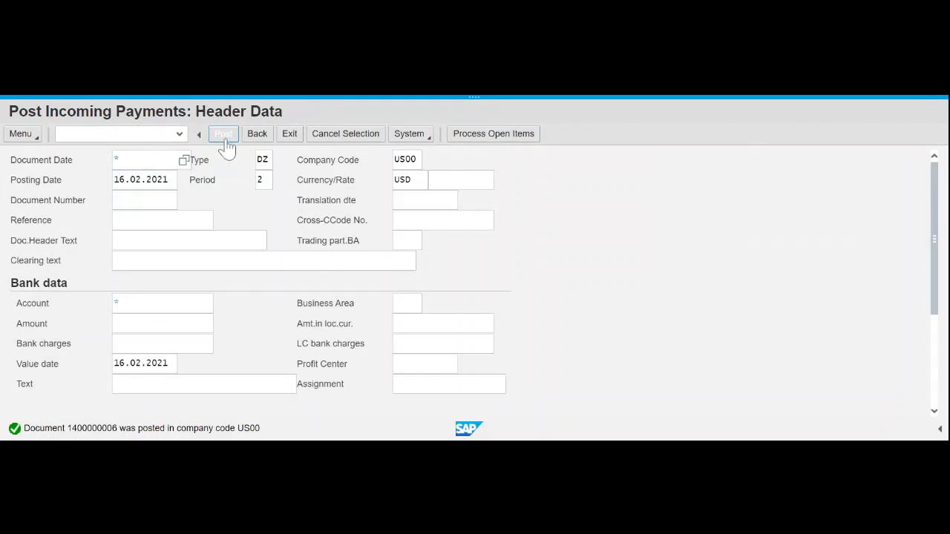
pyautogui.doubleClick(151, 429)
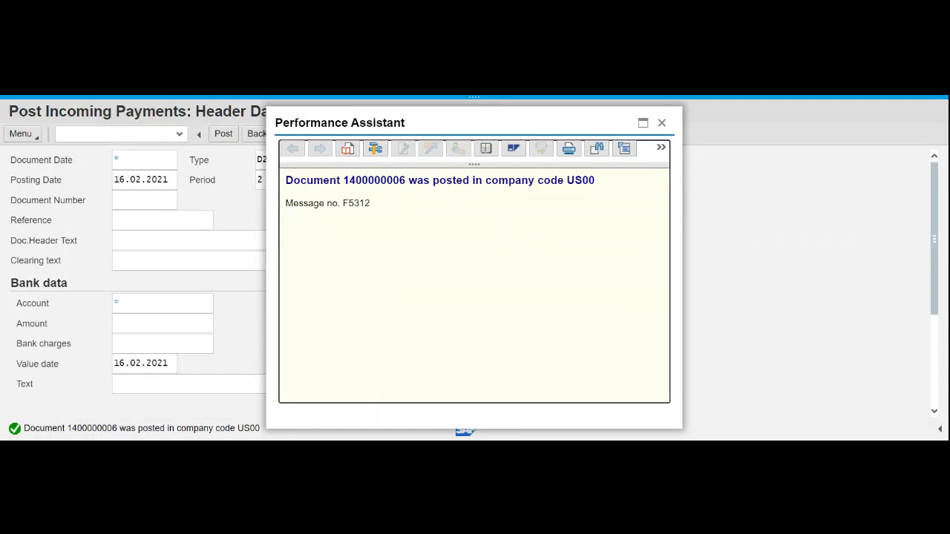
pyautogui.moveTo(343, 181); pyautogui.dragTo(405, 181)
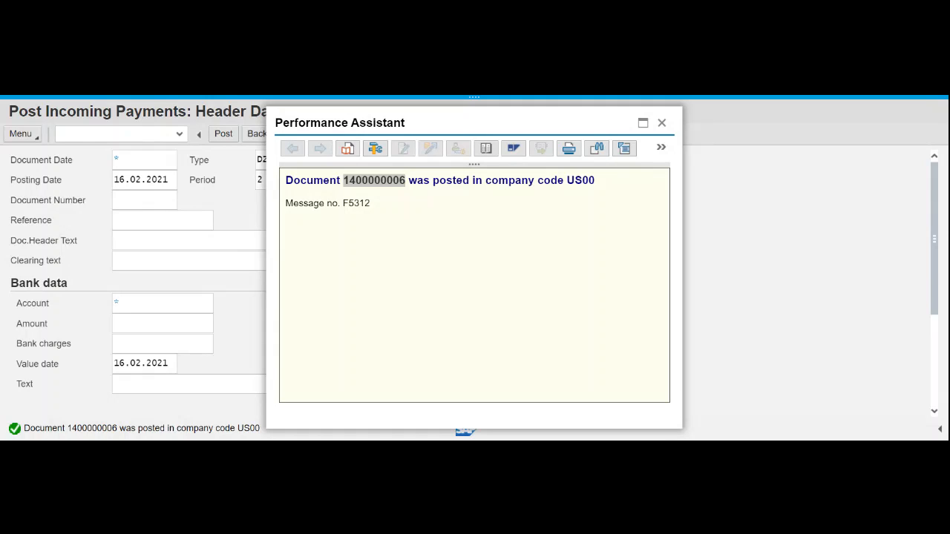
pyautogui.hotkey('alt', 'Tab')
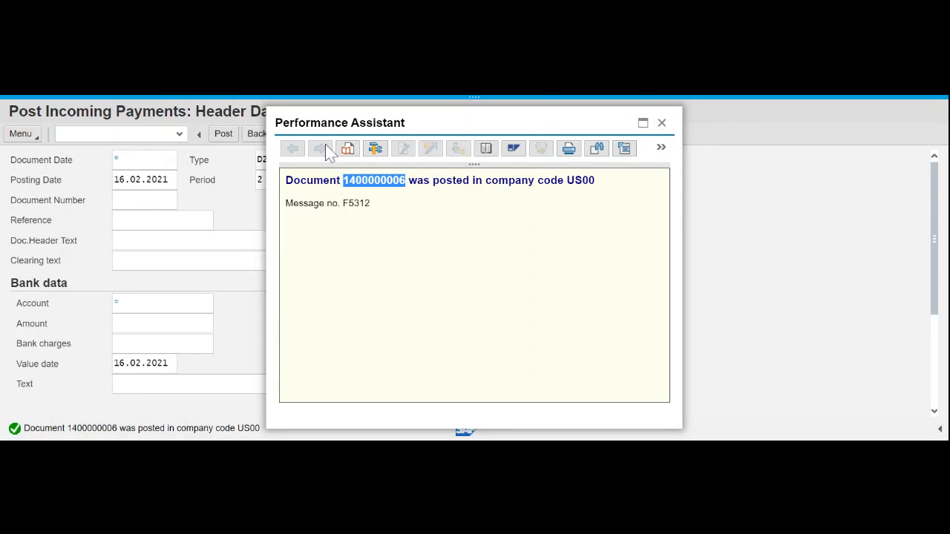
pyautogui.press('Escape')
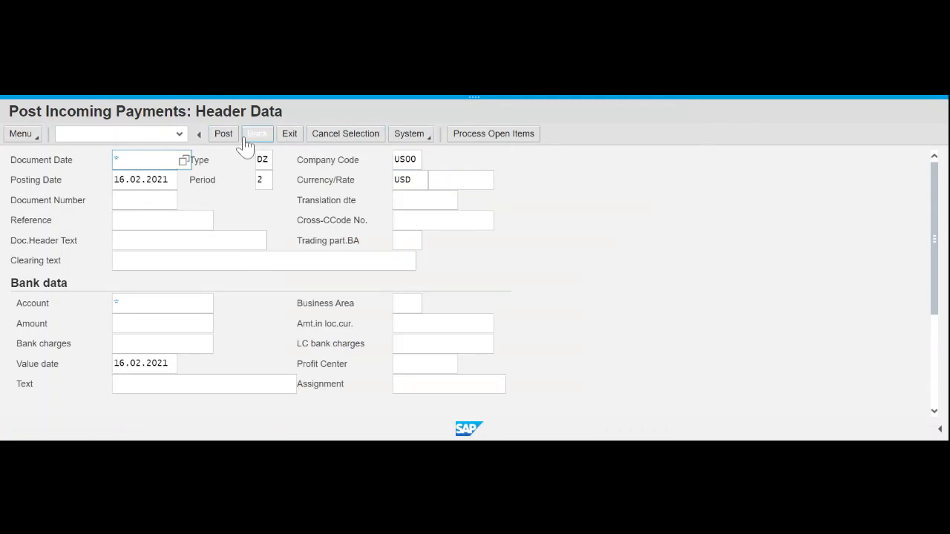
pyautogui.click(259, 137)
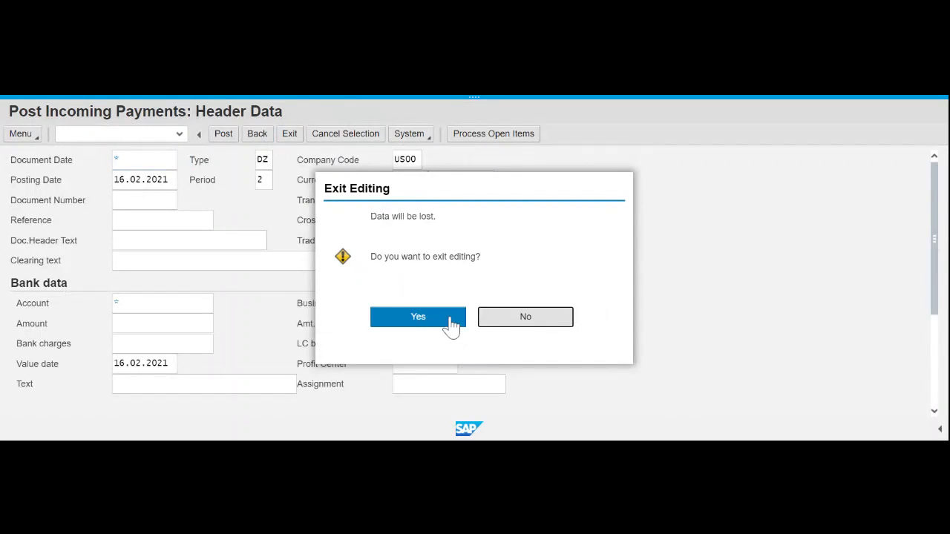
# - Confirm exiting payment entry and collapse the Accounting menu branches
pyautogui.click(449, 319)
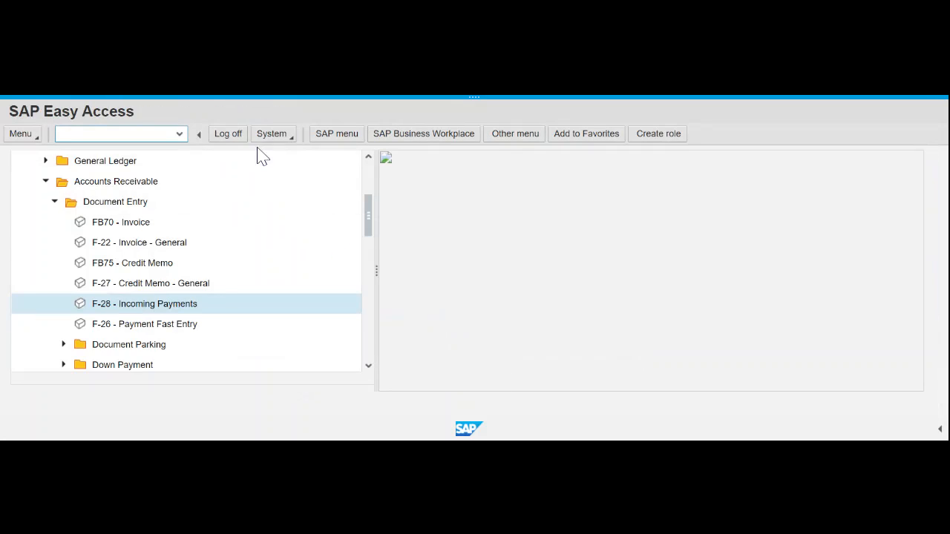
pyautogui.click(56, 202)
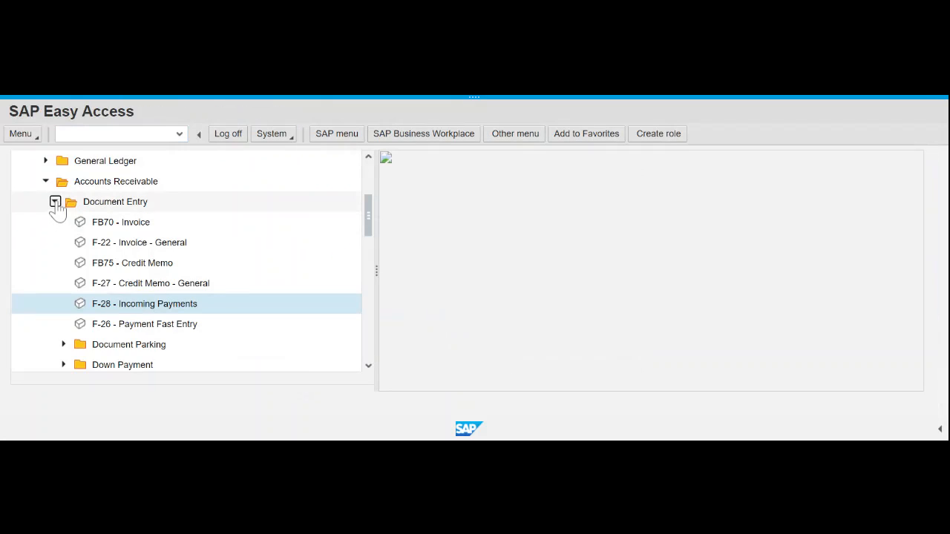
pyautogui.scroll(3, 130, 236)
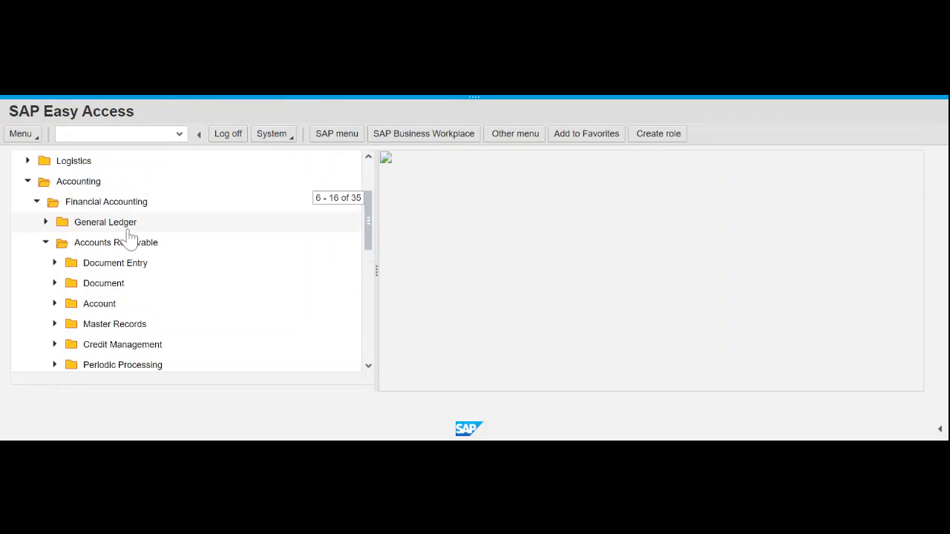
pyautogui.click(36, 202)
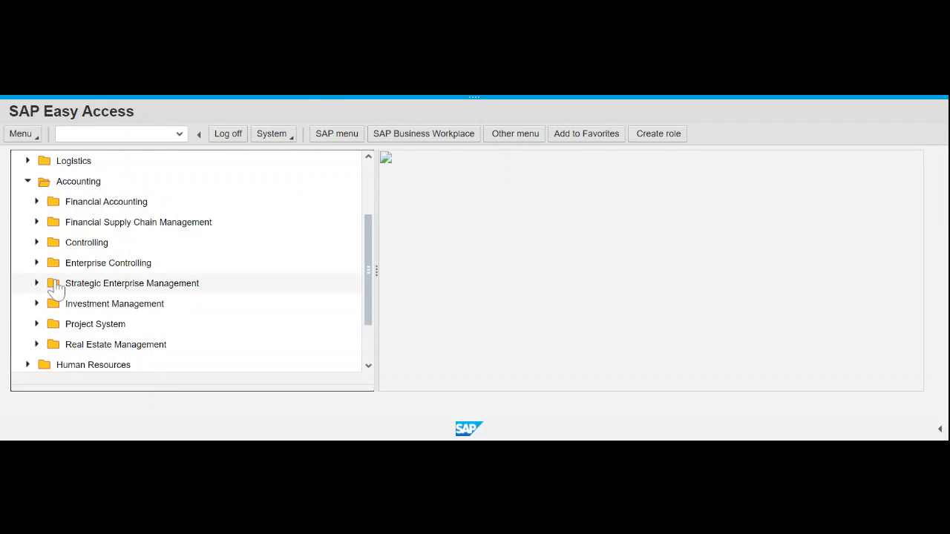
pyautogui.click(27, 181)
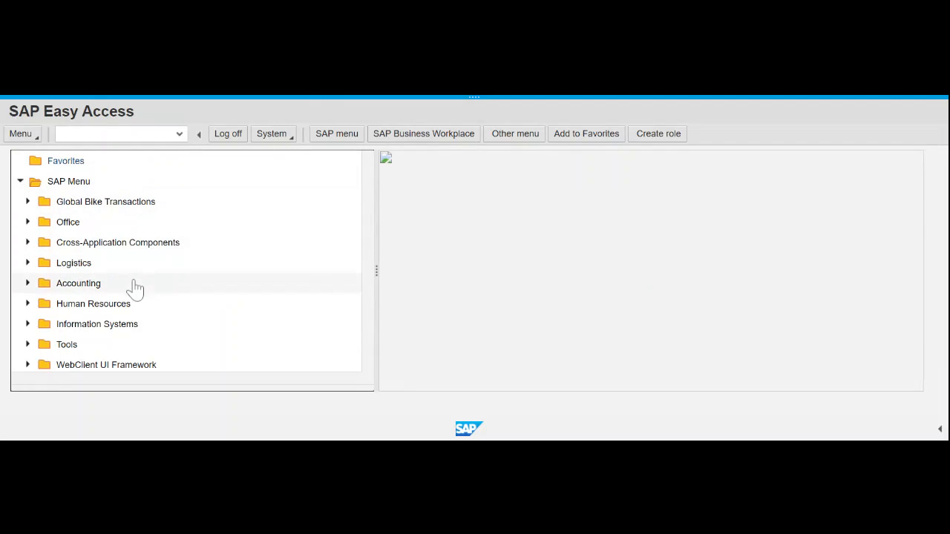
# - Open VA03 Display Sales Order via Logistics > Sales and Distribution > Sales > Order
pyautogui.click(27, 263)
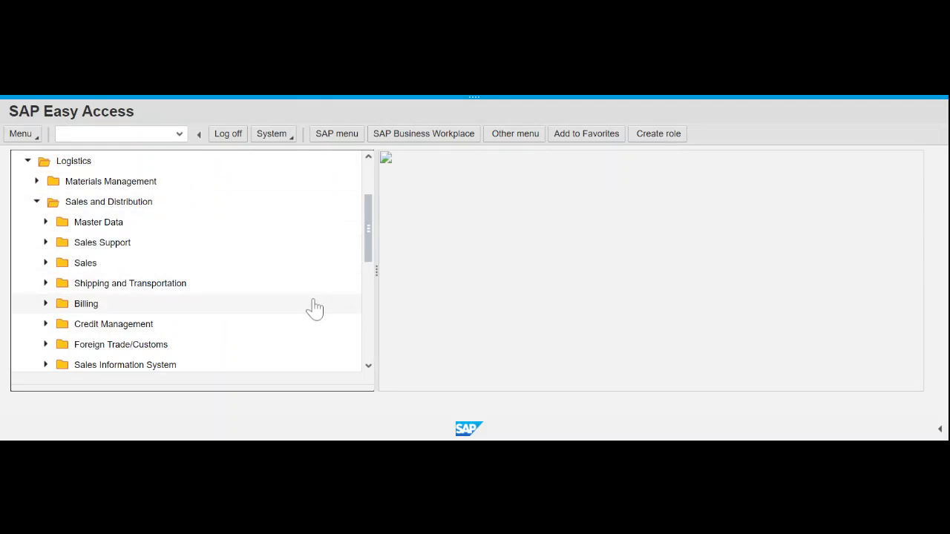
pyautogui.moveTo(367, 247)
pyautogui.mouseDown()
pyautogui.moveTo(374, 281)
pyautogui.moveTo(369, 242)
pyautogui.mouseUp()
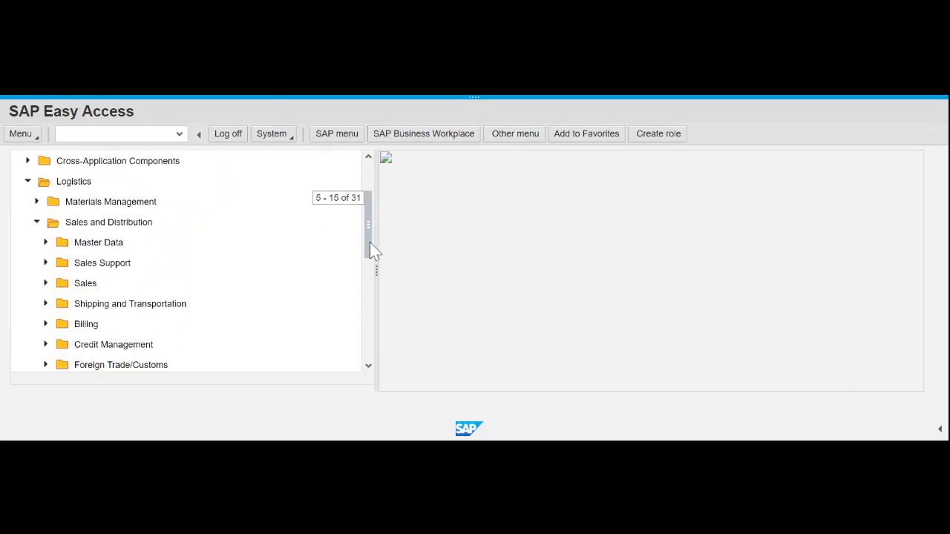
pyautogui.click(53, 285)
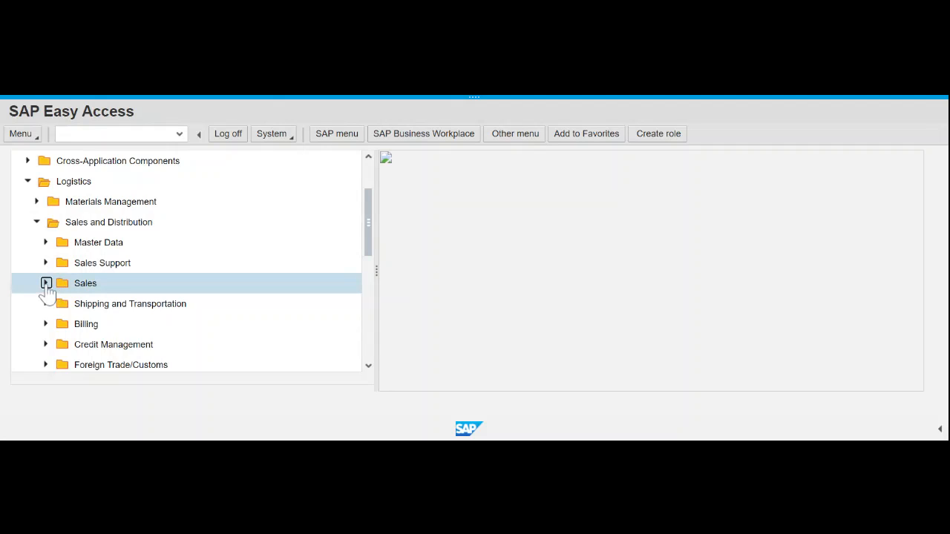
pyautogui.click(45, 282)
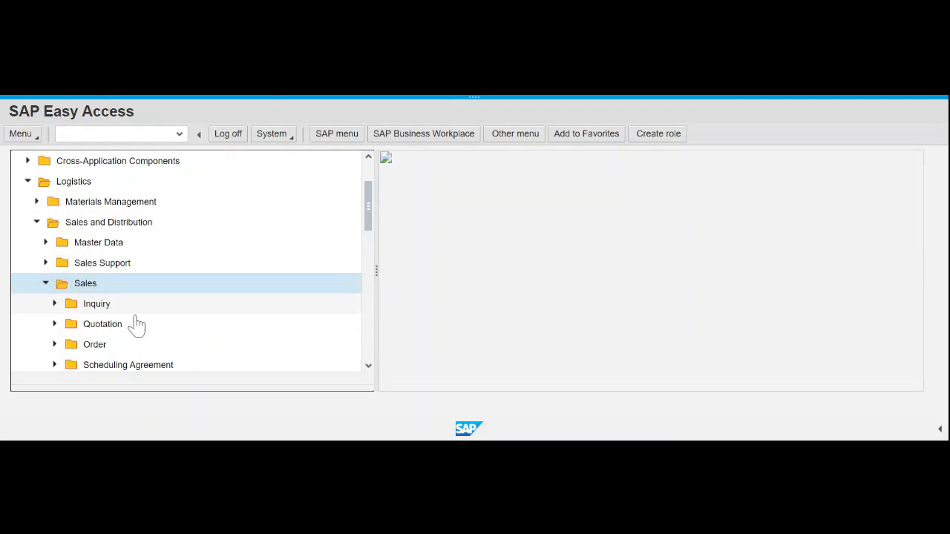
pyautogui.click(54, 344)
pyautogui.click(369, 366)
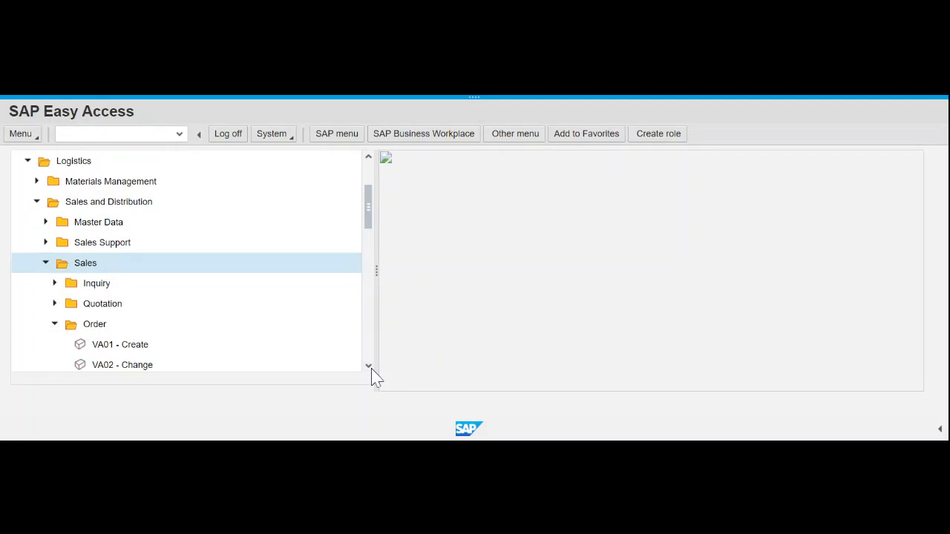
pyautogui.click(368, 366)
pyautogui.click(368, 365)
pyautogui.click(368, 366)
pyautogui.doubleClick(138, 326)
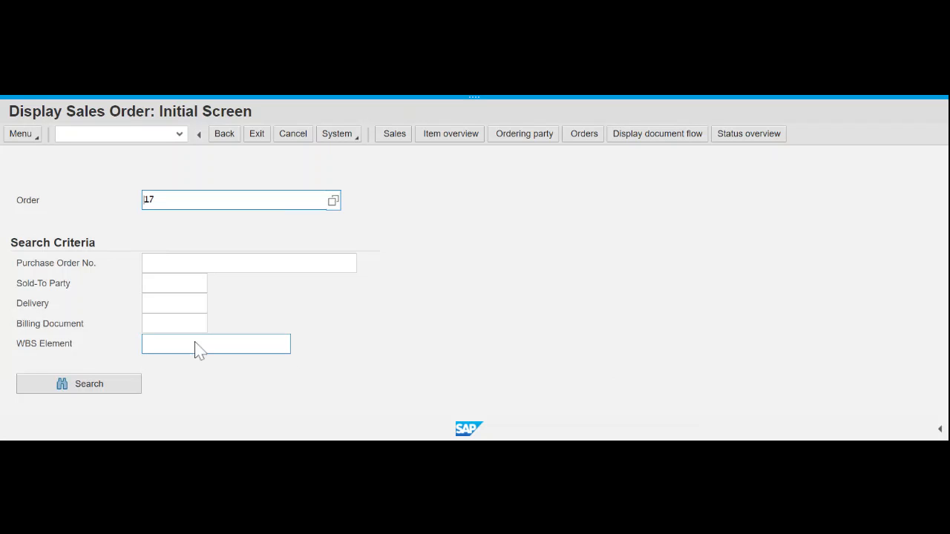
# - Display the document flow for order 17 via Environment > Display document flow
pyautogui.click(23, 136)
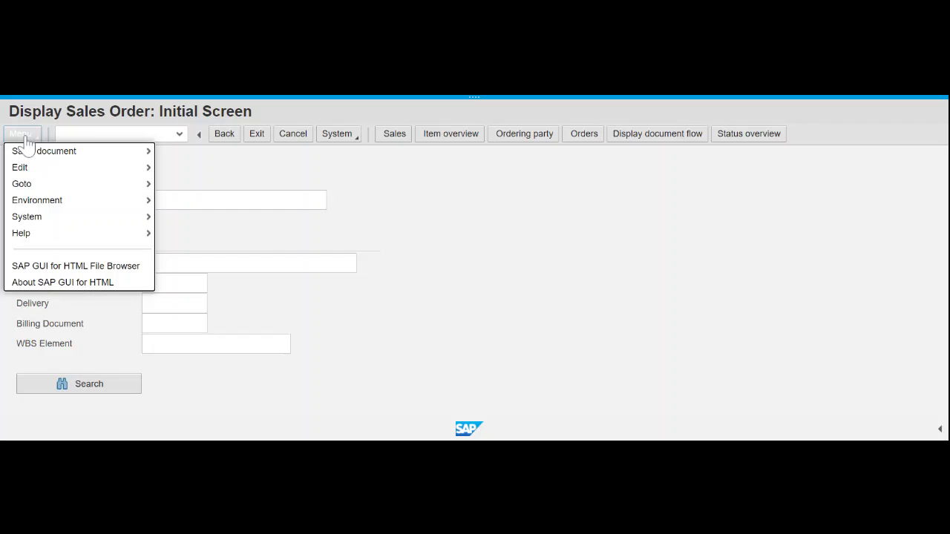
pyautogui.click(25, 138)
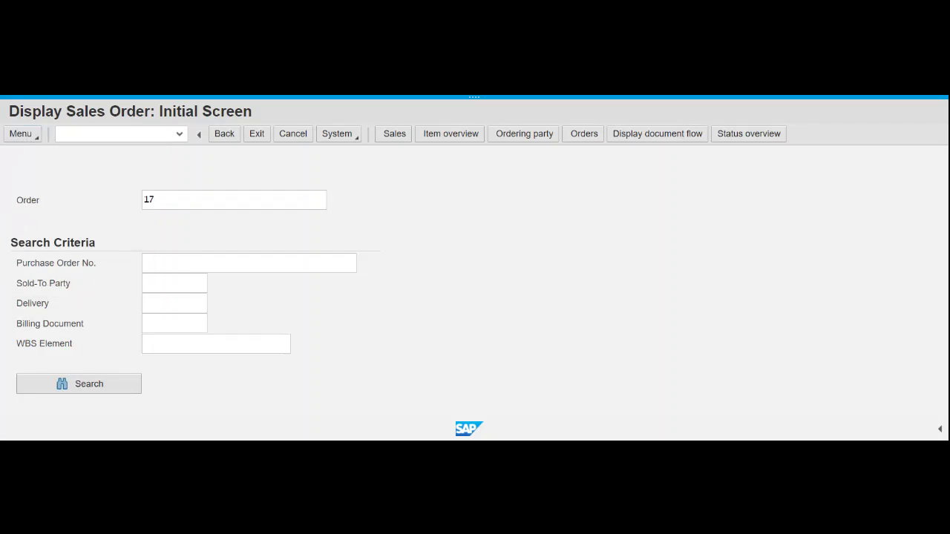
pyautogui.click(25, 138)
pyautogui.moveTo(67, 210)
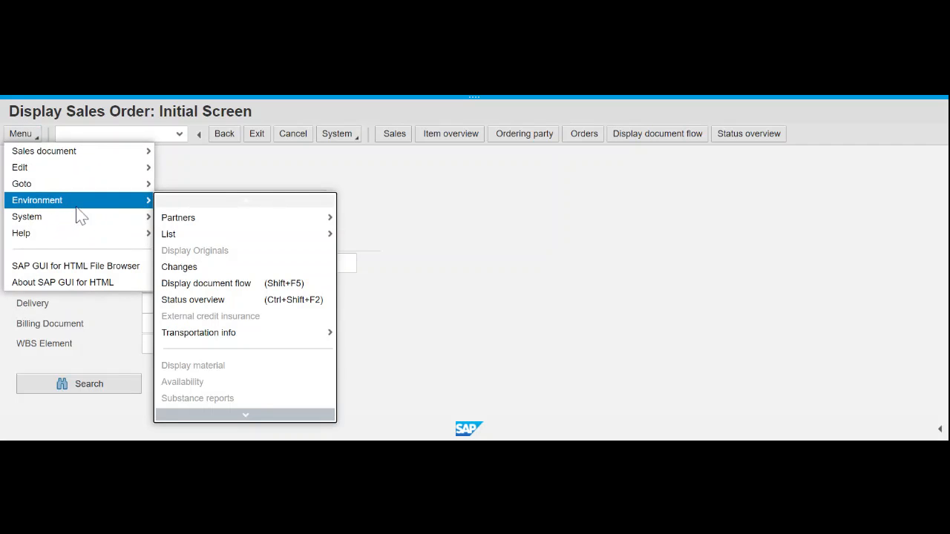
pyautogui.click(232, 283)
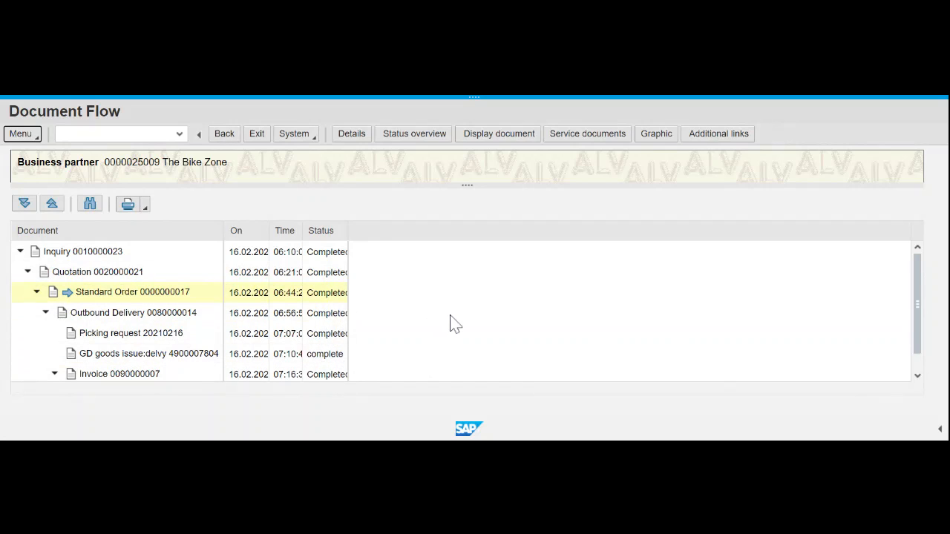
# - Verify the accounting document status reads Cleared, then go Back twice
pyautogui.scroll(-1, 327, 347)
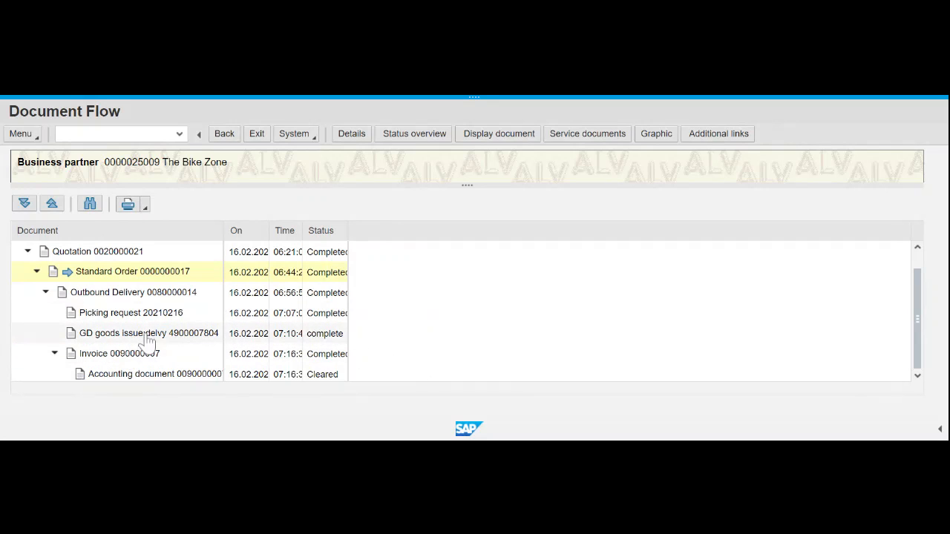
pyautogui.scroll(1, 272, 310)
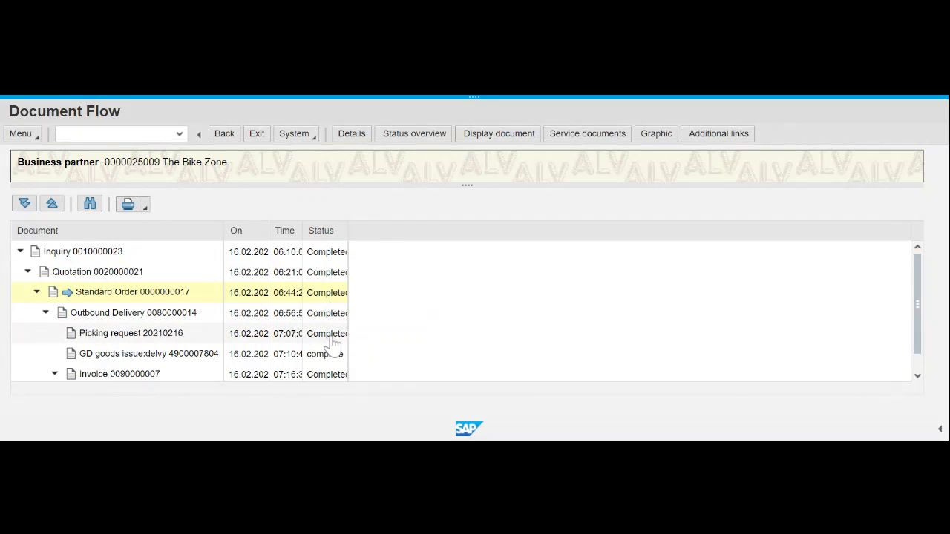
pyautogui.scroll(-1, 479, 314)
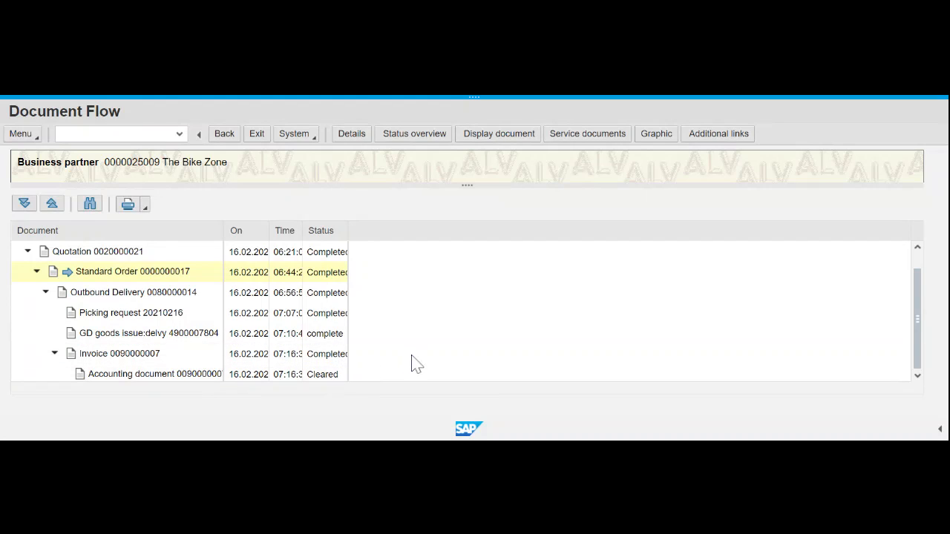
pyautogui.scroll(1, 413, 364)
pyautogui.scroll(-1, 409, 363)
pyautogui.click(227, 134)
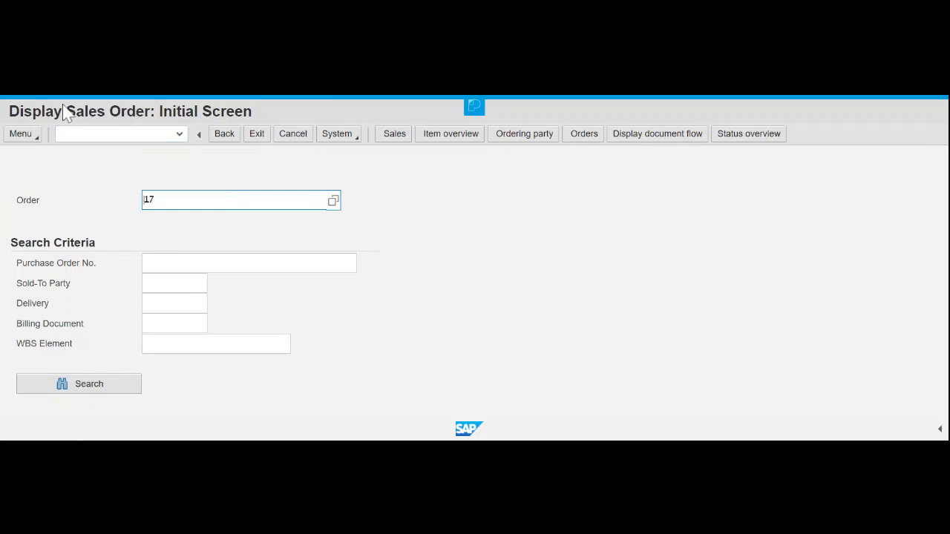
pyautogui.click(223, 139)
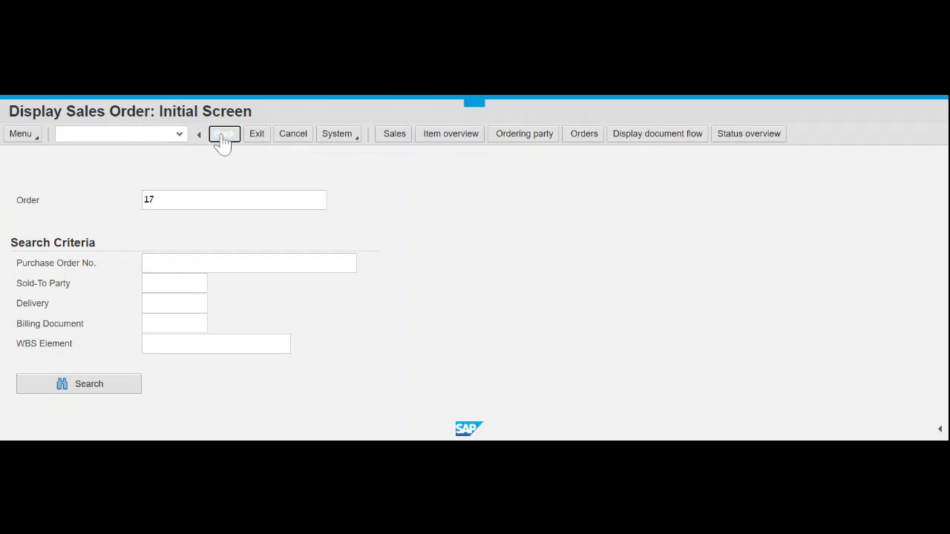